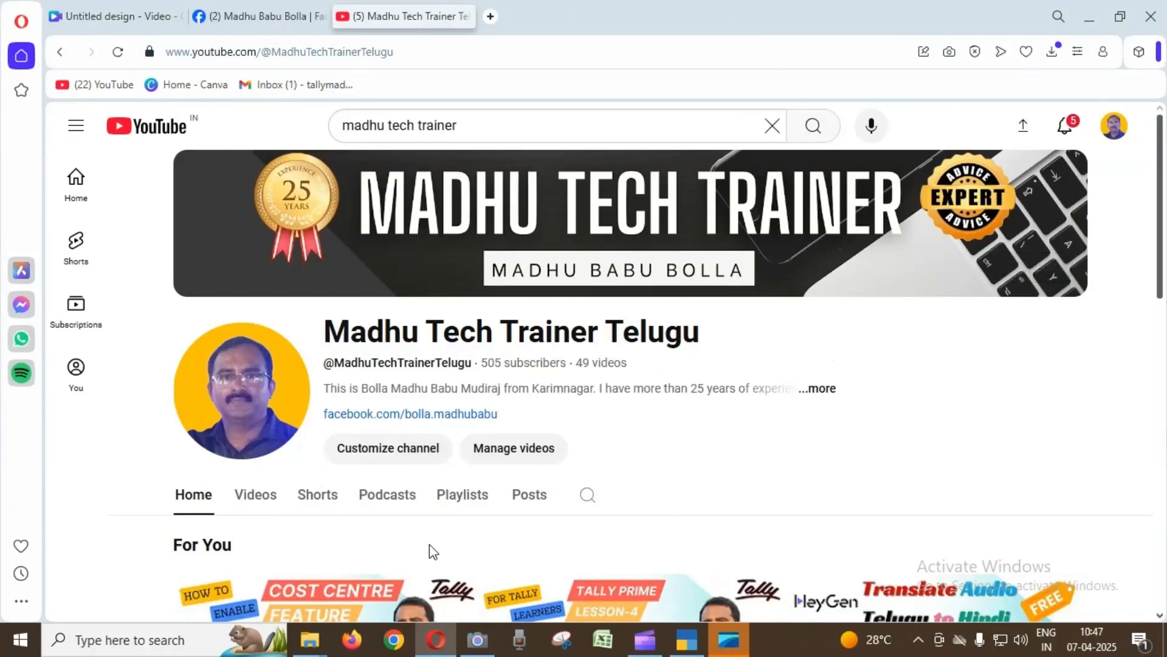
# Open the YouTube channel's podcasts and look through the available topic collections, from EPF and Tally Prime Advanced to Canva and ESI.
pyautogui.click(399, 510)
pyautogui.scroll(-5, 691, 459)
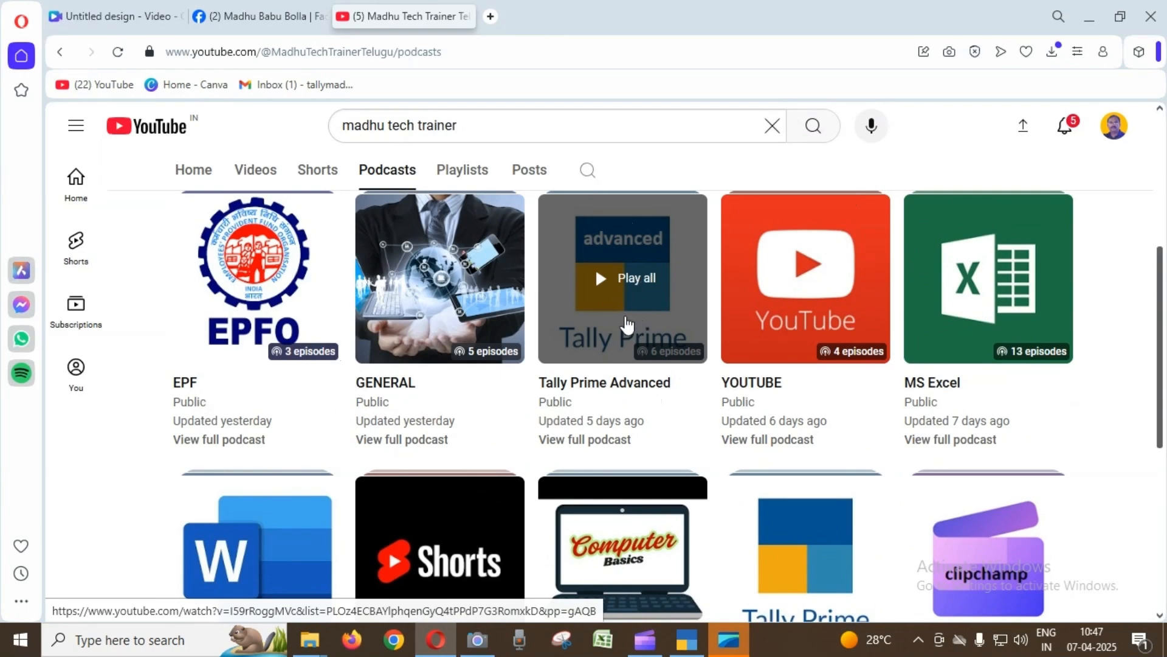
pyautogui.scroll(-1, 881, 514)
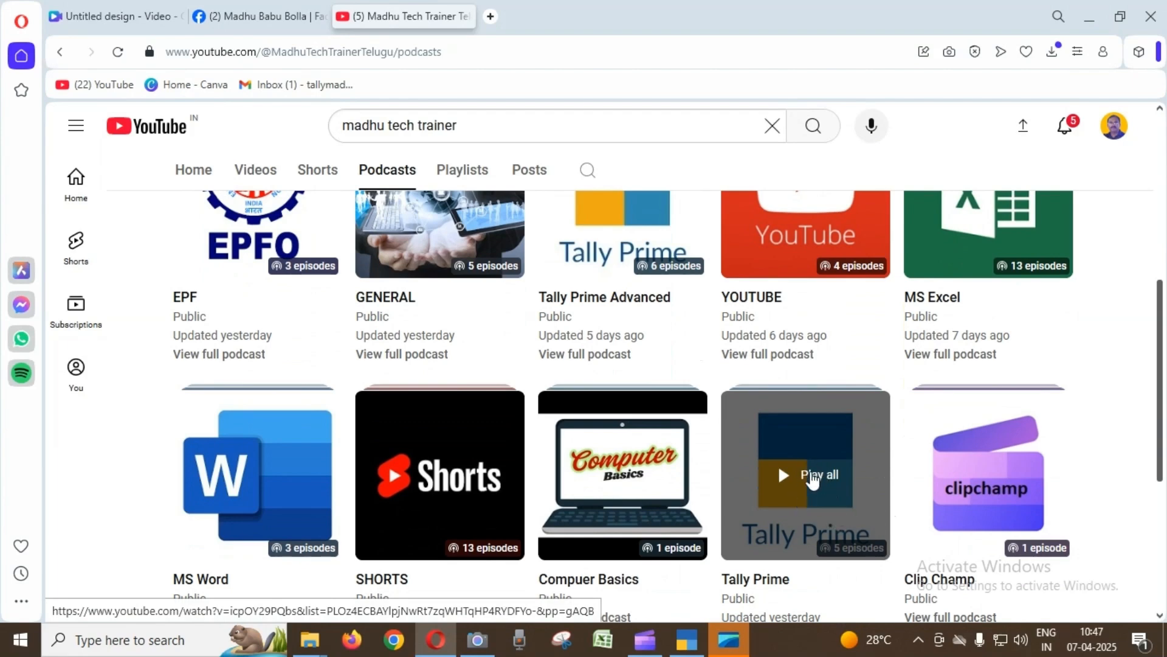
pyautogui.scroll(1, 824, 487)
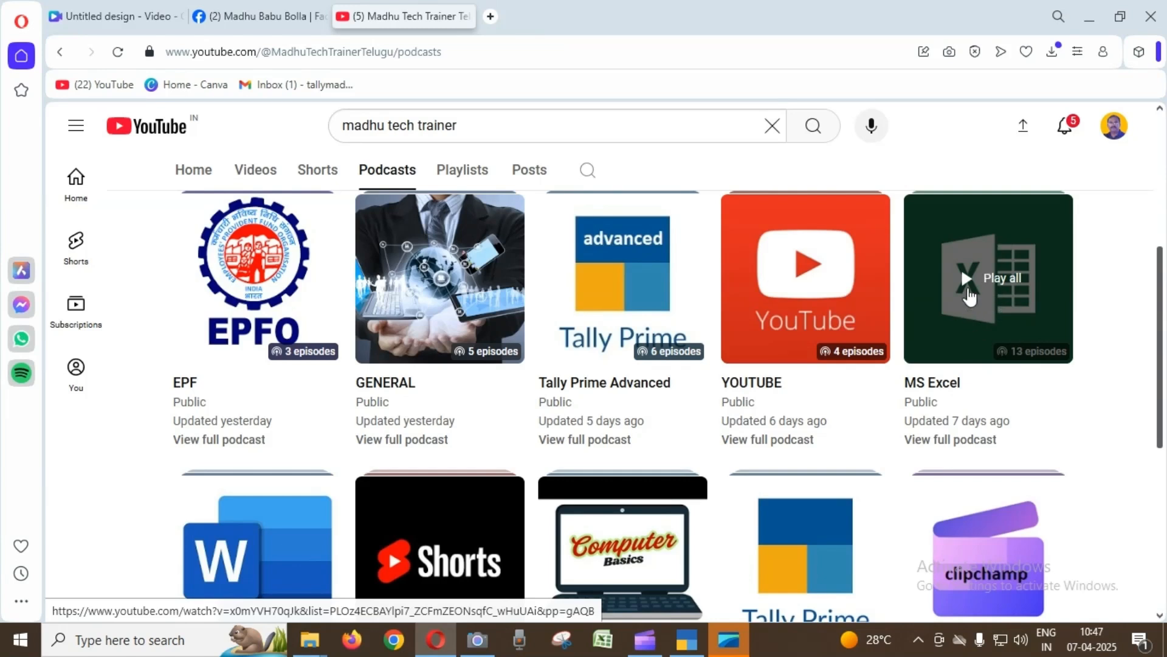
pyautogui.scroll(-1, 972, 286)
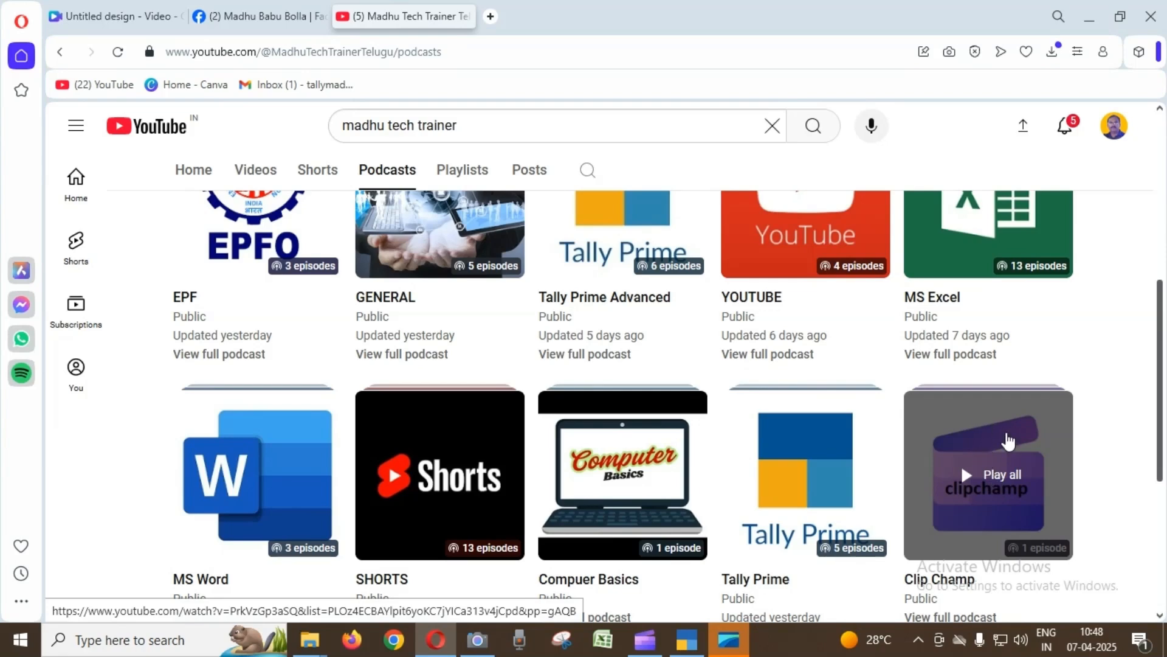
pyautogui.scroll(-4, 1008, 442)
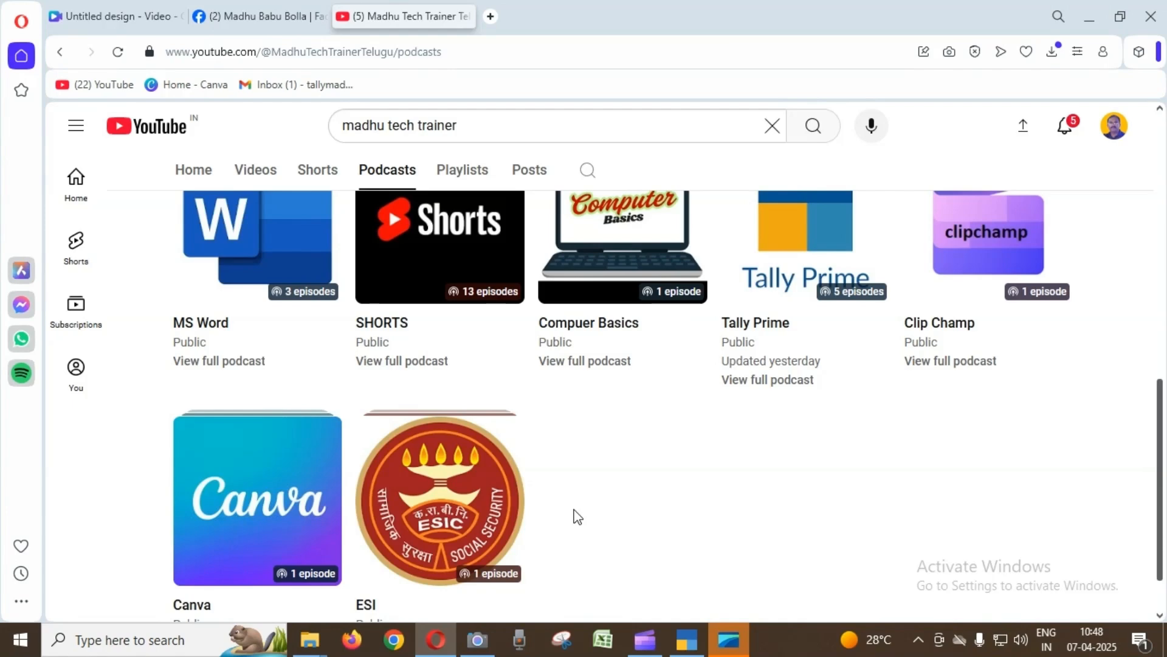
pyautogui.scroll(4, 559, 520)
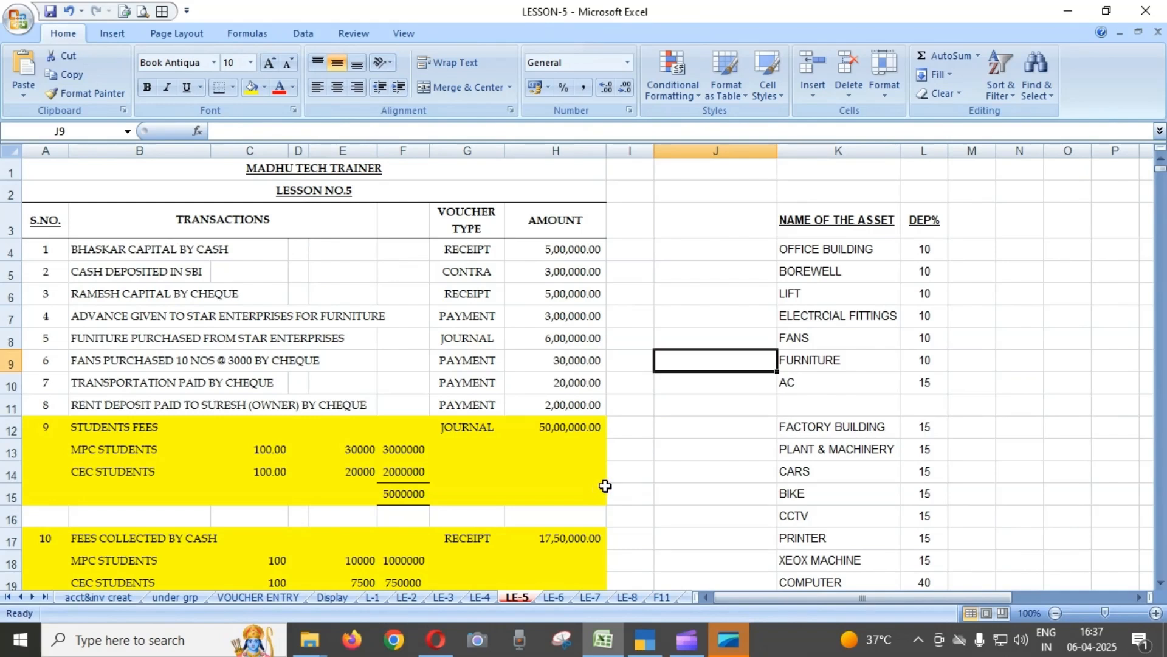
# In the LESSON-5 Excel workbook, review transactions 1 to 14 on sheet LE-5, including the student fees and rent journal entries.
pyautogui.scroll(-1, 602, 483)
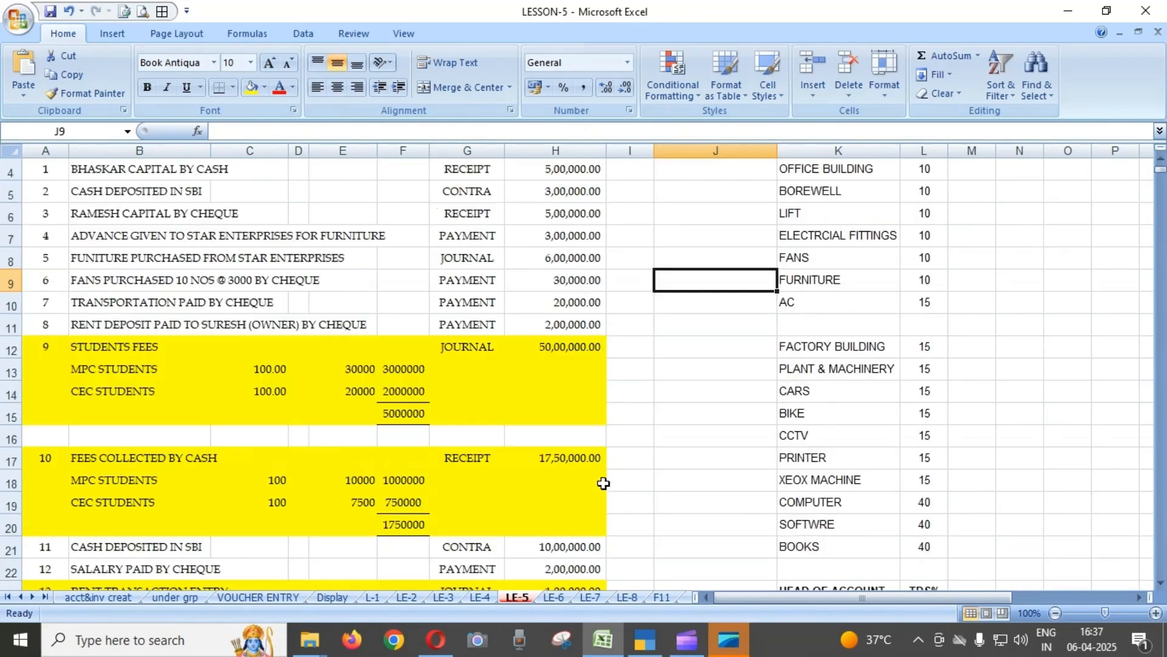
pyautogui.scroll(1, 130, 341)
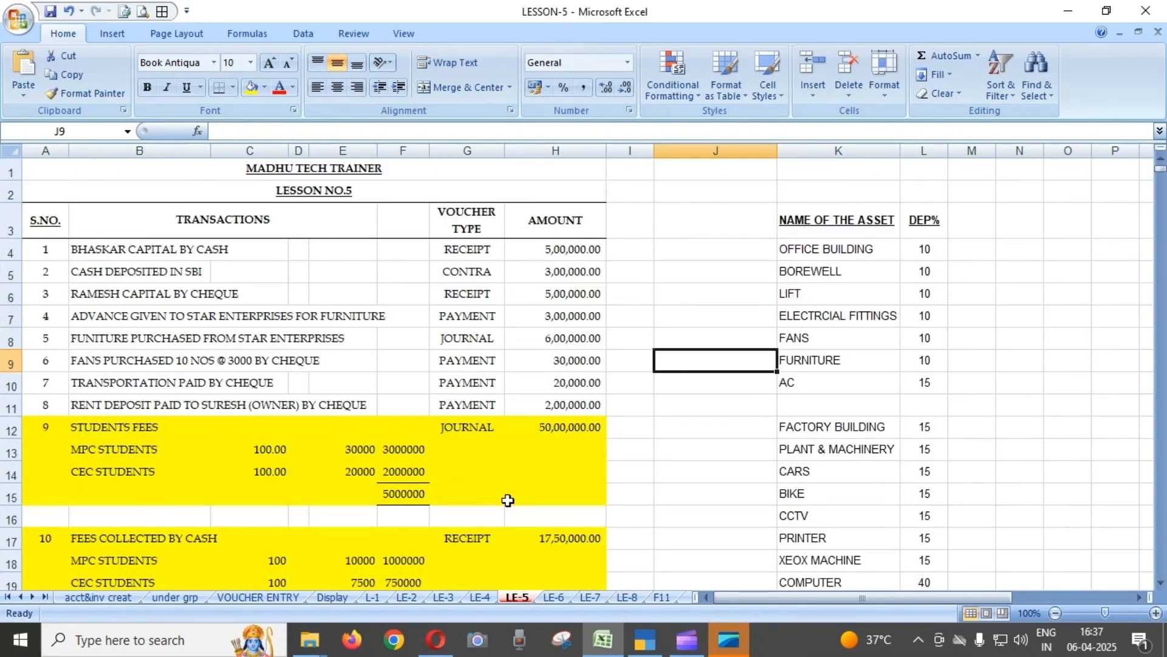
pyautogui.scroll(-1, 509, 499)
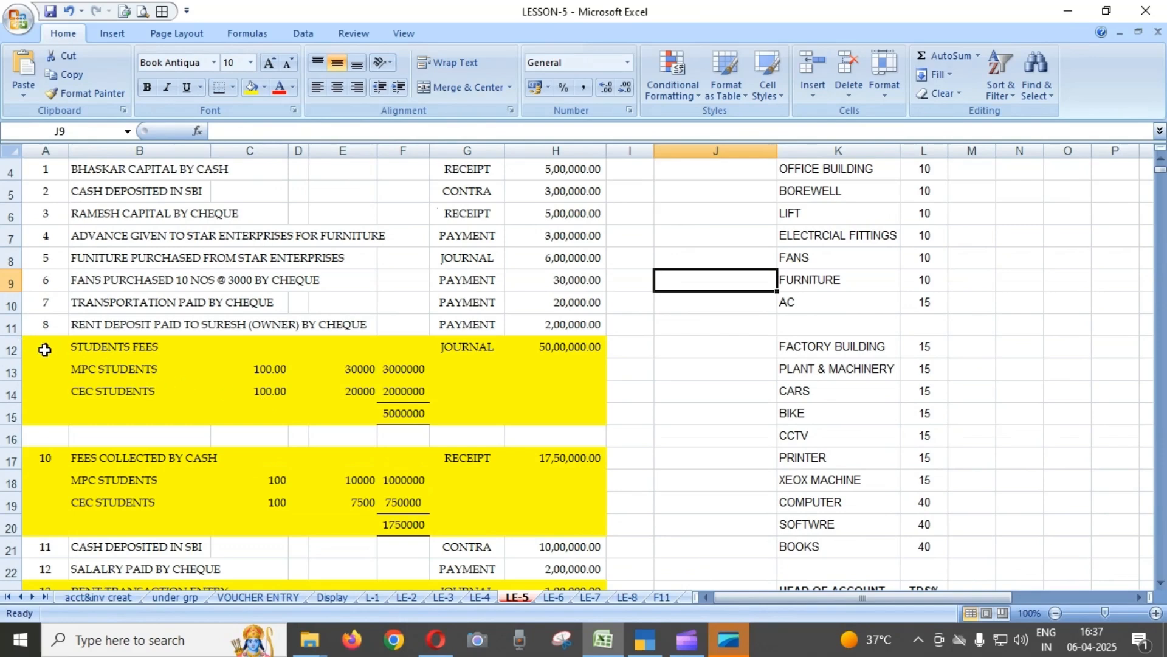
pyautogui.scroll(1, 464, 367)
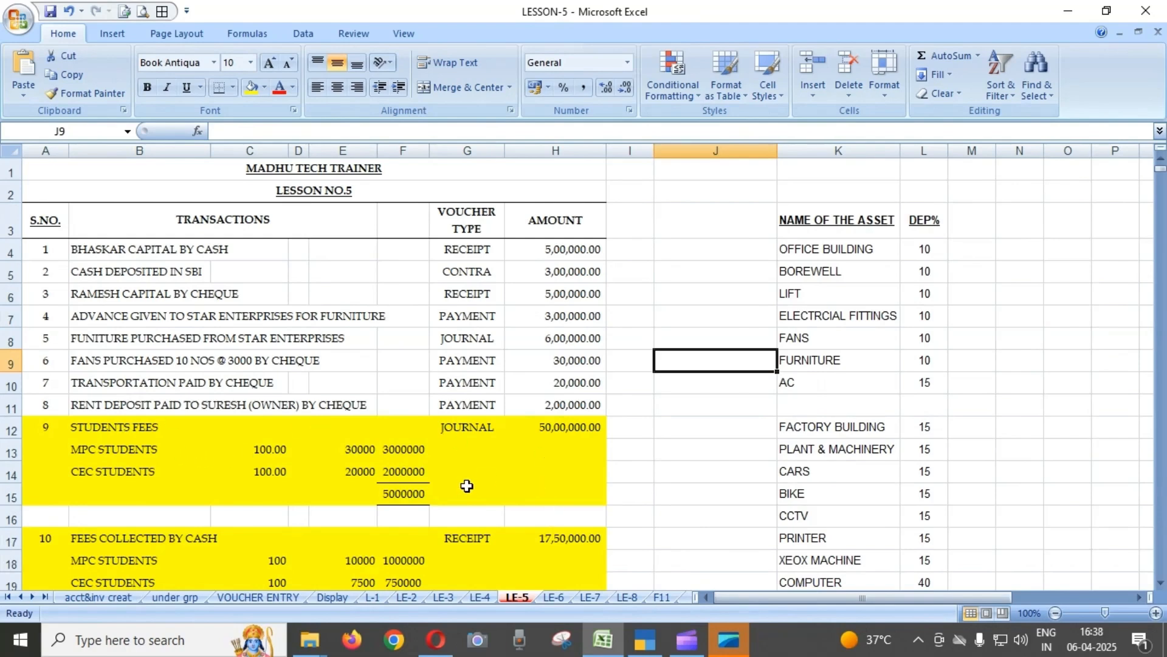
pyautogui.scroll(-1, 467, 486)
pyautogui.scroll(-1, 467, 486)
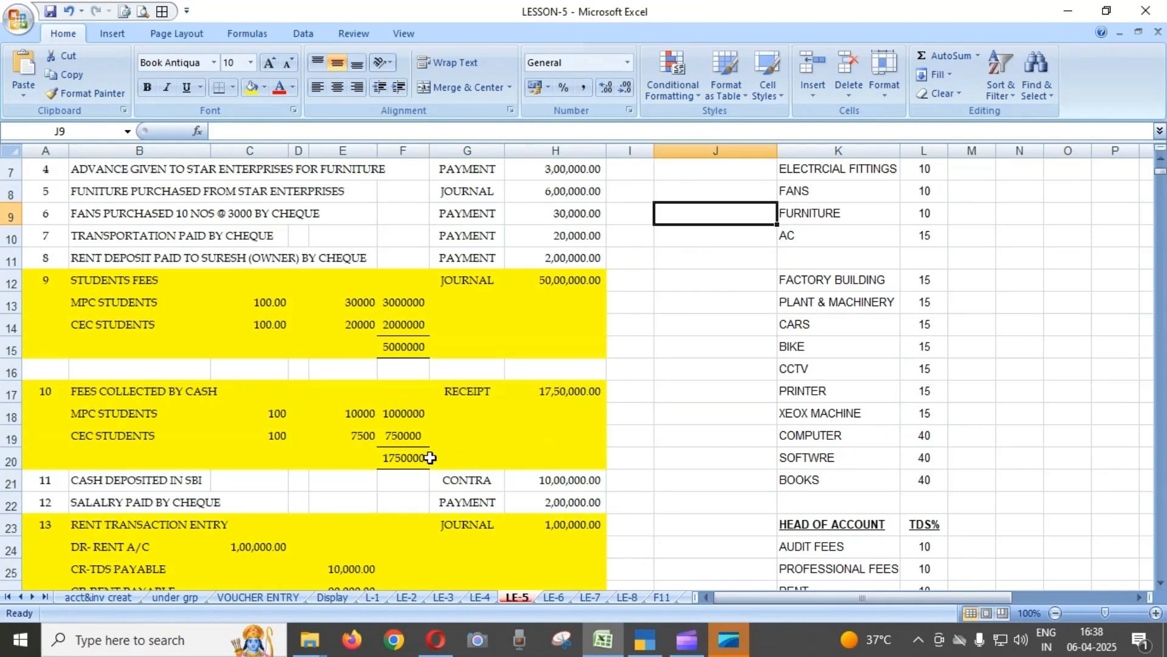
pyautogui.scroll(-2, 430, 456)
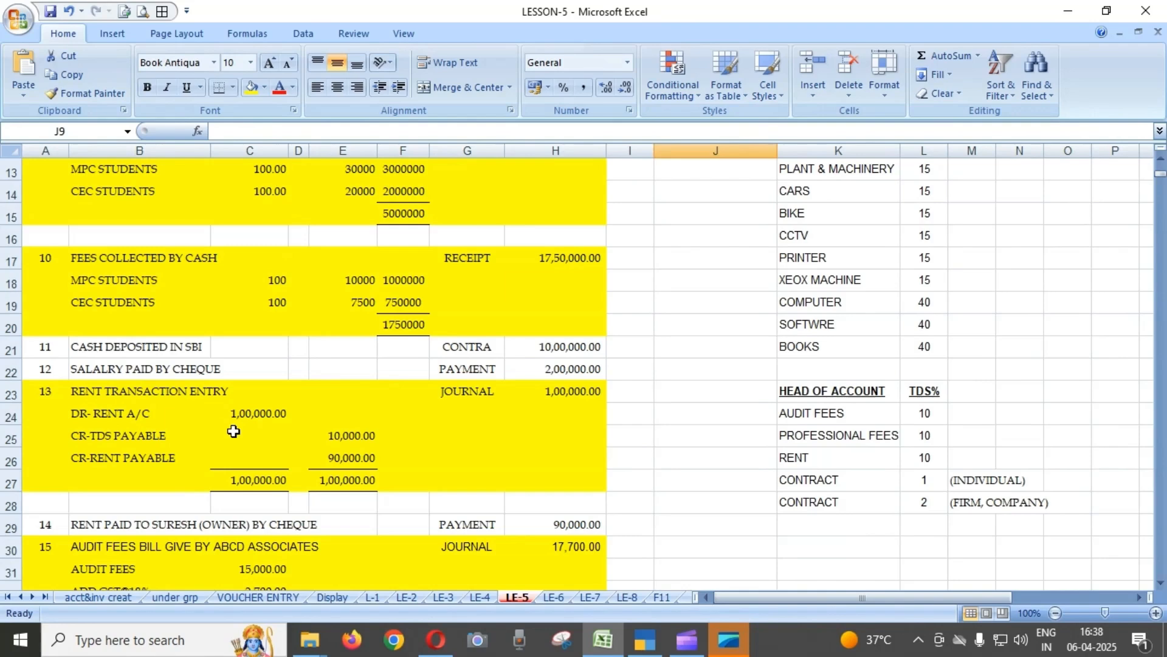
pyautogui.scroll(-2, 226, 428)
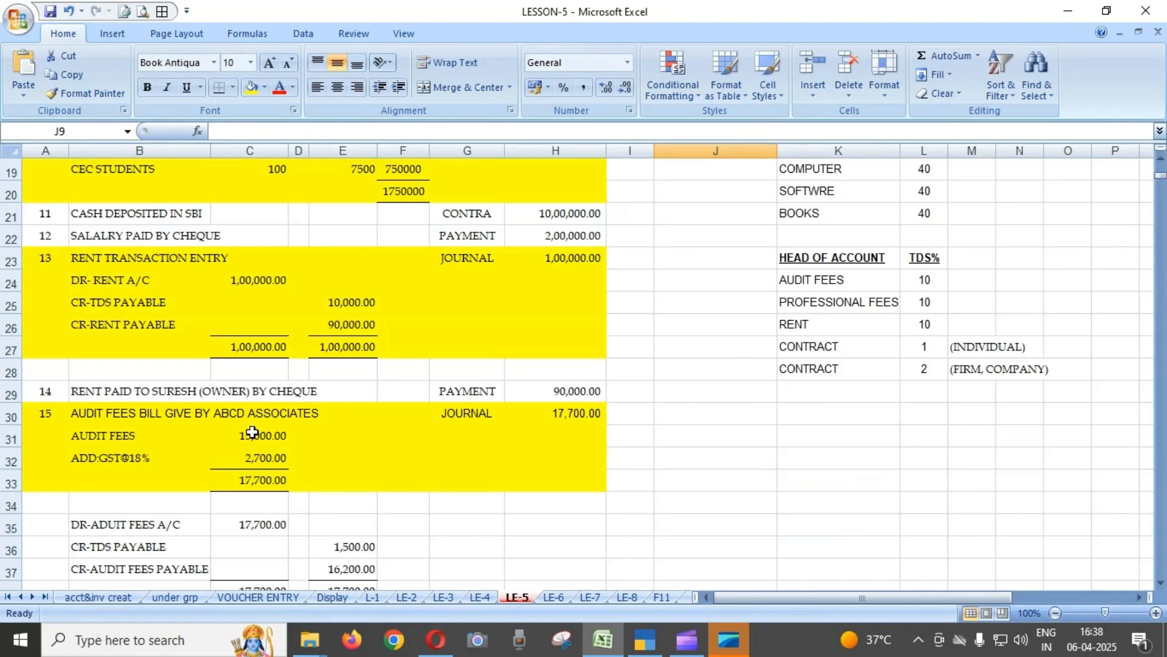
# Examine transaction 15, the ABCD Associates audit fees bill with GST and TDS, and the payment transactions 16 to 18 below it.
pyautogui.click(255, 420)
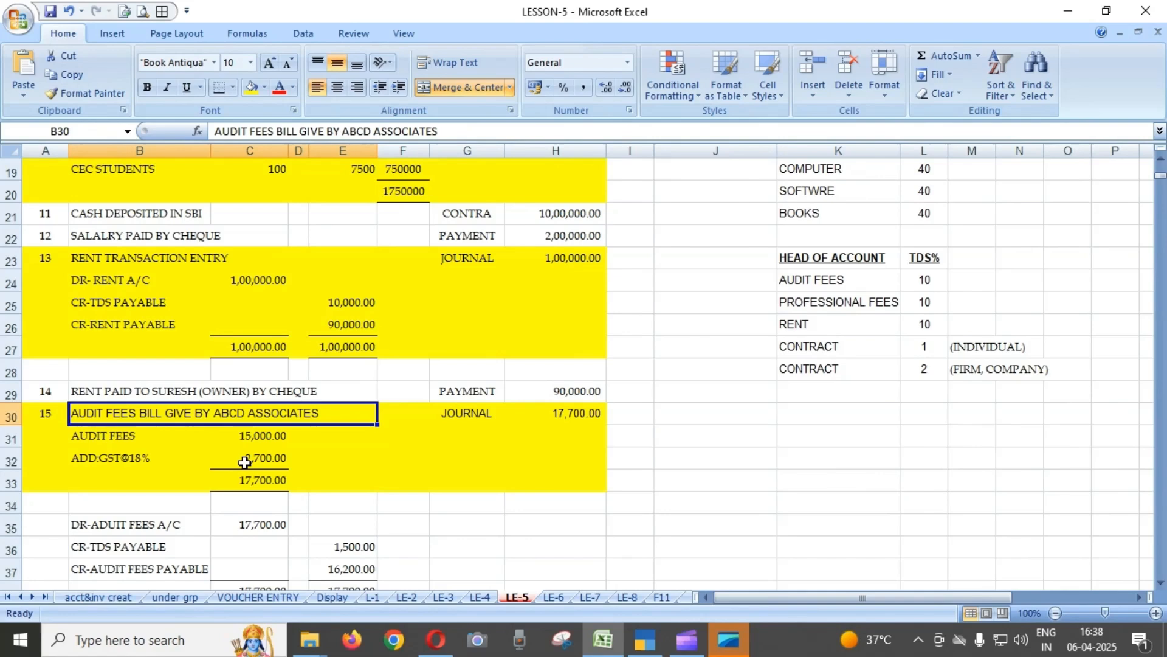
pyautogui.scroll(-1, 305, 463)
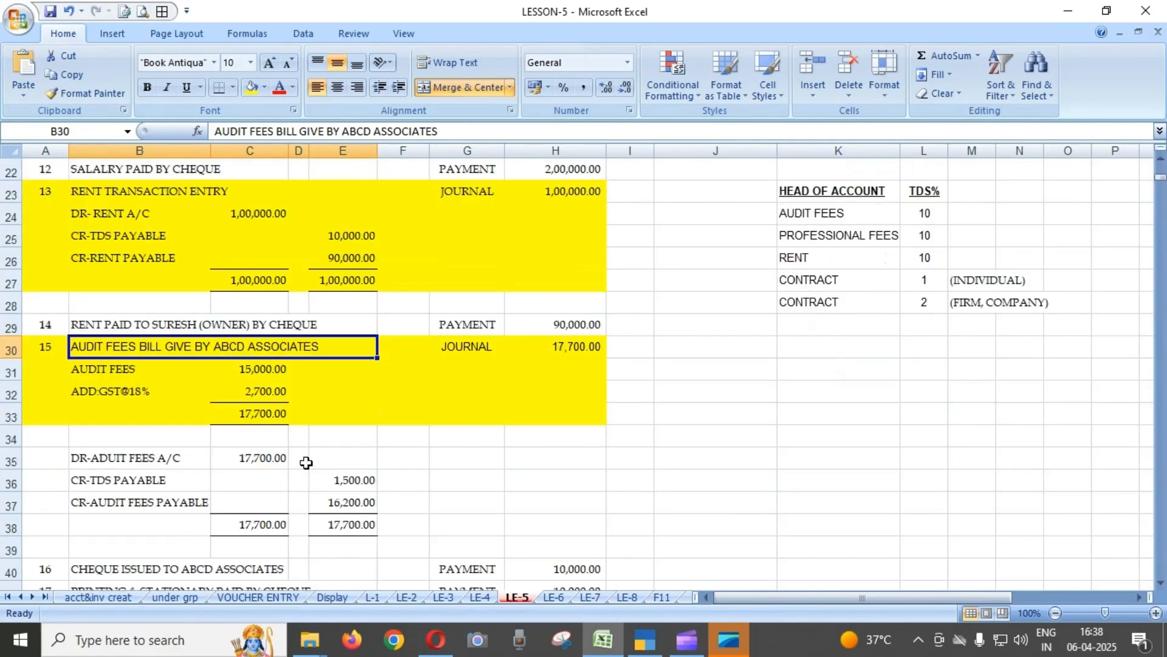
pyautogui.scroll(-1, 306, 462)
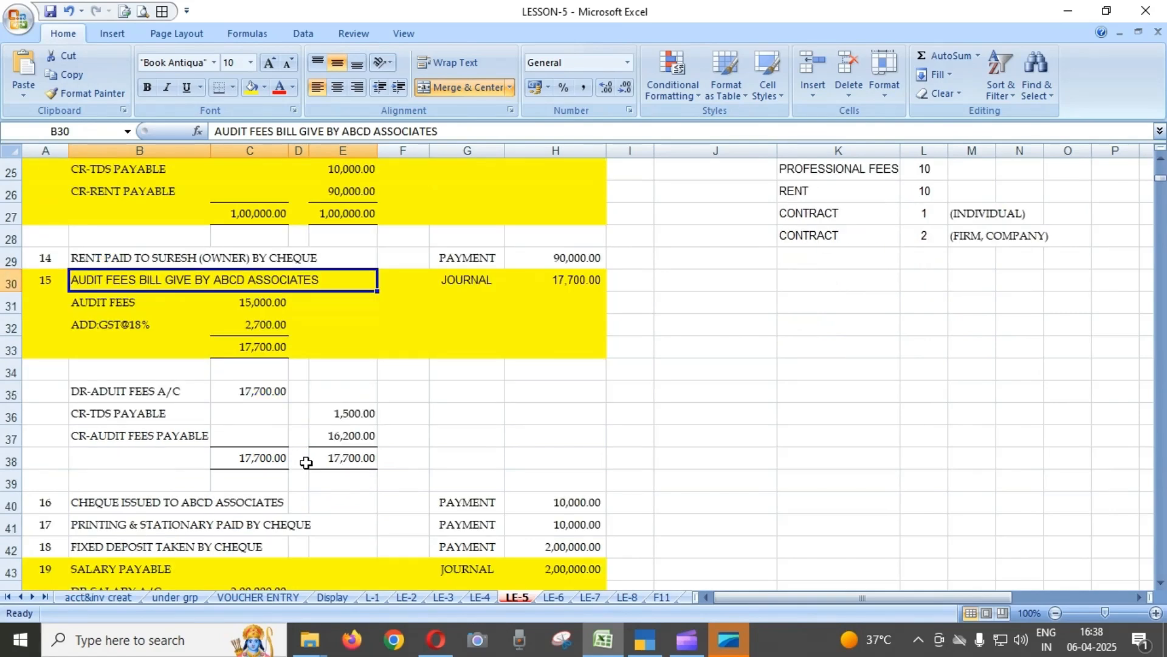
pyautogui.scroll(-2, 306, 463)
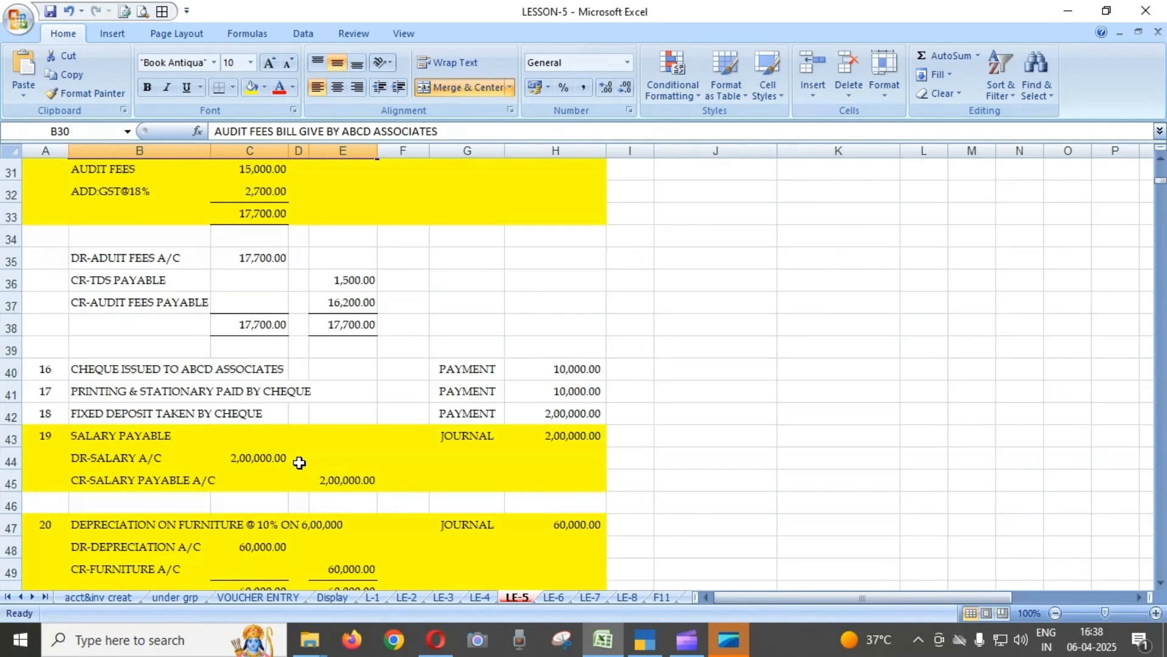
pyautogui.scroll(-1, 299, 463)
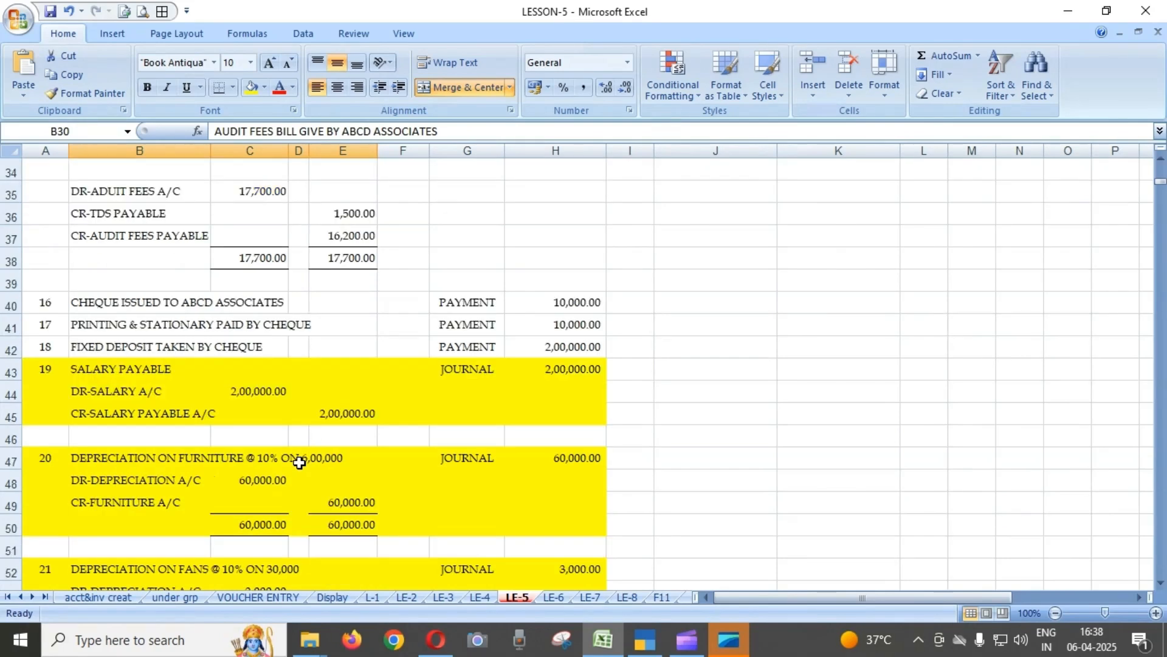
# Examine the journal entries for salary payable, depreciation on furniture and fans, and interest on the fixed deposit, transactions 19 to 22.
pyautogui.click(151, 383)
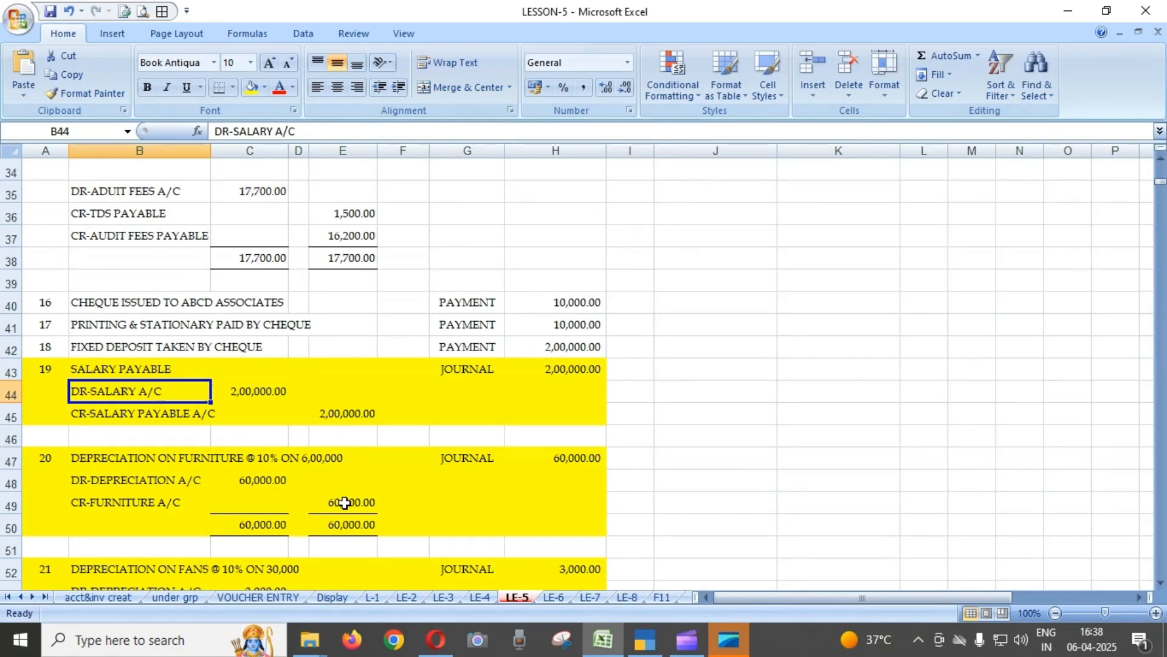
pyautogui.scroll(-1, 344, 502)
pyautogui.scroll(-1, 345, 502)
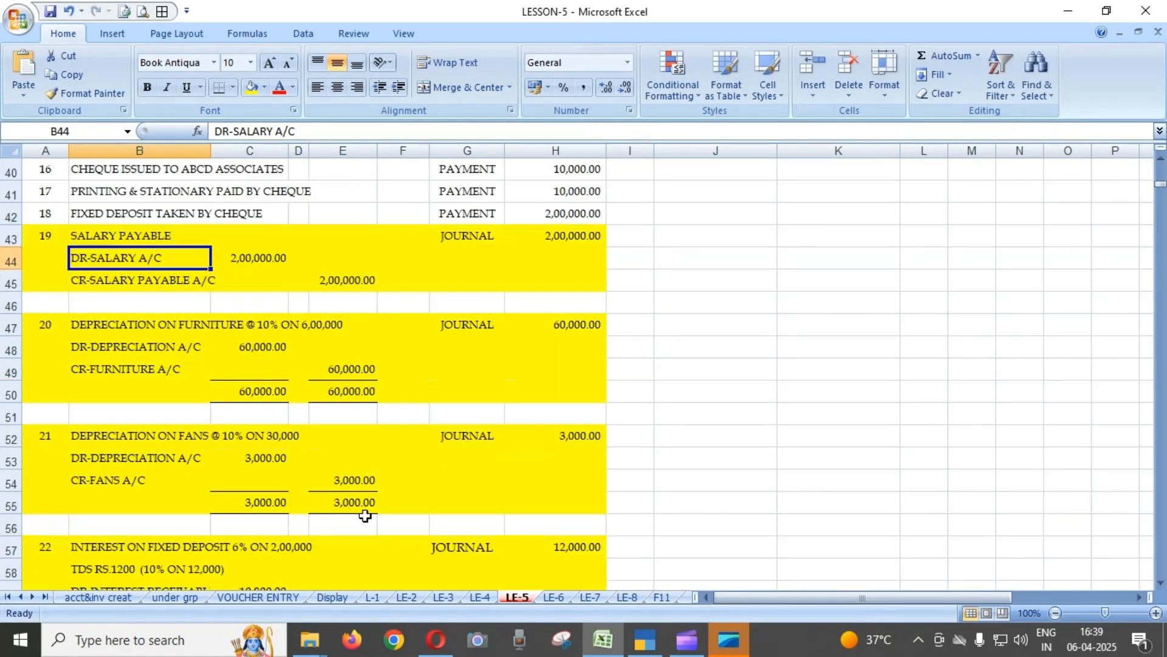
pyautogui.scroll(1, 365, 471)
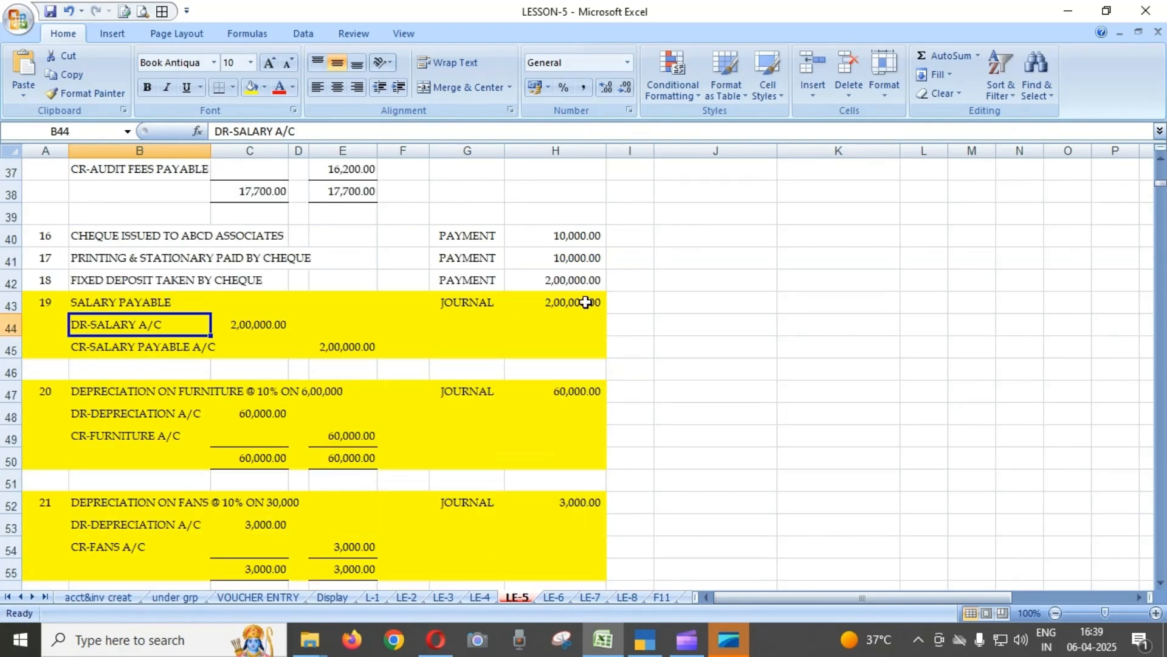
pyautogui.scroll(2, 519, 400)
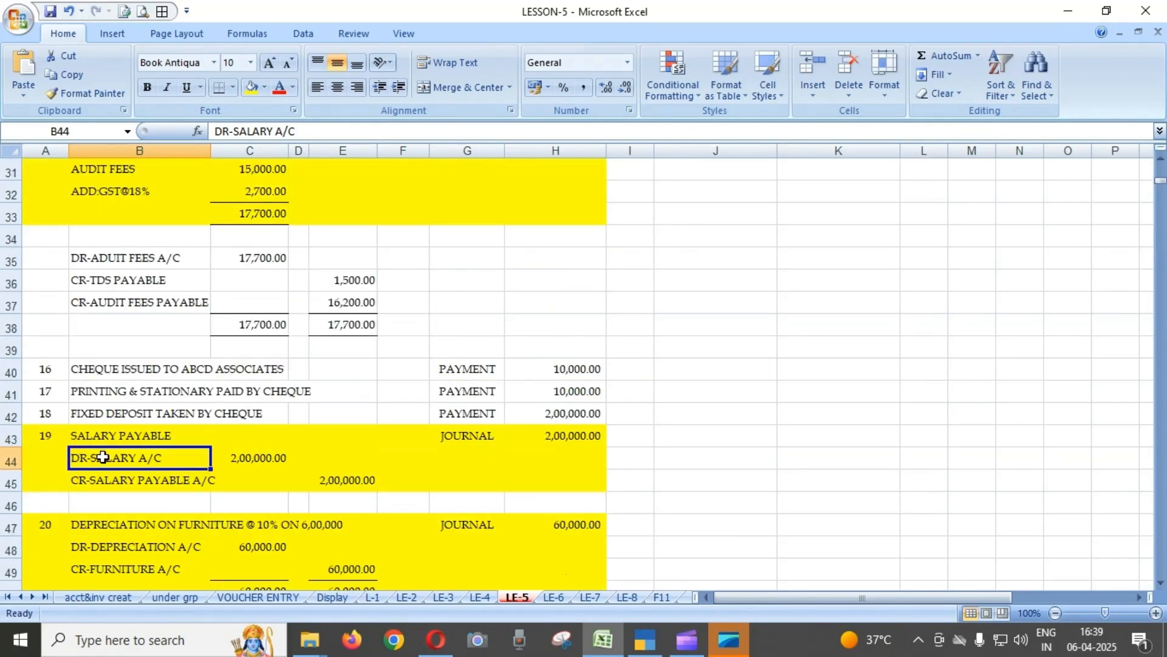
pyautogui.scroll(-1, 412, 509)
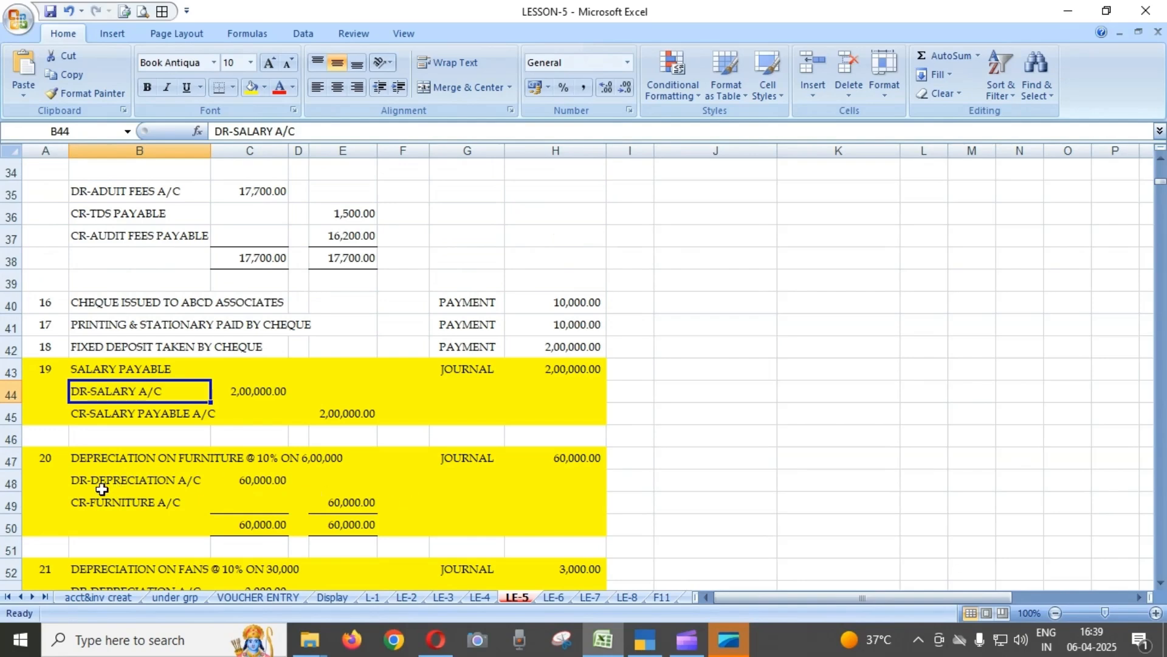
pyautogui.click(104, 459)
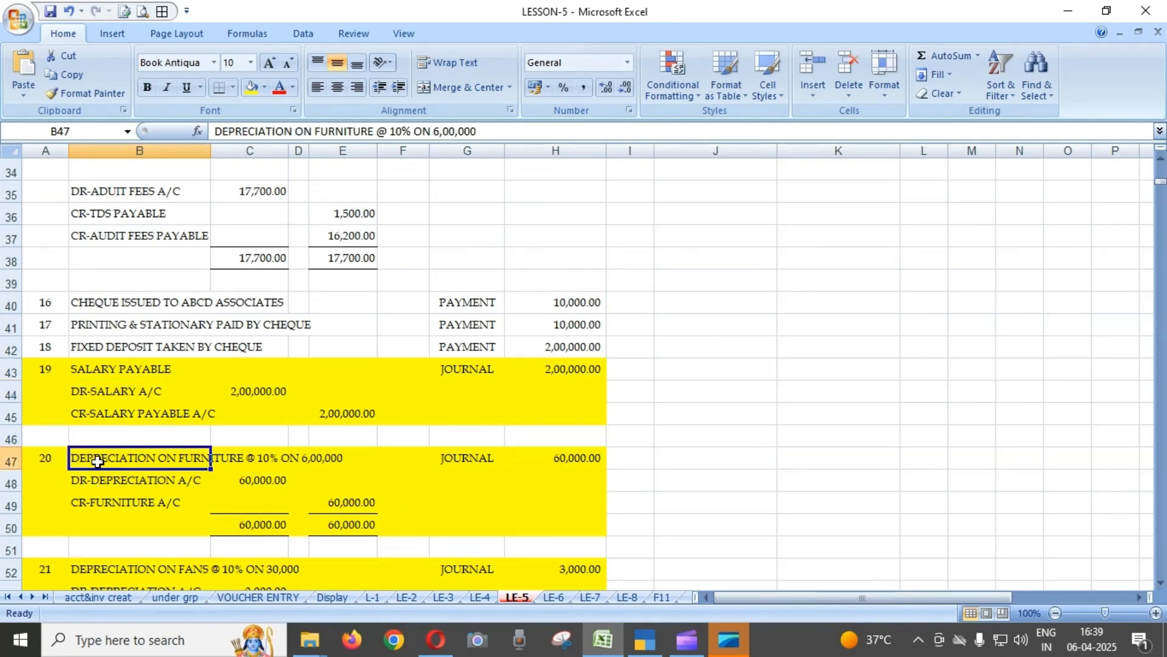
pyautogui.scroll(-1, 399, 419)
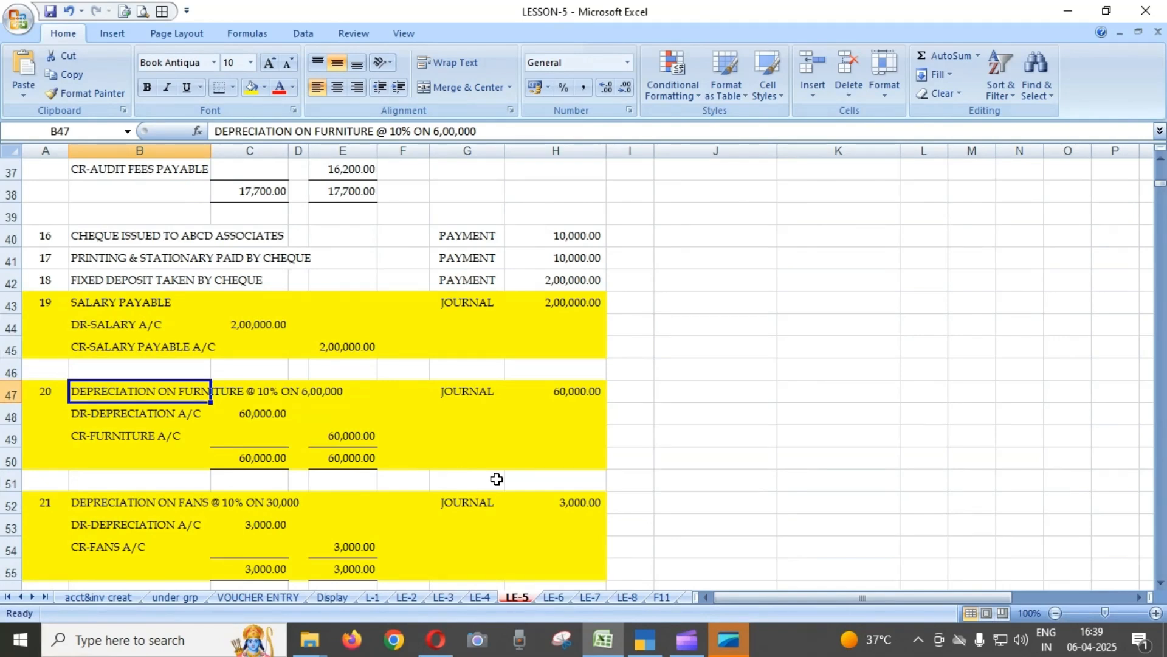
pyautogui.scroll(-2, 497, 479)
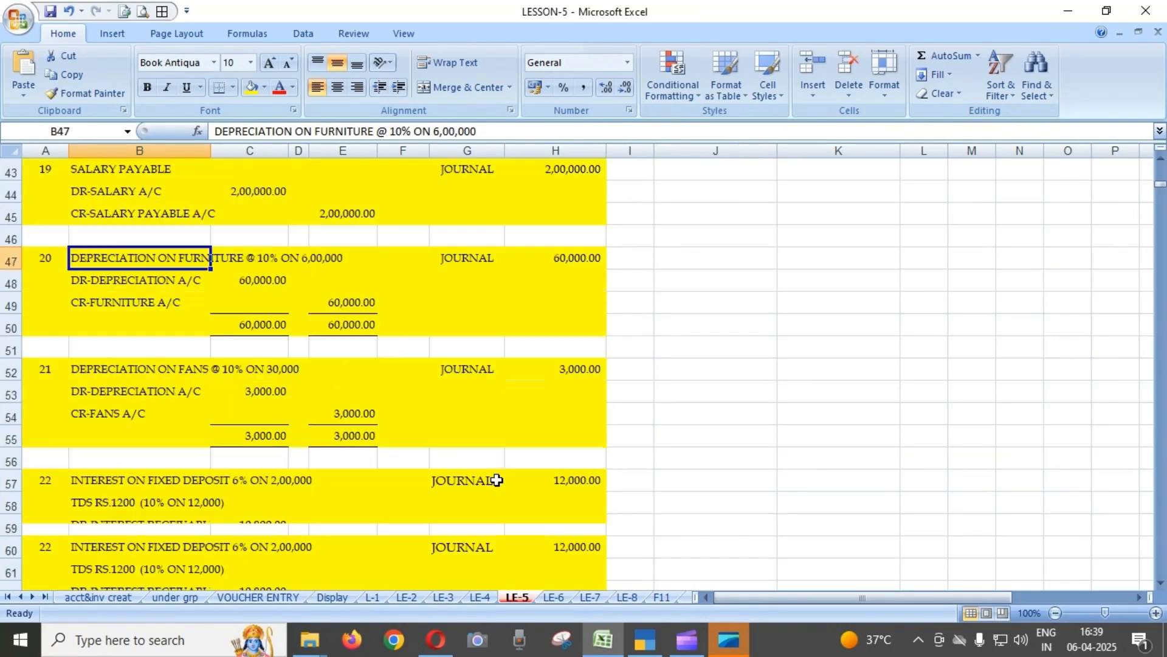
pyautogui.scroll(-1, 497, 479)
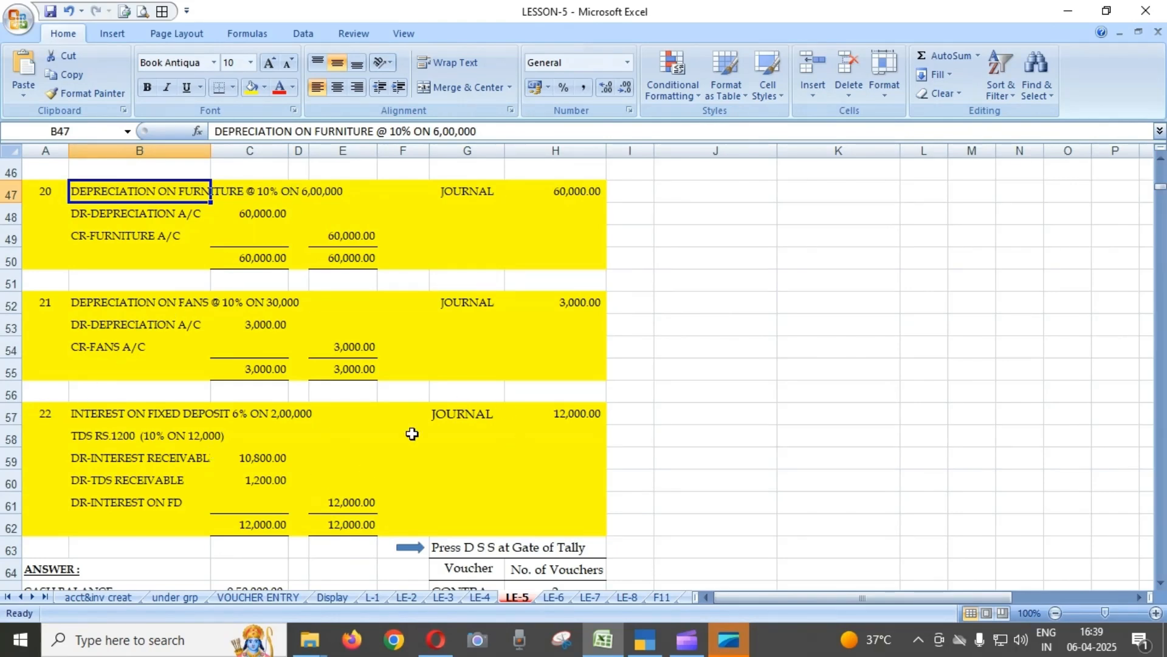
# Check the answer section below the transactions and the total, contra, journal, payment and receipt counts in the voucher table.
pyautogui.scroll(15, 626, 408)
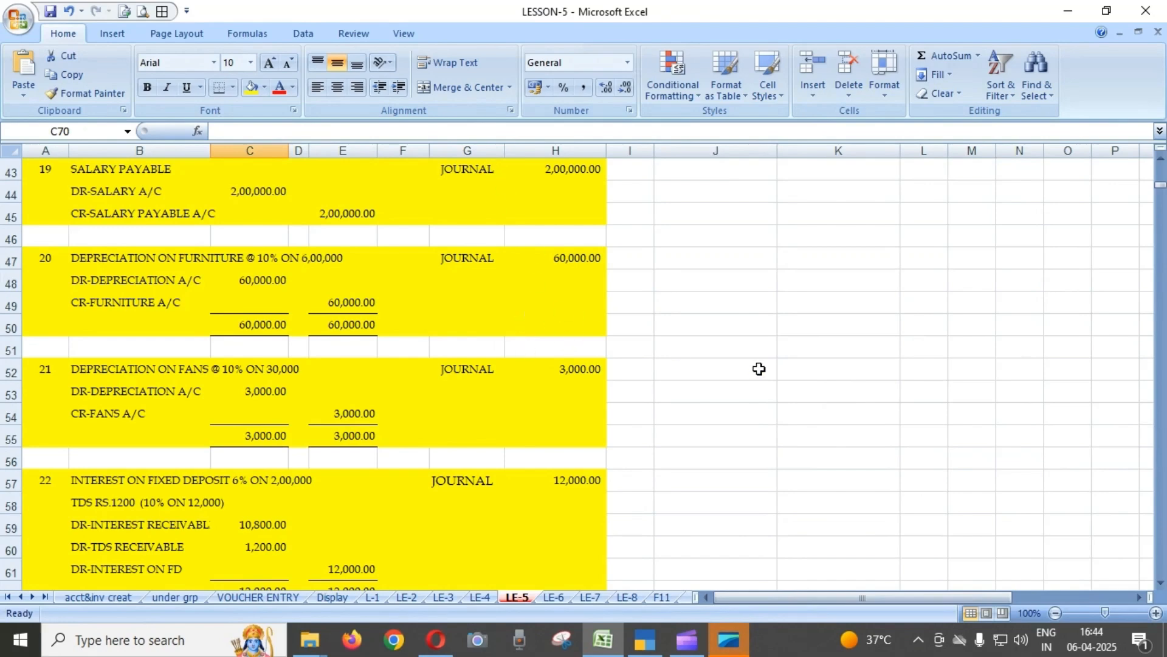
pyautogui.scroll(-4, 758, 369)
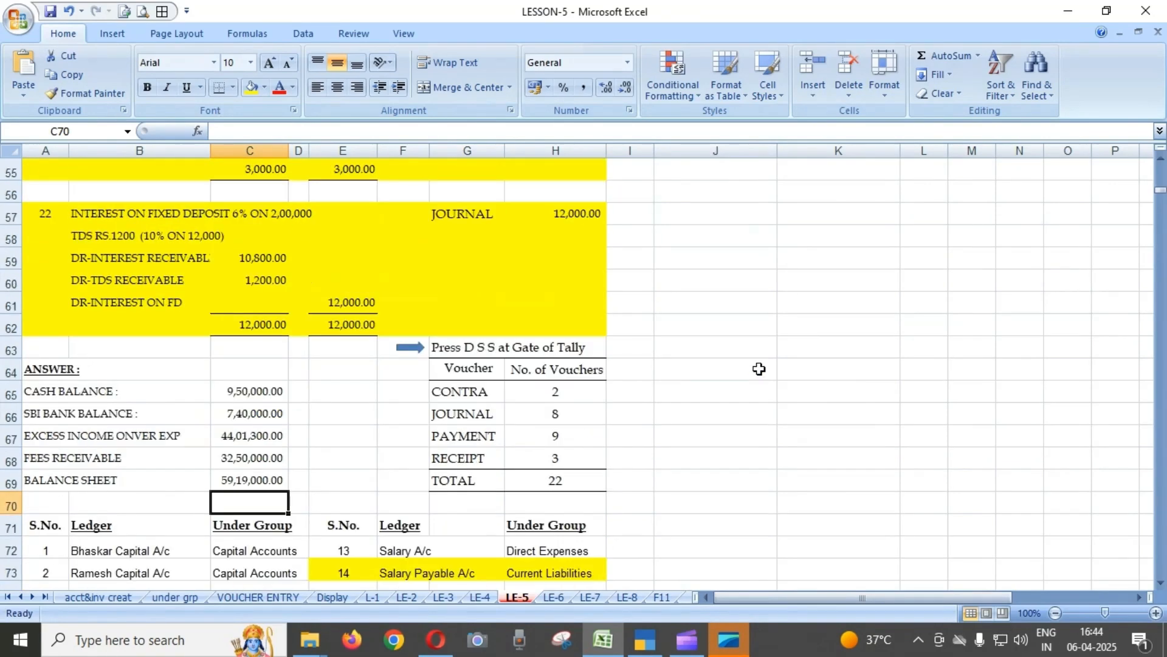
pyautogui.scroll(-1, 759, 369)
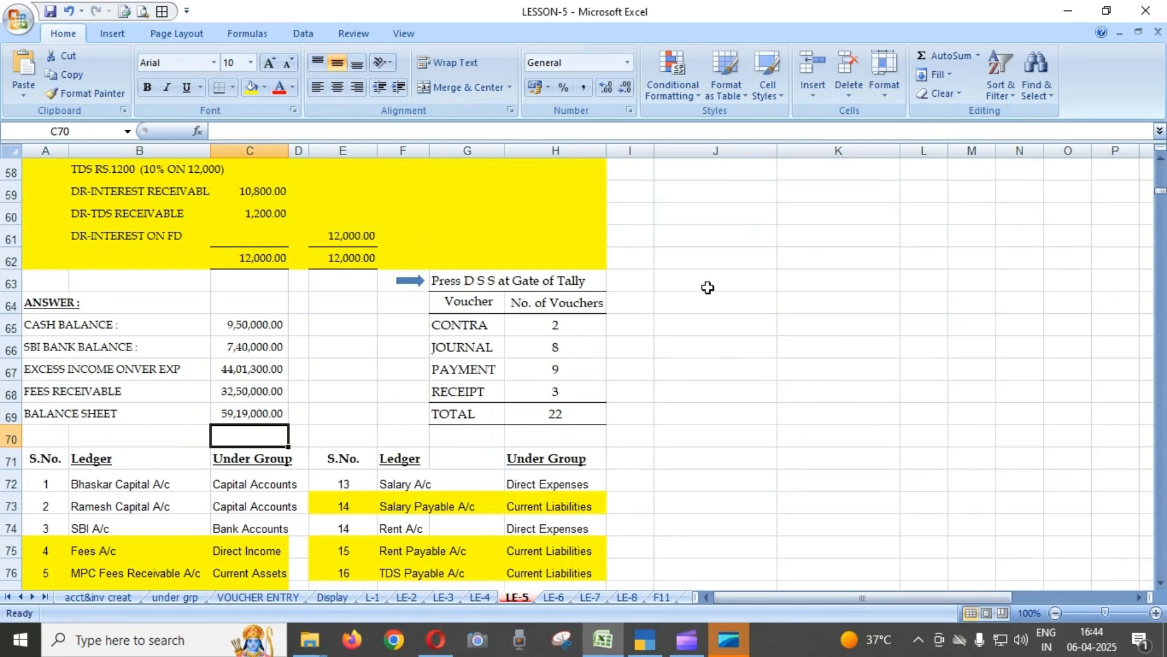
pyautogui.scroll(-1, 465, 321)
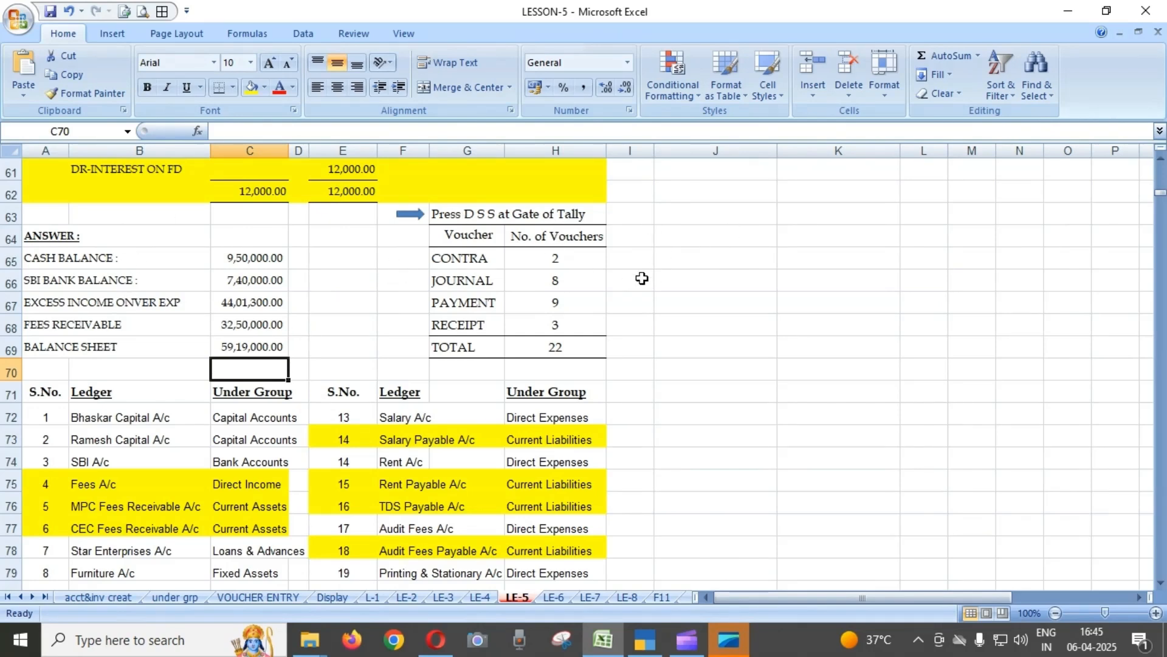
pyautogui.click(573, 351)
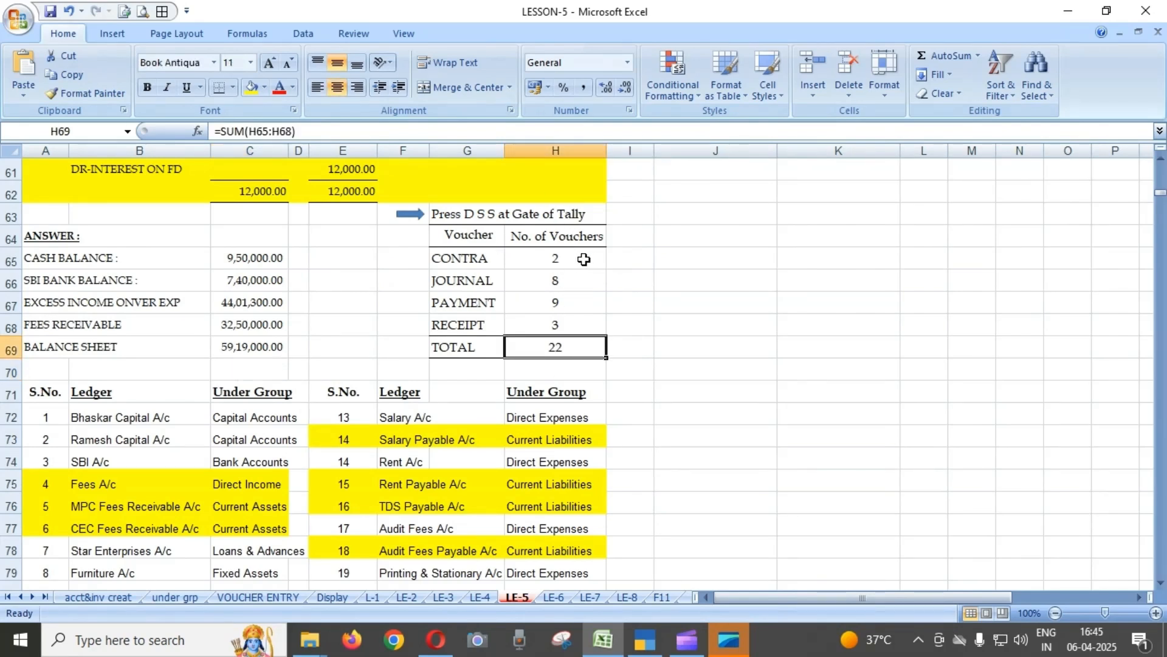
pyautogui.click(585, 259)
pyautogui.click(593, 283)
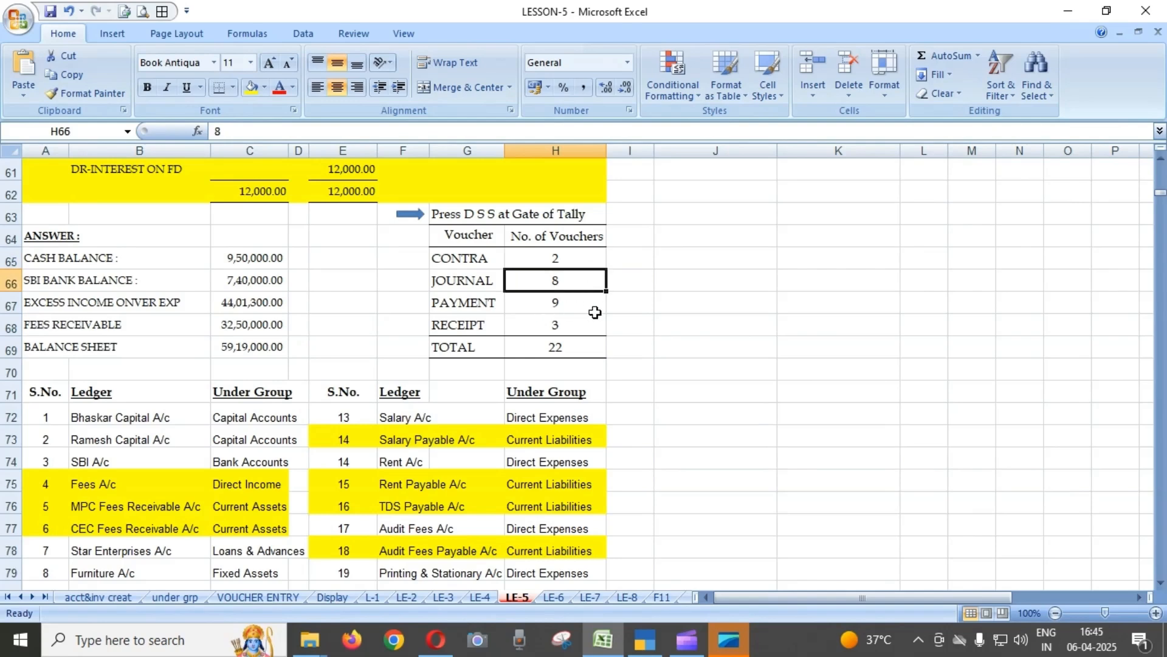
pyautogui.click(591, 302)
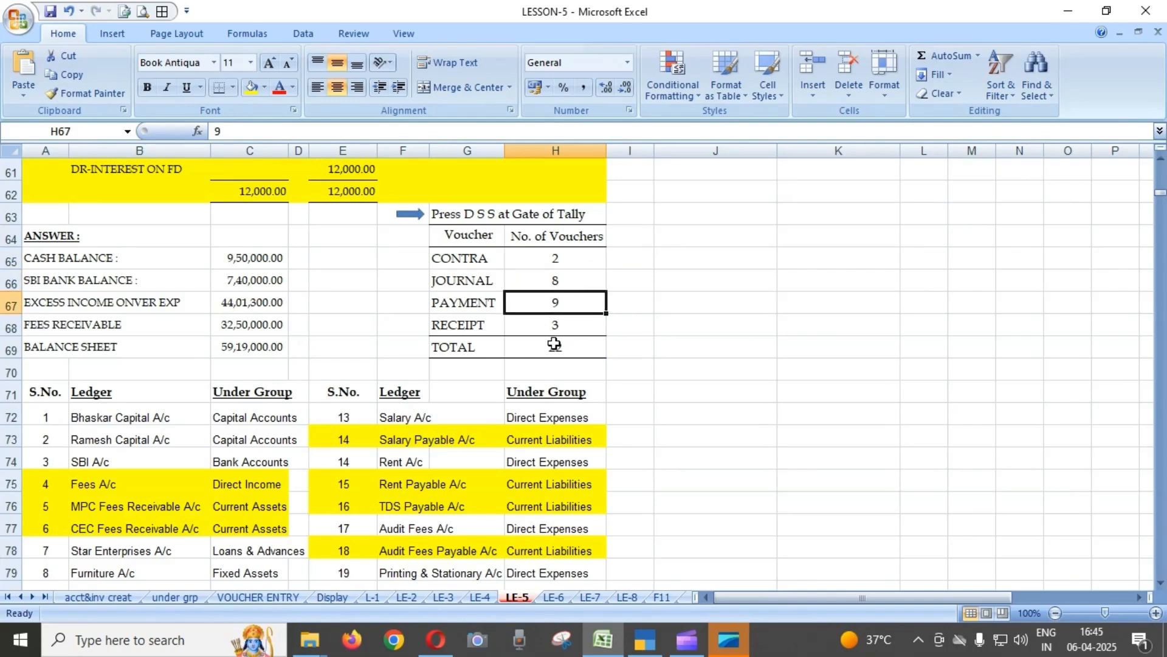
pyautogui.click(590, 328)
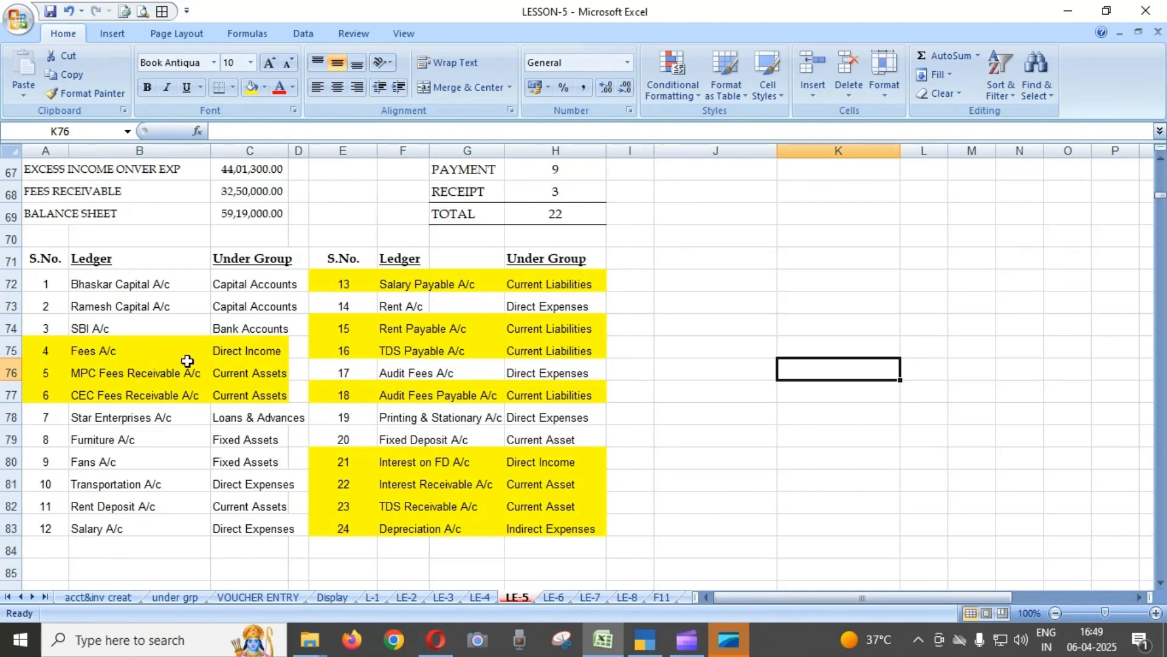
# Examine the Fees, MPC Fees Receivable and CEC Fees Receivable ledgers and their groups in the ledger table on sheet LE-5.
pyautogui.click(171, 352)
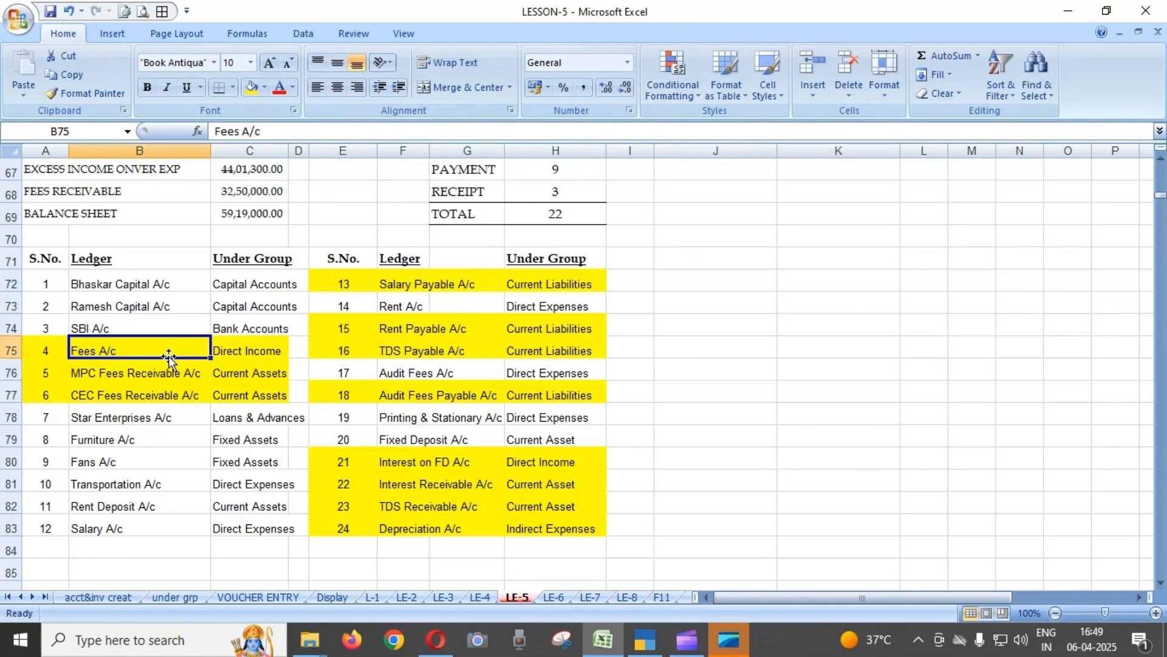
pyautogui.click(260, 345)
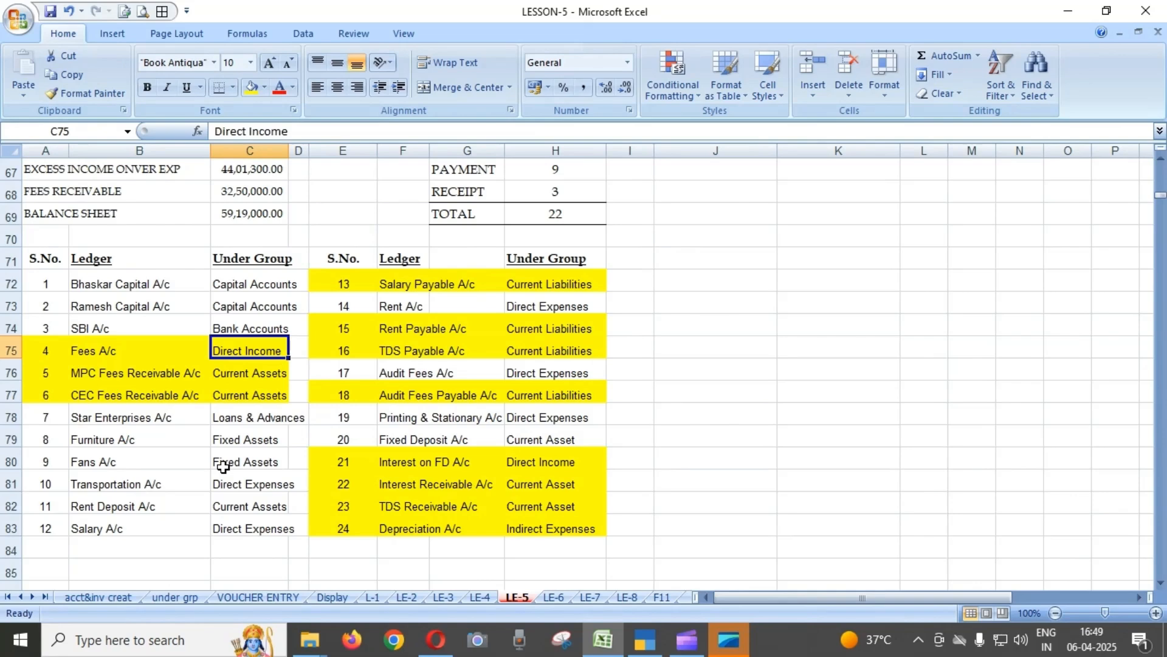
pyautogui.click(154, 375)
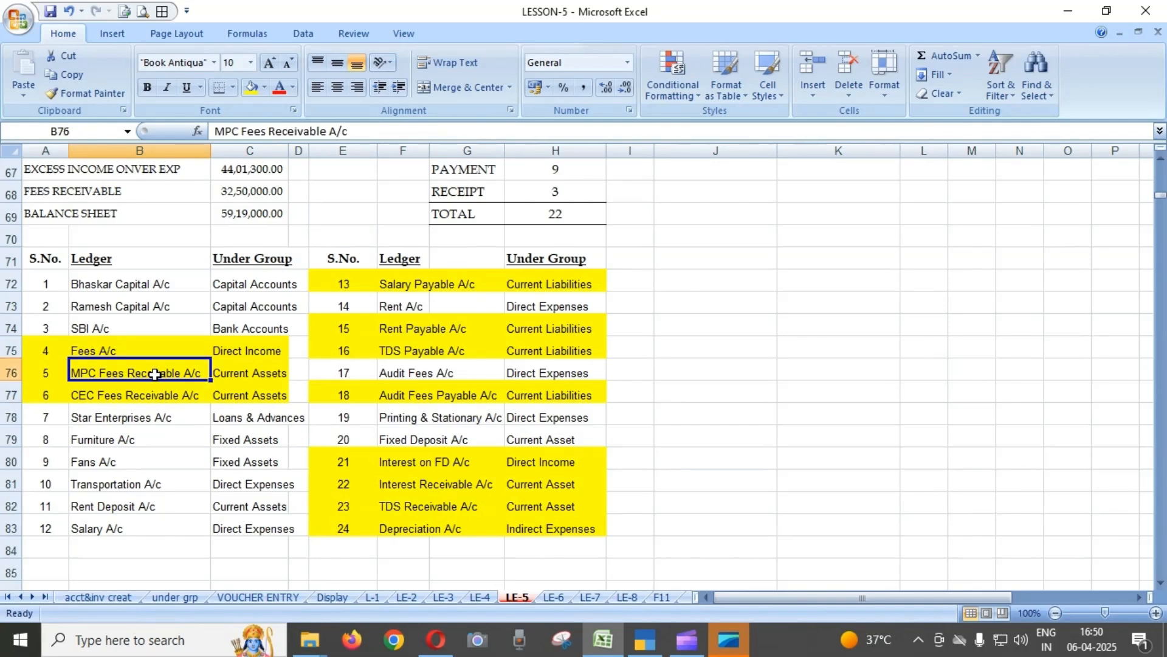
pyautogui.press('Right')
pyautogui.press('Down')
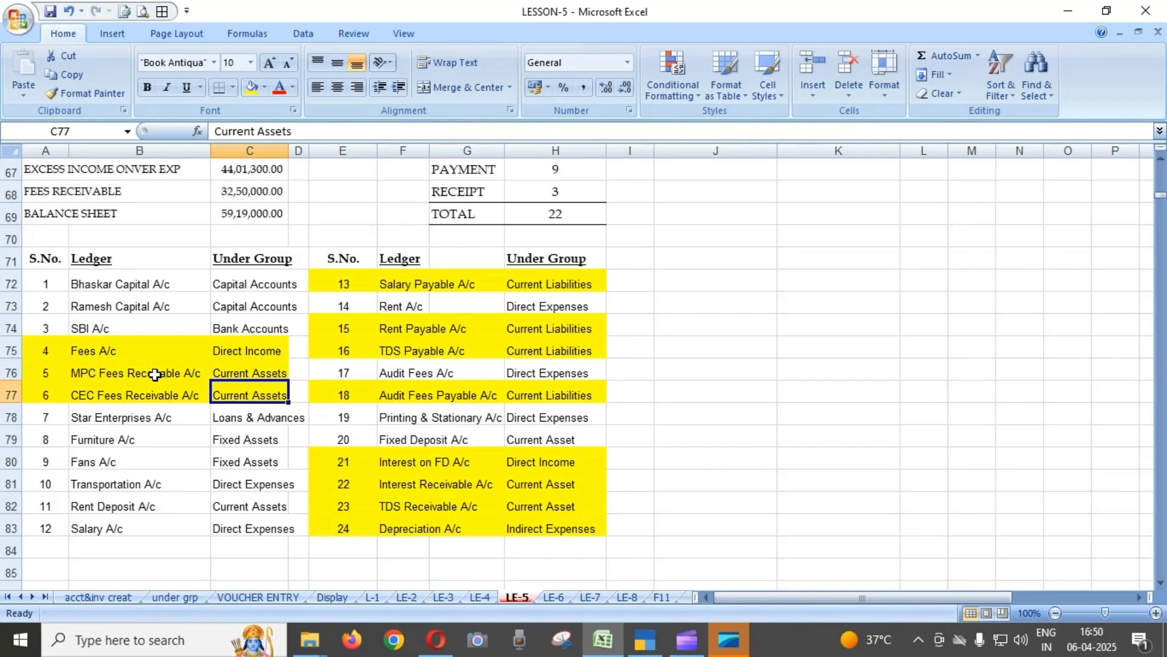
pyautogui.press('Left')
pyautogui.press('Up')
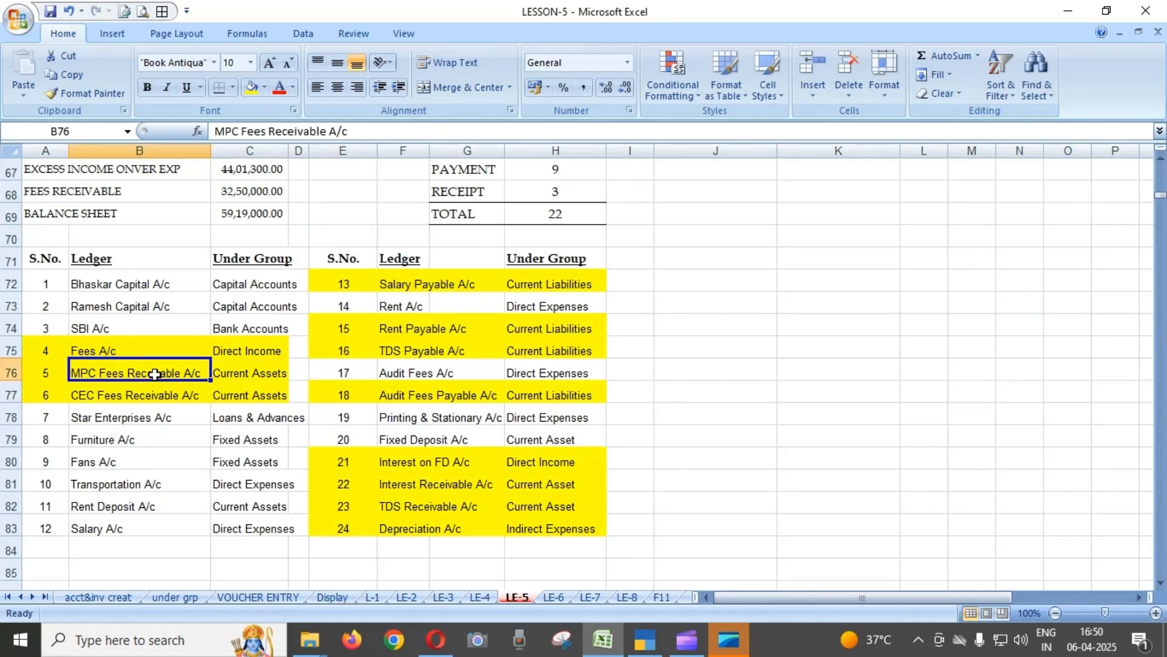
pyautogui.press('Down')
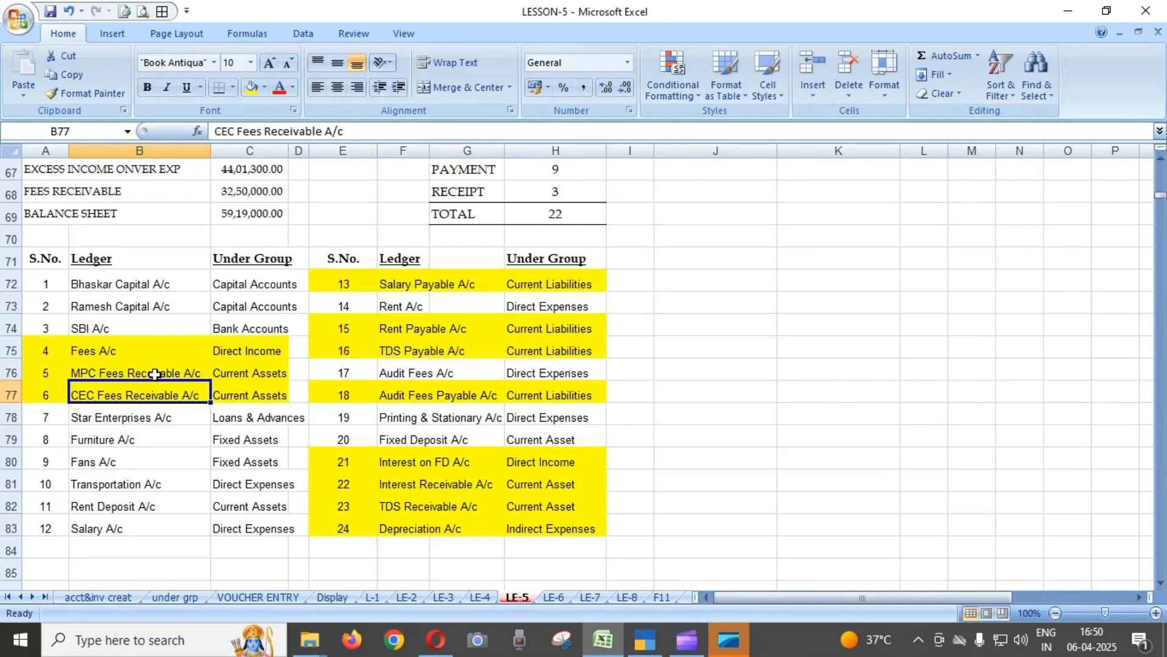
pyautogui.click(155, 374)
pyautogui.press('Down')
pyautogui.click(155, 374)
pyautogui.press('Down')
# Examine the groups assigned to the Salary Payable, Rent Payable, TDS Payable and Audit Fees Payable ledgers.
pyautogui.click(402, 281)
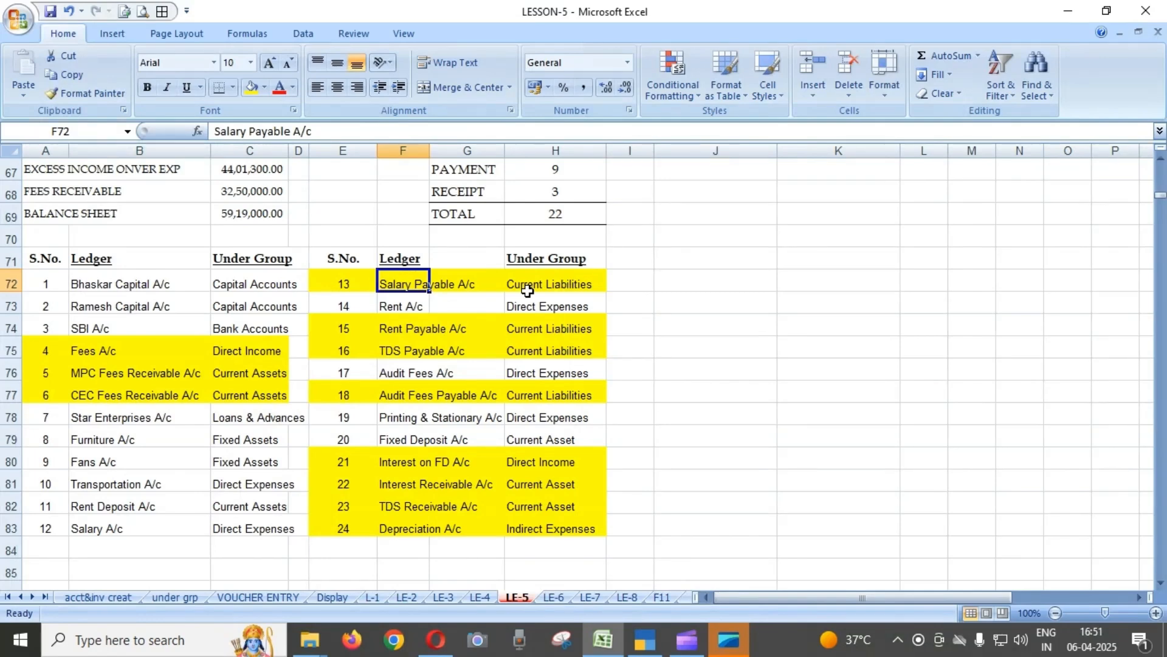
pyautogui.click(527, 290)
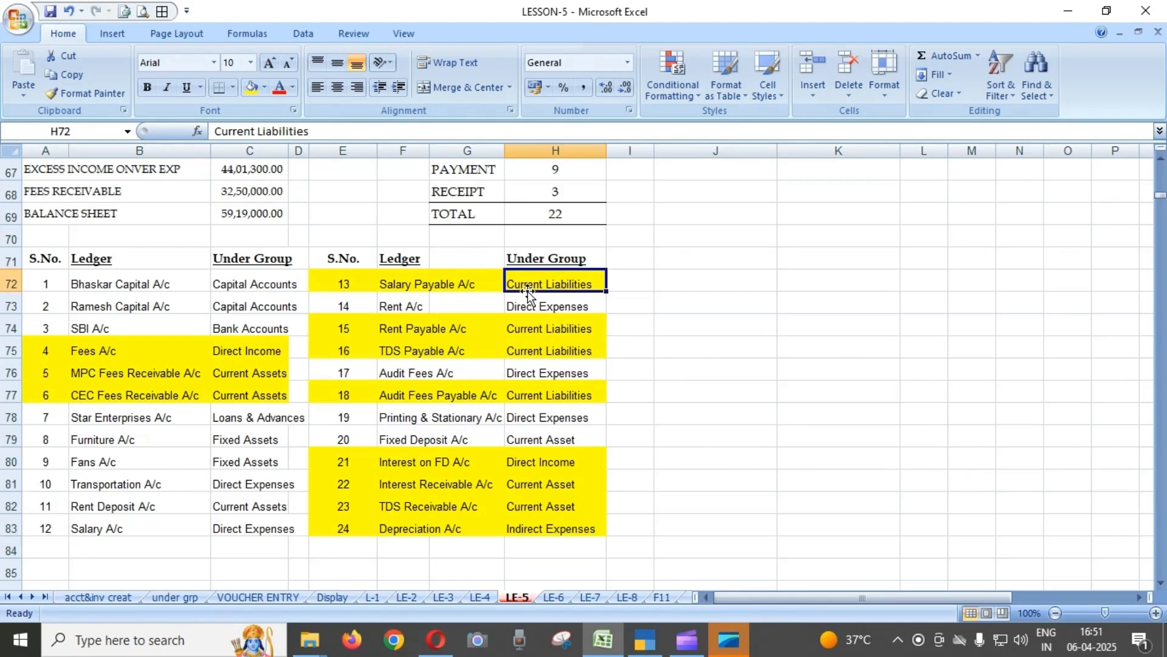
pyautogui.press('Down')
pyautogui.press('Down')
pyautogui.press('Left')
pyautogui.press('Left')
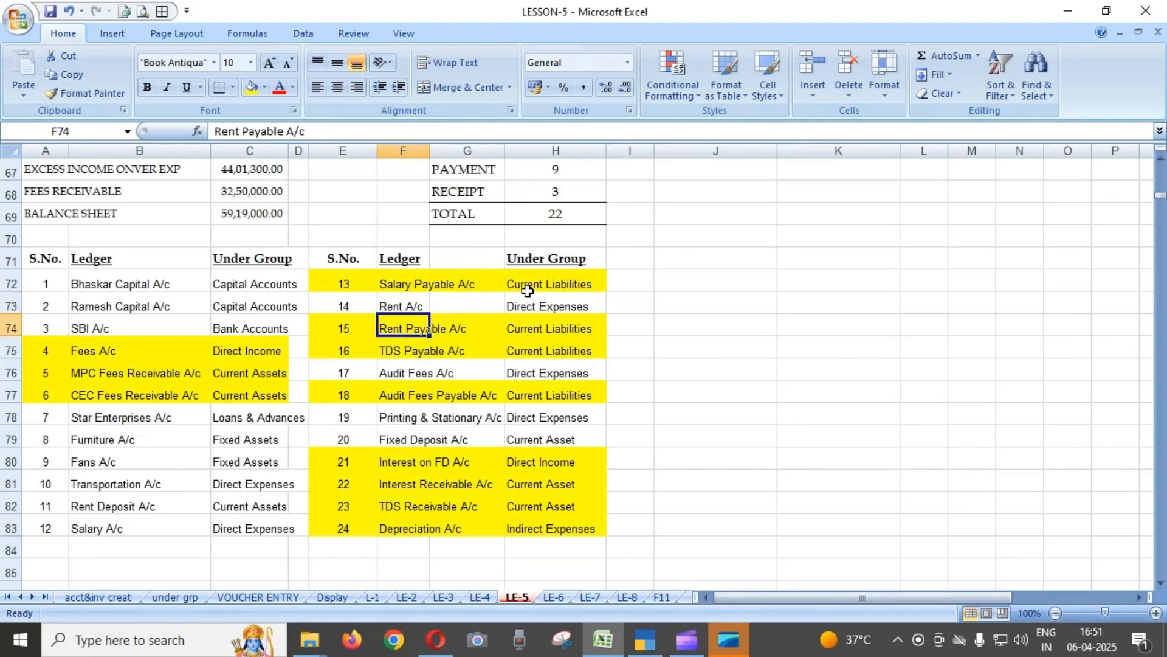
pyautogui.press('Right')
pyautogui.press('Right')
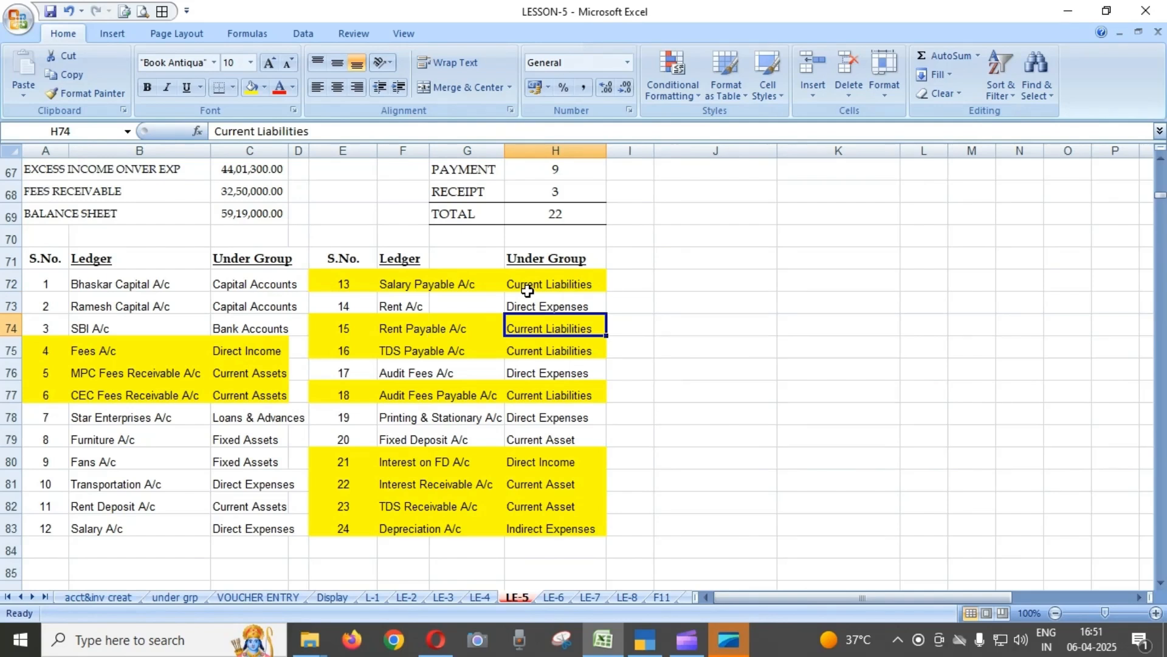
pyautogui.press('Left')
pyautogui.press('Down')
pyautogui.press('Left')
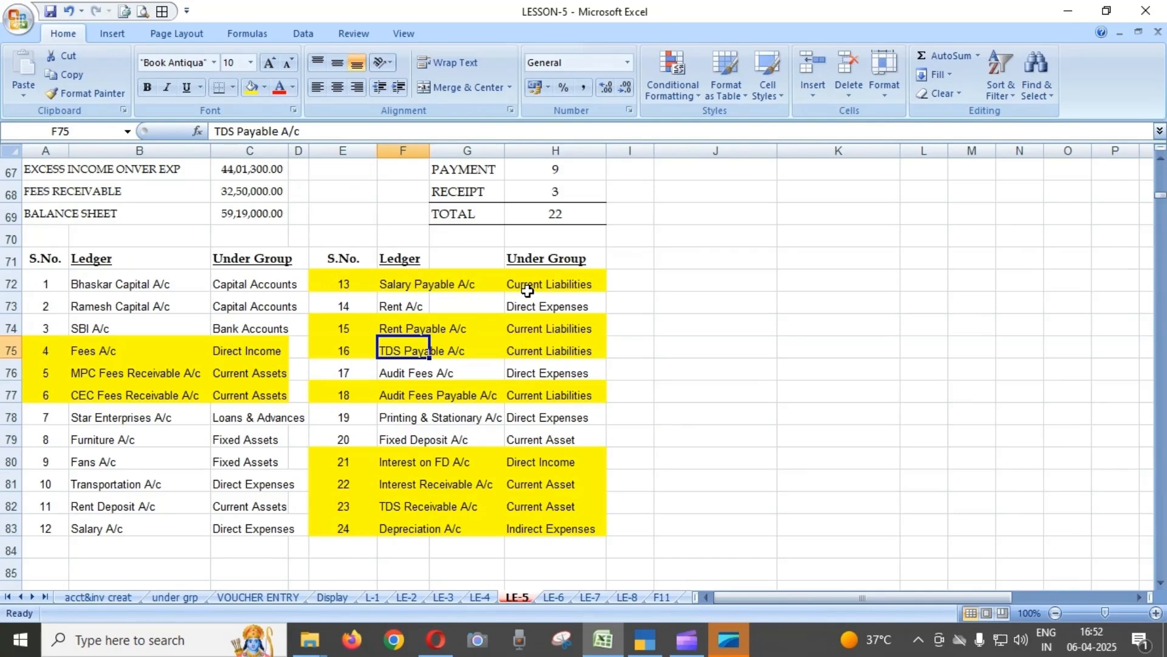
pyautogui.press('Down')
pyautogui.press('Down')
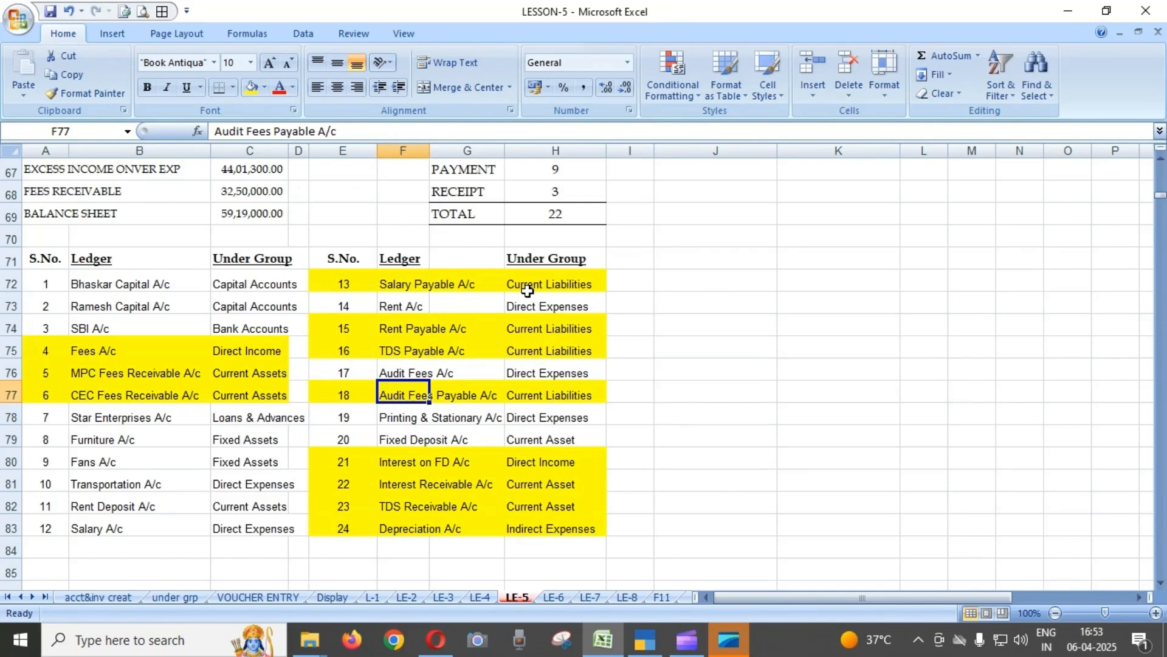
# Examine the groups assigned to the Interest on FD, Interest Receivable and TDS Receivable ledgers, numbers 21 to 23.
pyautogui.press('Down')
pyautogui.press('Down')
pyautogui.press('Down')
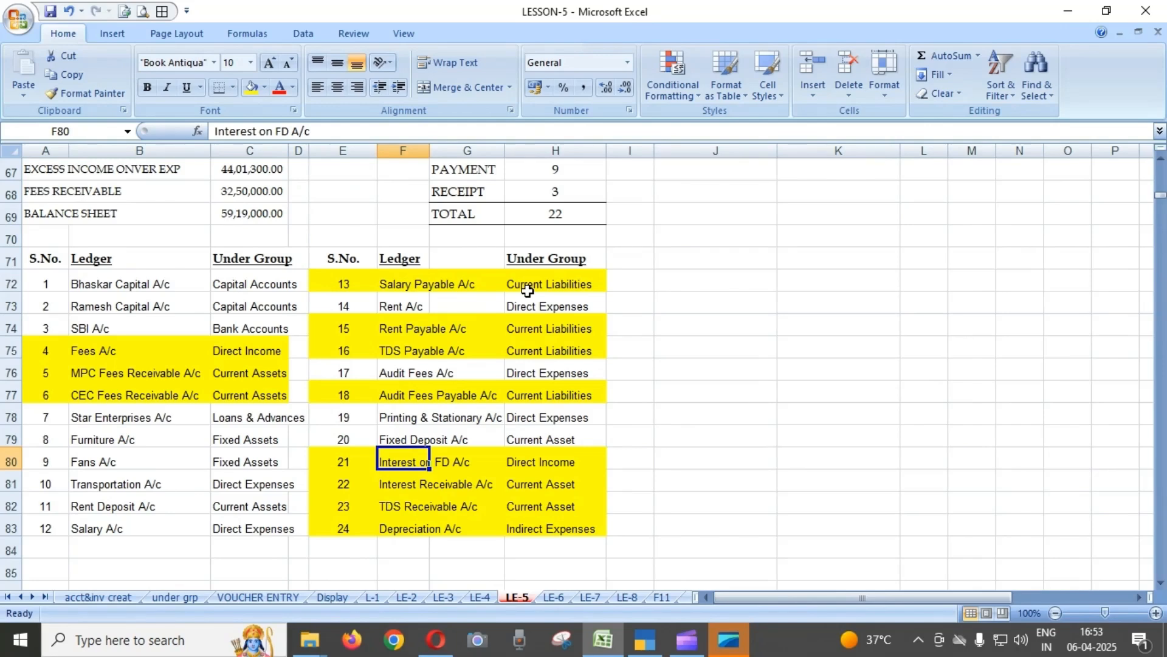
pyautogui.press('Right')
pyautogui.press('Right')
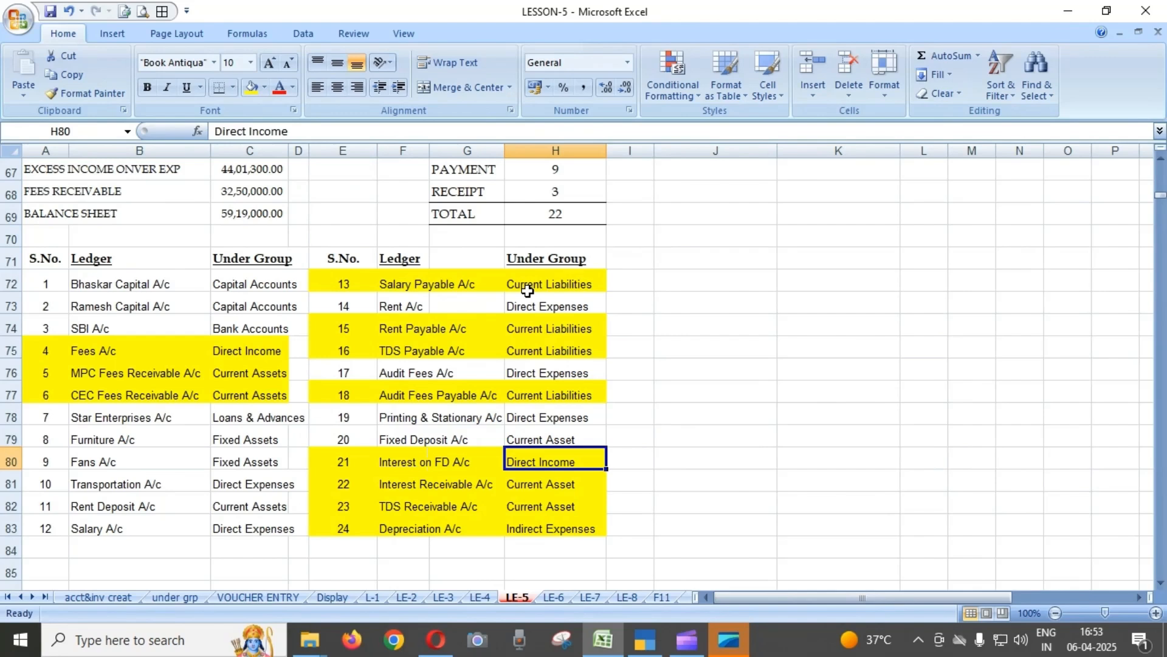
pyautogui.press('Left')
pyautogui.press('Left')
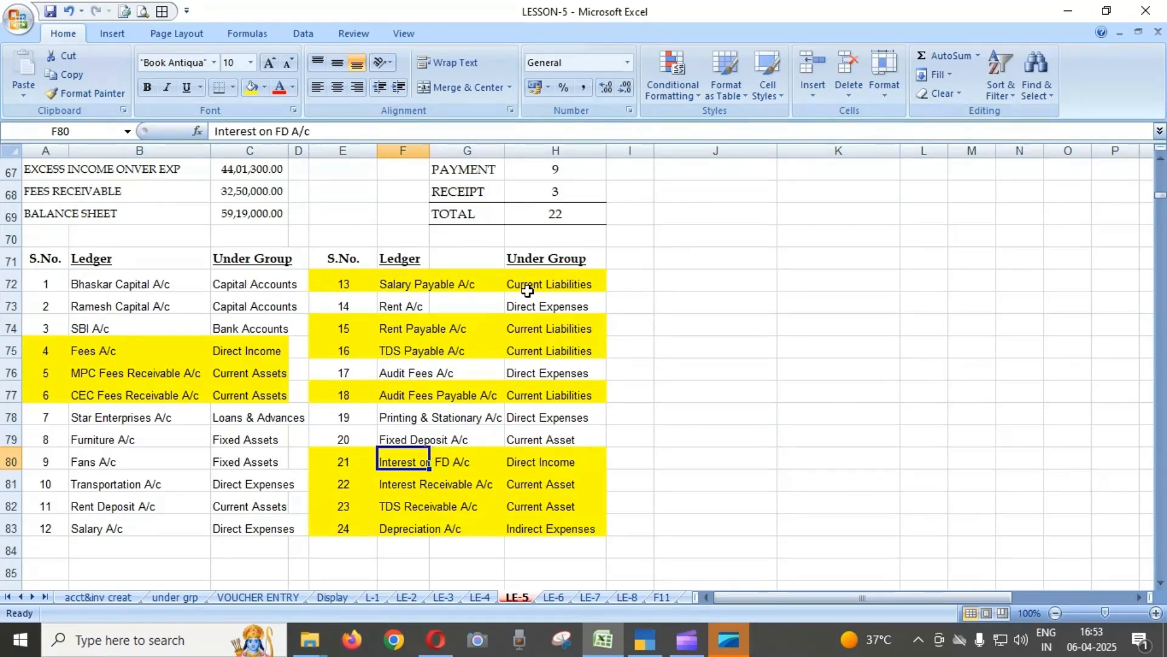
pyautogui.press('Right')
pyautogui.press('Right')
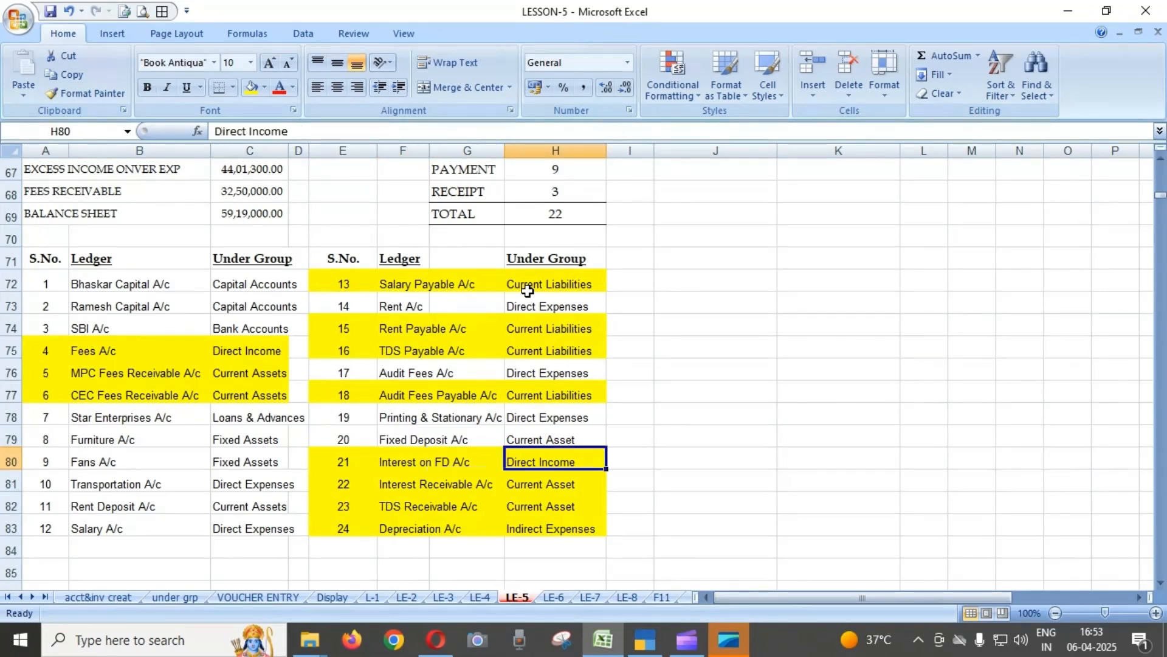
pyautogui.press('Down')
pyautogui.press('Left')
pyautogui.press('Left')
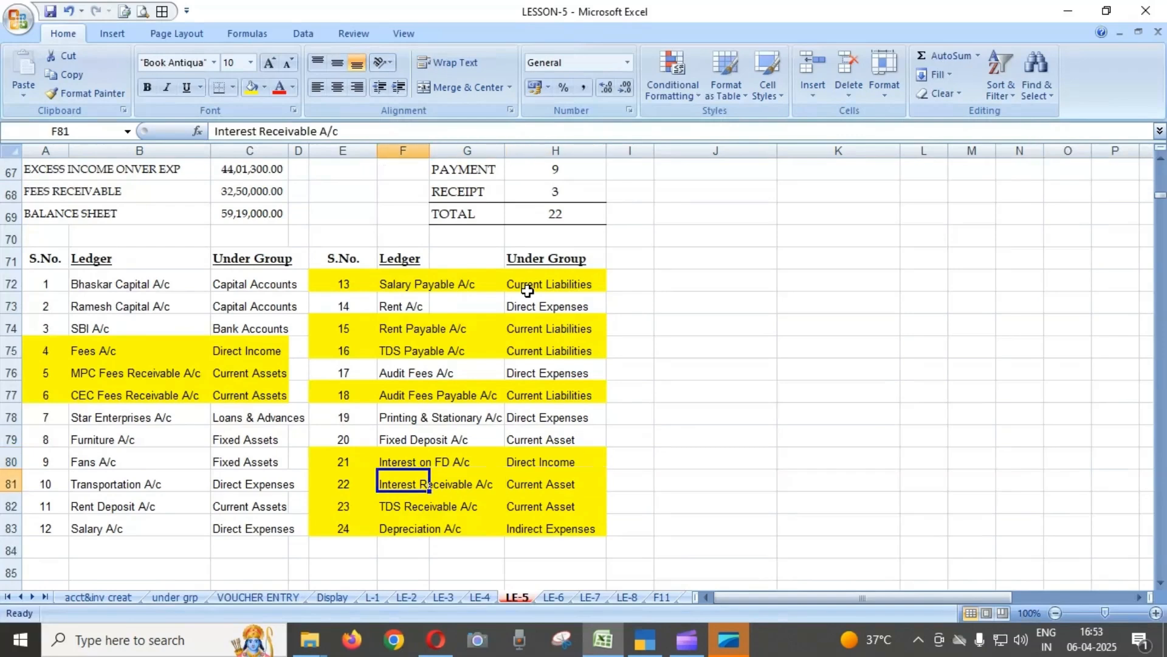
pyautogui.press('Right')
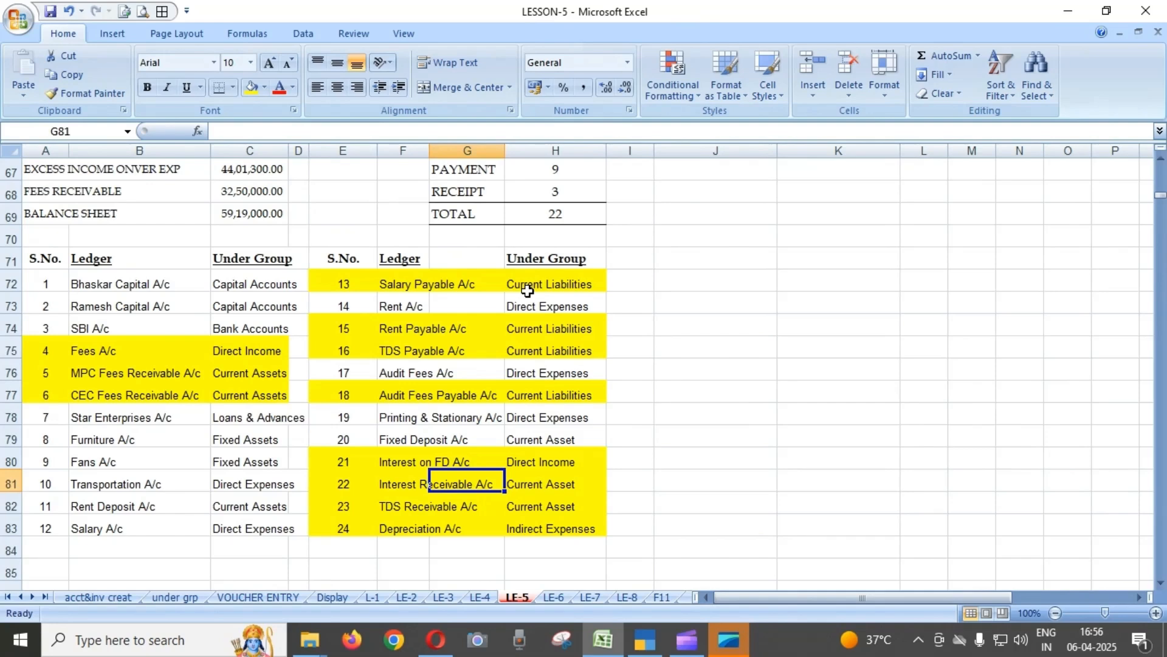
pyautogui.press('Down')
pyautogui.press('Left')
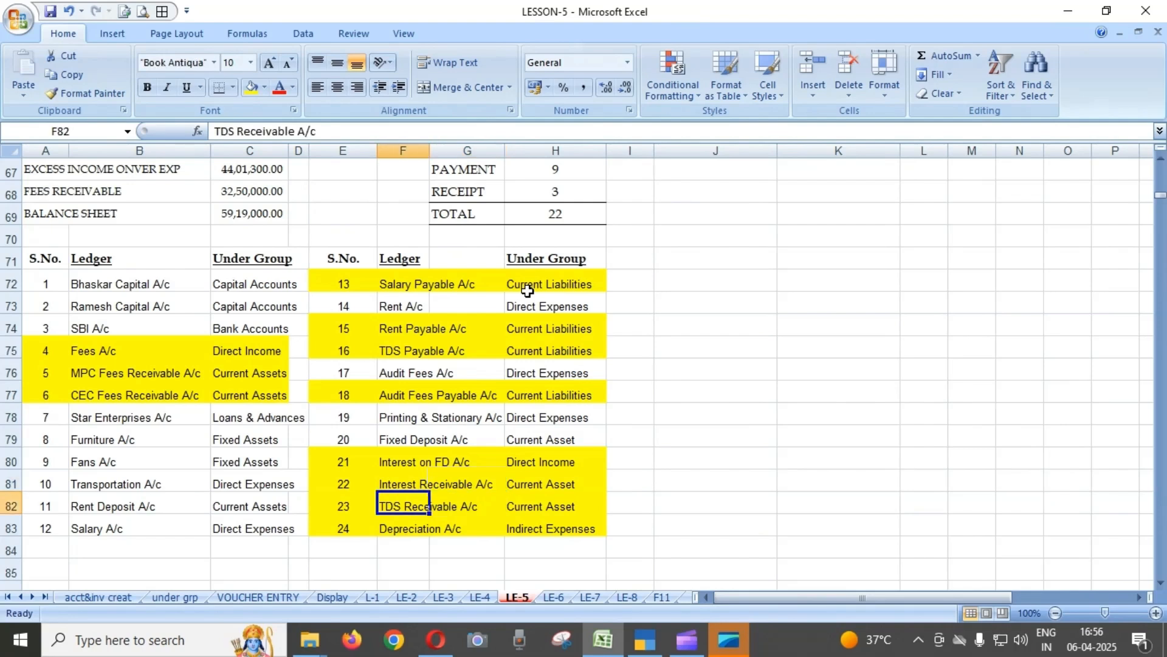
pyautogui.press('Right')
pyautogui.press('Right')
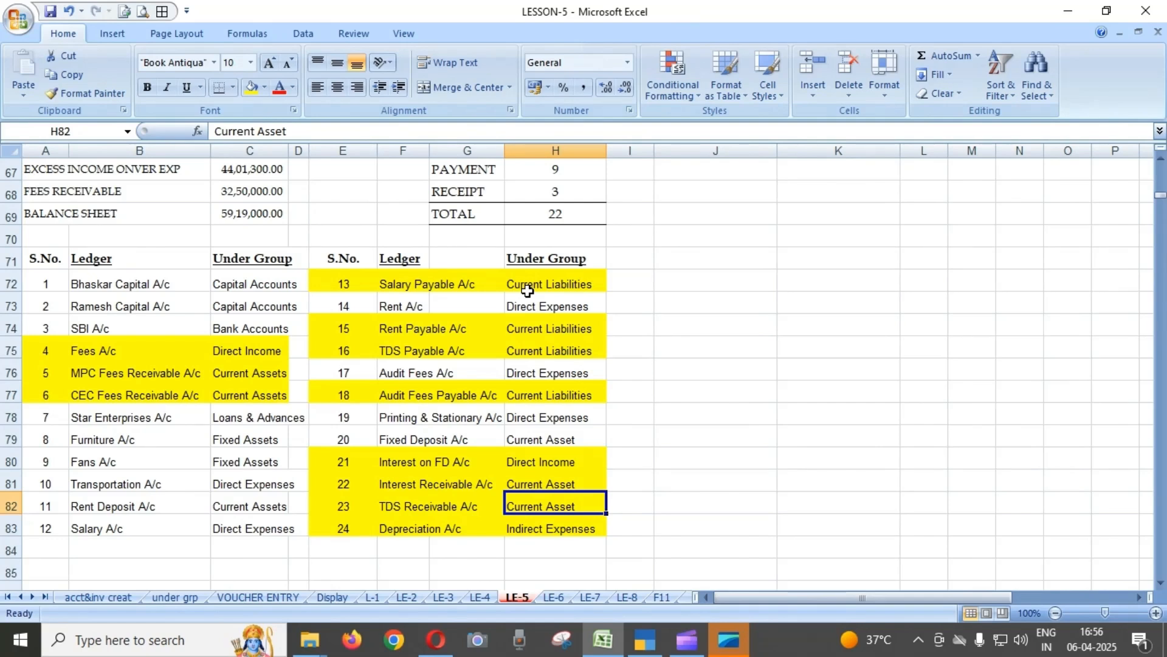
# Compare the groups of the highlighted payable ledgers with those of the interest ledgers in the Under Group column.
pyautogui.press('Up')
pyautogui.press('Up')
pyautogui.press('Up')
pyautogui.press('Up')
pyautogui.press('Up')
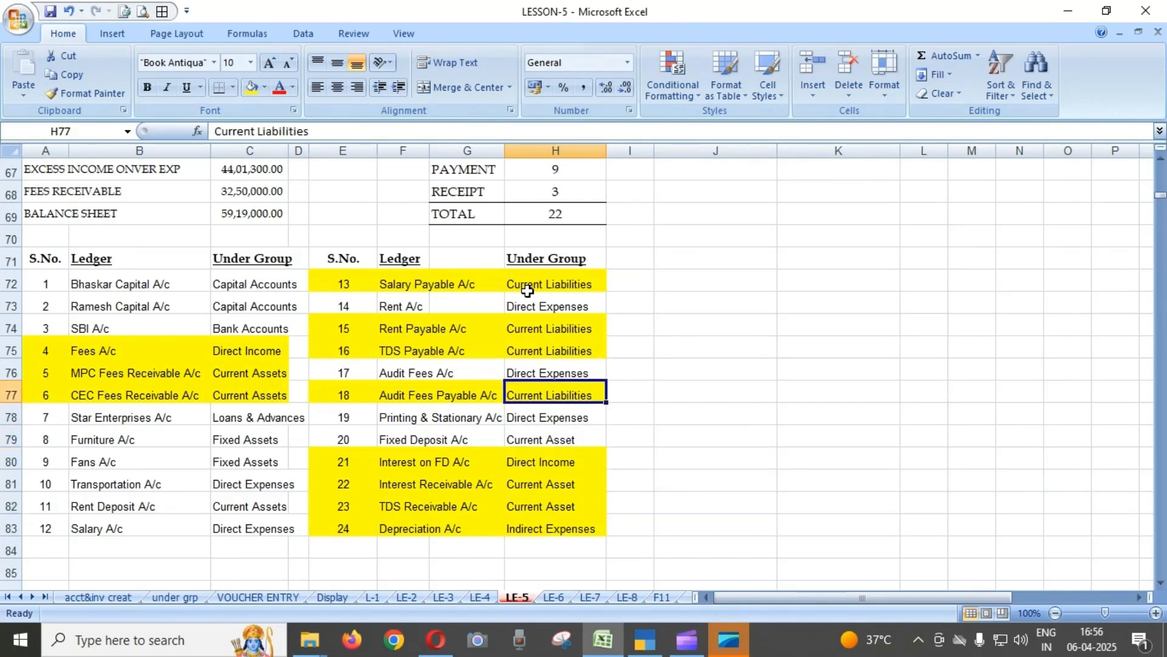
pyautogui.press('Up')
pyautogui.press('Up')
pyautogui.press('Up')
pyautogui.press('Down')
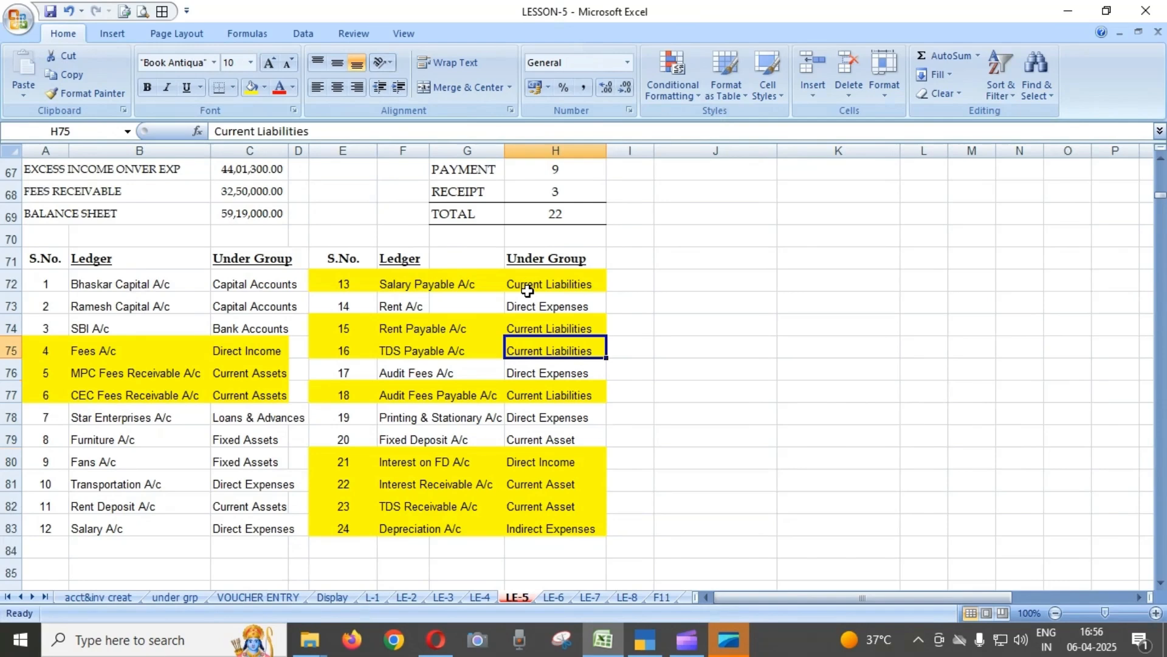
pyautogui.press('Up')
pyautogui.press('Down')
pyautogui.press('Down')
pyautogui.press('Down')
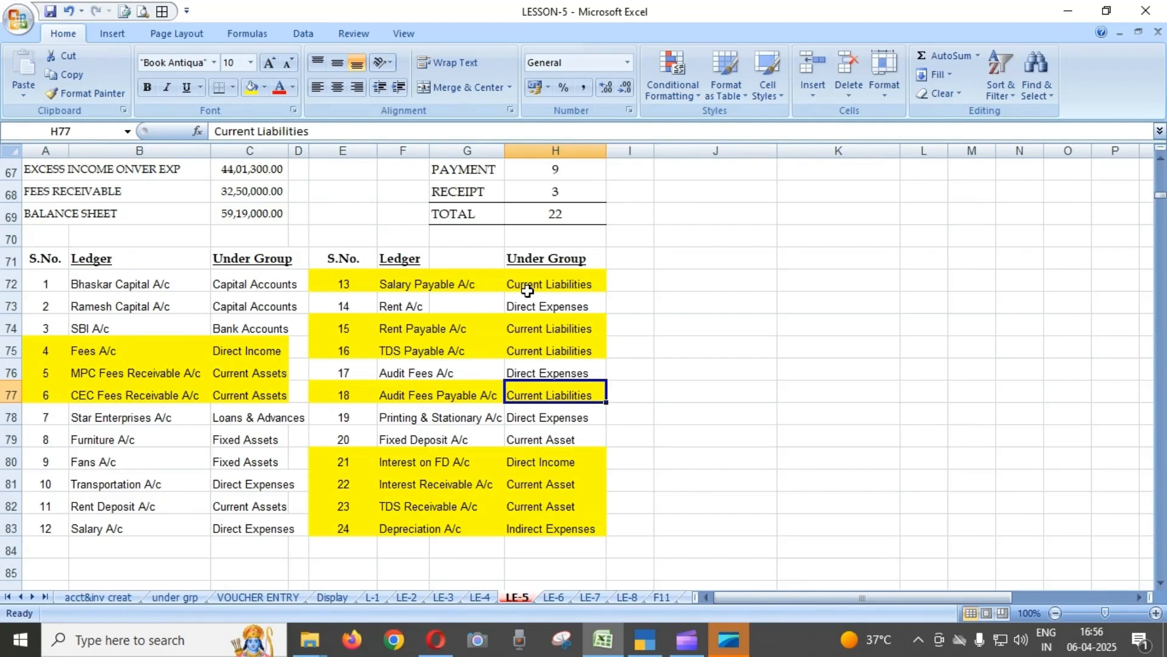
pyautogui.press('Down')
pyautogui.press('Down')
pyautogui.press('Down')
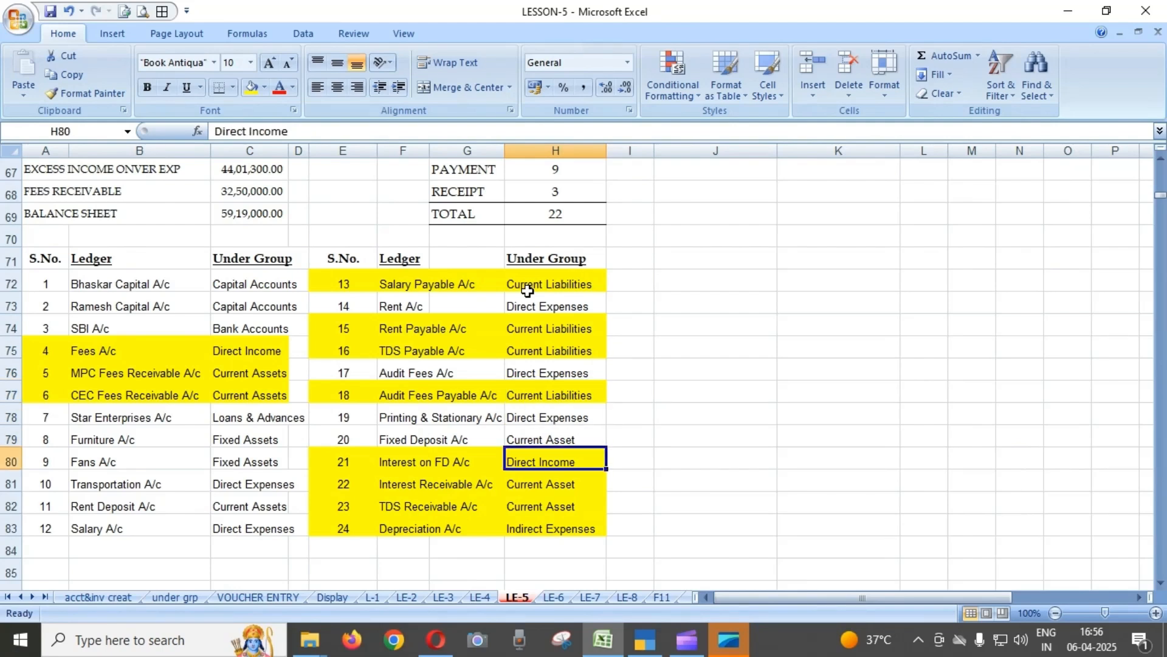
pyautogui.press('Down')
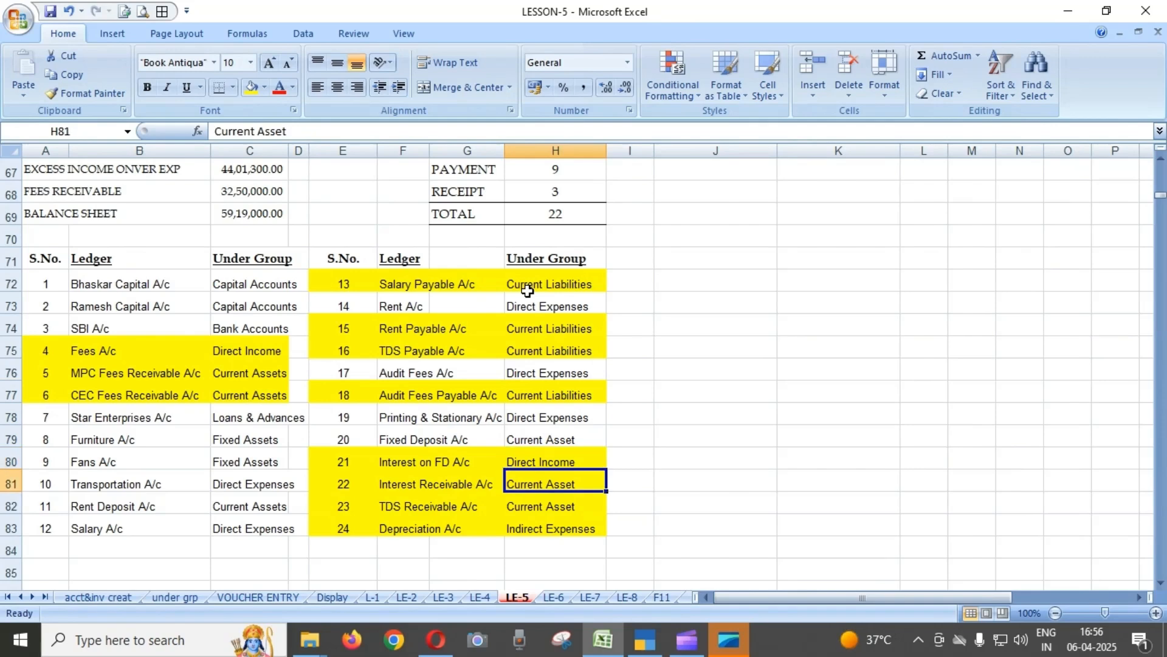
# Recheck the groups for Interest Receivable and TDS Receivable, and check the group of the Depreciation ledger.
pyautogui.press('Left')
pyautogui.press('Left')
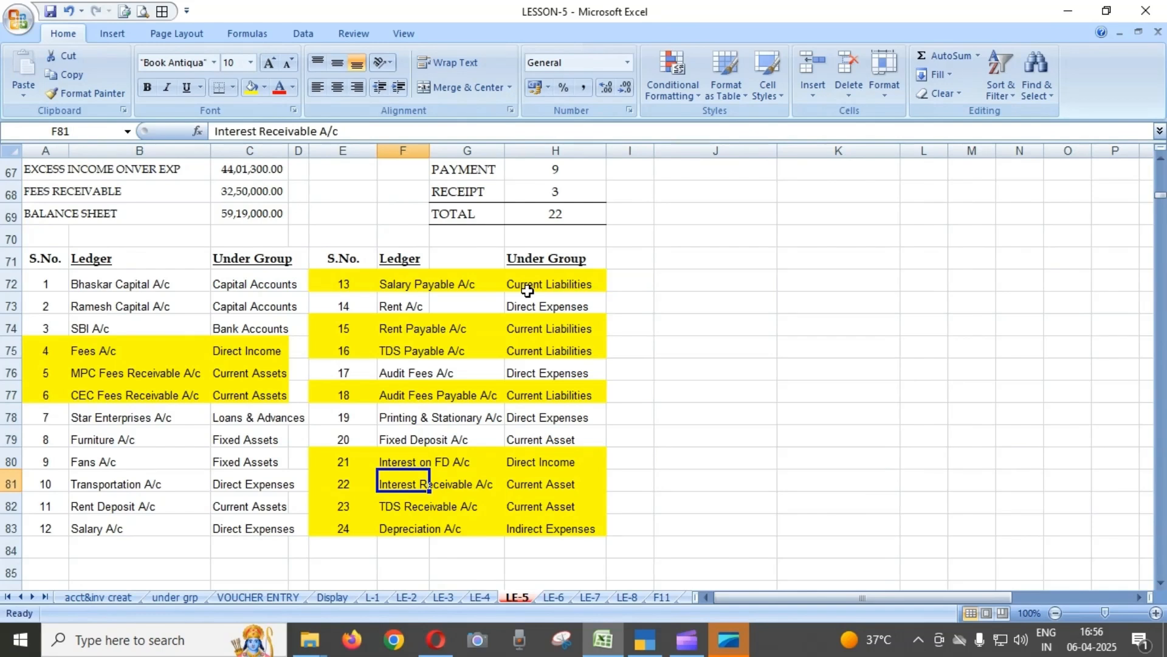
pyautogui.press('Right')
pyautogui.press('Right')
pyautogui.press('Down')
pyautogui.press('Down')
pyautogui.press('Up')
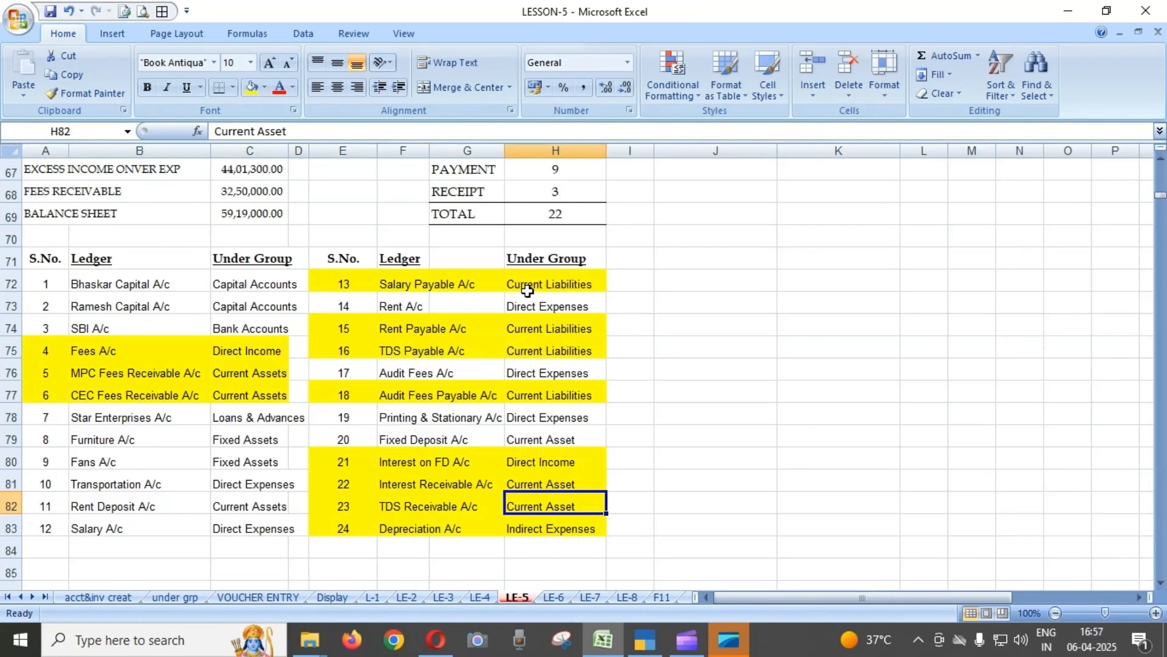
pyautogui.press('Down')
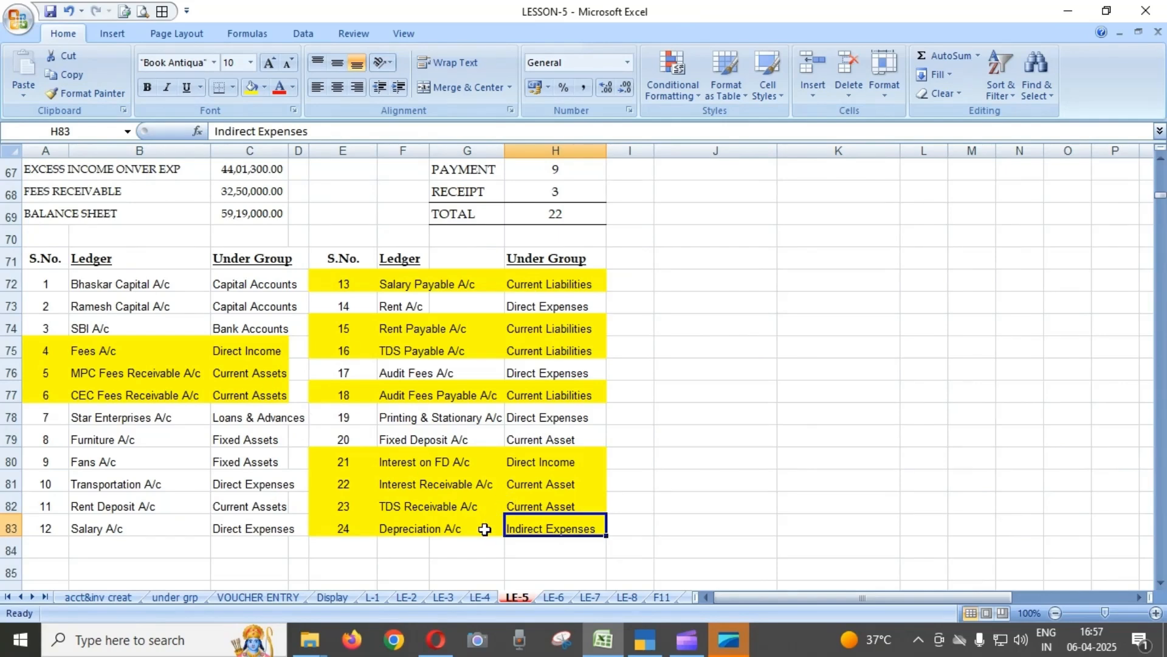
# Examine the depreciation rates for the assets from Office Building to AC in the DEP% column.
pyautogui.scroll(5, 674, 470)
pyautogui.scroll(17, 673, 469)
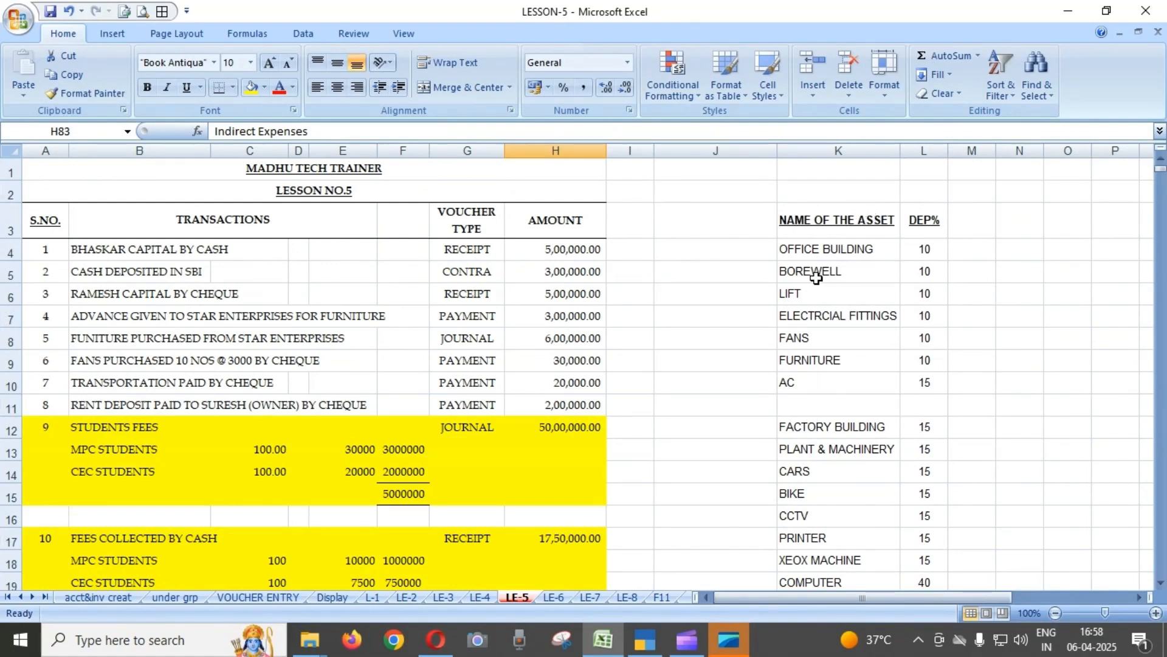
pyautogui.click(941, 252)
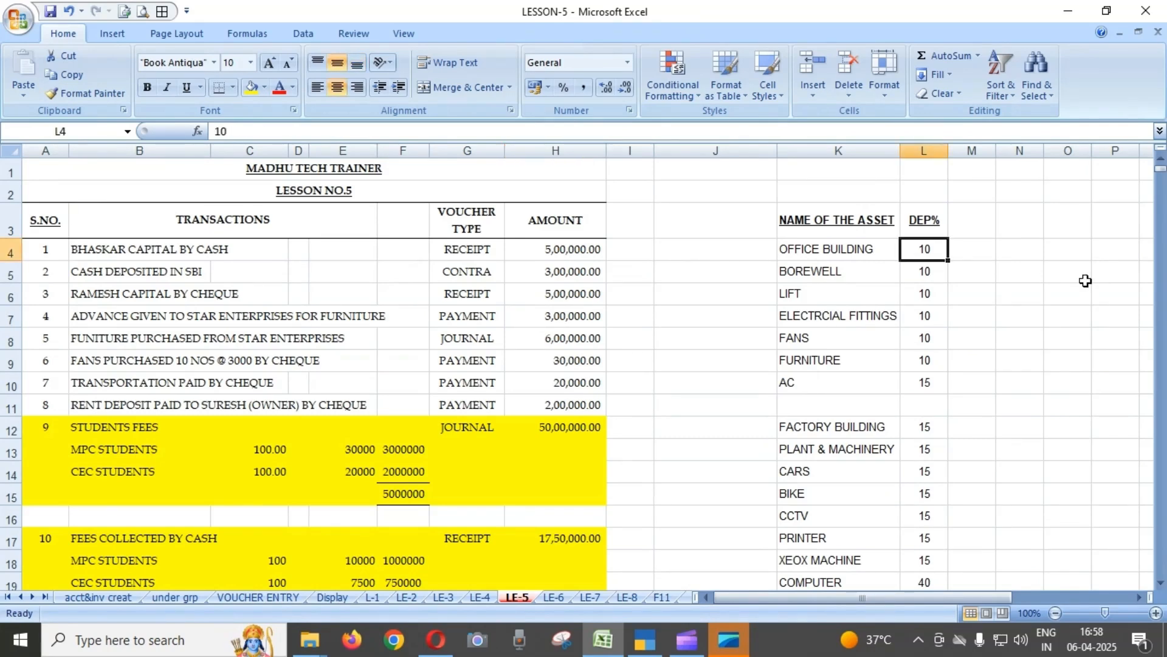
pyautogui.press('Down')
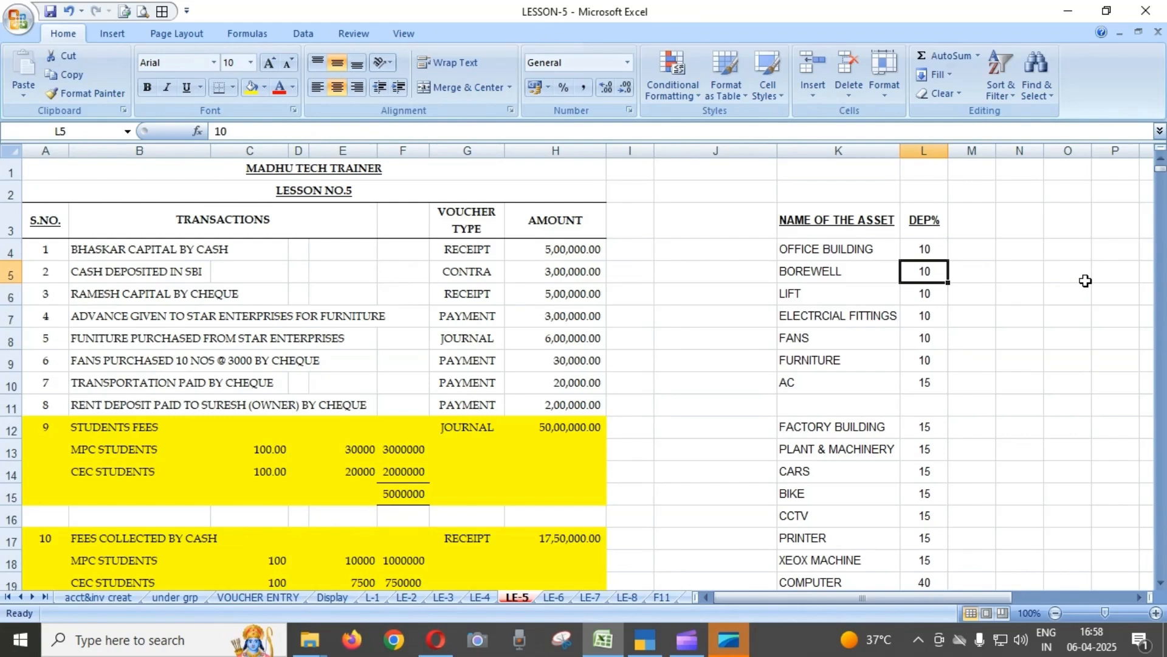
pyautogui.press('Down')
pyautogui.press('Down')
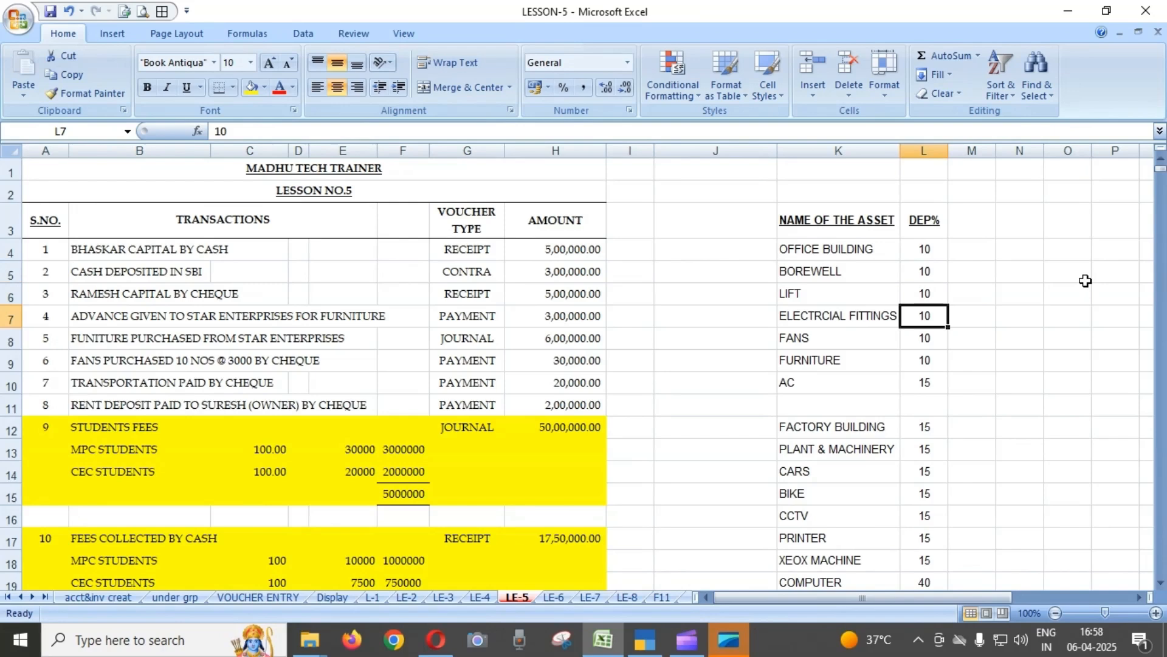
pyautogui.press('Down')
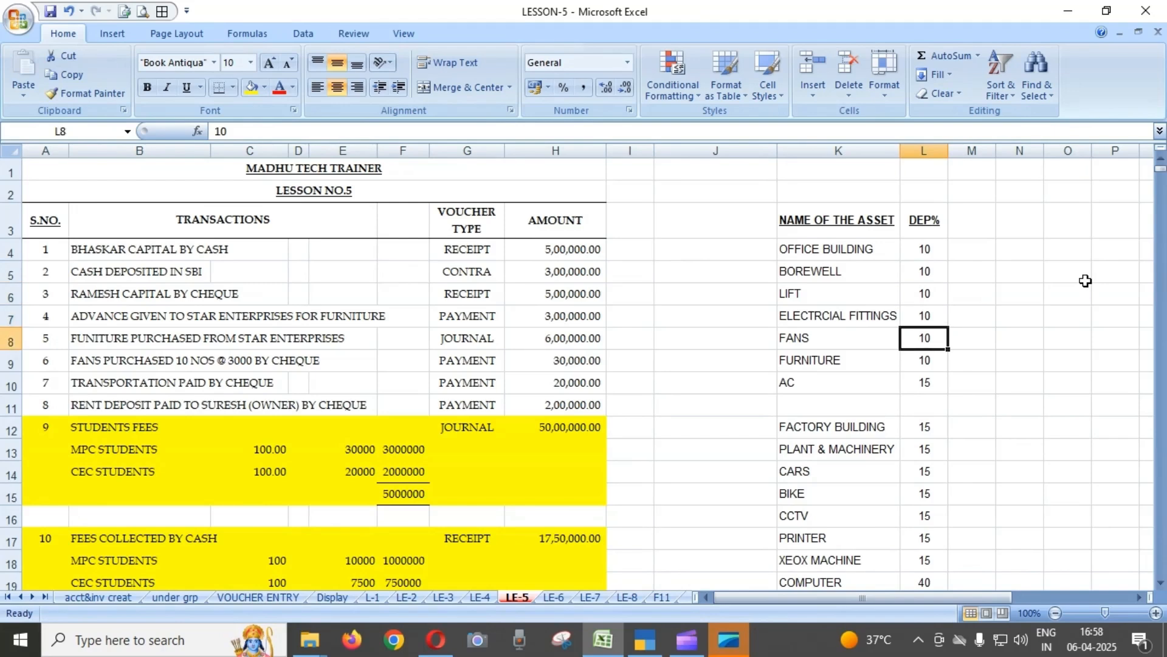
pyautogui.press('Down')
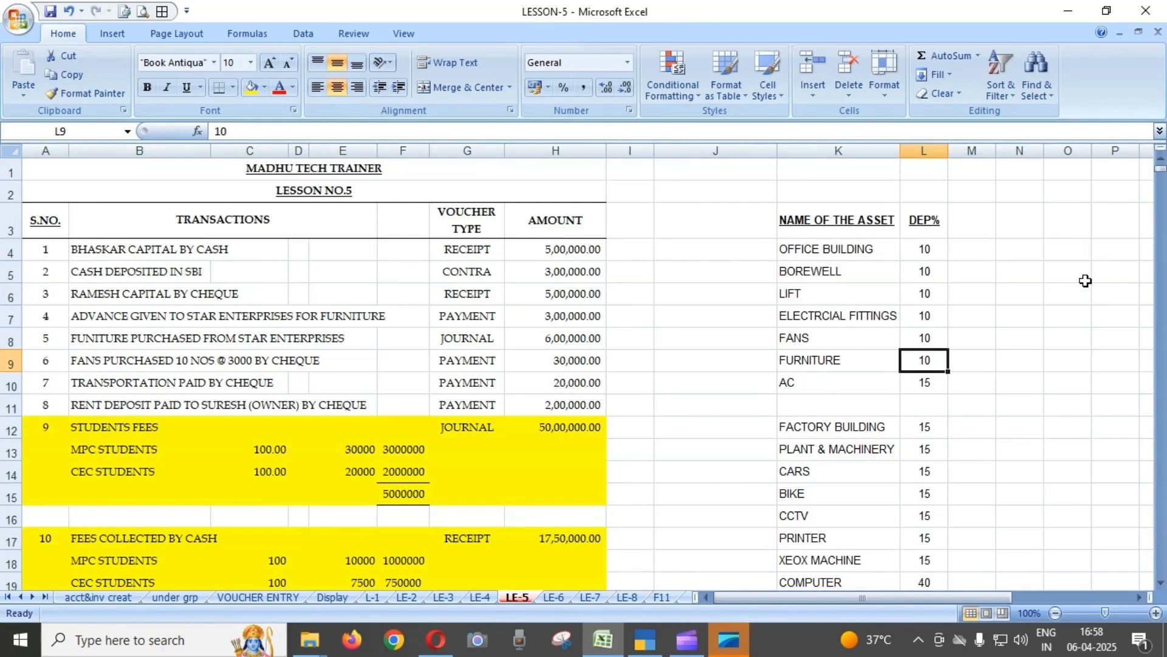
pyautogui.press('Down')
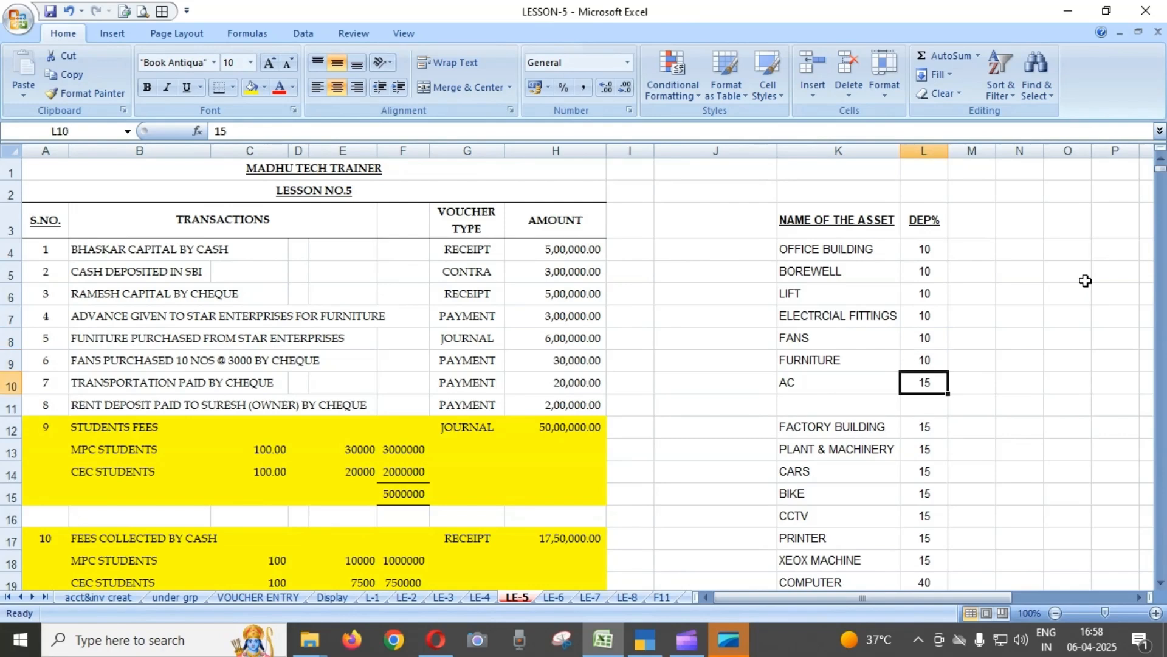
# Examine the depreciation rates for the assets from Factory Building through the Xerox machine.
pyautogui.scroll(-2, 1085, 280)
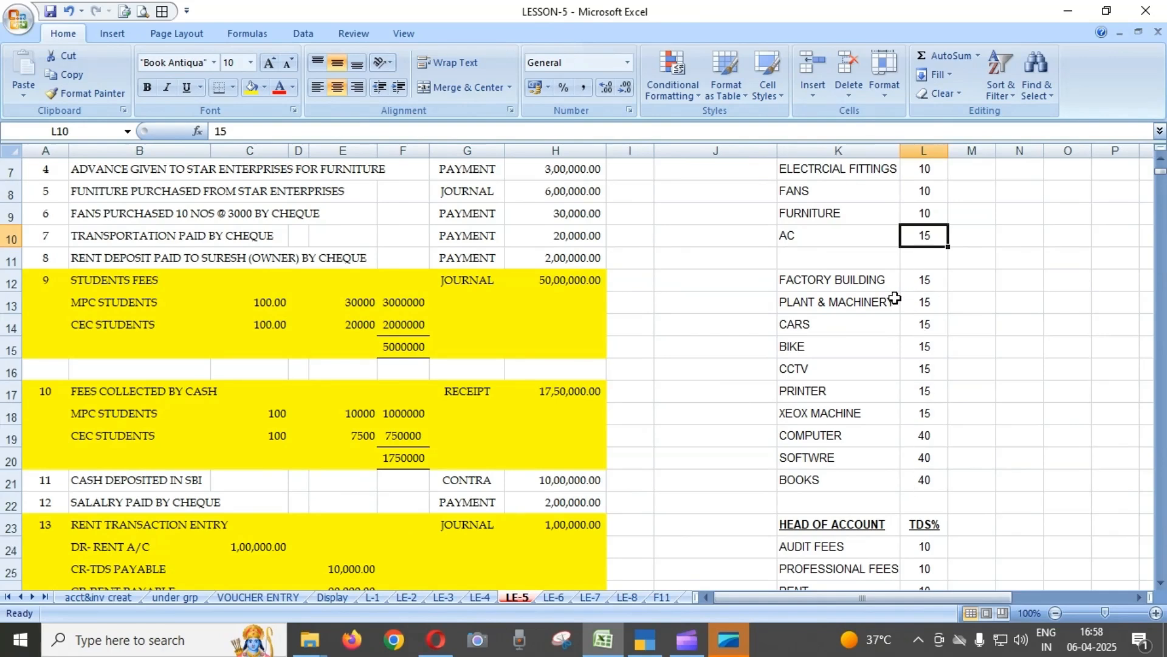
pyautogui.click(854, 287)
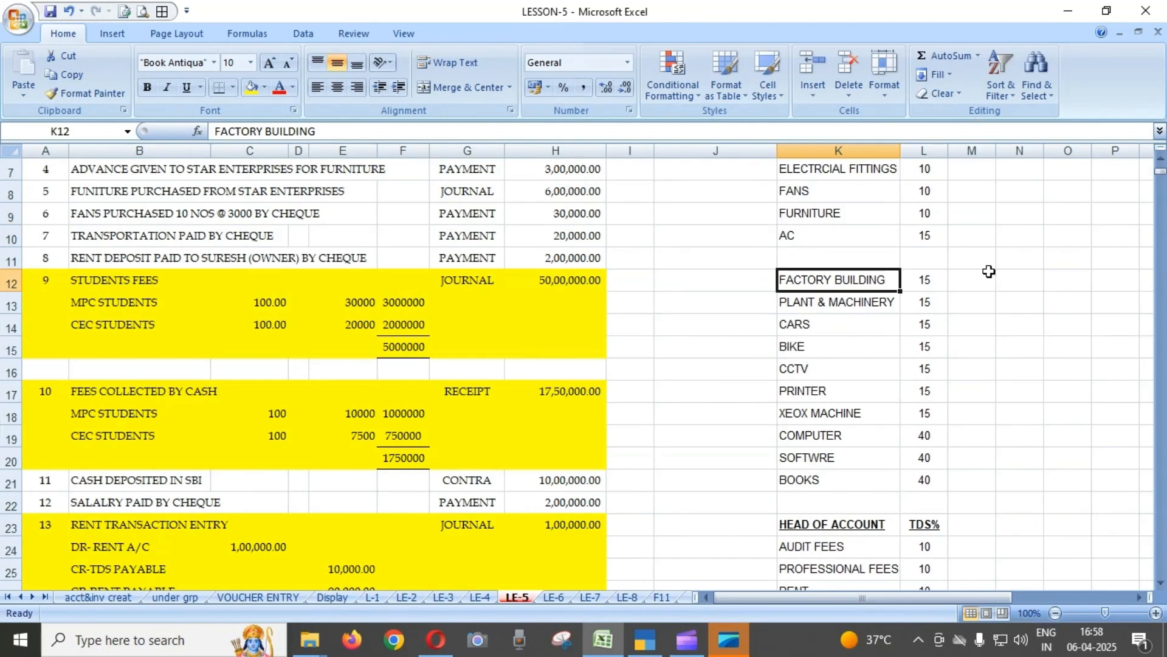
pyautogui.scroll(1, 1010, 213)
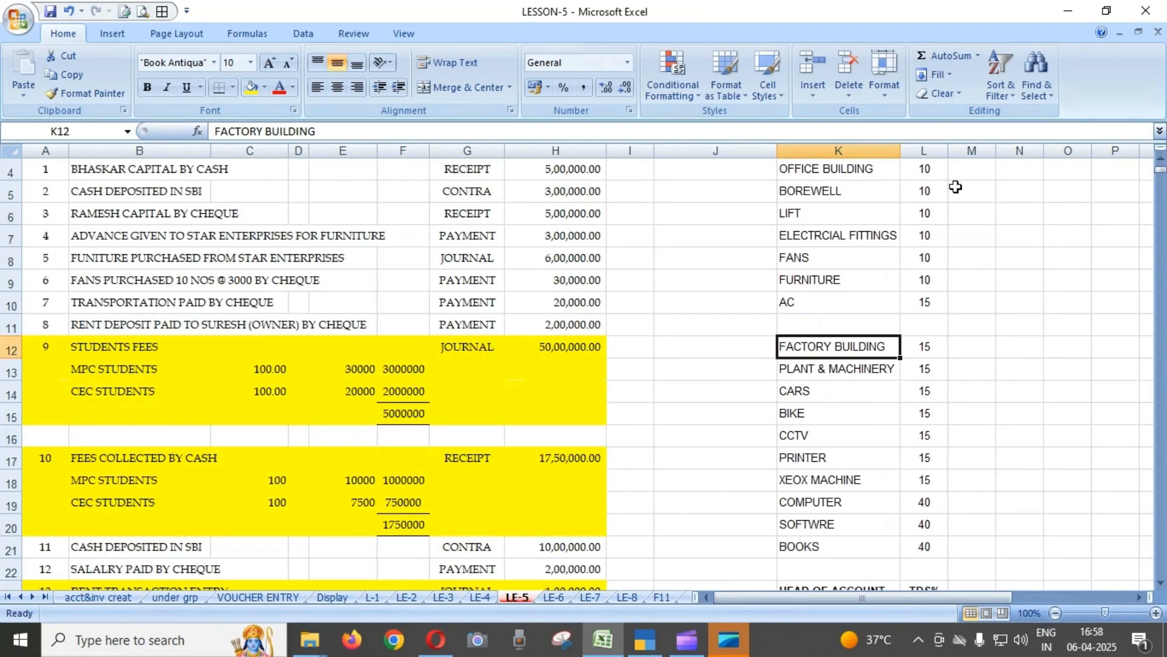
pyautogui.click(930, 350)
pyautogui.press('Down')
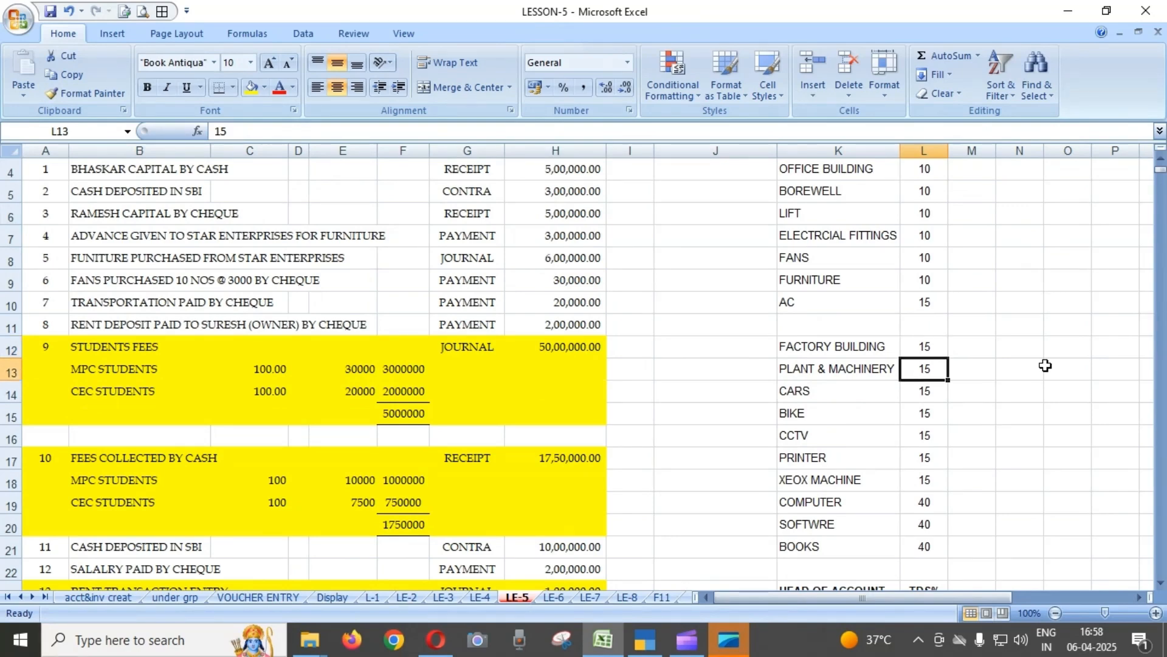
pyautogui.press('Down')
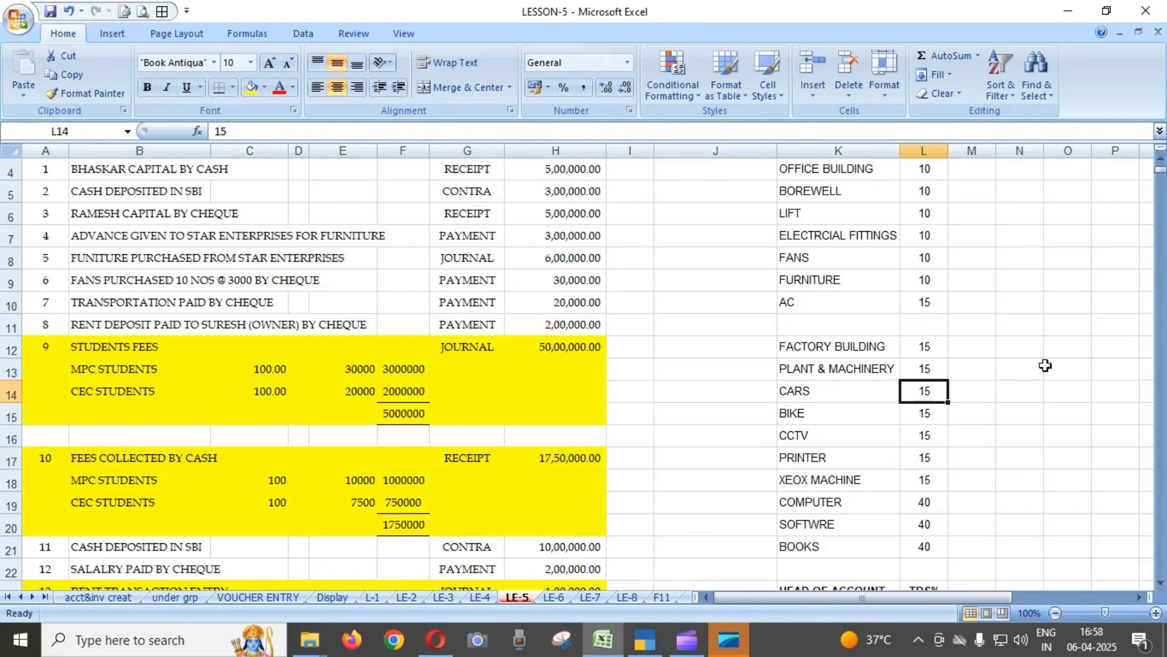
pyautogui.scroll(-1, 1037, 366)
pyautogui.press('Down')
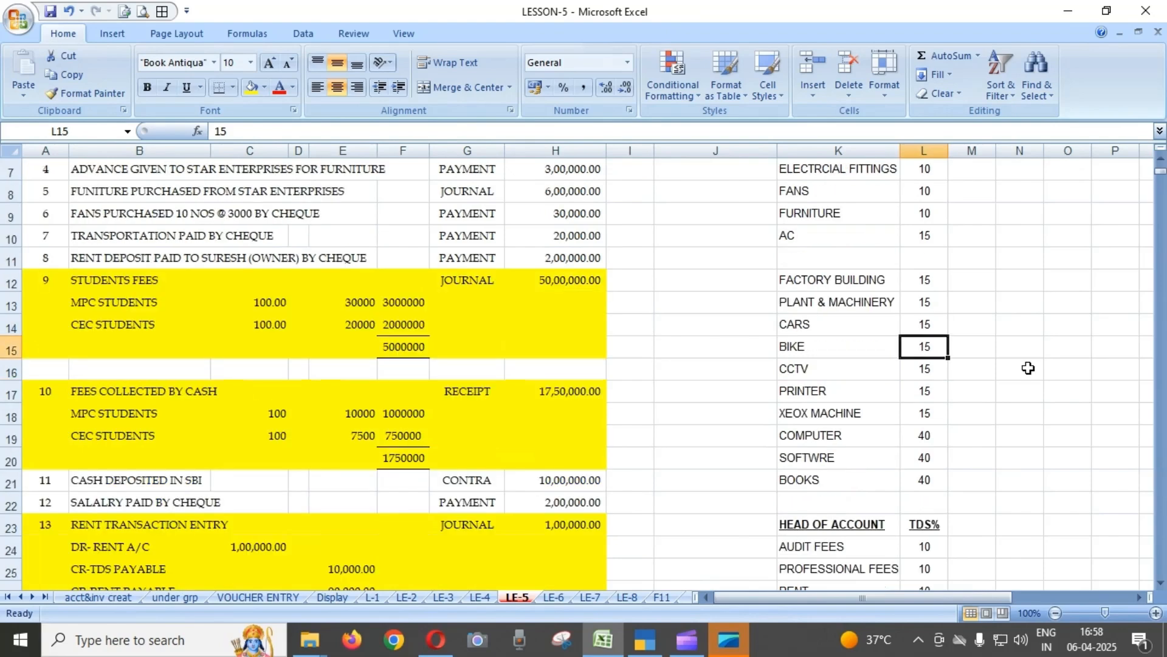
pyautogui.press('Down')
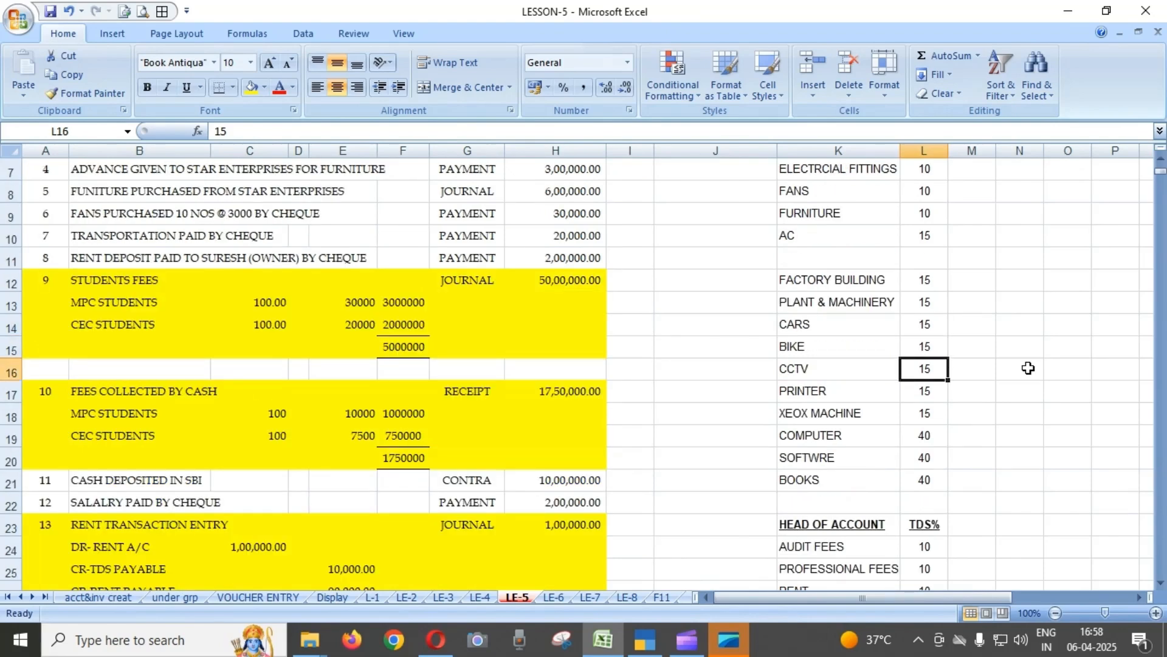
pyautogui.press('Down')
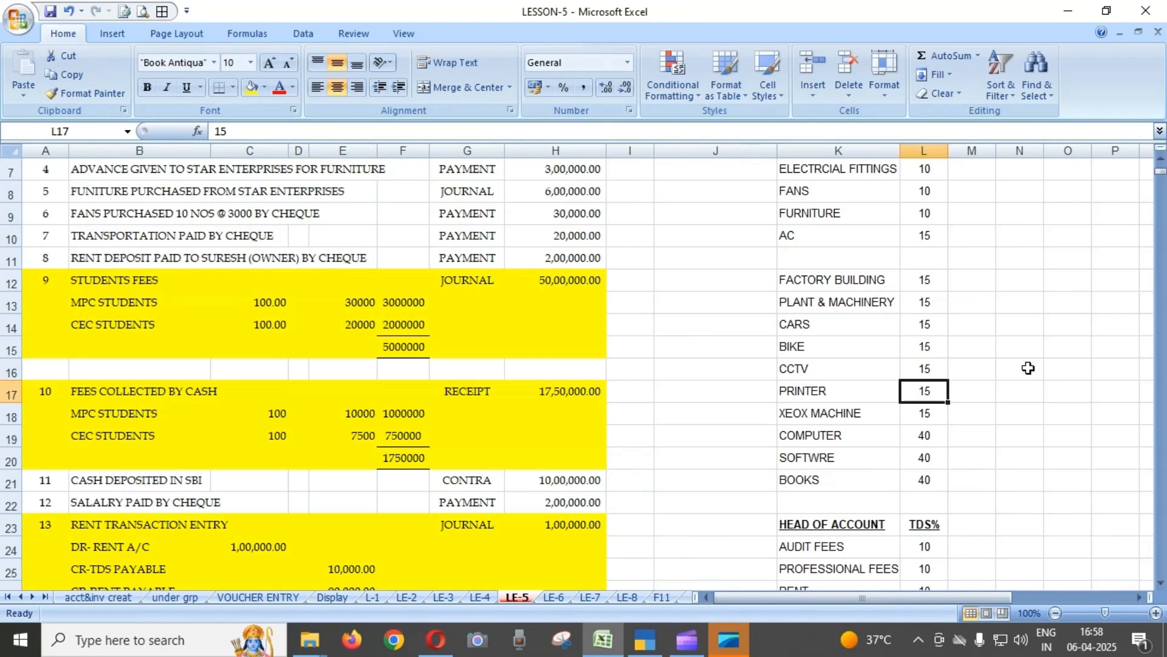
pyautogui.press('Down')
# Check the depreciation rates for Computer, Software and Books at the end of the asset list.
pyautogui.scroll(-2, 1013, 368)
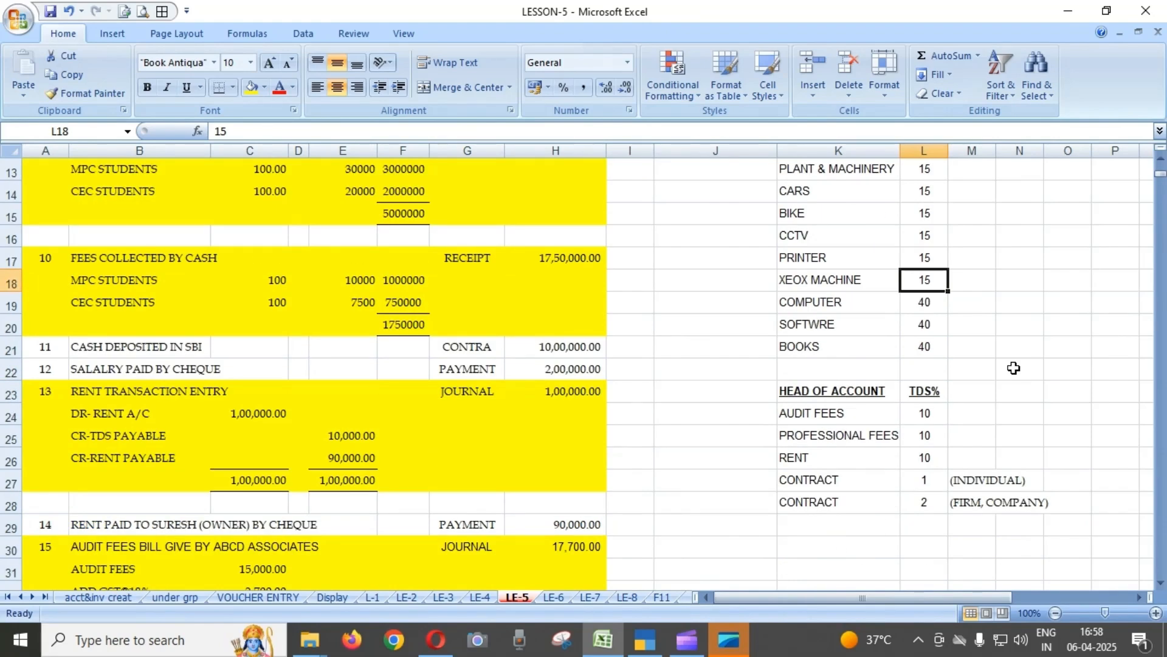
pyautogui.press('Down')
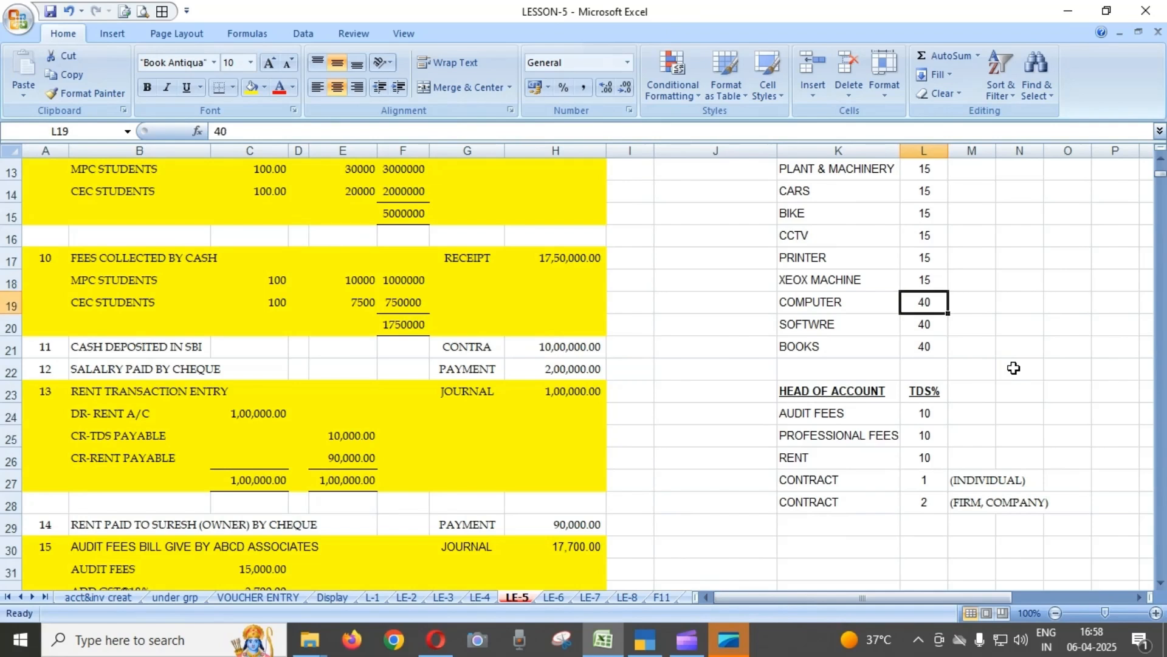
pyautogui.press('Down')
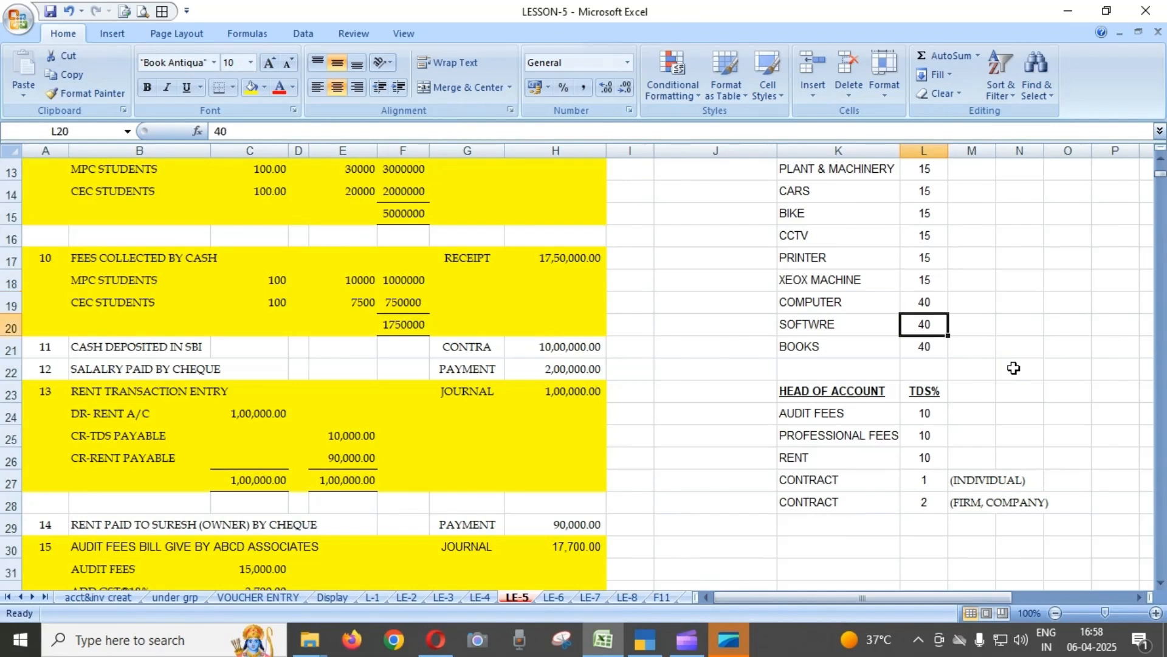
pyautogui.press('Down')
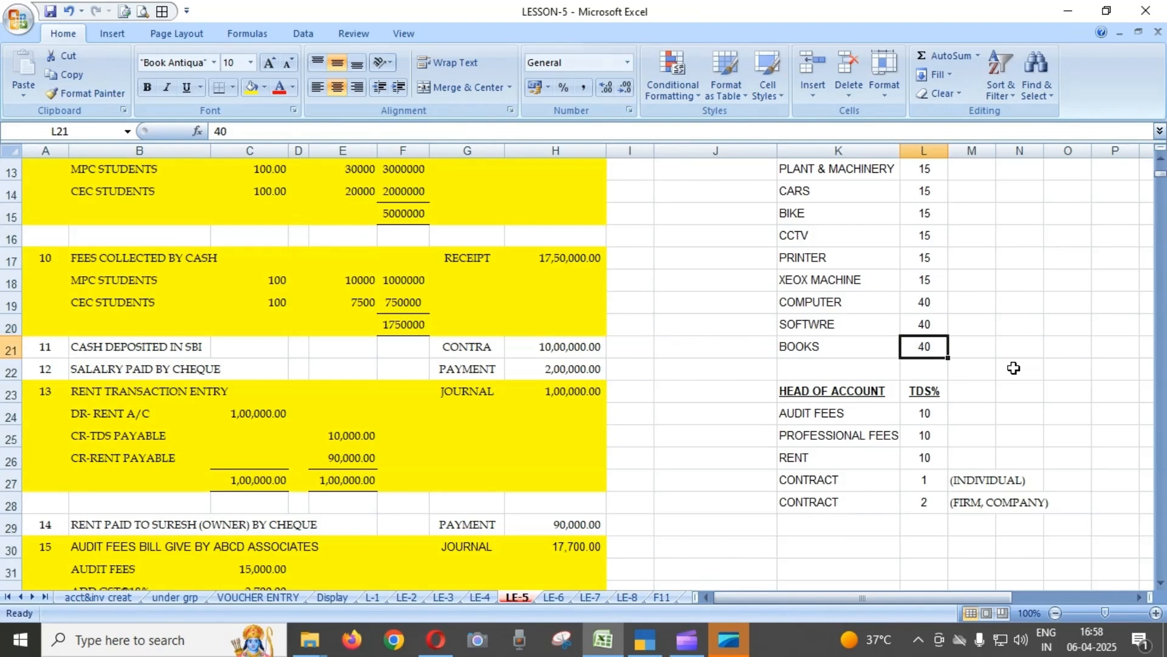
# Look over the complete asset depreciation list again from Office Building to Books.
pyautogui.scroll(4, 1013, 368)
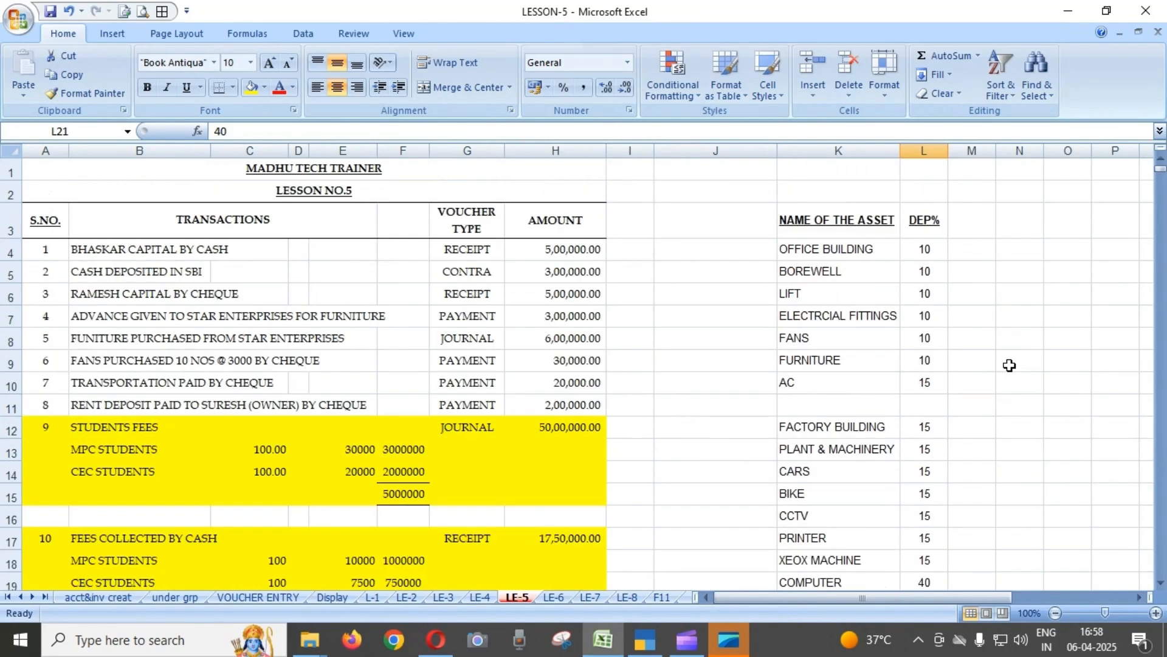
pyautogui.scroll(-1, 988, 316)
pyautogui.scroll(1, 985, 316)
pyautogui.scroll(-2, 875, 400)
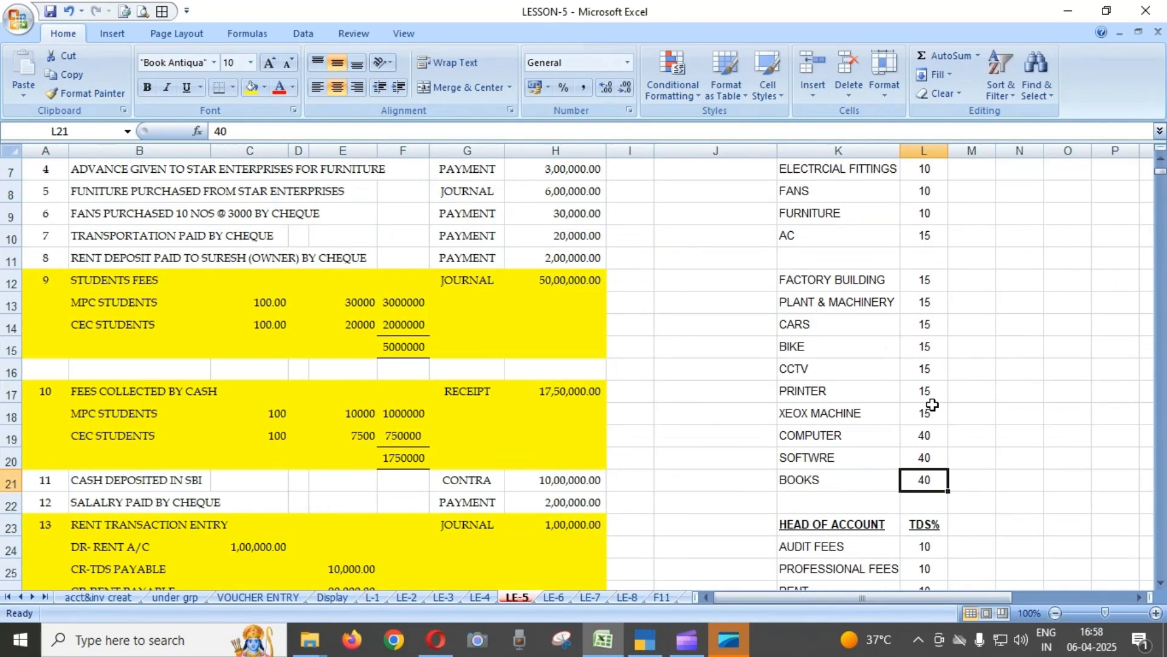
pyautogui.scroll(2, 932, 404)
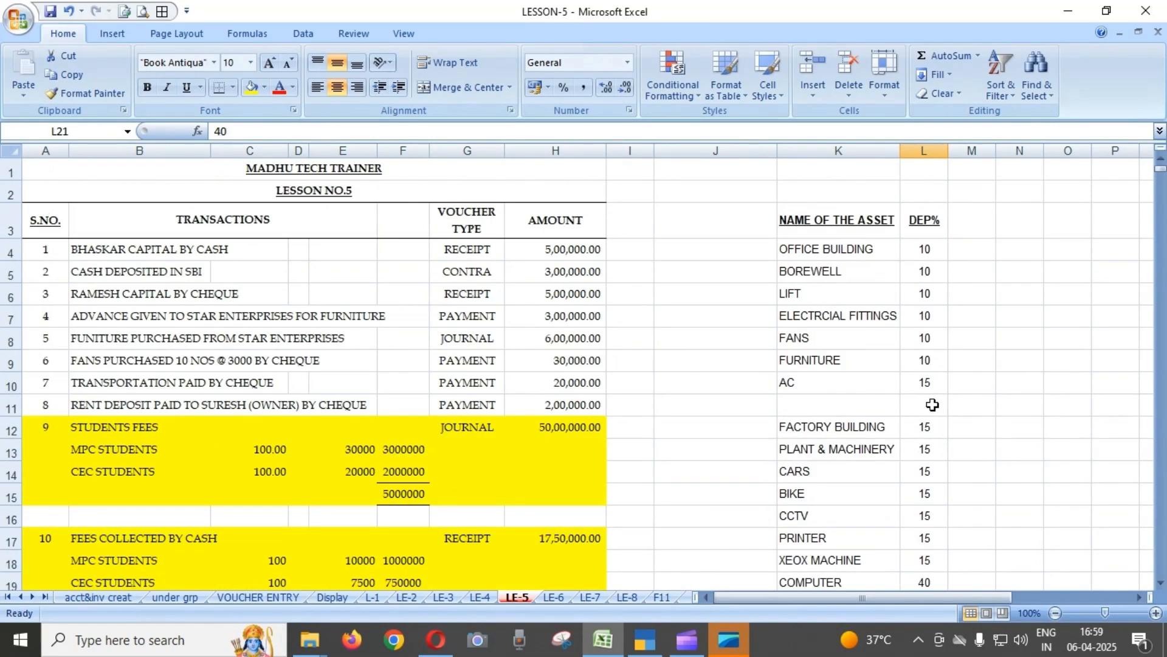
pyautogui.scroll(-3, 932, 404)
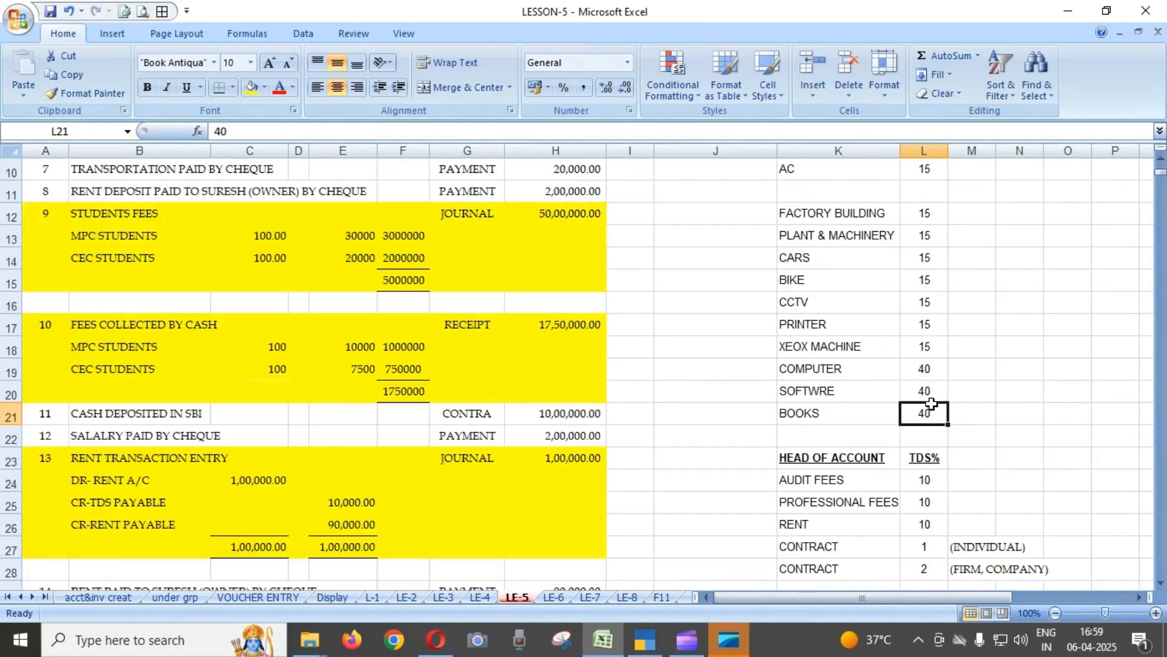
# Examine the TDS rates for Audit Fees, Professional Fees and Rent in the Head of Account table.
pyautogui.scroll(-2, 933, 404)
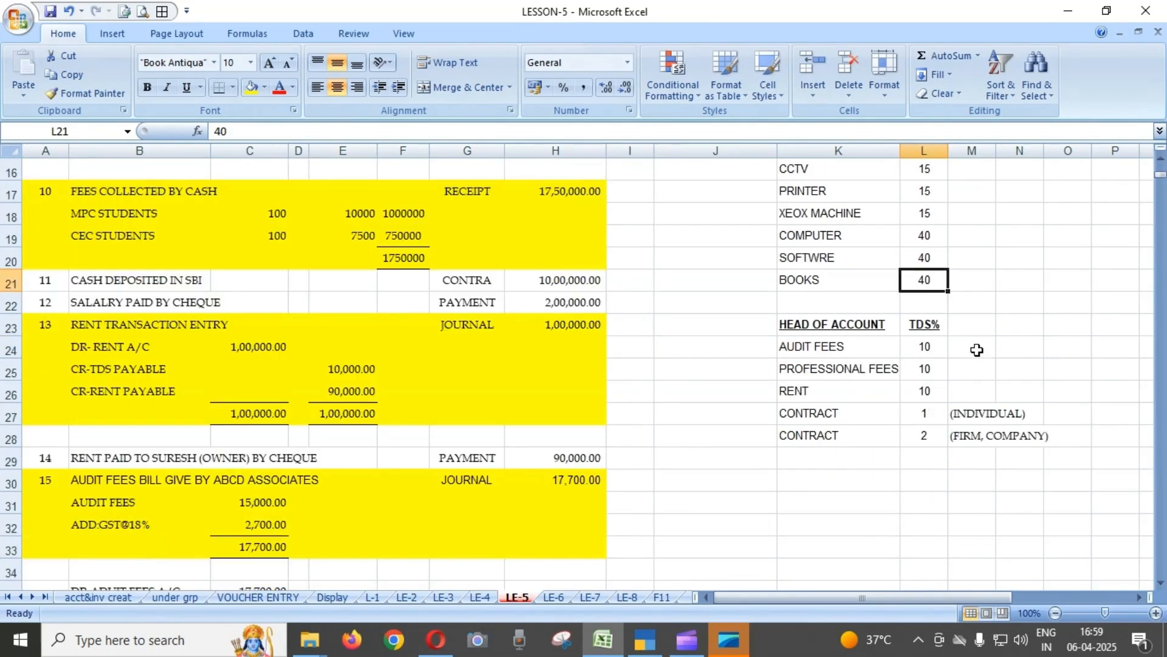
pyautogui.scroll(-1, 1059, 411)
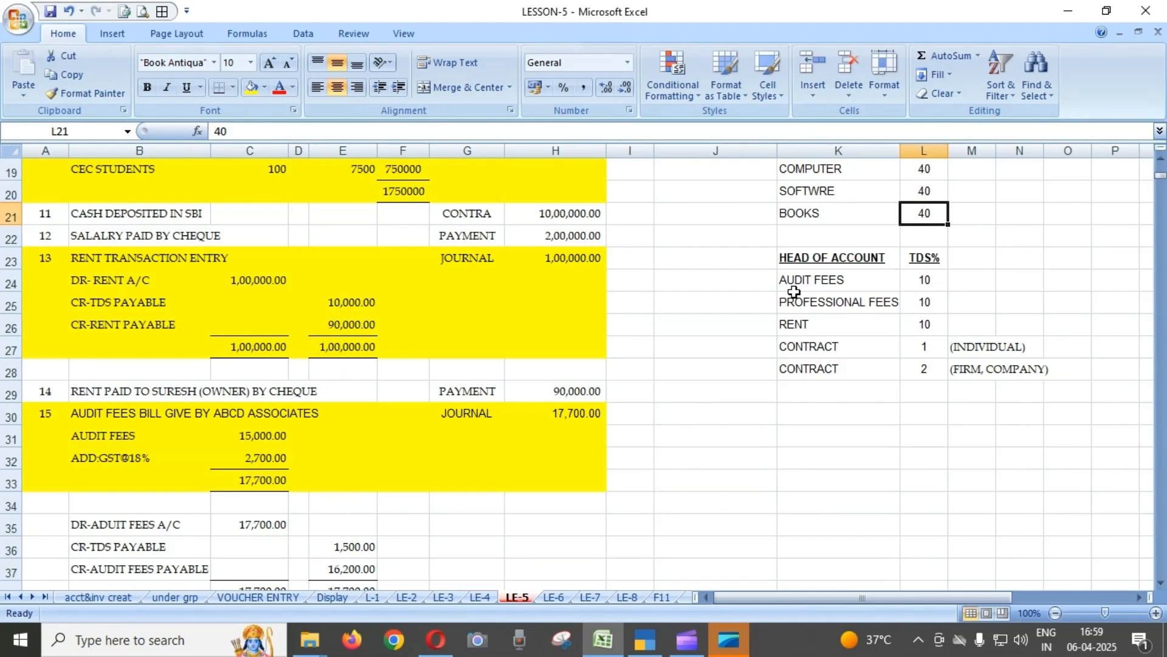
pyautogui.click(923, 284)
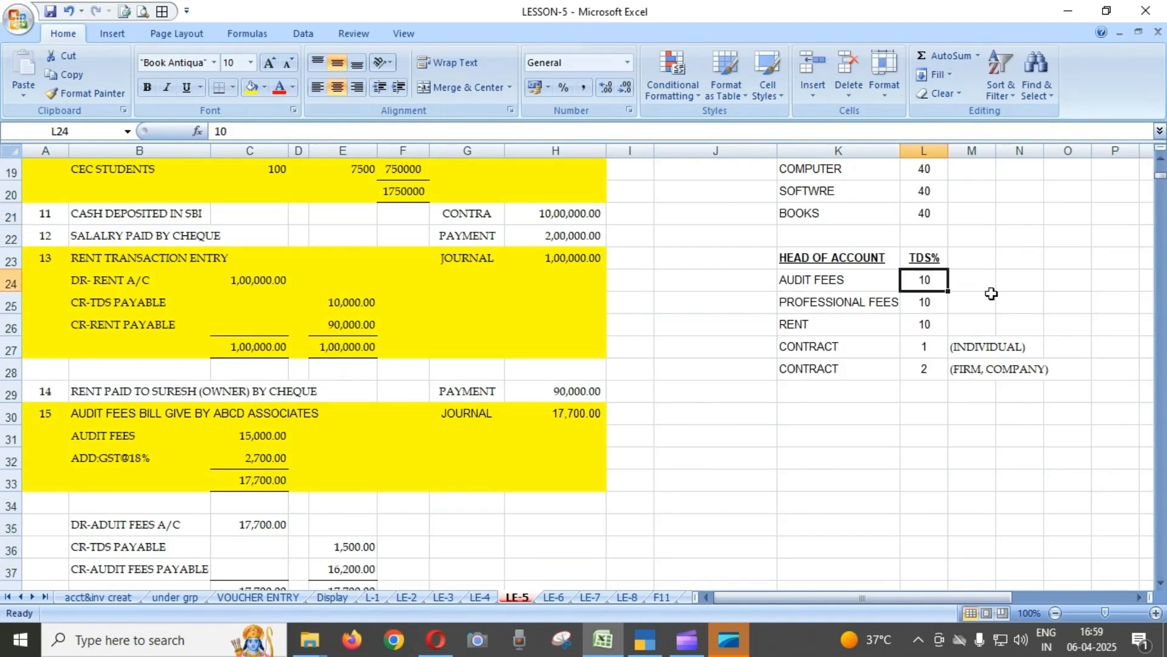
pyautogui.press('Down')
pyautogui.press('Left')
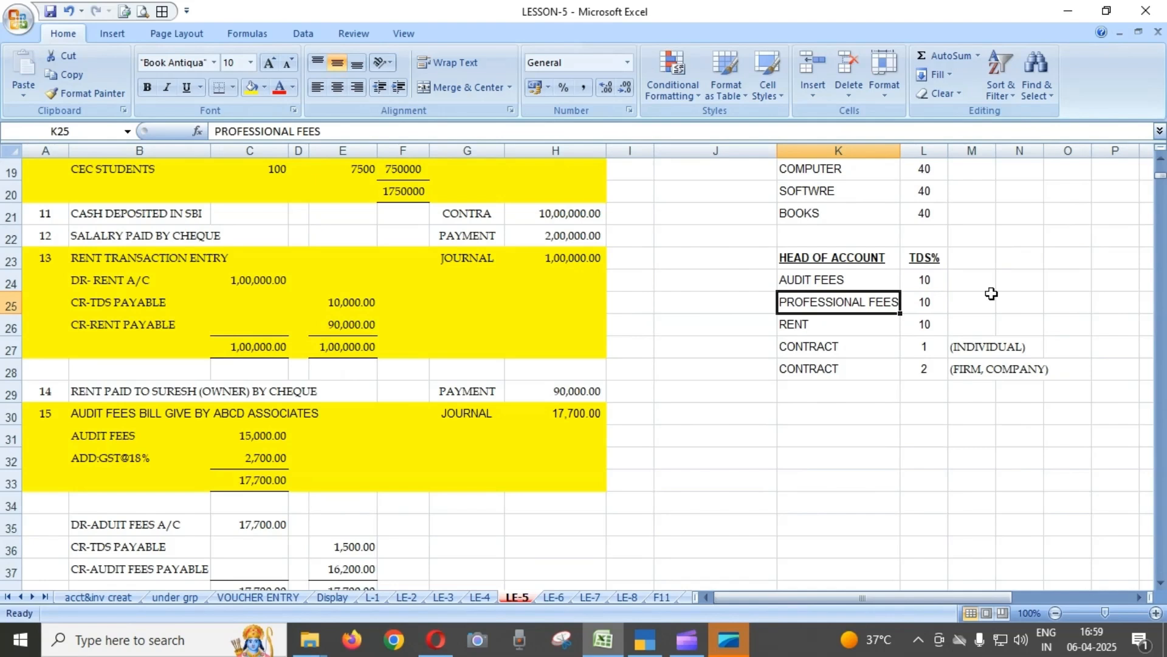
pyautogui.press('Right')
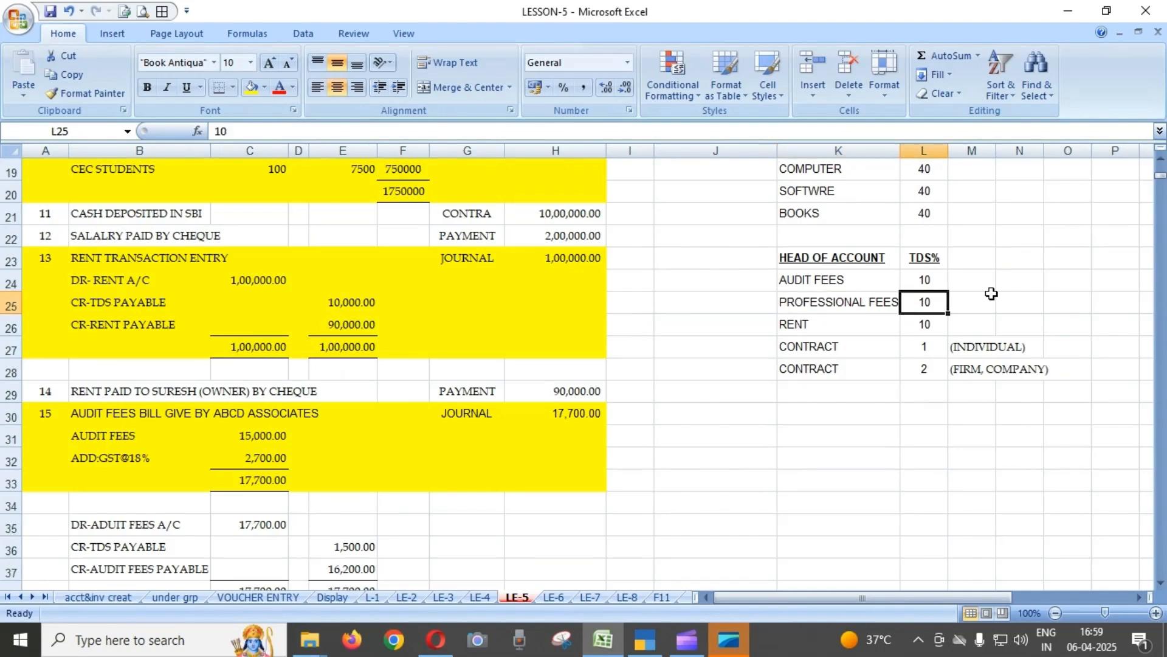
pyautogui.press('Down')
pyautogui.press('Left')
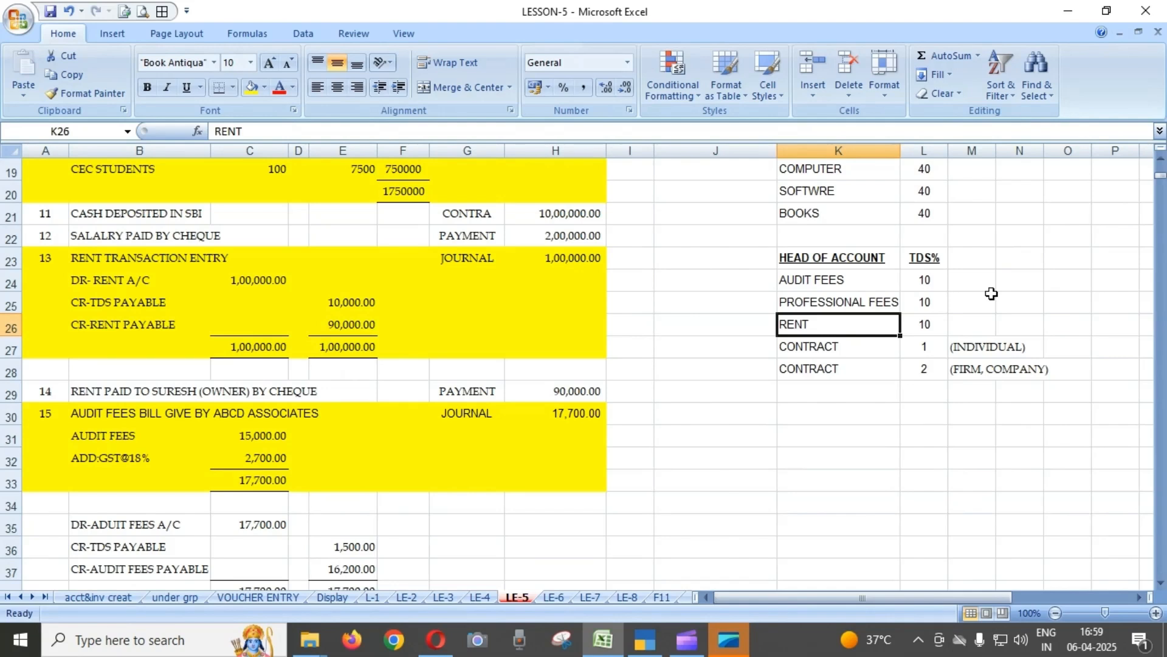
pyautogui.press('Right')
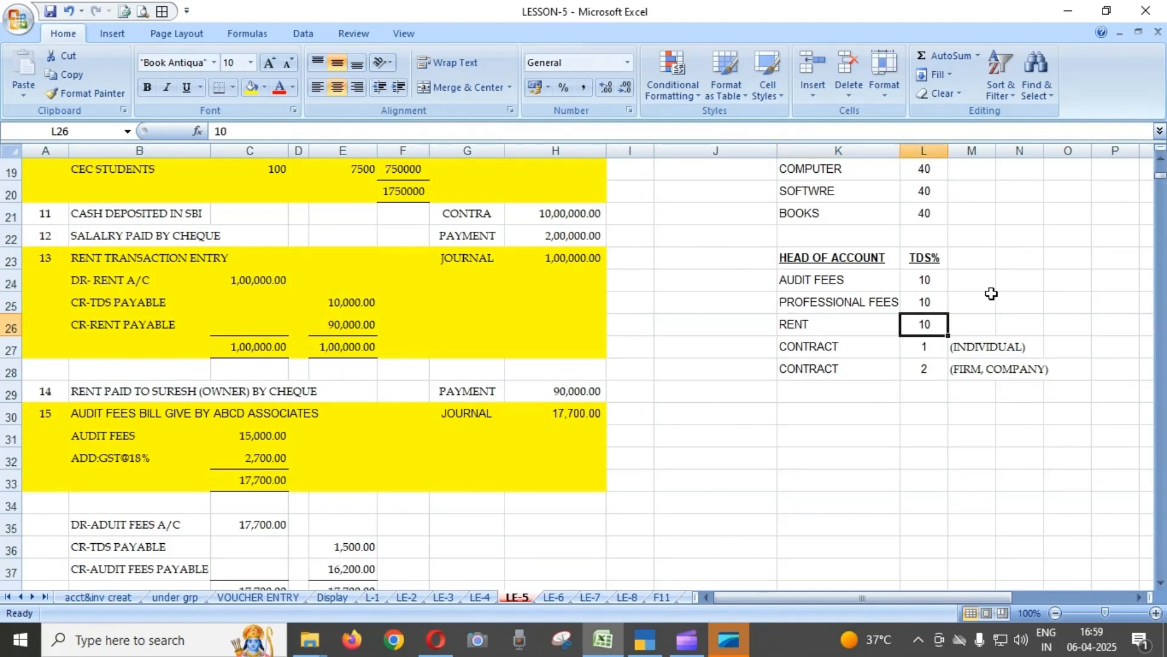
# Compare the contract TDS rate for an individual with the rate for a firm or company.
pyautogui.press('Down')
pyautogui.press('Left')
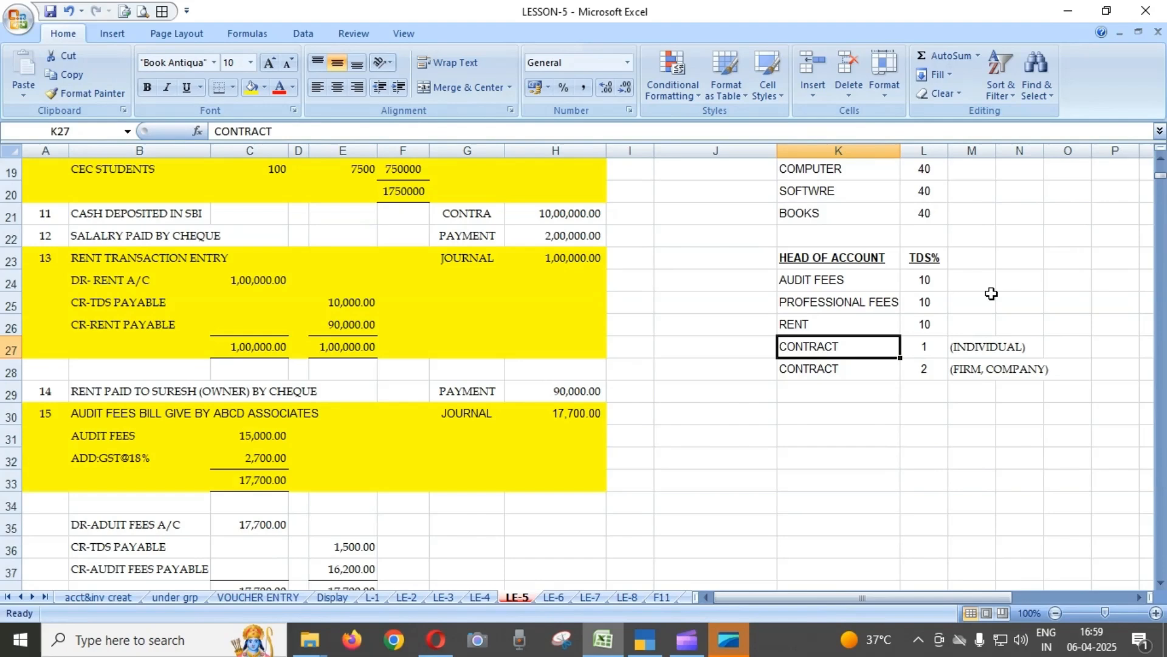
pyautogui.press('Right')
pyautogui.press('Right')
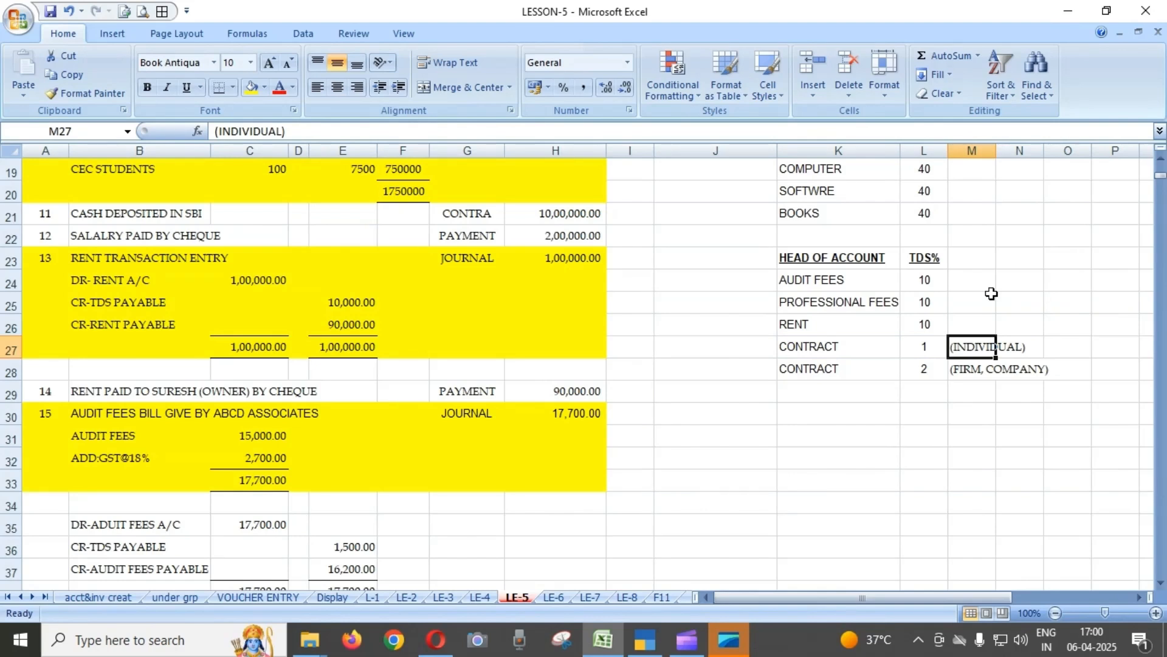
pyautogui.press('Left')
pyautogui.press('Down')
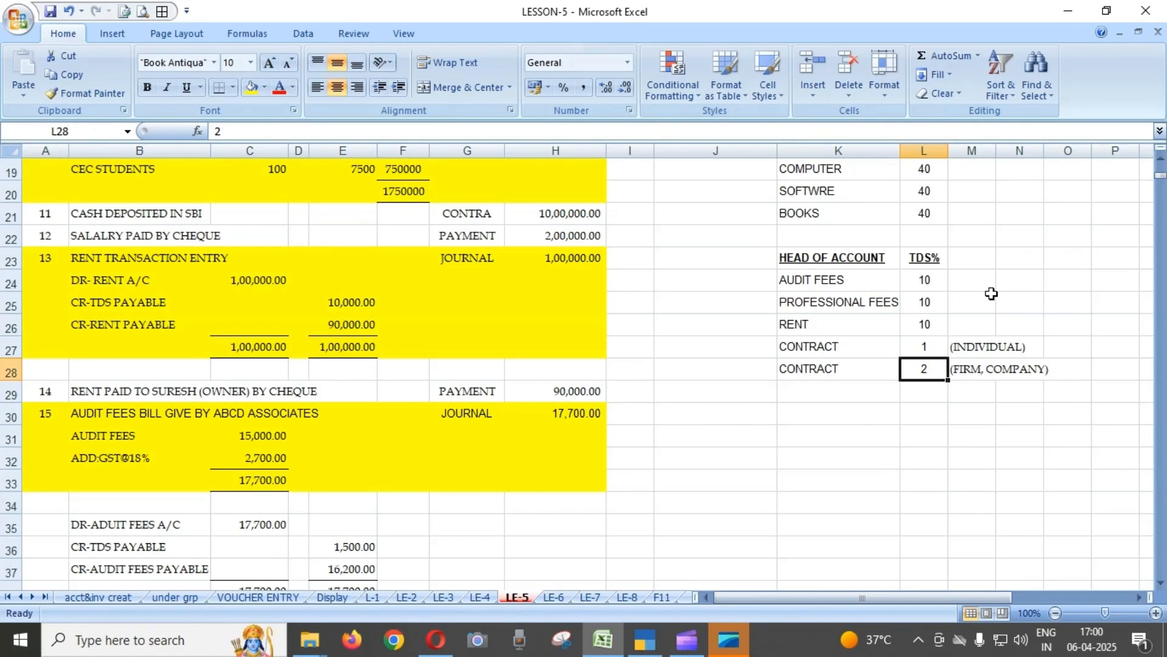
pyautogui.press('Left')
pyautogui.press('Right')
pyautogui.press('Up')
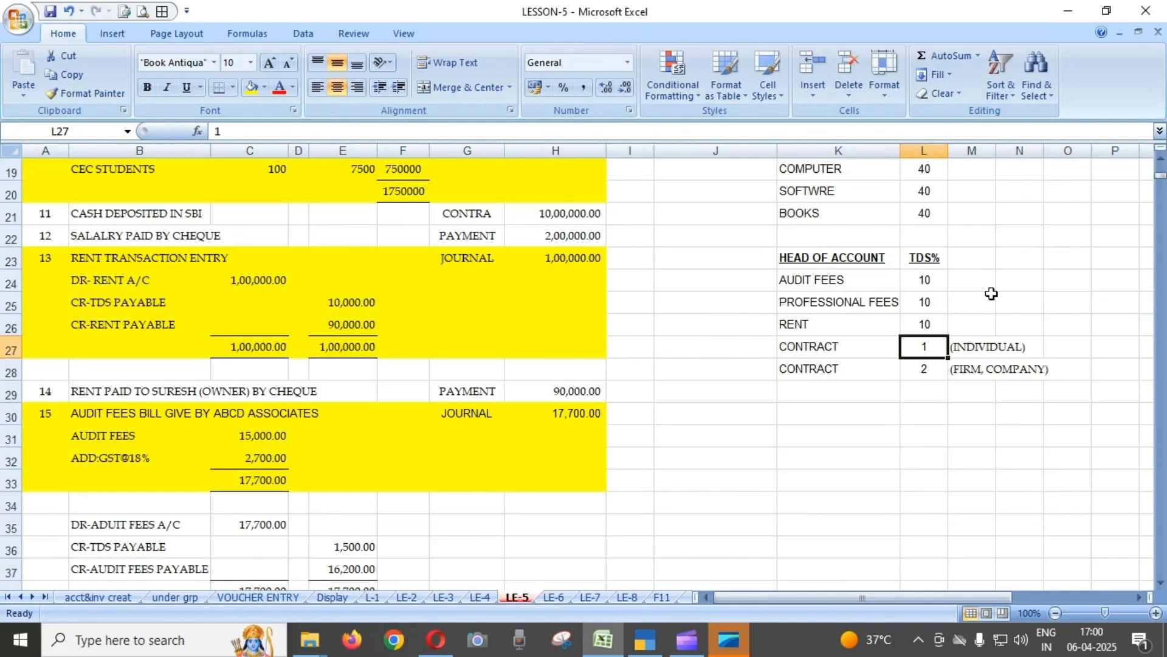
pyautogui.press('Down')
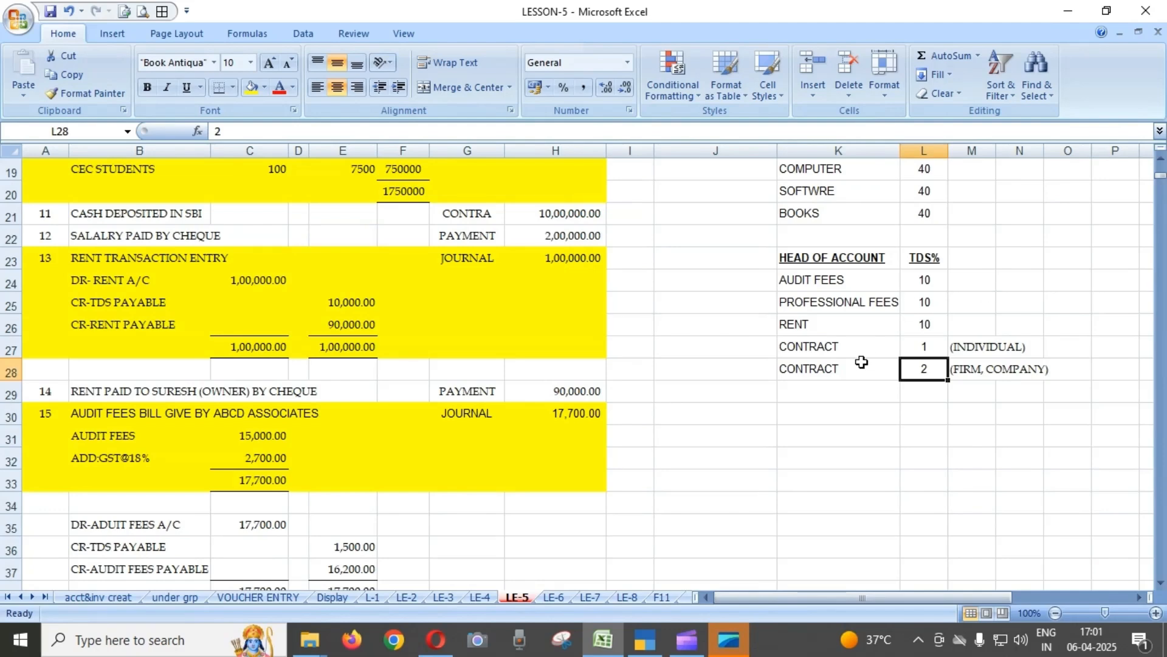
# Look over the Lesson 5 transaction list again, from the first capital entry down to the depreciation journals.
pyautogui.scroll(6, 860, 362)
pyautogui.scroll(-1, 557, 340)
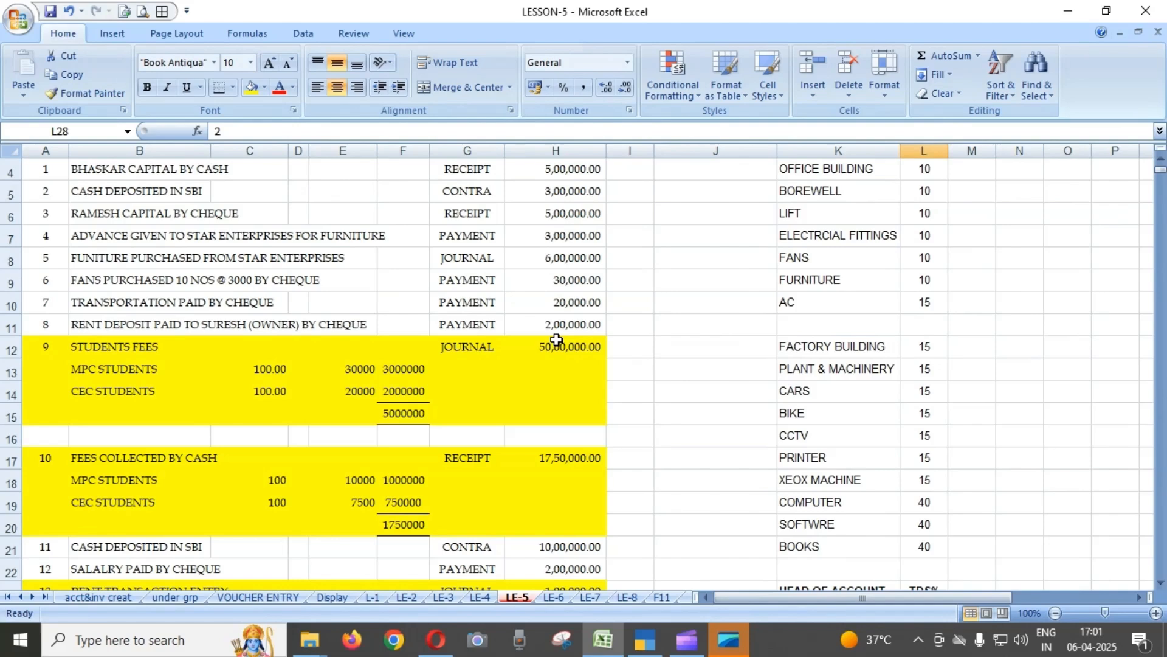
pyautogui.scroll(-2, 557, 339)
pyautogui.scroll(-1, 556, 339)
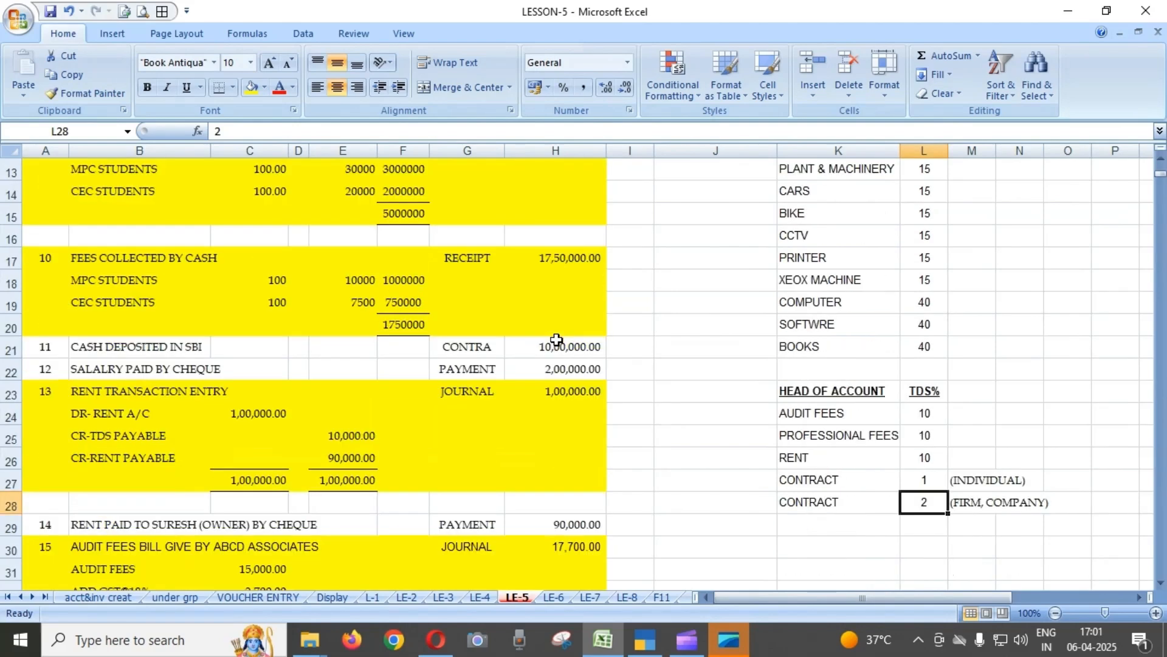
pyautogui.scroll(-2, 557, 334)
pyautogui.scroll(3, 557, 332)
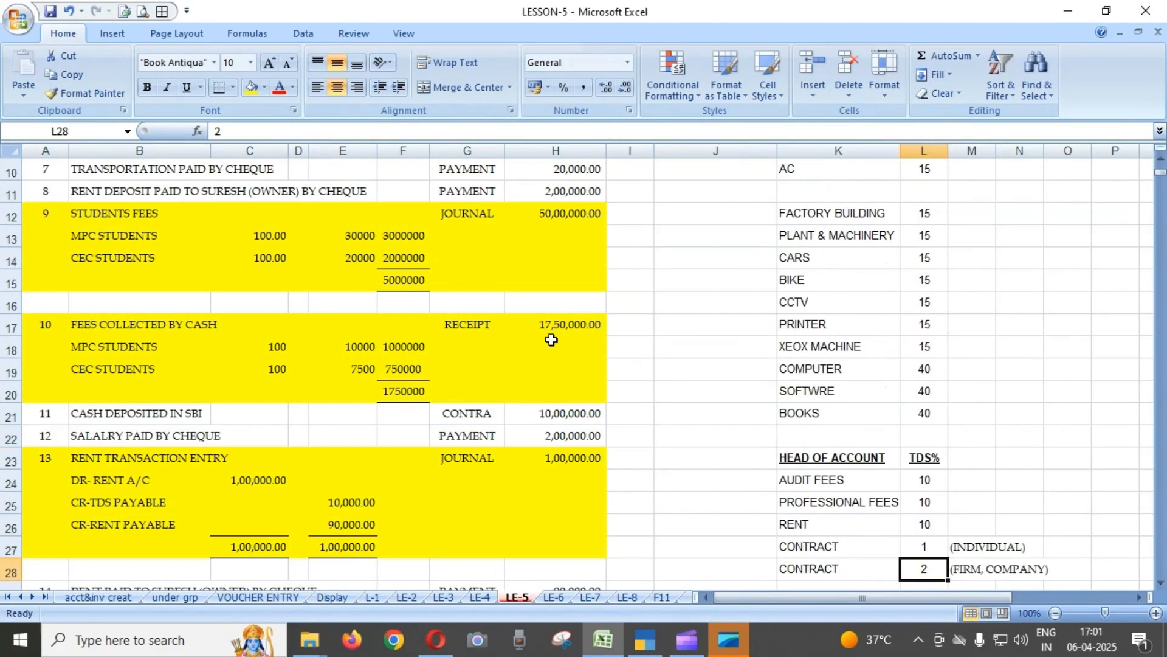
pyautogui.scroll(3, 551, 340)
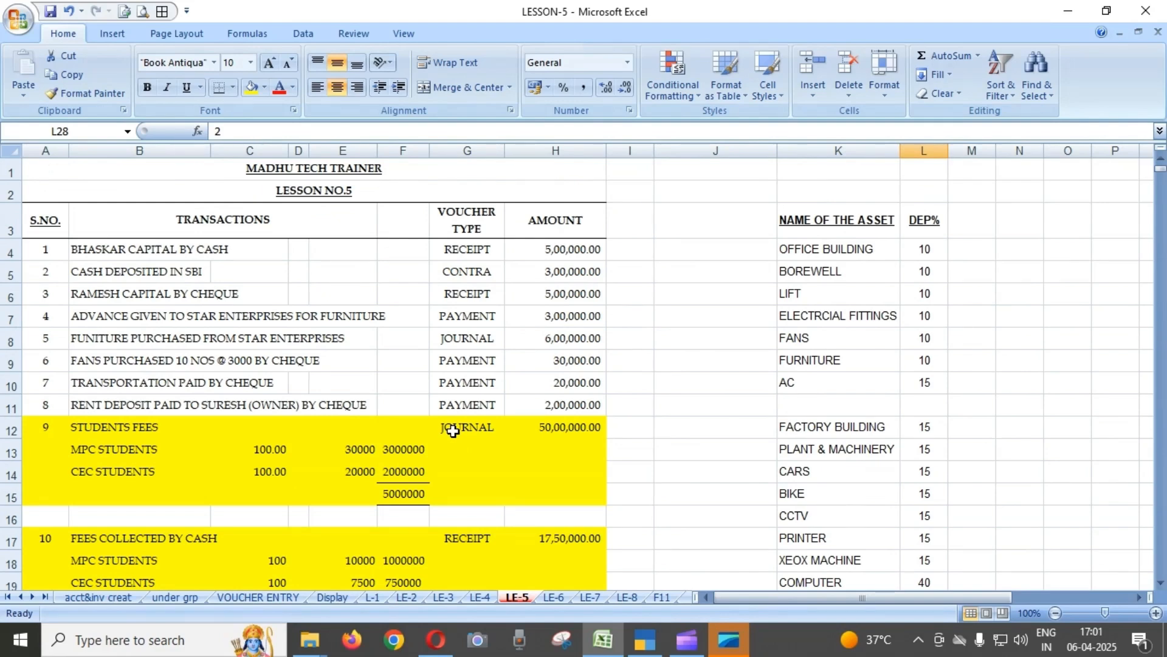
pyautogui.scroll(-14, 280, 353)
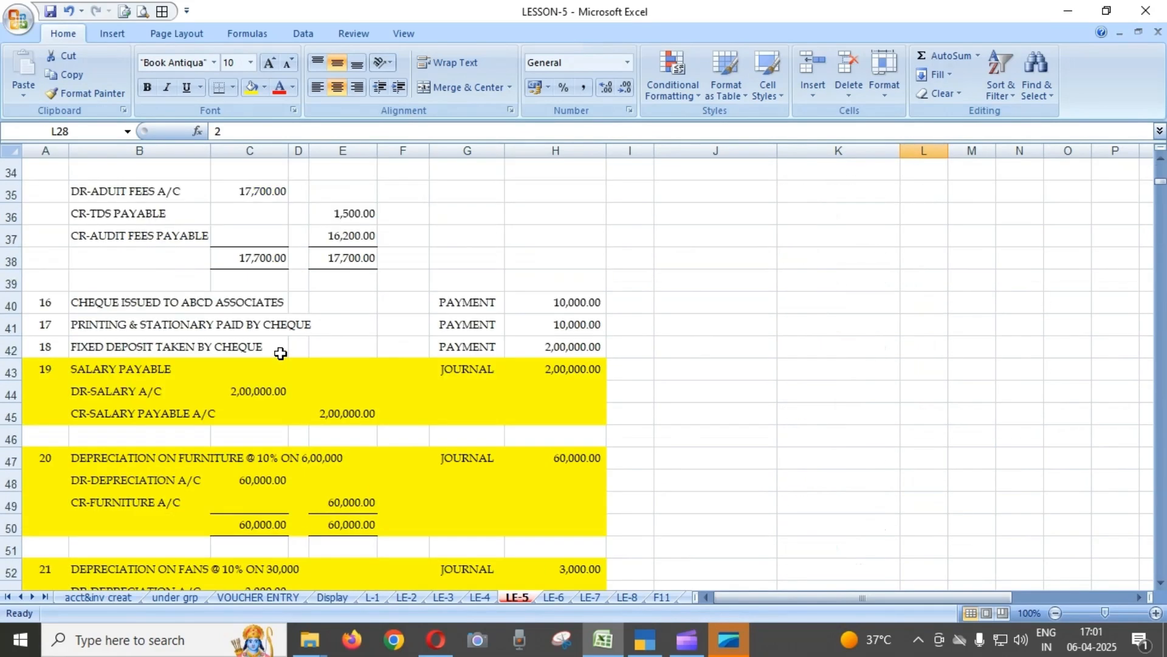
pyautogui.scroll(-1, 280, 353)
pyautogui.scroll(8, 280, 353)
pyautogui.scroll(7, 281, 352)
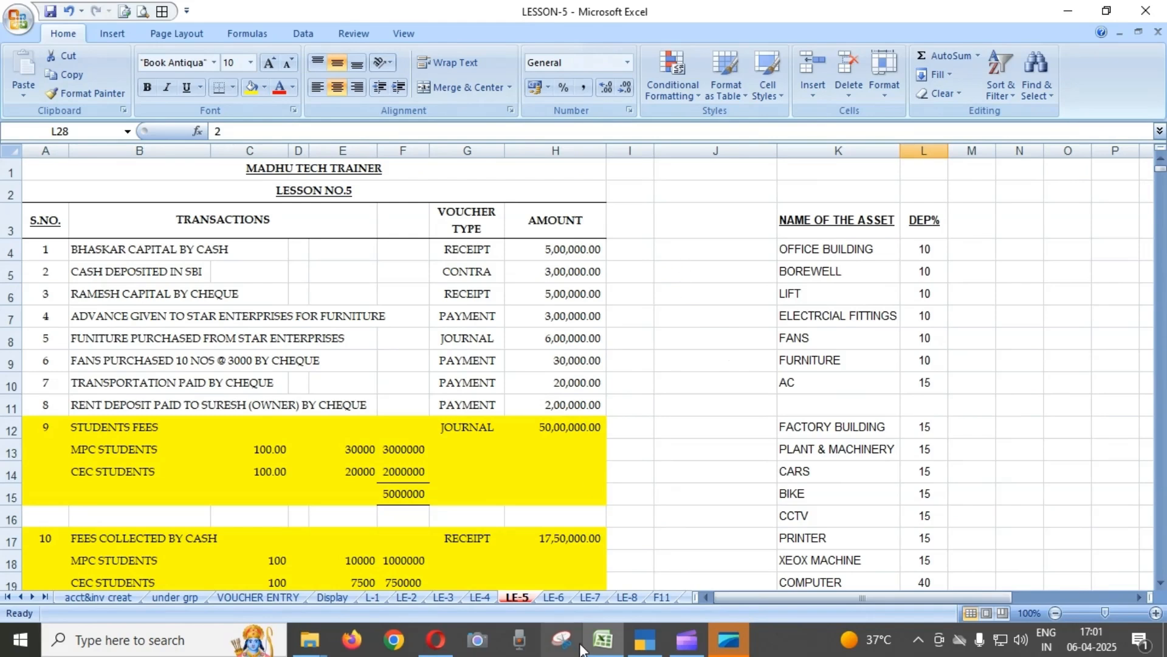
# Switch to TallyPrime and open the Day Book of company LESSON-5 from the additional reports.
pyautogui.click(645, 640)
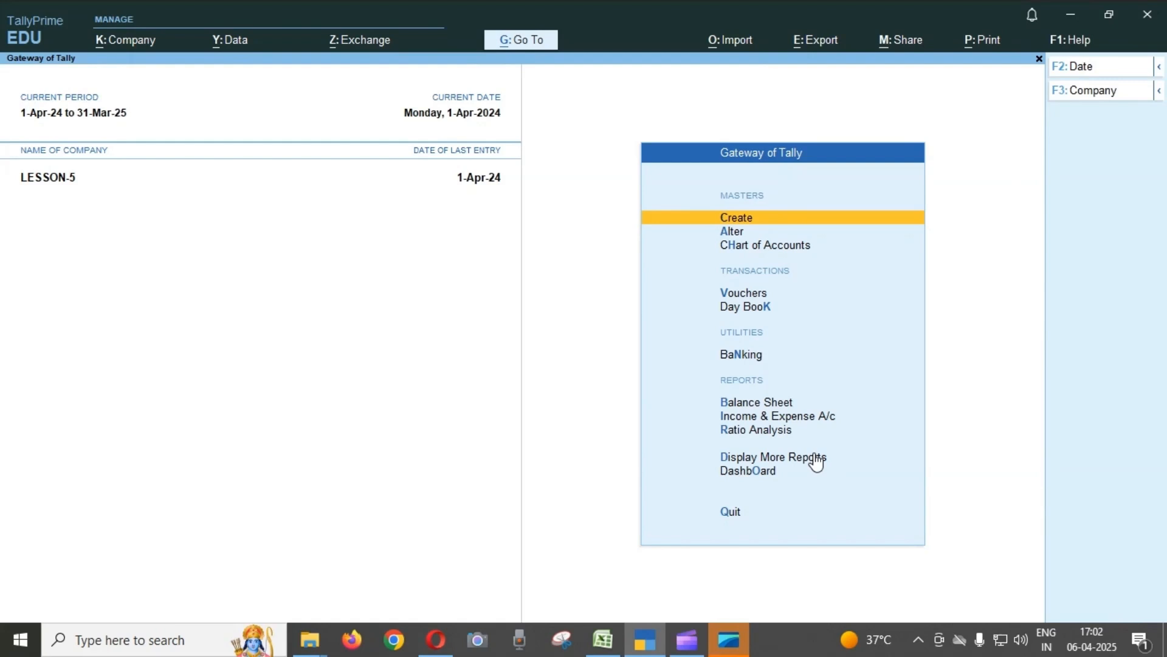
pyautogui.press('Down')
pyautogui.press('Down')
pyautogui.press('Down')
pyautogui.press('Down')
pyautogui.press('Down')
pyautogui.press('Down')
pyautogui.press('Down')
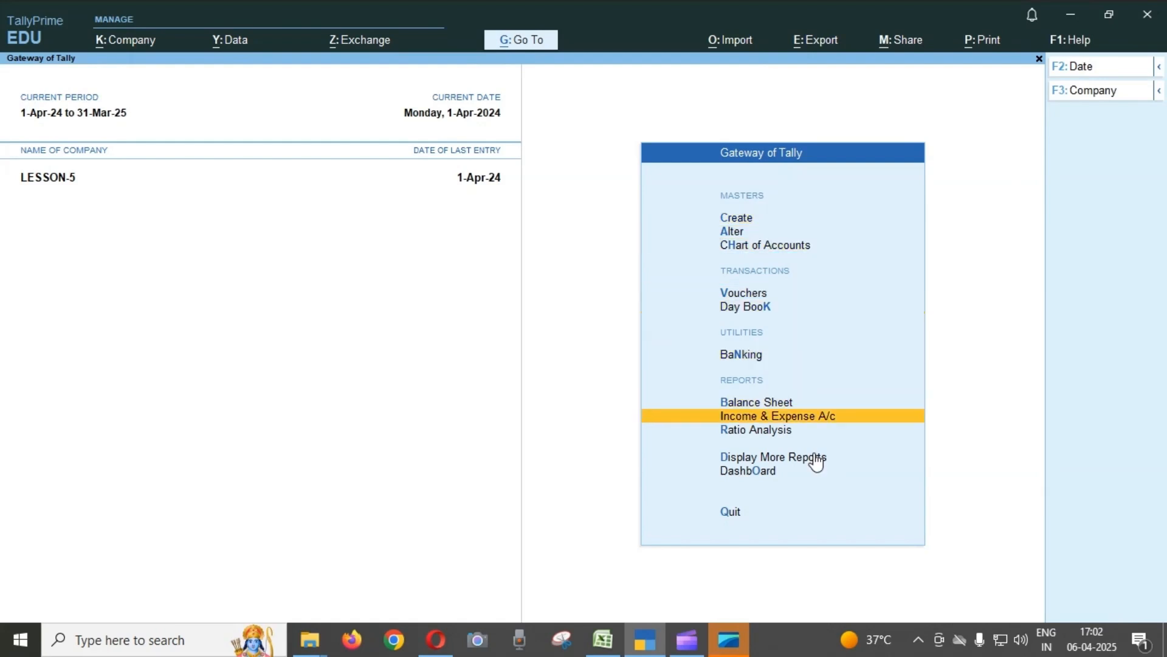
pyautogui.press('Down')
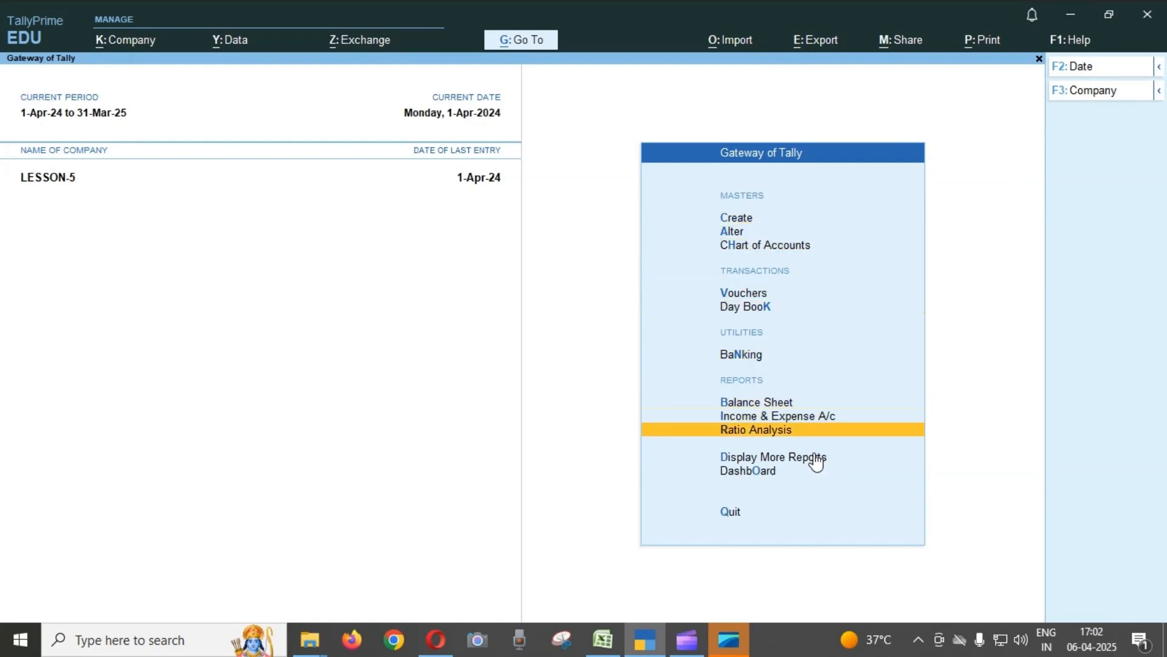
pyautogui.press('Down')
pyautogui.press('Return')
pyautogui.press('Down')
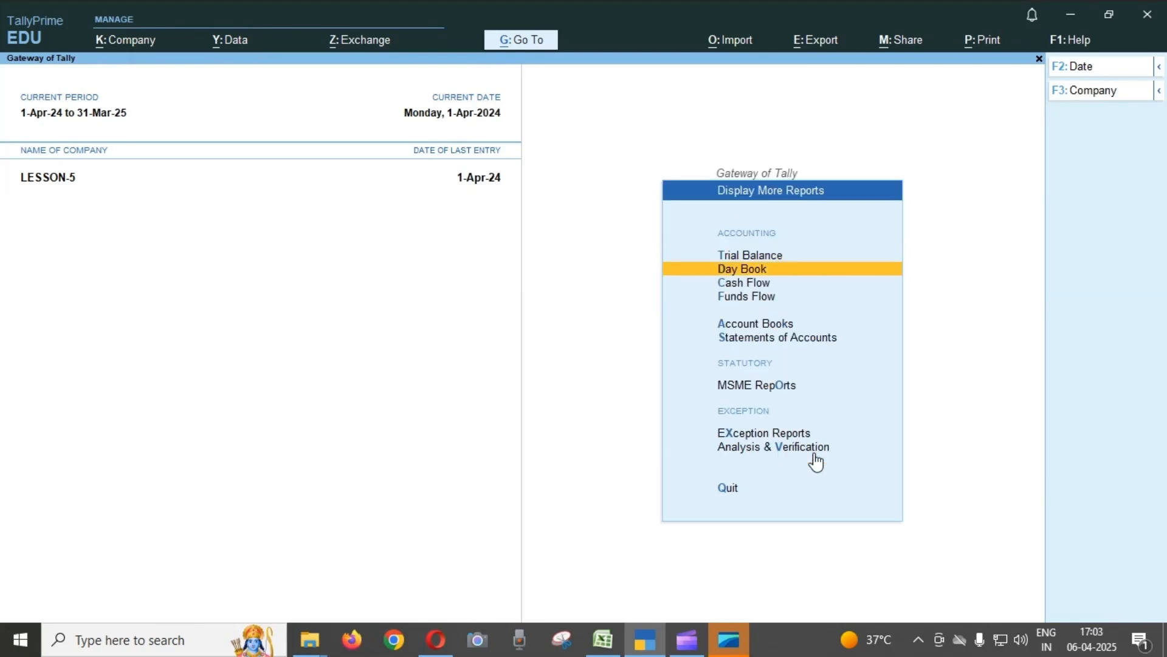
pyautogui.press('Return')
# Look over the vouchers listed in the Day Book for 1-Apr-24, then return to the Gateway of Tally.
pyautogui.press('Down')
pyautogui.press('Down')
pyautogui.press('Down')
pyautogui.press('Down')
pyautogui.press('Down')
pyautogui.press('Down')
pyautogui.press('Down')
pyautogui.press('Down')
pyautogui.press('Down')
pyautogui.press('Down')
pyautogui.press('Down')
pyautogui.press('Down')
pyautogui.press('Down')
pyautogui.press('Down')
pyautogui.press('Down')
pyautogui.press('Down')
pyautogui.press('Down')
pyautogui.press('Down')
pyautogui.press('Down')
pyautogui.press('Down')
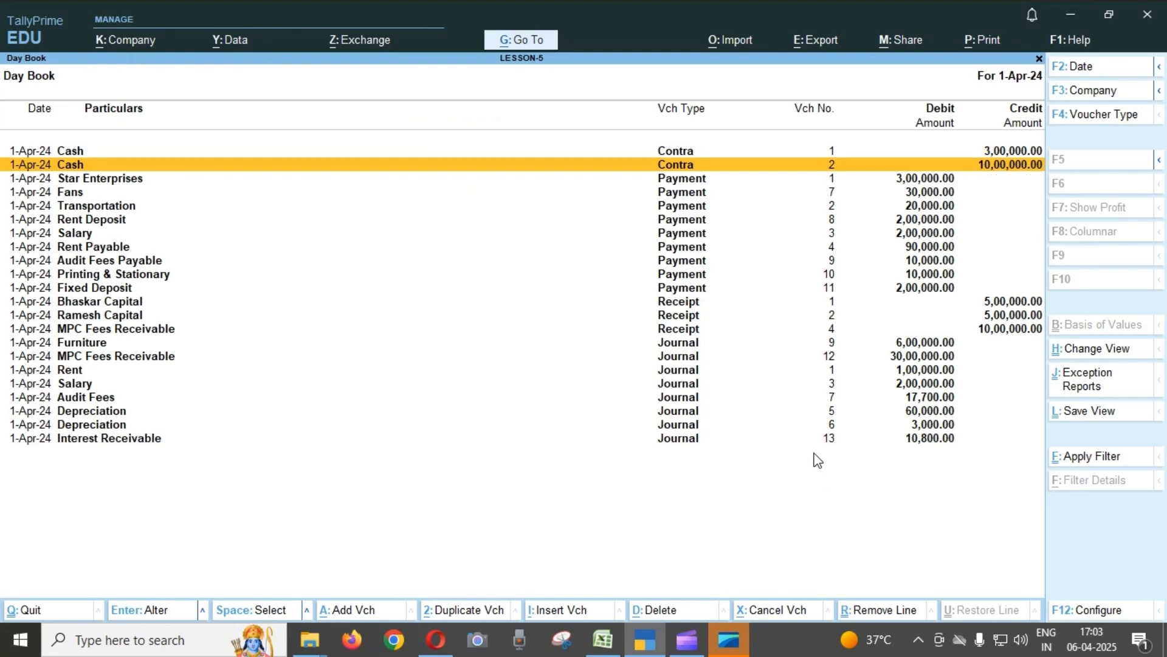
pyautogui.press('Up')
pyautogui.press('Up')
pyautogui.press('Up')
pyautogui.press('Up')
pyautogui.press('Up')
pyautogui.press('Up')
pyautogui.press('Up')
pyautogui.press('Up')
pyautogui.press('Up')
pyautogui.press('Up')
pyautogui.press('Up')
pyautogui.press('Up')
pyautogui.press('Up')
pyautogui.press('Up')
pyautogui.press('Up')
pyautogui.press('Up')
pyautogui.press('Up')
pyautogui.press('Up')
pyautogui.press('Up')
pyautogui.press('Up')
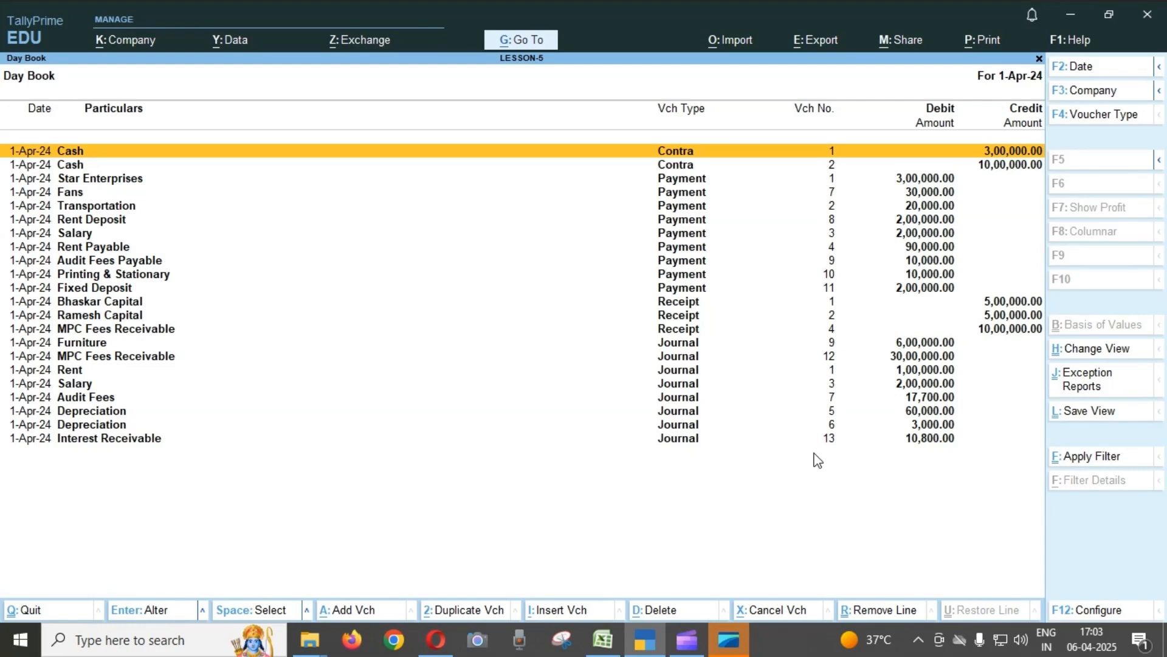
pyautogui.press('Escape')
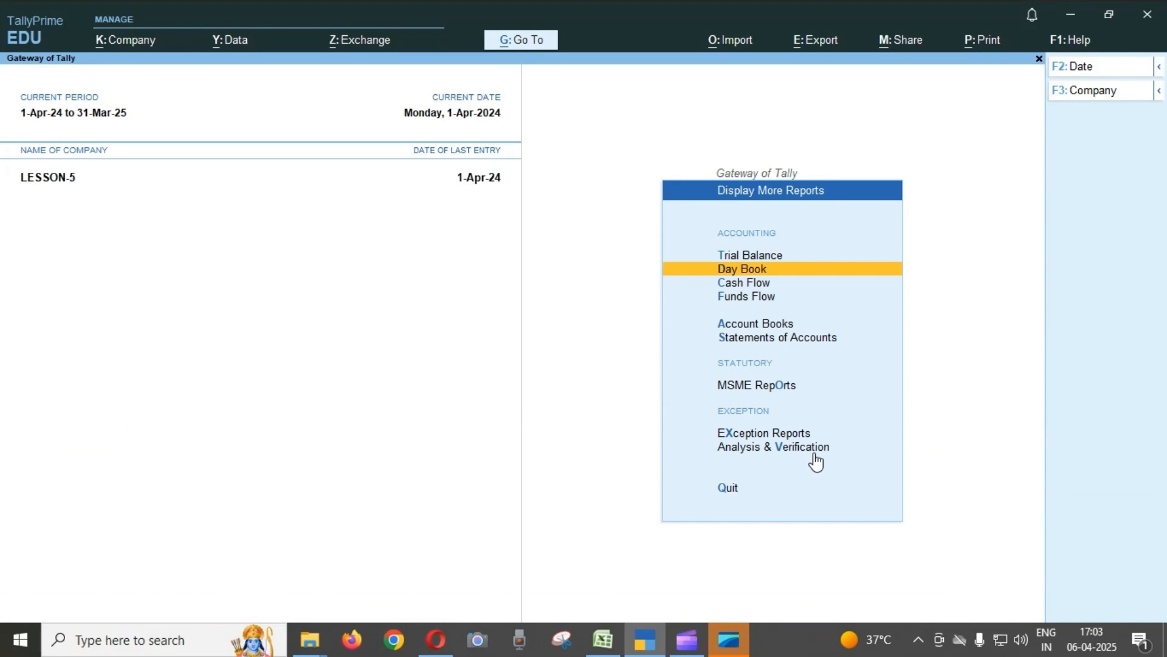
pyautogui.press('Escape')
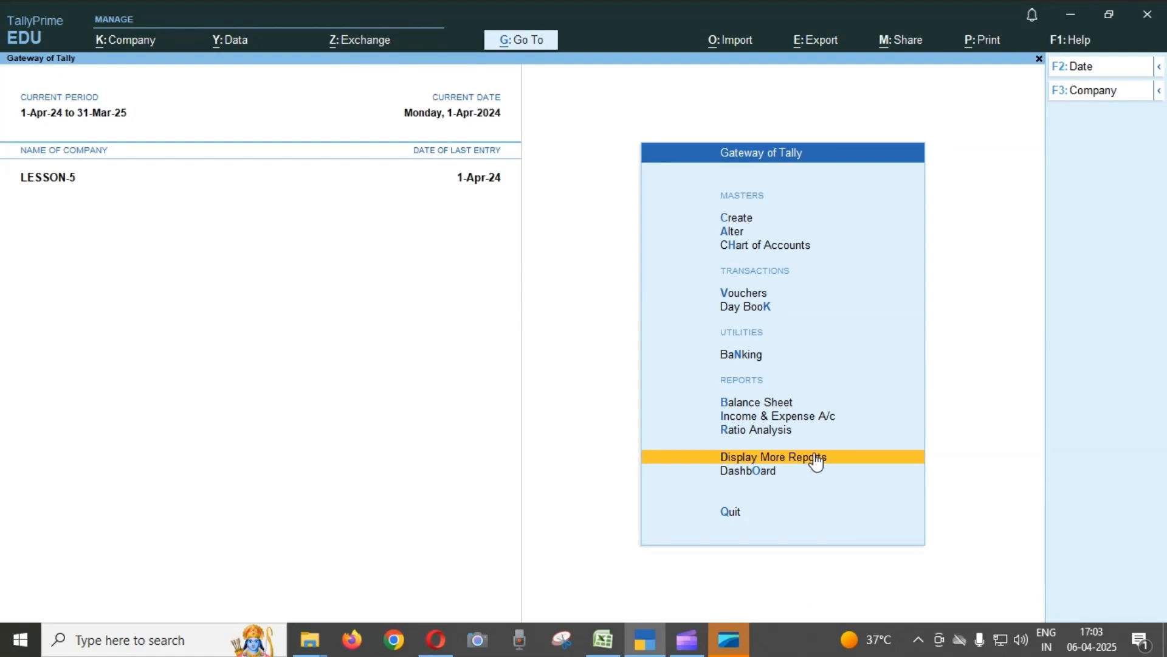
# Open the Statistics report under Statements of Accounts for LESSON-5.
pyautogui.press('Return')
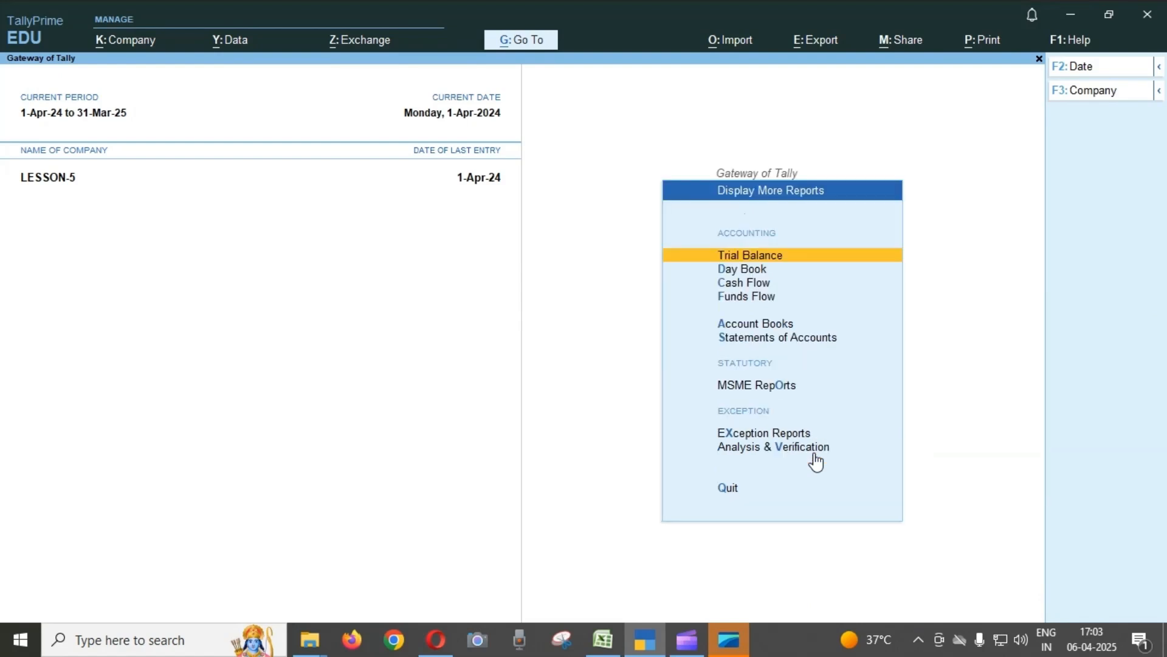
pyautogui.press('Down')
pyautogui.press('Down')
pyautogui.press('Down')
pyautogui.press('Down')
pyautogui.press('Down')
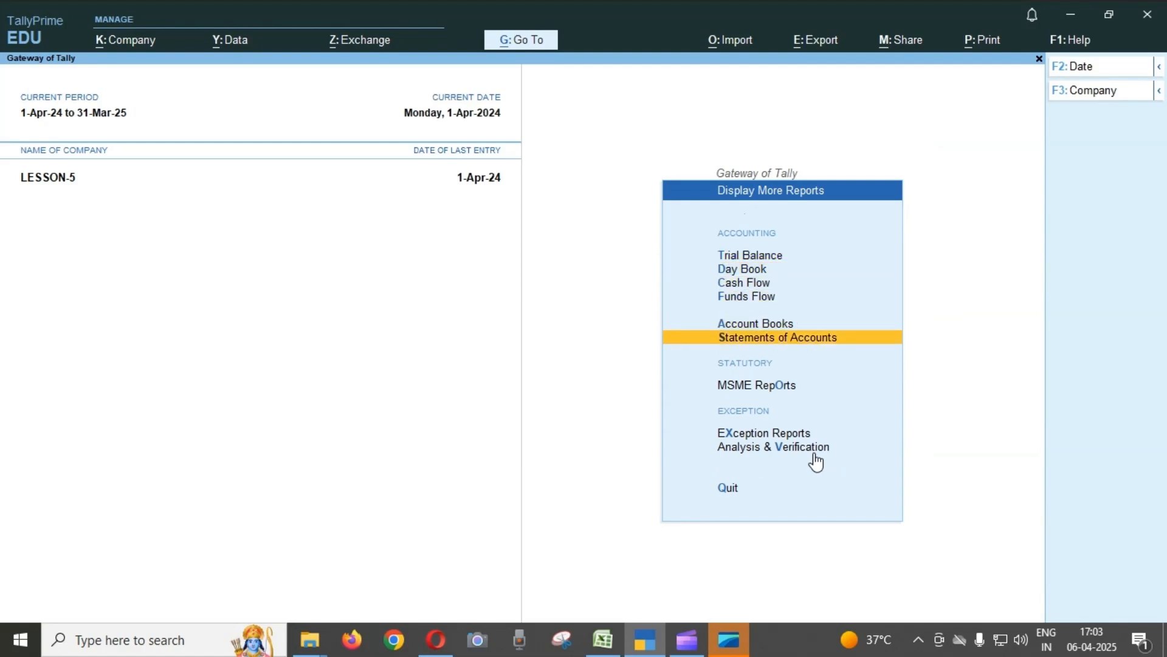
pyautogui.press('Return')
pyautogui.press('Down')
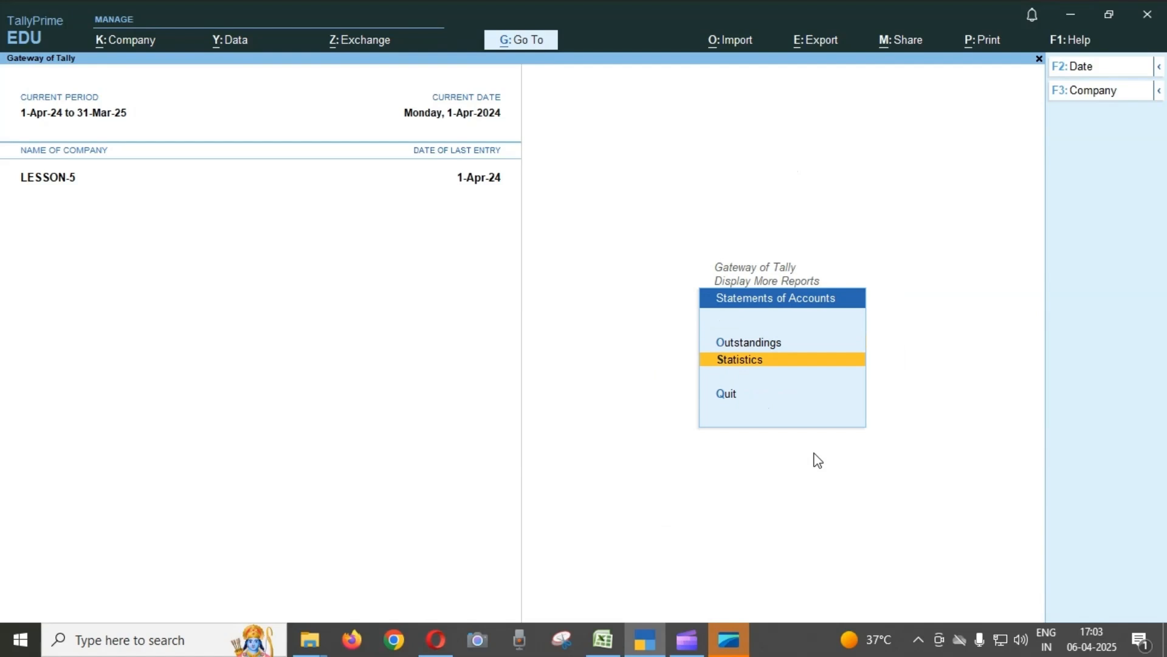
pyautogui.press('Return')
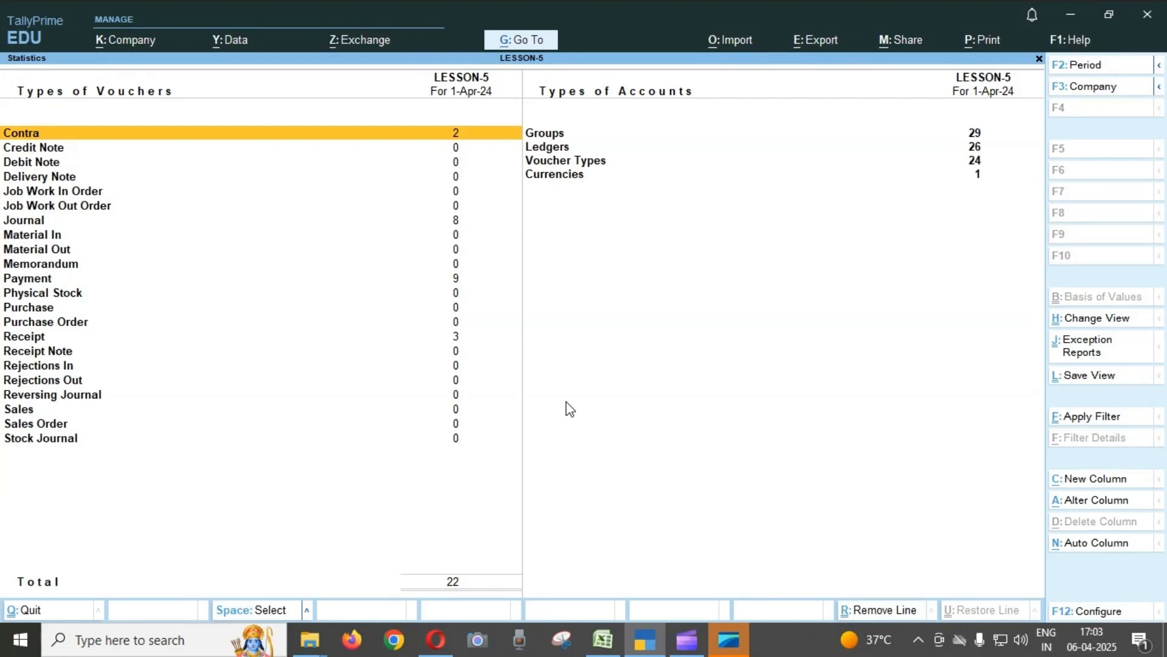
# Check the number of Journal, Payment and Receipt vouchers and the total in Statistics, then return to the Gateway of Tally.
pyautogui.press('Down')
pyautogui.press('Down')
pyautogui.press('Down')
pyautogui.press('Down')
pyautogui.press('Down')
pyautogui.press('Down')
pyautogui.press('Down')
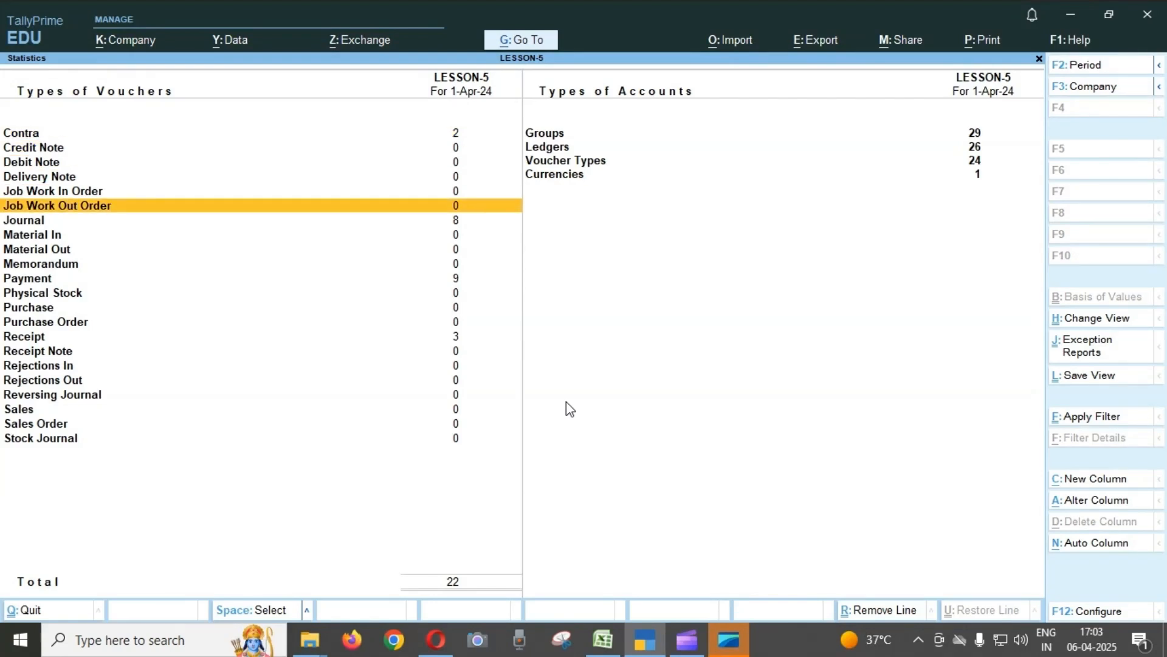
pyautogui.press('Up')
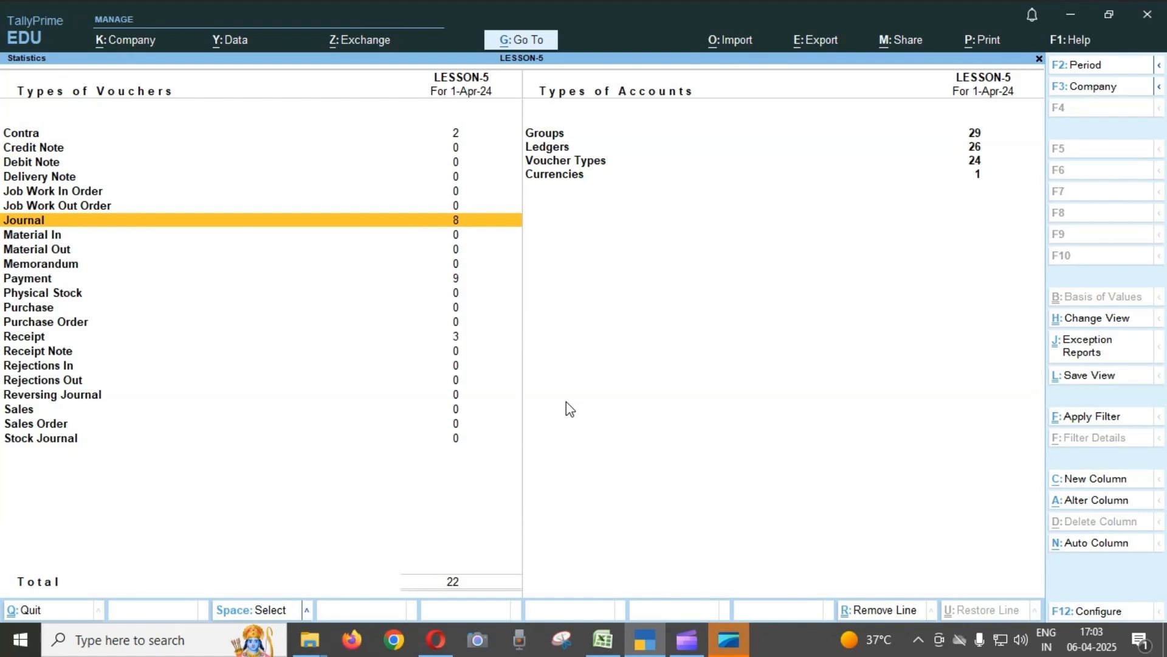
pyautogui.press('Down')
pyautogui.press('Down')
pyautogui.press('Down')
pyautogui.press('Down')
pyautogui.press('Down')
pyautogui.press('Down')
pyautogui.press('Up')
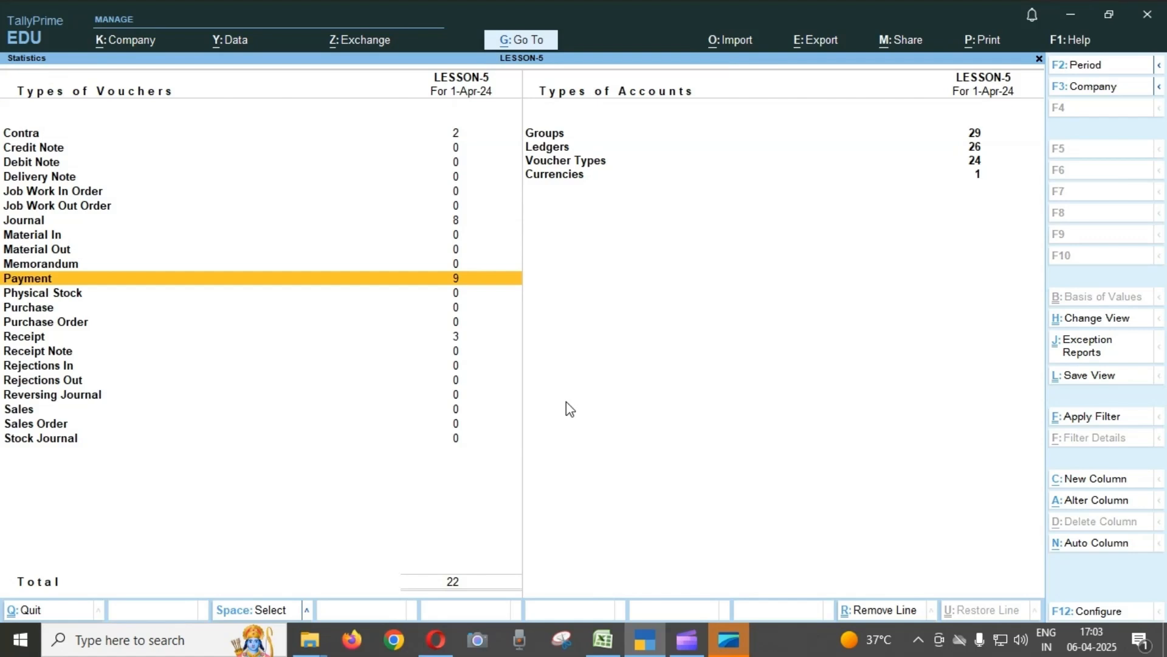
pyautogui.press('Down')
pyautogui.press('Down')
pyautogui.press('Down')
pyautogui.press('Down')
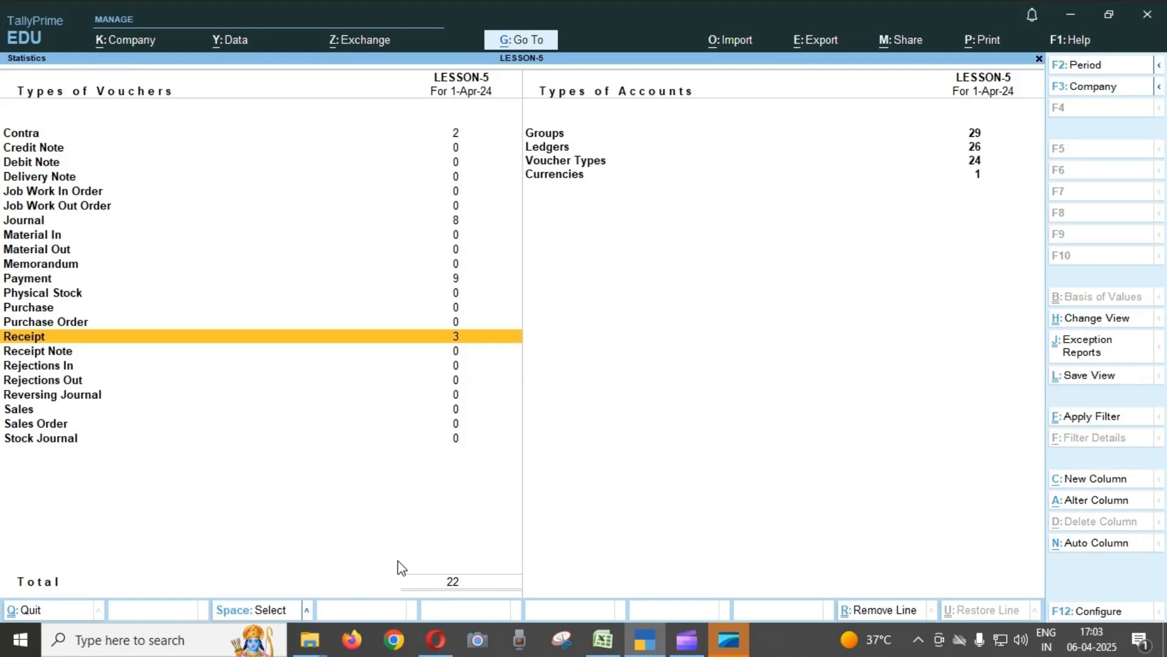
pyautogui.press('Escape')
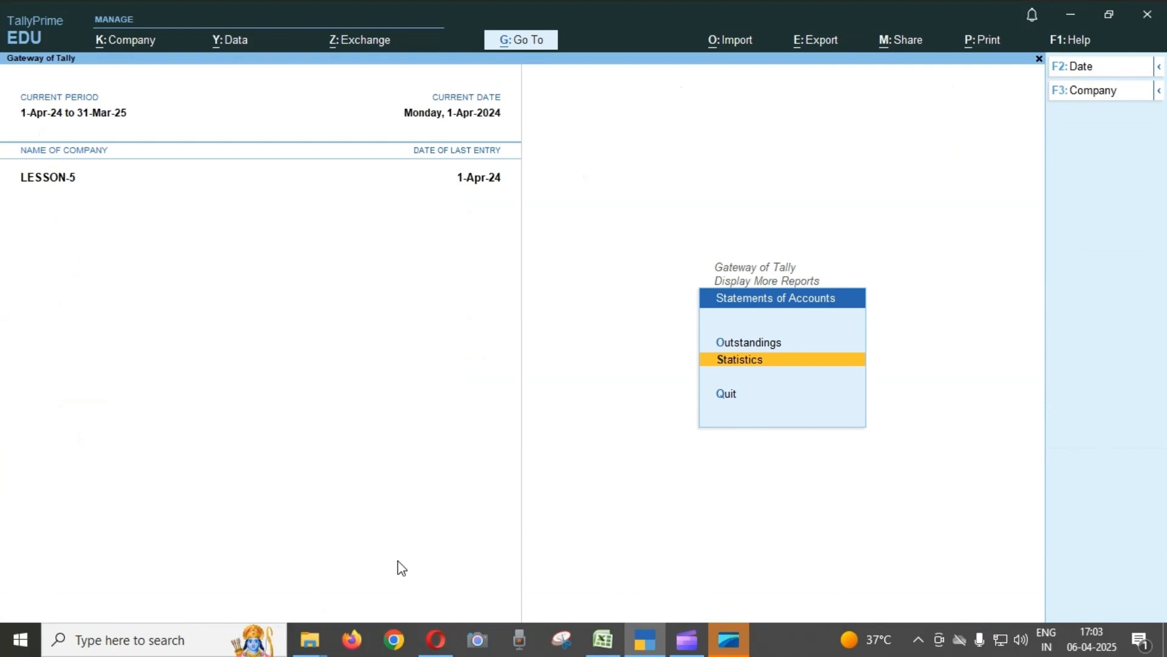
pyautogui.press('Escape')
pyautogui.press('Escape')
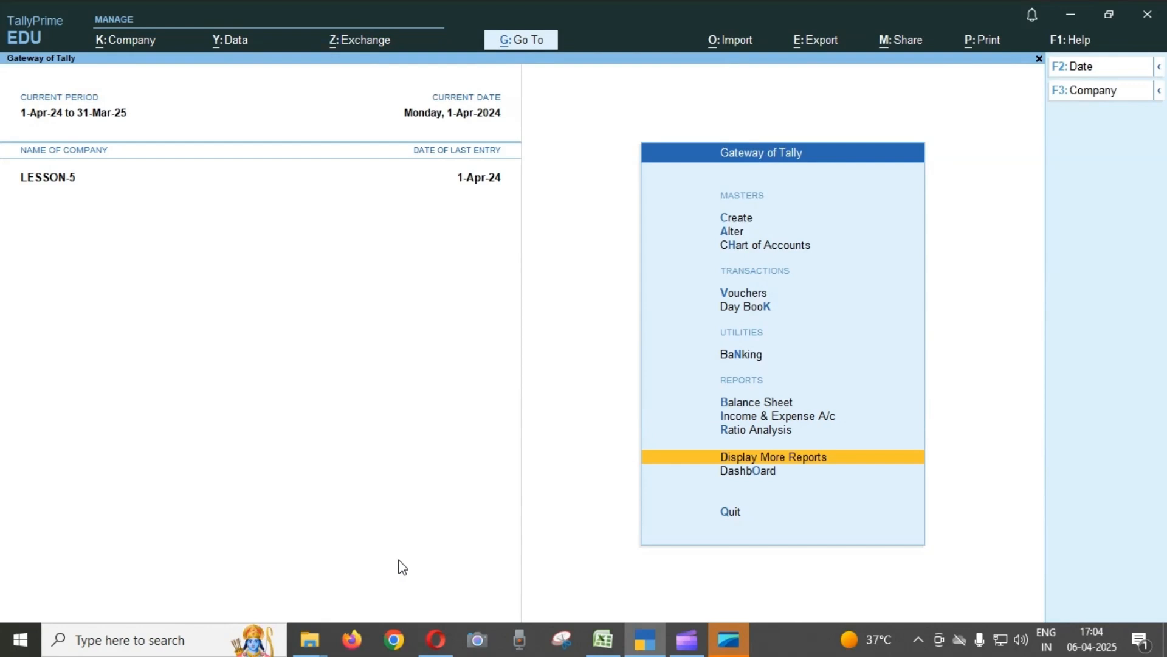
# Reopen the Day Book to go through the entered vouchers one by one.
pyautogui.press('Return')
pyautogui.press('Down')
pyautogui.press('Down')
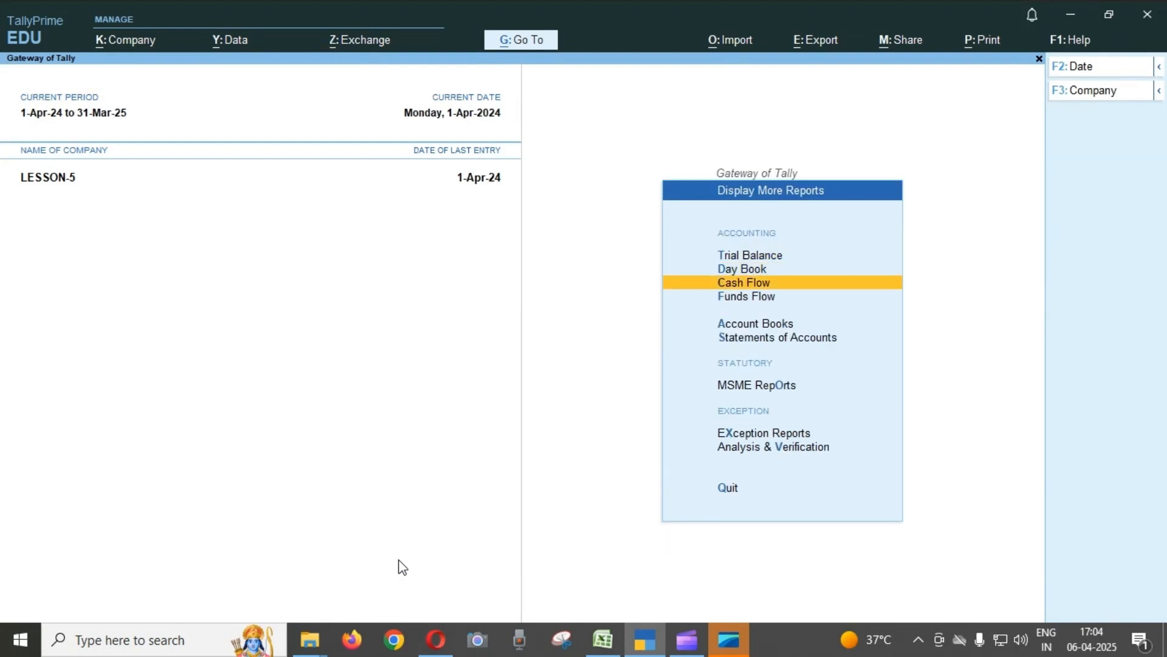
pyautogui.press('Down')
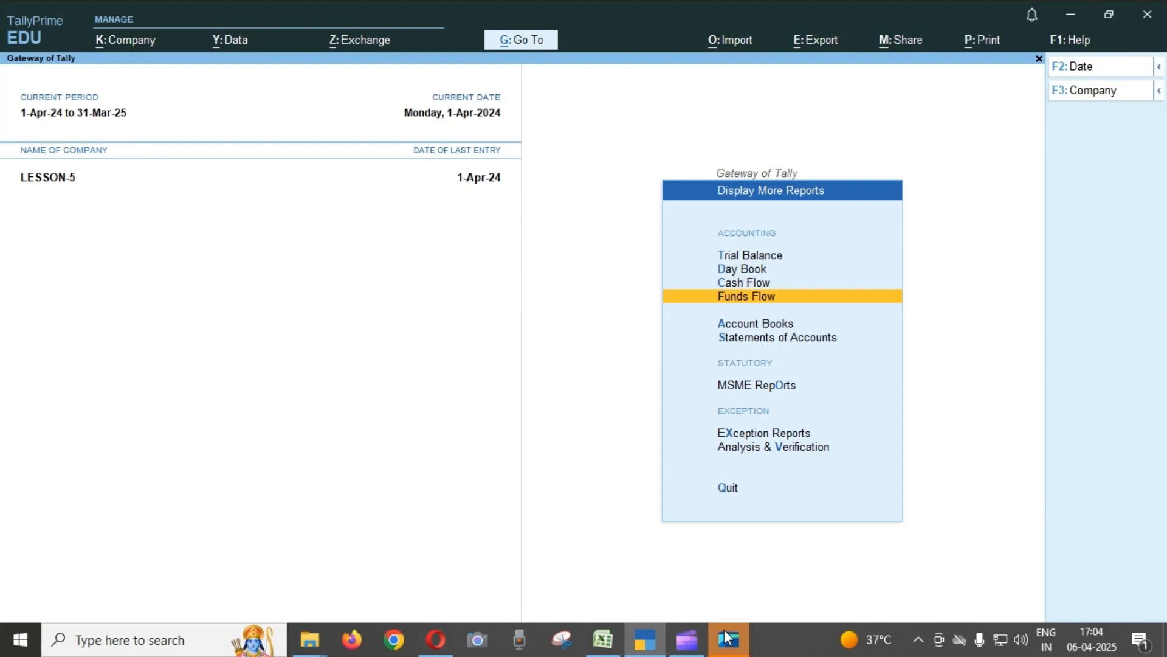
pyautogui.click(764, 569)
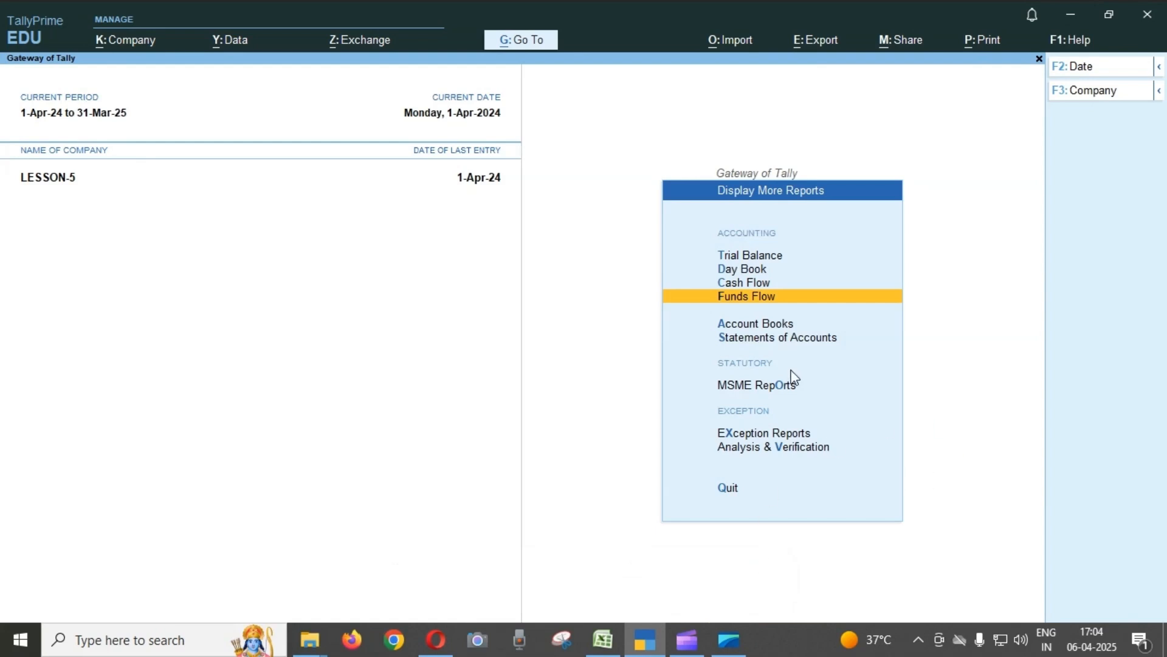
pyautogui.press('Up')
pyautogui.press('Up')
pyautogui.press('Up')
pyautogui.press('Down')
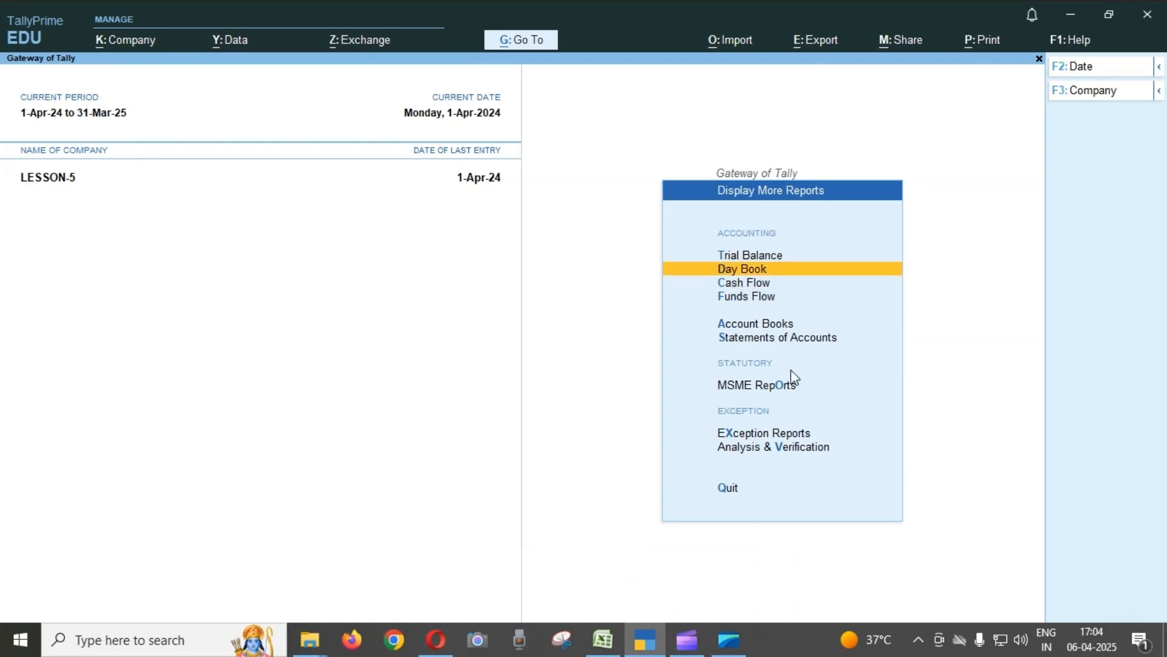
pyautogui.press('Return')
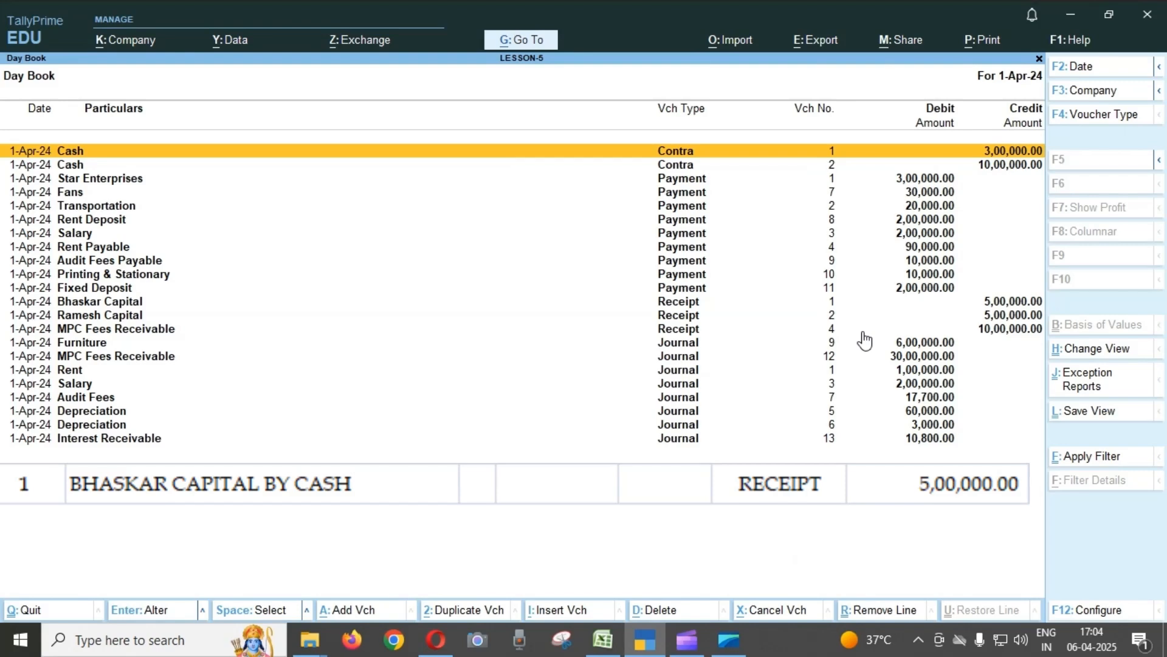
# Open Receipt voucher No. 1, the owner's capital brought in by cash, from the Day Book.
pyautogui.press('Down')
pyautogui.press('Down')
pyautogui.press('Down')
pyautogui.press('Down')
pyautogui.press('Down')
pyautogui.press('Down')
pyautogui.press('Down')
pyautogui.press('Down')
pyautogui.press('Down')
pyautogui.press('Down')
pyautogui.press('Down')
pyautogui.press('Down')
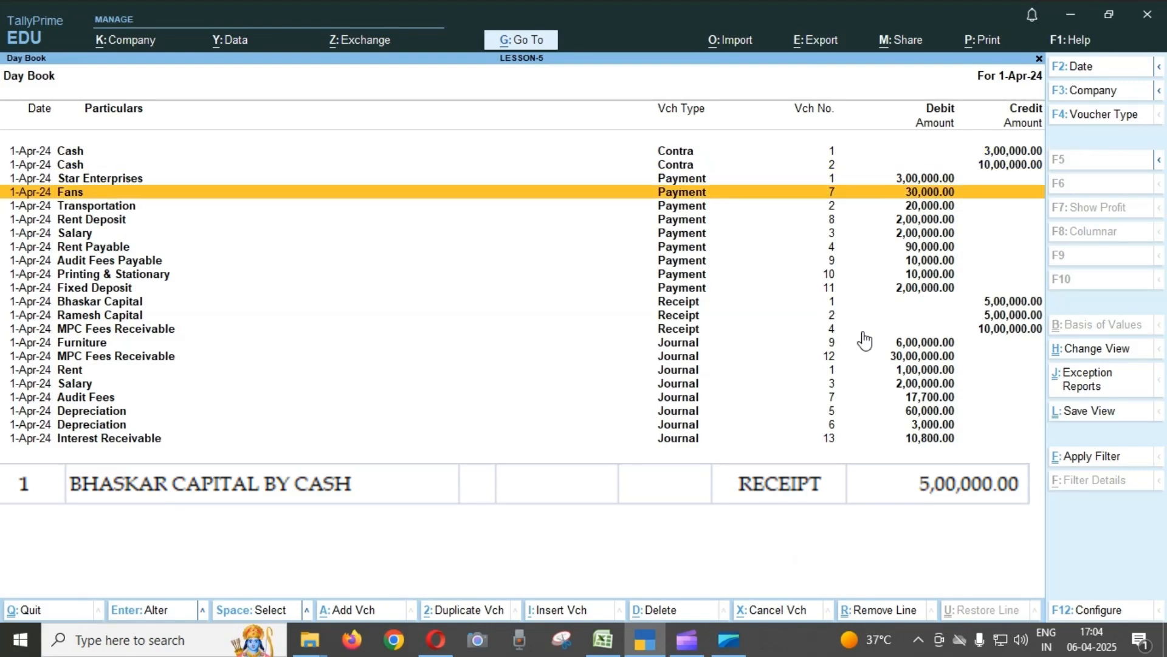
pyautogui.press('Up')
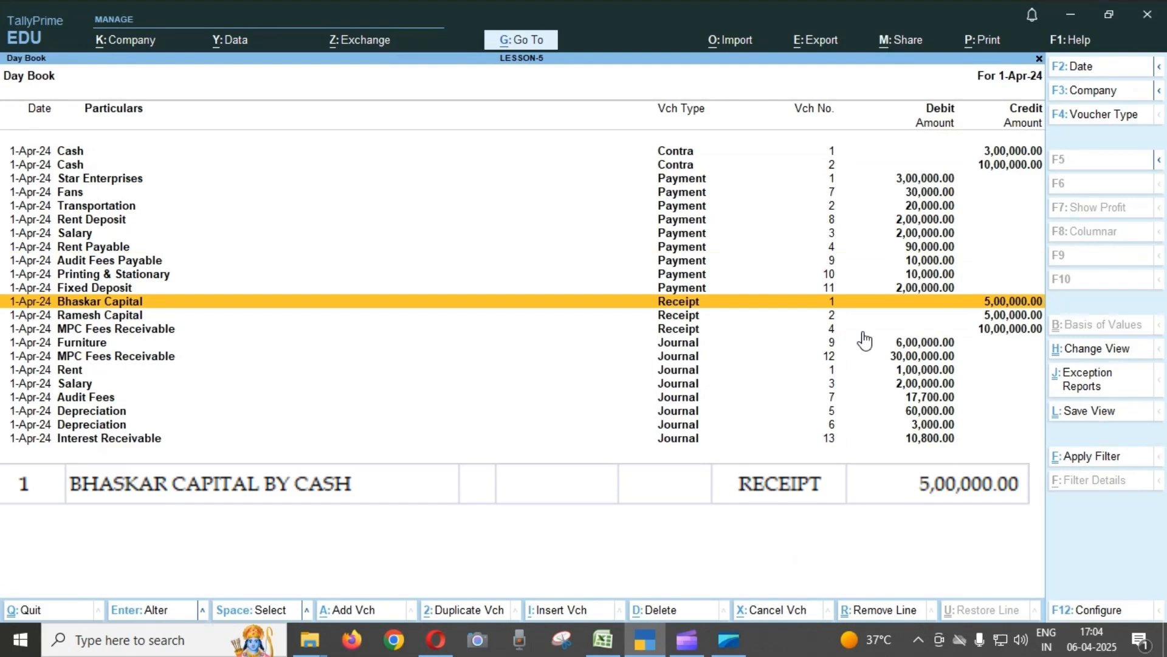
pyautogui.press('Return')
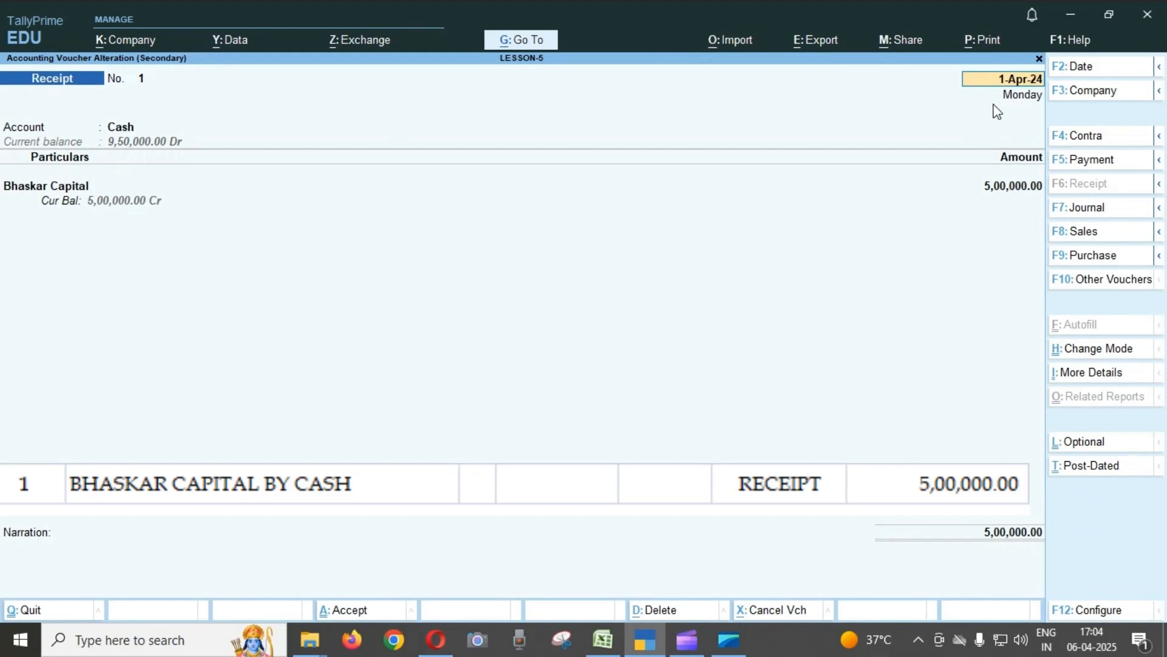
# Review the account, capital ledger and amount fields of Receipt voucher No. 1 and return to the Day Book.
pyautogui.click(133, 129)
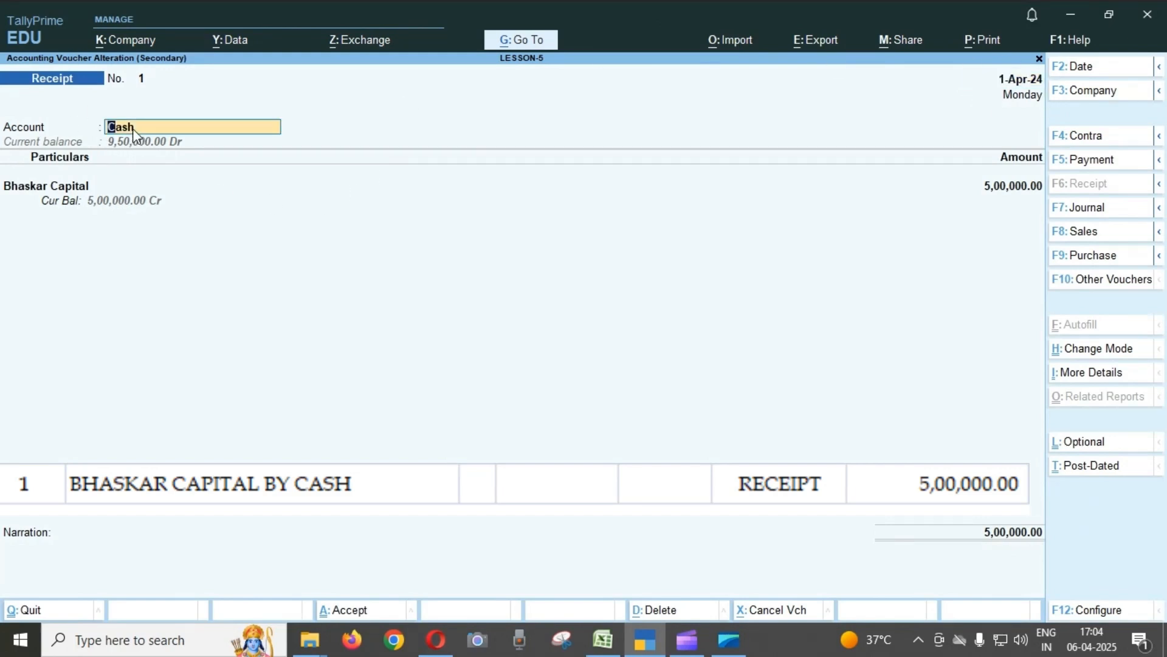
pyautogui.press('Return')
pyautogui.press('BackSpace')
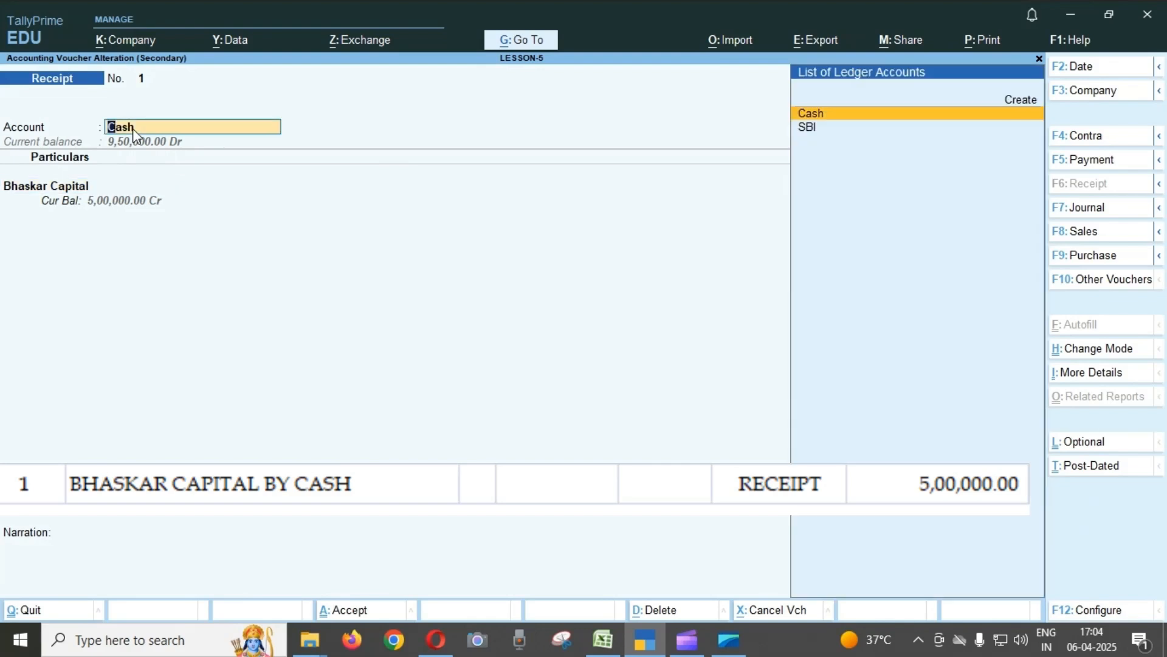
pyautogui.press('Return')
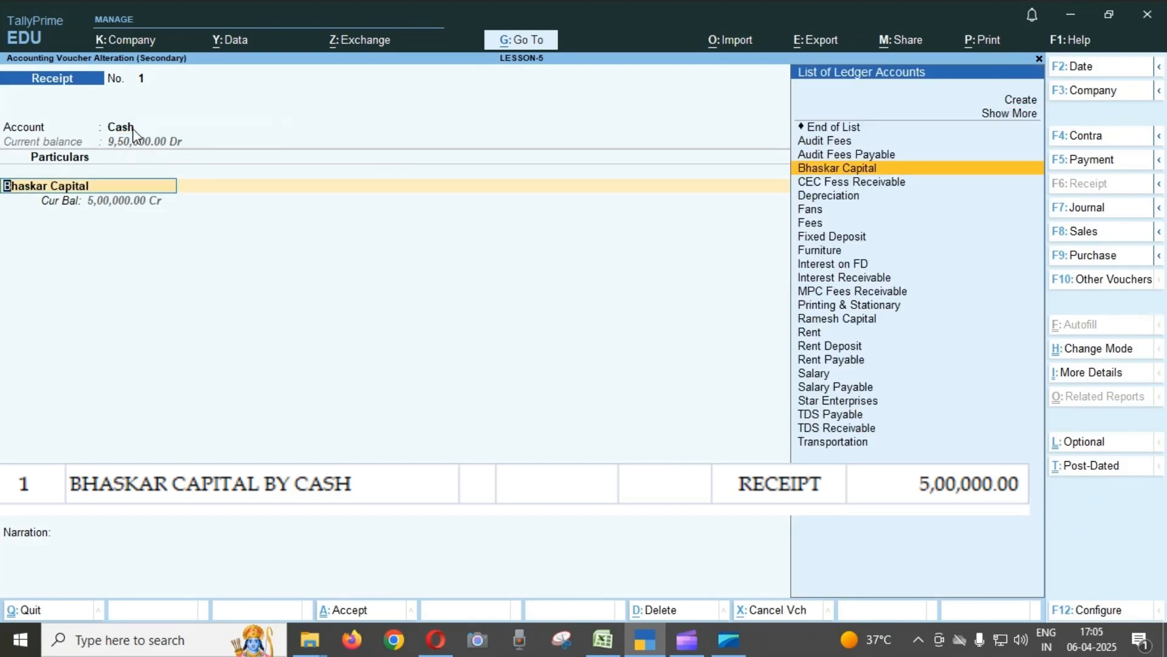
pyautogui.press('Return')
pyautogui.press('Return')
pyautogui.press('BackSpace')
pyautogui.press('Return')
pyautogui.press('Return')
pyautogui.press('Return')
pyautogui.press('Return')
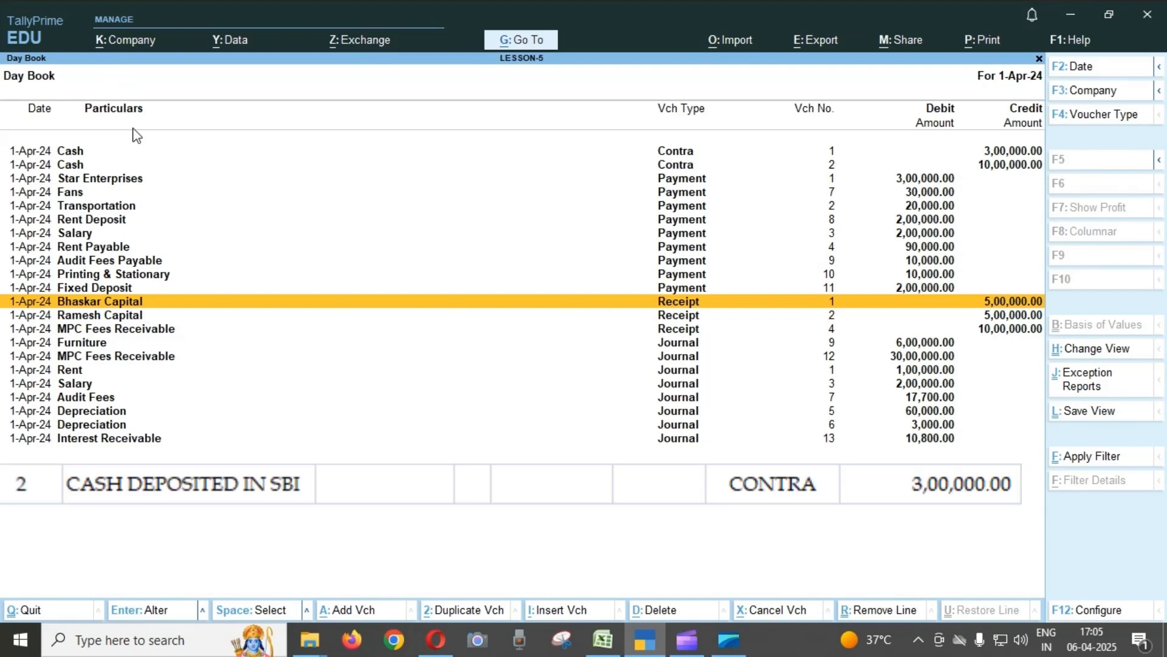
# Look through the Day Book entries from the first Contra voucher down to the Interest Receivable journal.
pyautogui.press('Up')
pyautogui.press('Up')
pyautogui.press('Up')
pyautogui.press('Up')
pyautogui.press('Up')
pyautogui.press('Up')
pyautogui.press('Up')
pyautogui.press('Up')
pyautogui.press('Up')
pyautogui.press('Up')
pyautogui.press('Up')
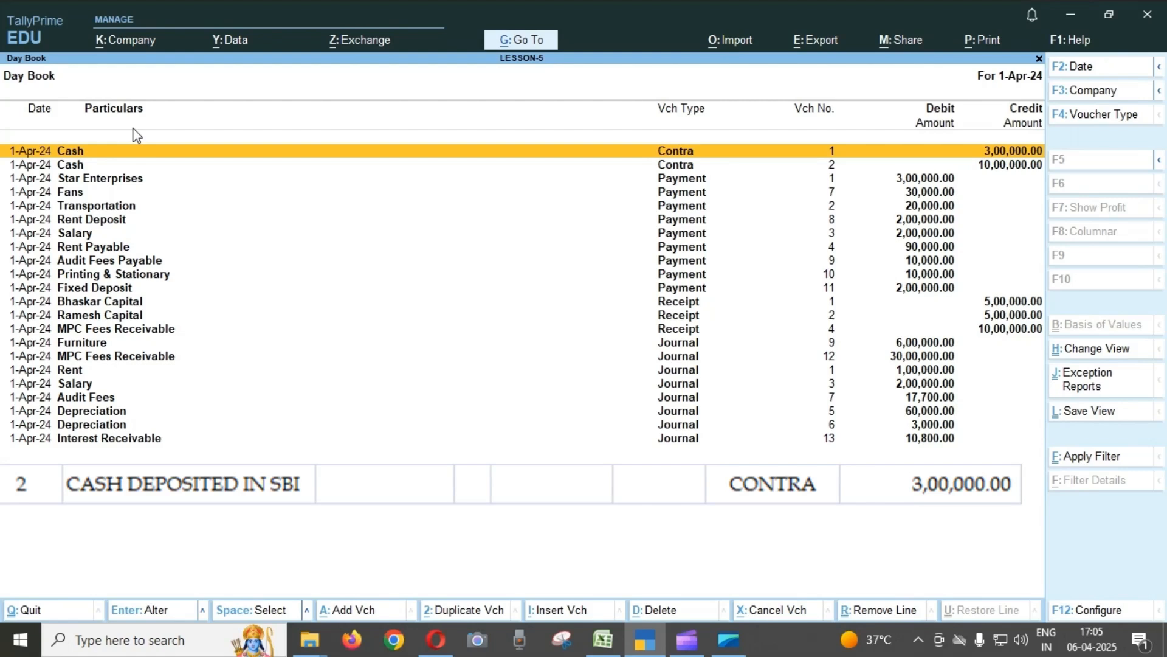
pyautogui.press('Down')
pyautogui.press('Down')
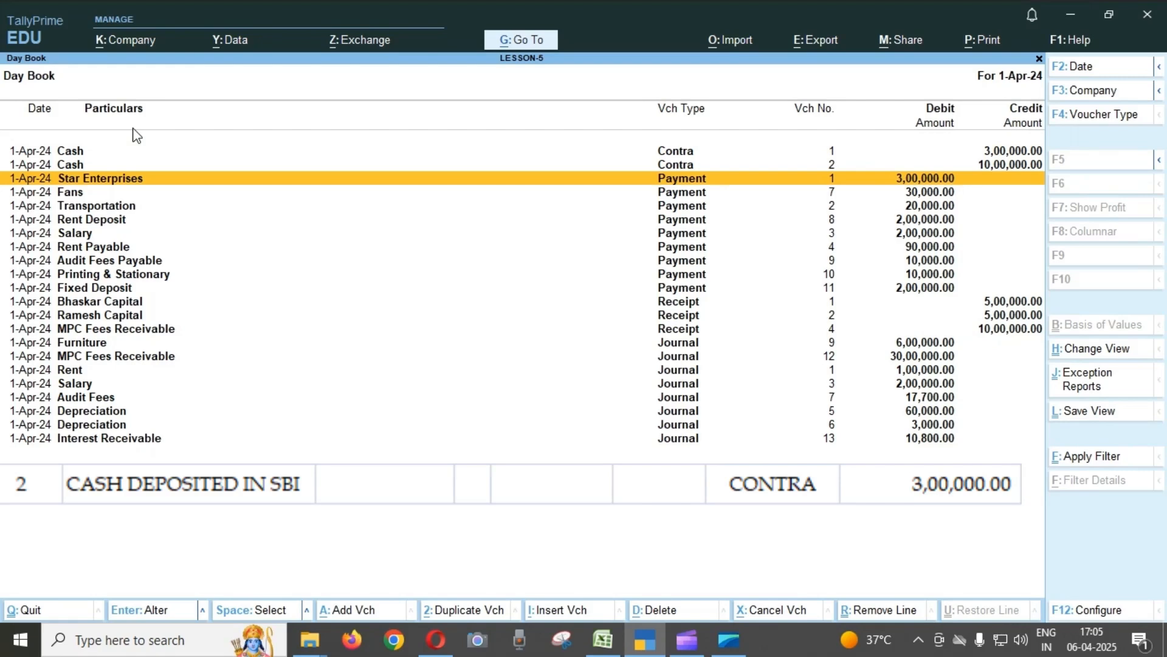
pyautogui.press('Down')
pyautogui.press('Down')
pyautogui.press('Down')
pyautogui.press('Down')
pyautogui.press('Down')
pyautogui.press('Down')
pyautogui.press('Down')
pyautogui.press('Down')
pyautogui.press('Down')
pyautogui.press('Down')
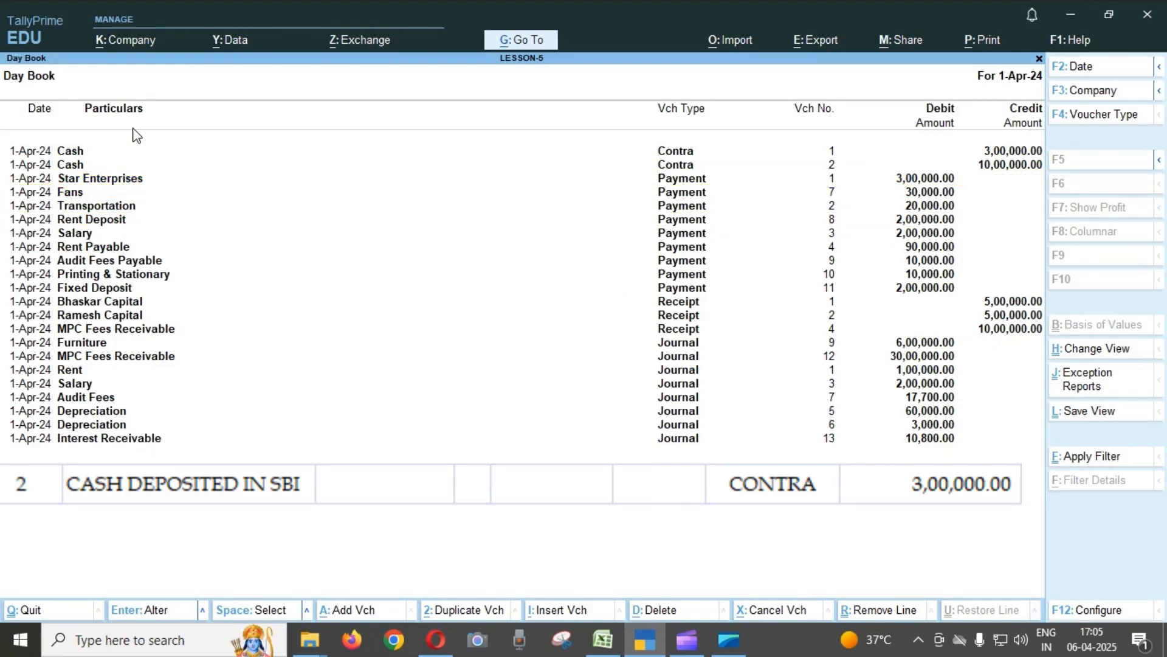
pyautogui.press('Down')
pyautogui.press('Down')
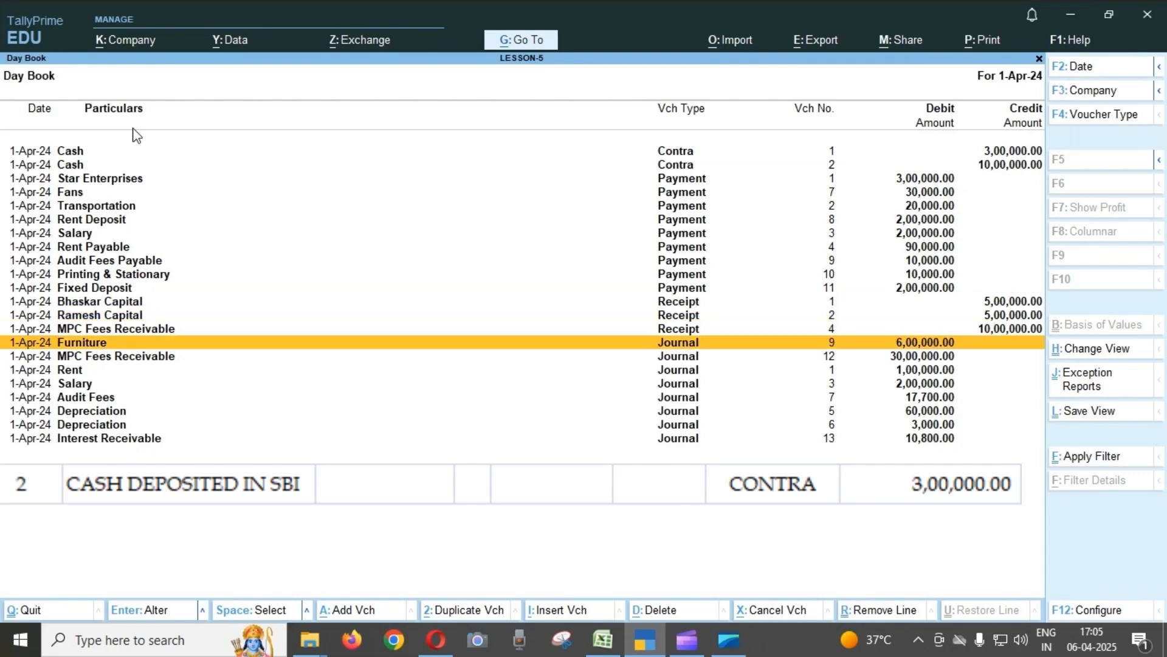
pyautogui.press('Down')
pyautogui.press('Down')
pyautogui.press('Down')
pyautogui.press('Down')
pyautogui.press('Down')
pyautogui.press('Down')
pyautogui.press('Down')
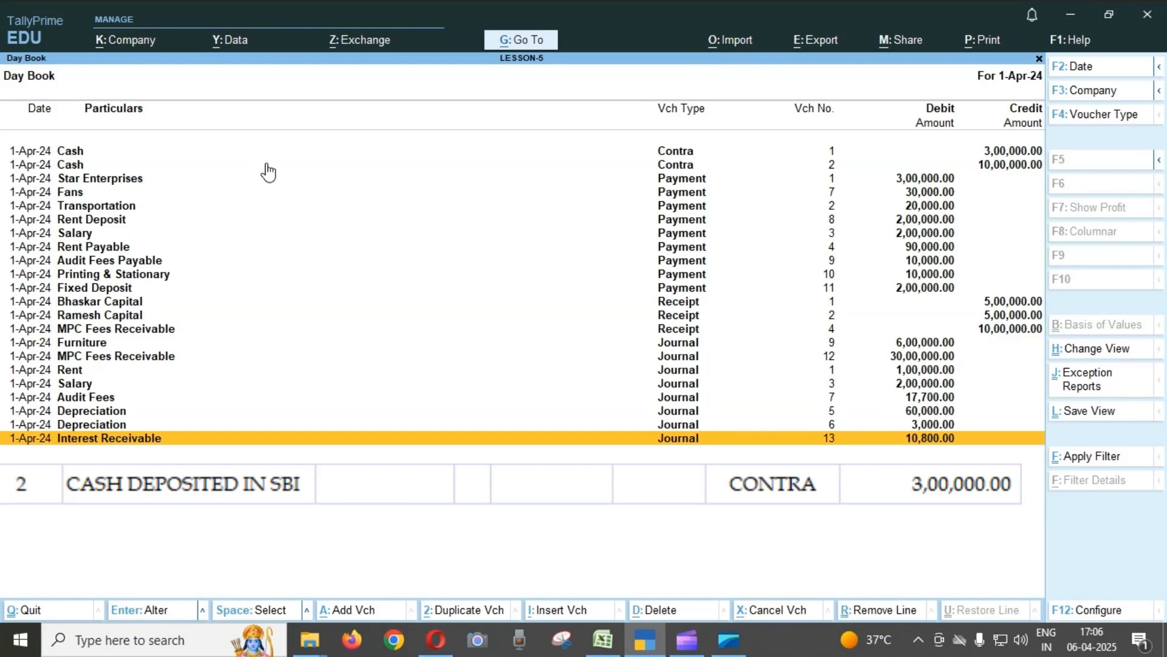
# Open Contra voucher No. 1 for the cash deposited in SBI, review its entries and quit it without saving.
pyautogui.press('Up')
pyautogui.press('Up')
pyautogui.press('Up')
pyautogui.press('Up')
pyautogui.press('Up')
pyautogui.press('Up')
pyautogui.press('Up')
pyautogui.press('Up')
pyautogui.press('Up')
pyautogui.press('Up')
pyautogui.press('Up')
pyautogui.press('Up')
pyautogui.press('Up')
pyautogui.press('Up')
pyautogui.press('Up')
pyautogui.press('Up')
pyautogui.press('Up')
pyautogui.press('Up')
pyautogui.press('Up')
pyautogui.press('Up')
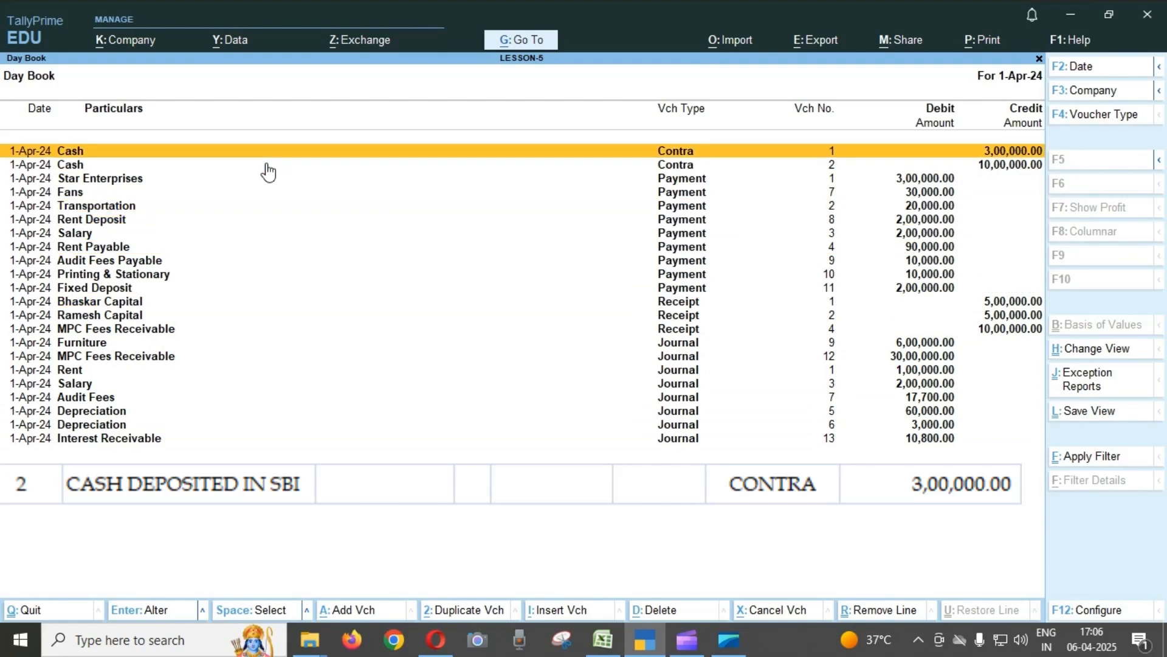
pyautogui.press('Return')
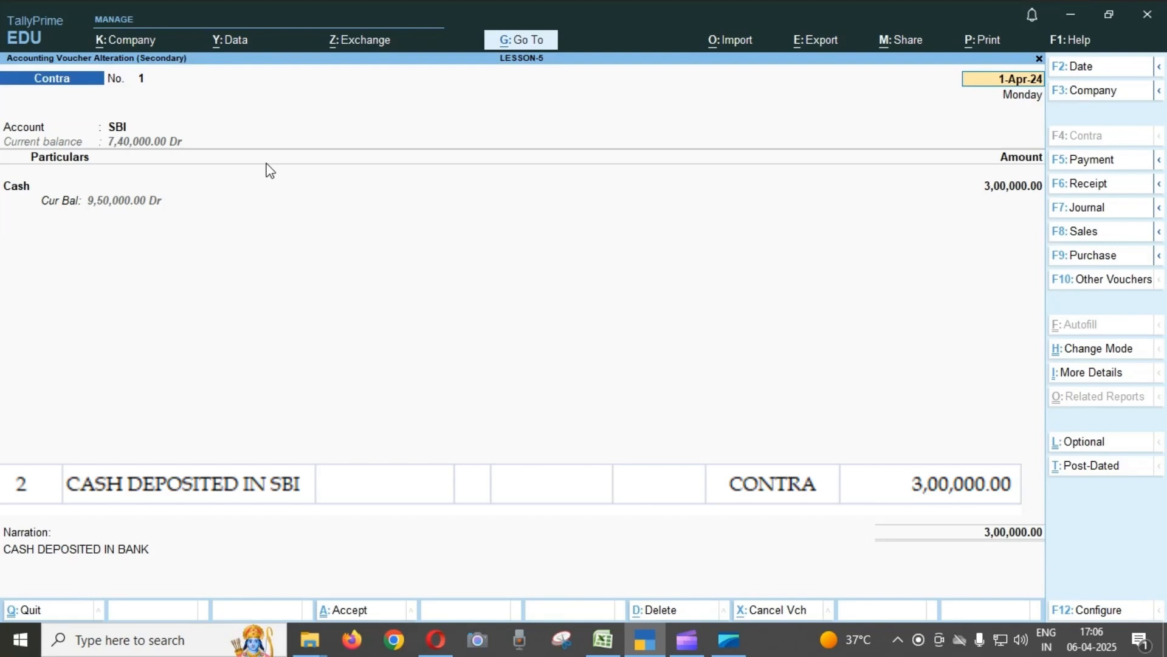
pyautogui.press('BackSpace')
pyautogui.press('Escape')
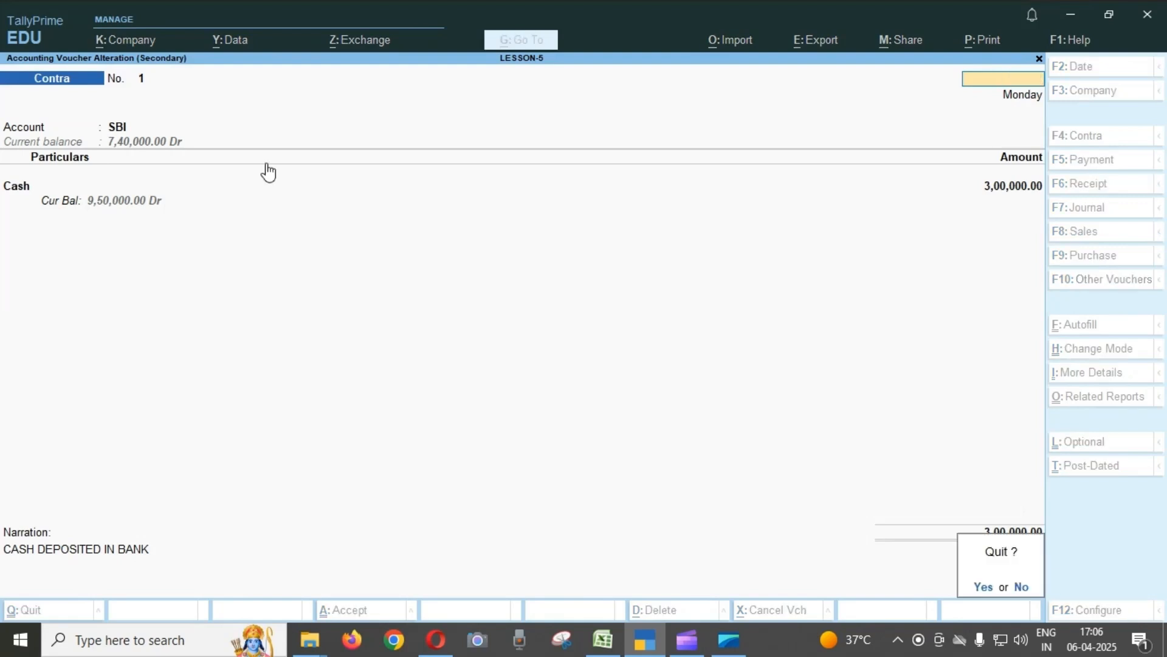
pyautogui.press('y')
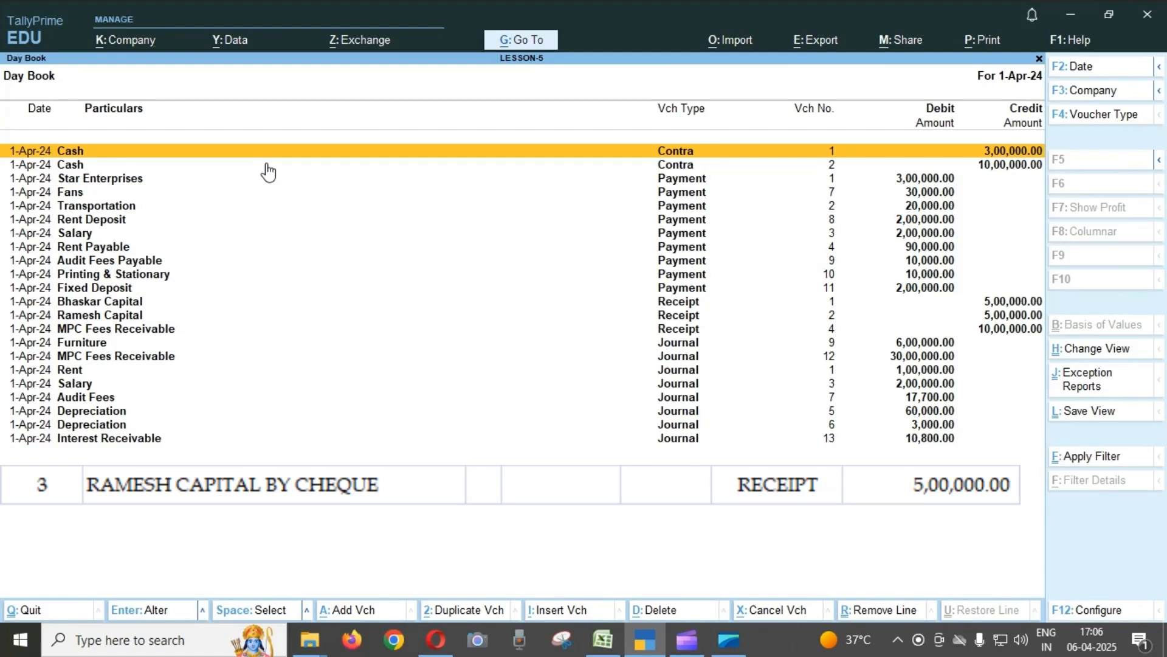
# Open Receipt voucher No. 2, the partner's capital by cheque, and go through its account, ledger and amount fields.
pyautogui.press('Down')
pyautogui.press('Down')
pyautogui.press('Down')
pyautogui.press('Down')
pyautogui.press('Down')
pyautogui.press('Down')
pyautogui.press('Down')
pyautogui.press('Down')
pyautogui.press('Down')
pyautogui.press('Down')
pyautogui.press('Down')
pyautogui.press('Down')
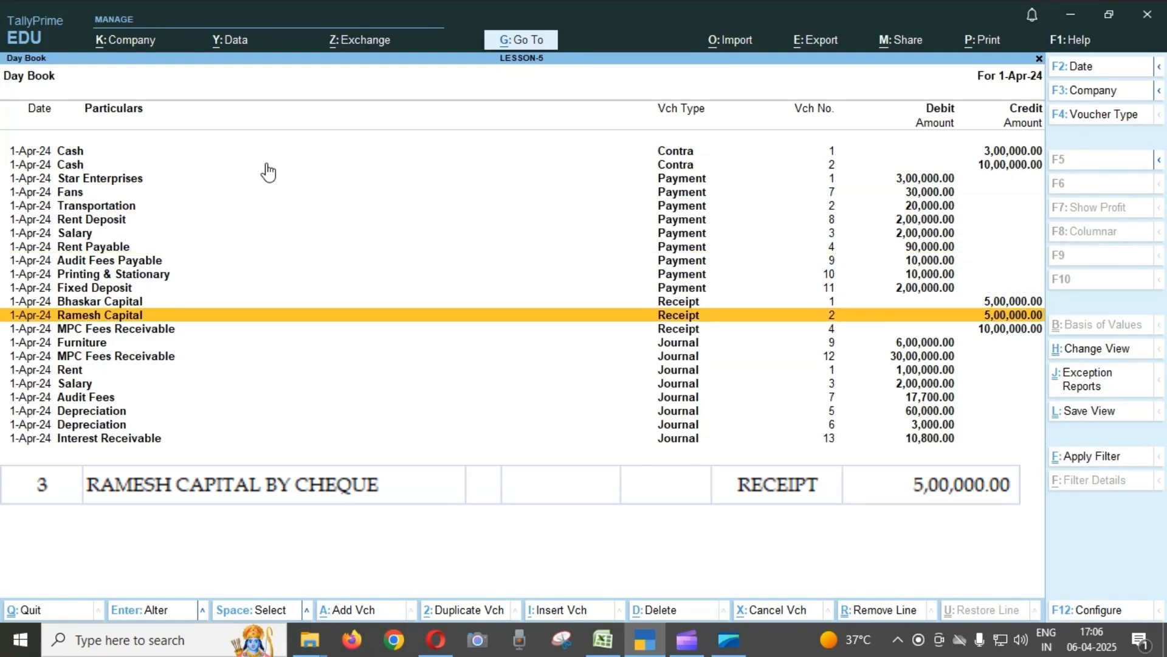
pyautogui.press('Return')
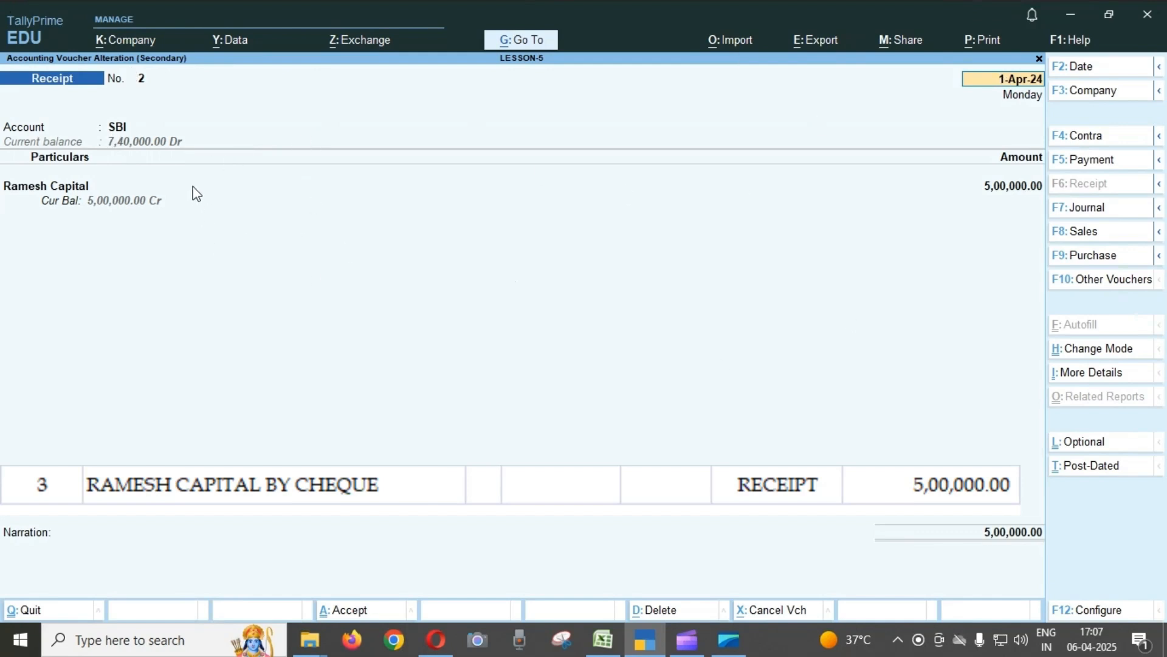
pyautogui.click(126, 133)
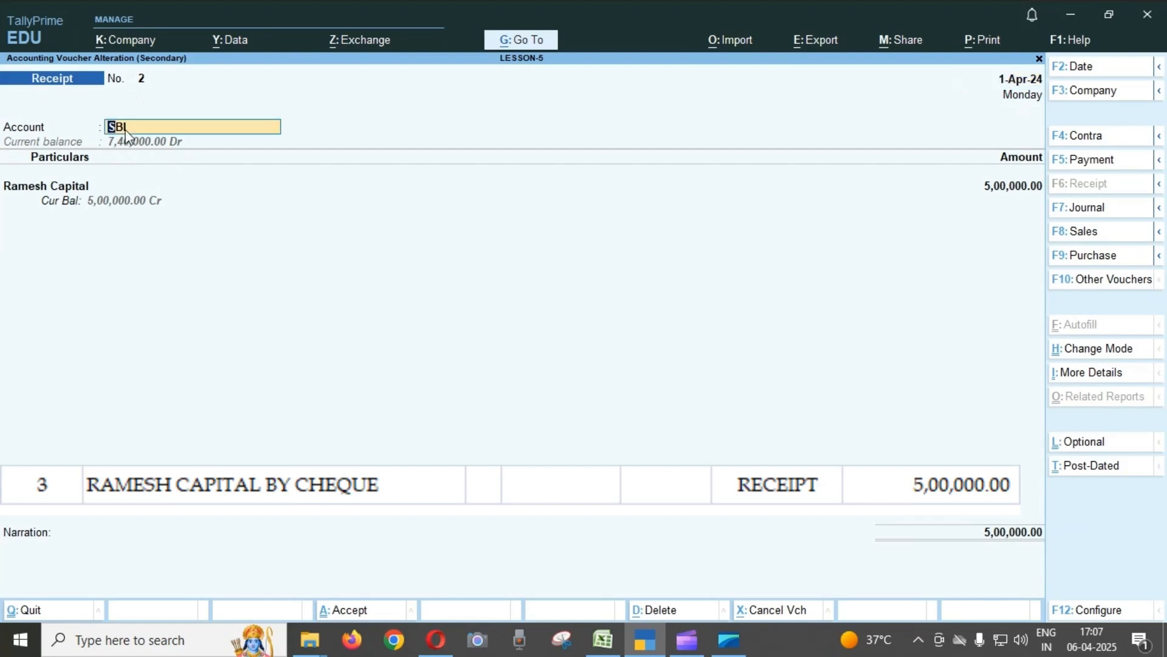
pyautogui.press('Return')
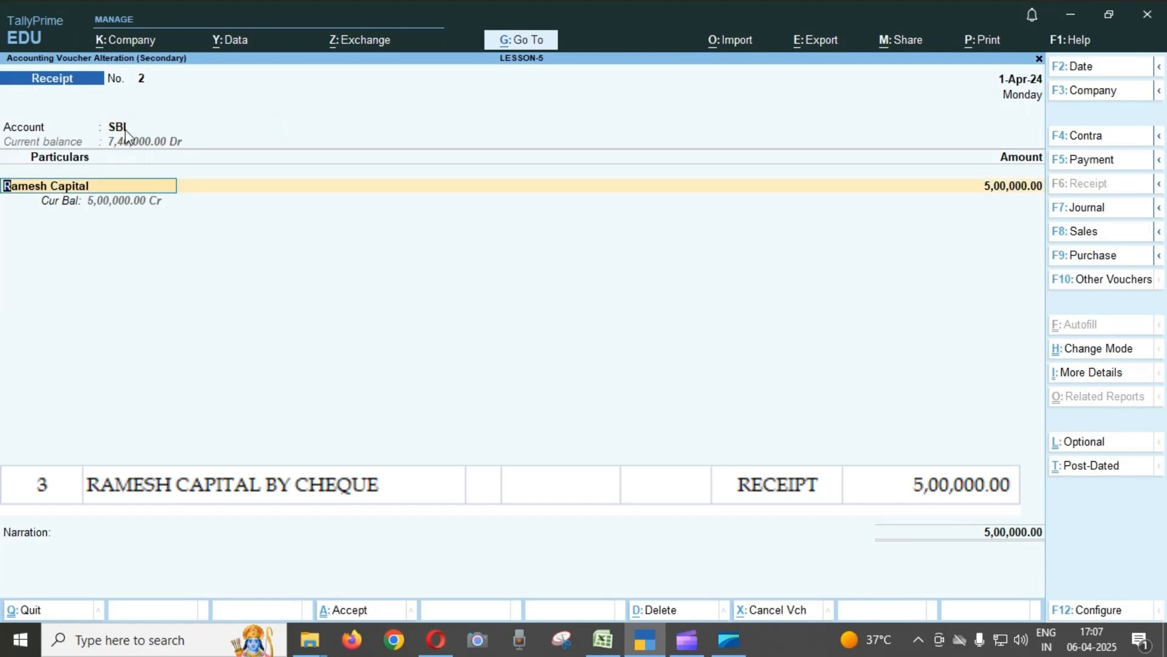
pyautogui.press('Return')
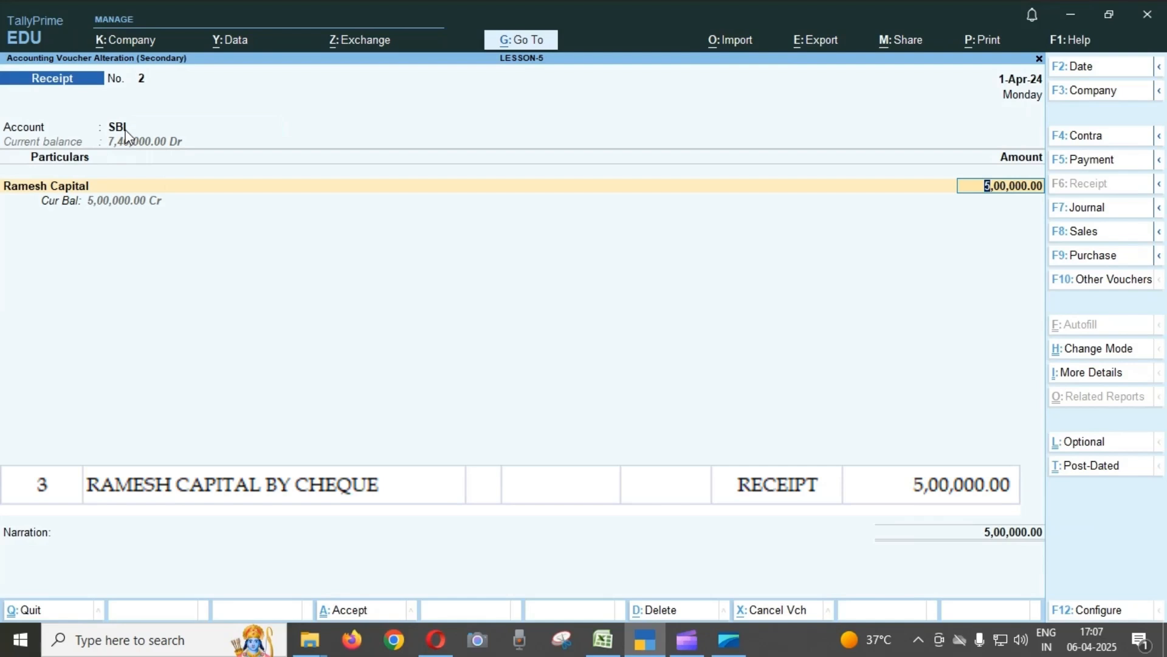
pyautogui.press('Return')
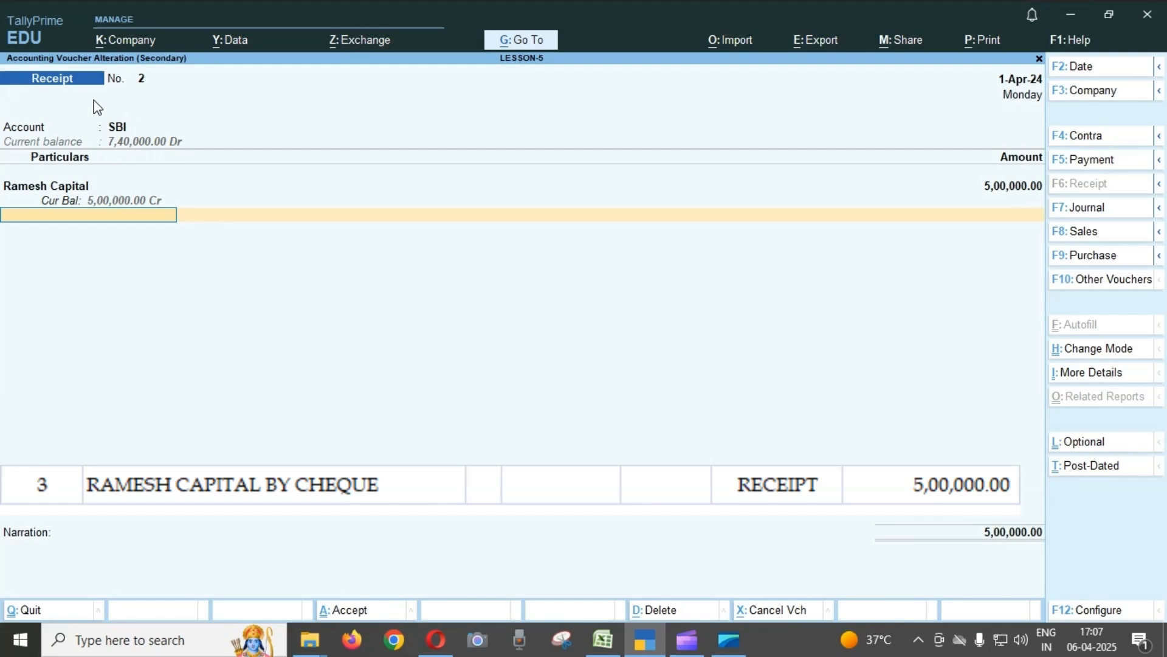
# Recheck the SBI account and capital ledger in Receipt voucher No. 2 and quit it without saving.
pyautogui.click(134, 130)
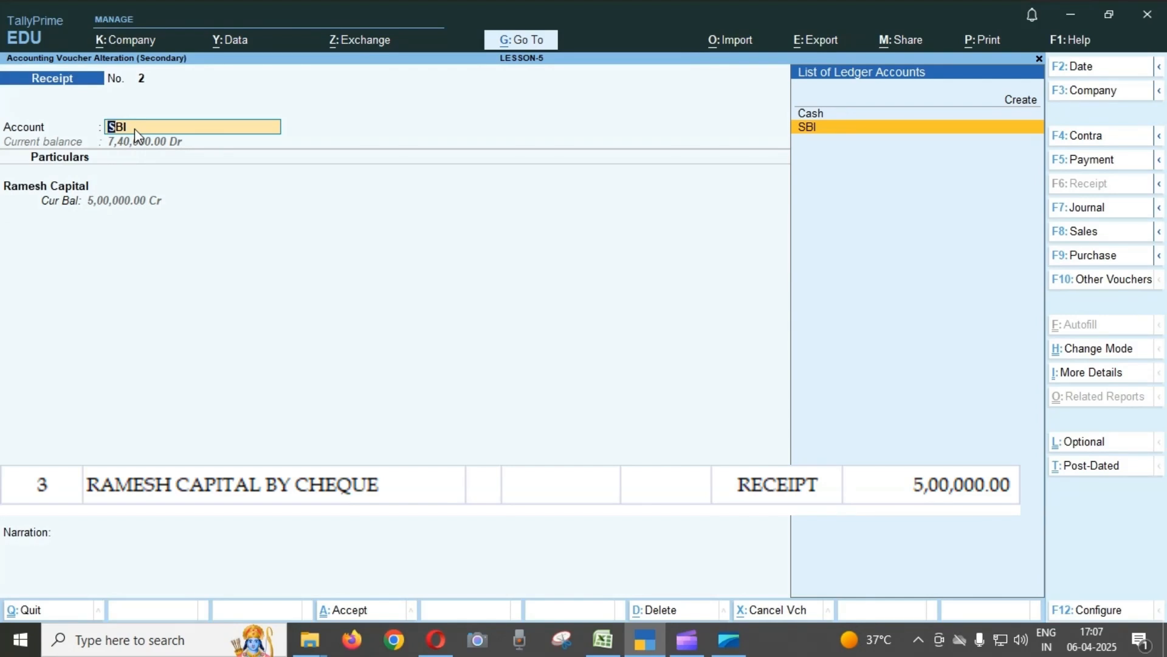
pyautogui.press('Return')
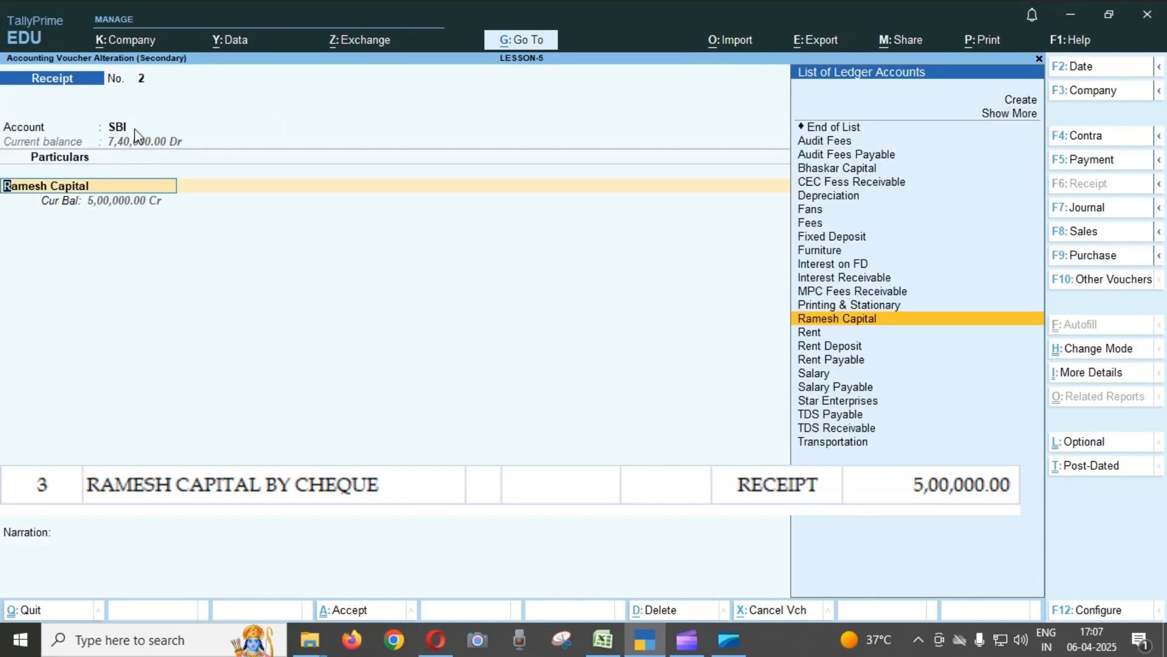
pyautogui.click(135, 130)
pyautogui.press('Return')
pyautogui.press('Return')
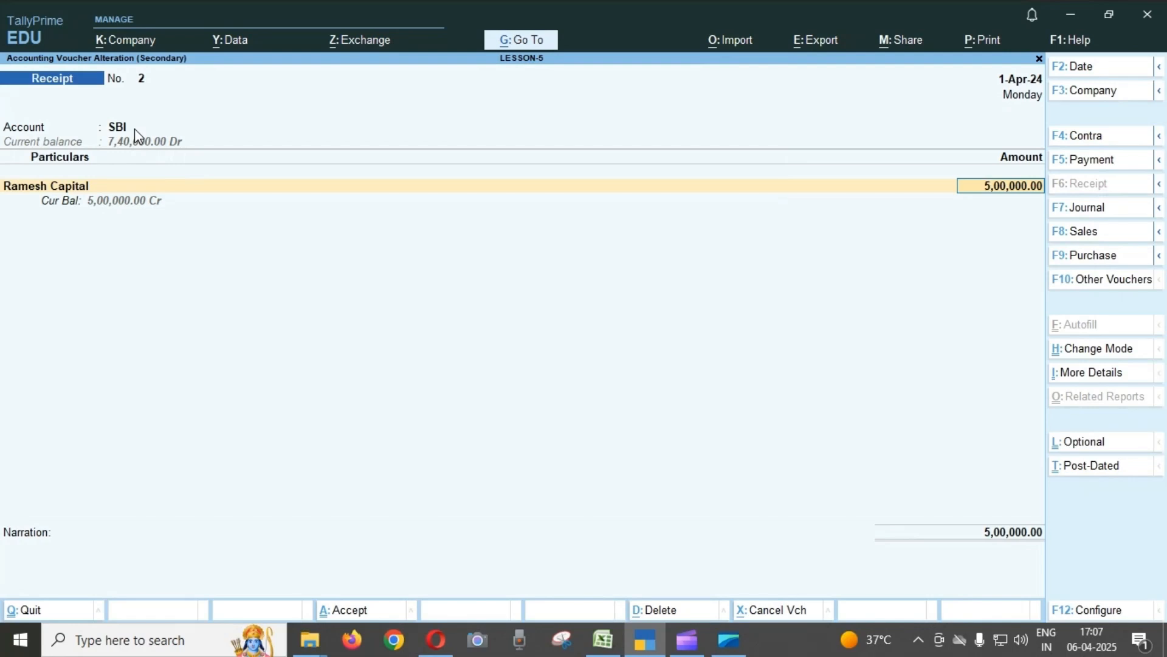
pyautogui.press('BackSpace')
pyautogui.press('Escape')
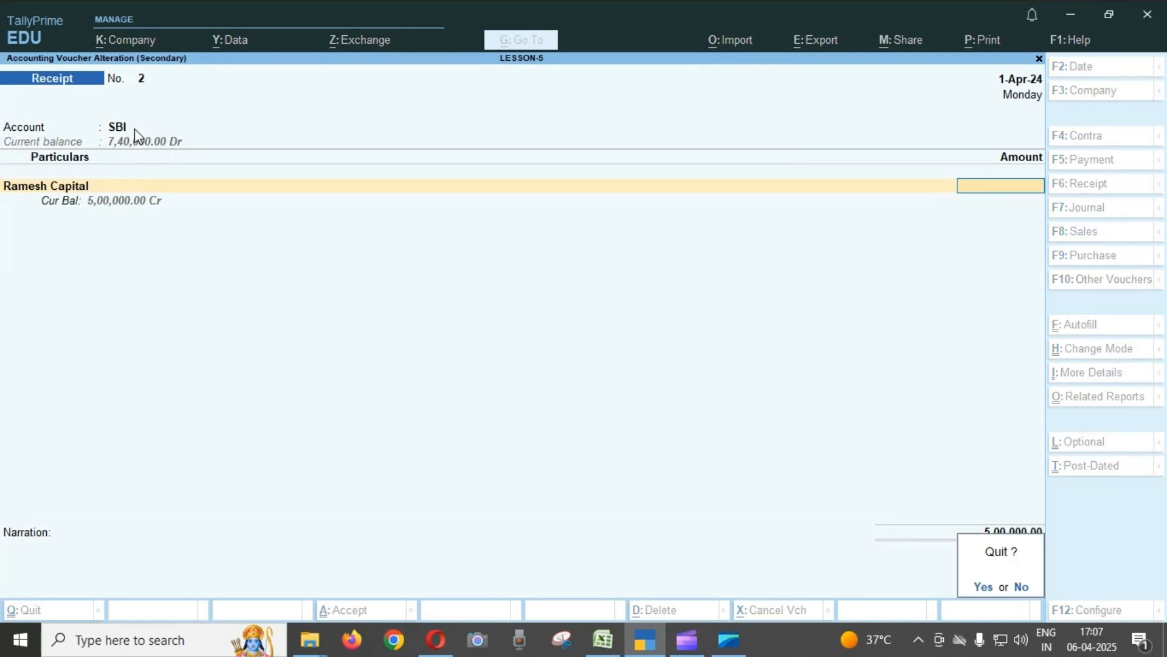
pyautogui.press('y')
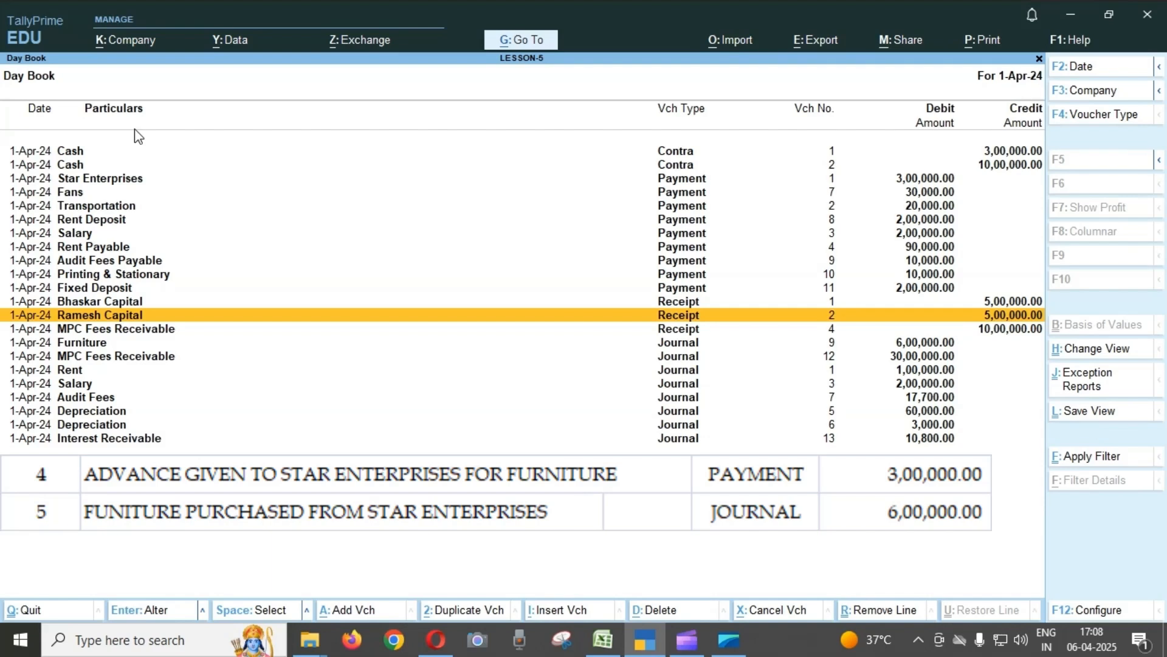
# Open Payment voucher No. 1 for the Star Enterprises furniture advance, check its ledger and amount, and quit without saving.
pyautogui.press('Up')
pyautogui.press('Up')
pyautogui.press('Up')
pyautogui.press('Up')
pyautogui.press('Up')
pyautogui.press('Up')
pyautogui.press('Up')
pyautogui.press('Up')
pyautogui.press('Up')
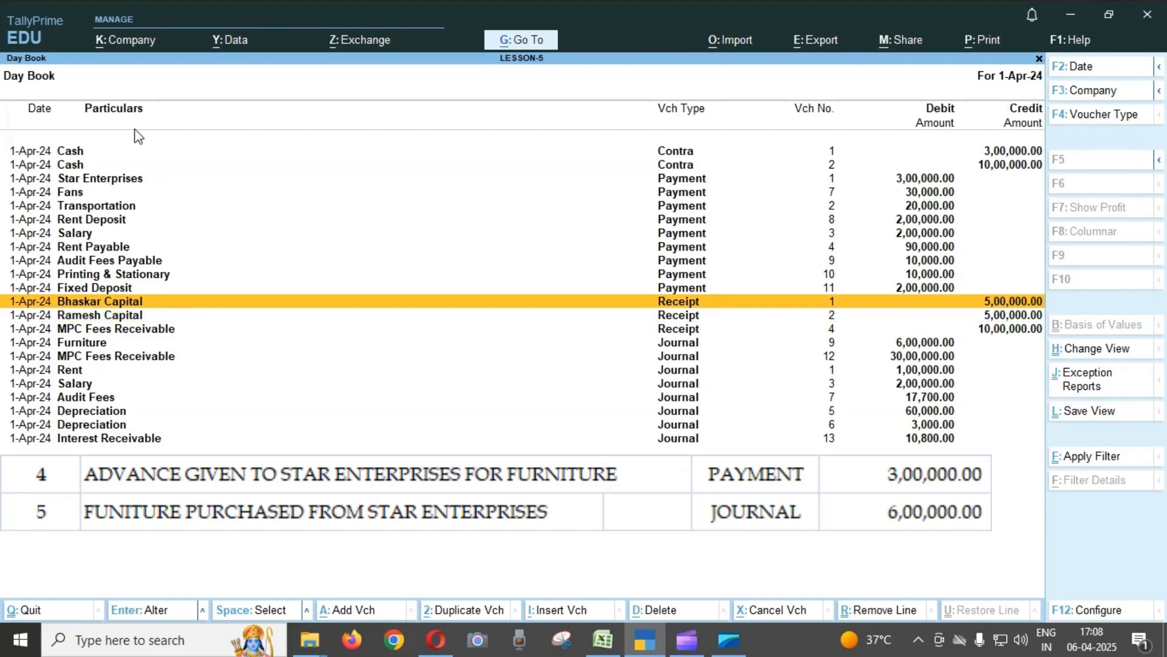
pyautogui.press('Up')
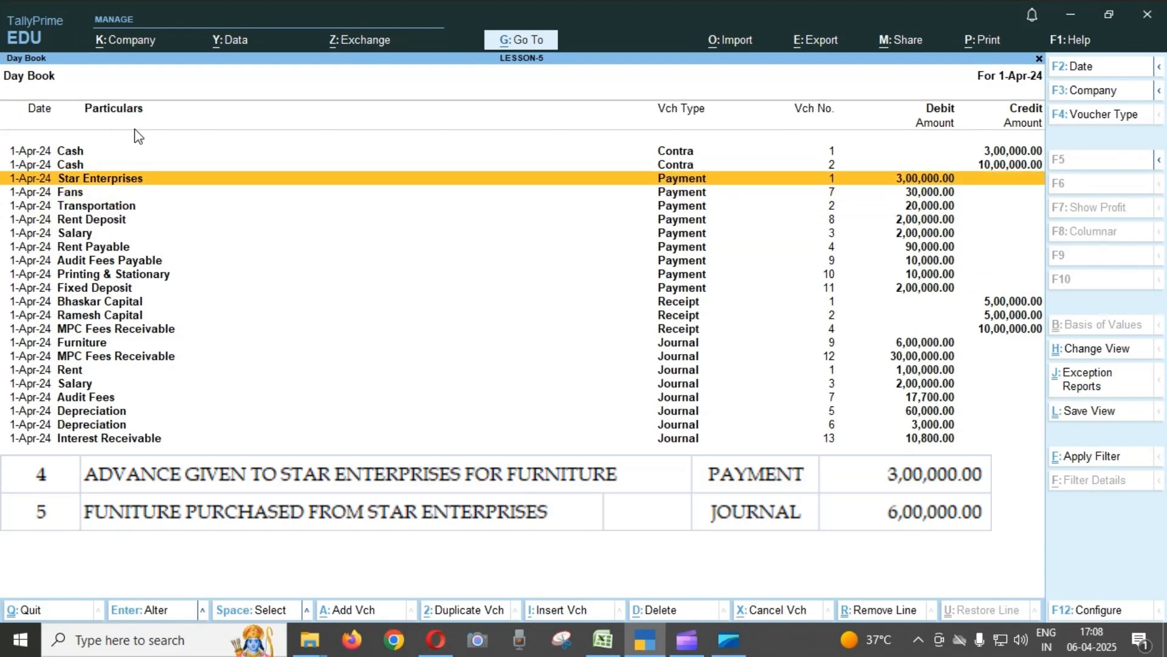
pyautogui.press('Return')
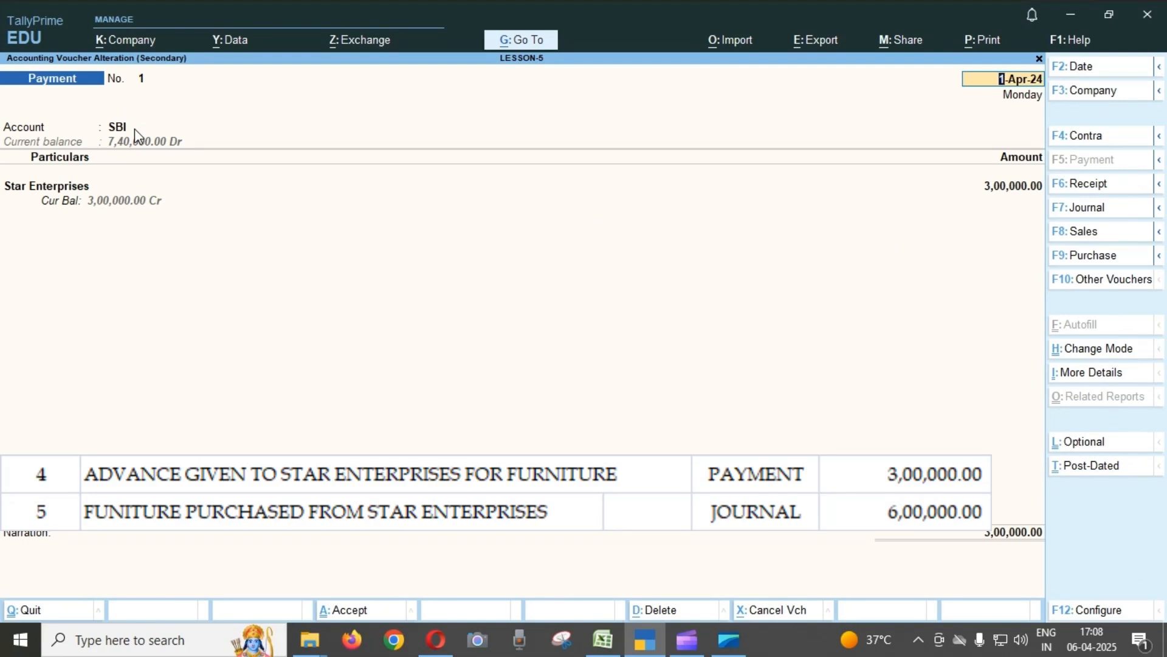
pyautogui.click(49, 189)
pyautogui.press('Return')
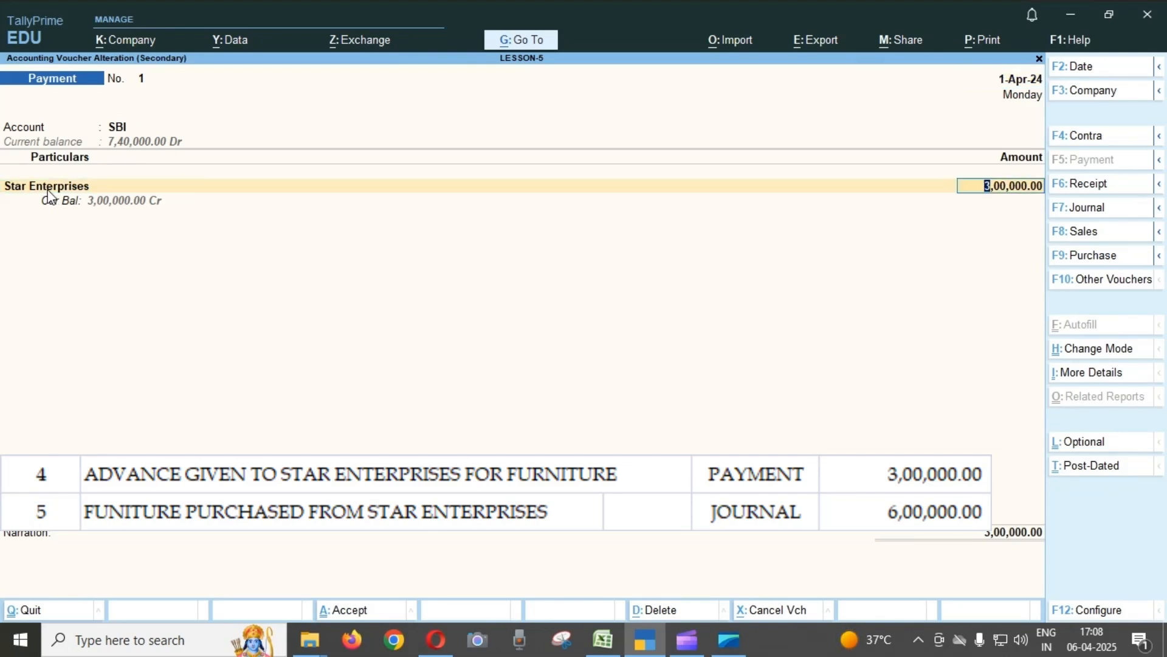
pyautogui.press('BackSpace')
pyautogui.press('Escape')
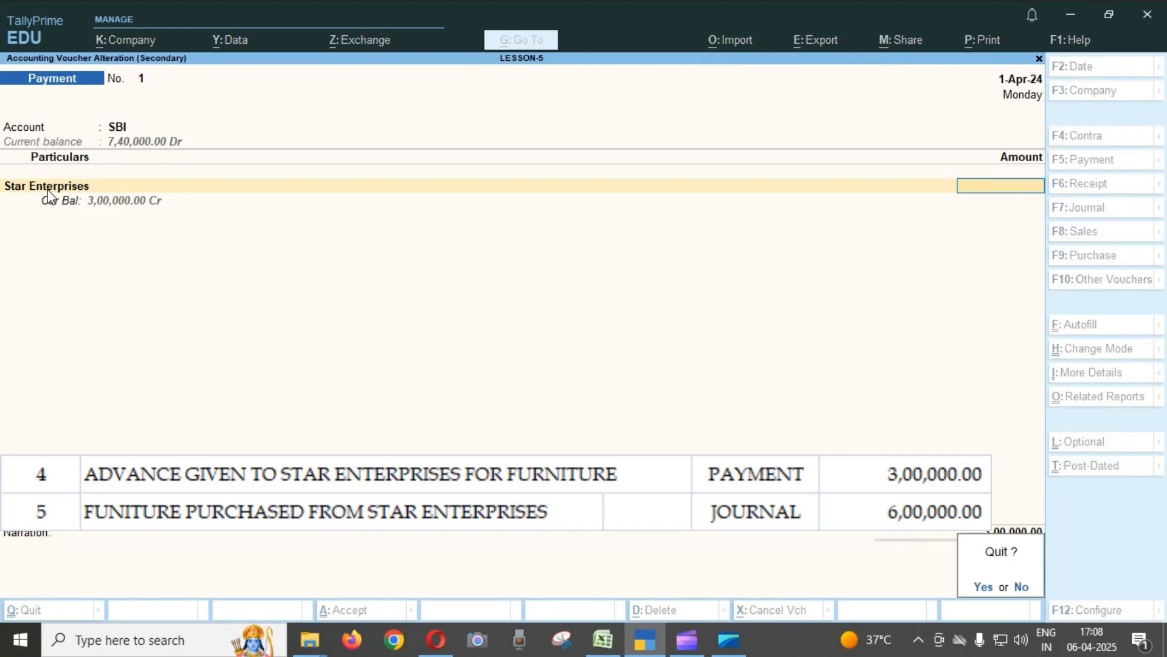
pyautogui.press('y')
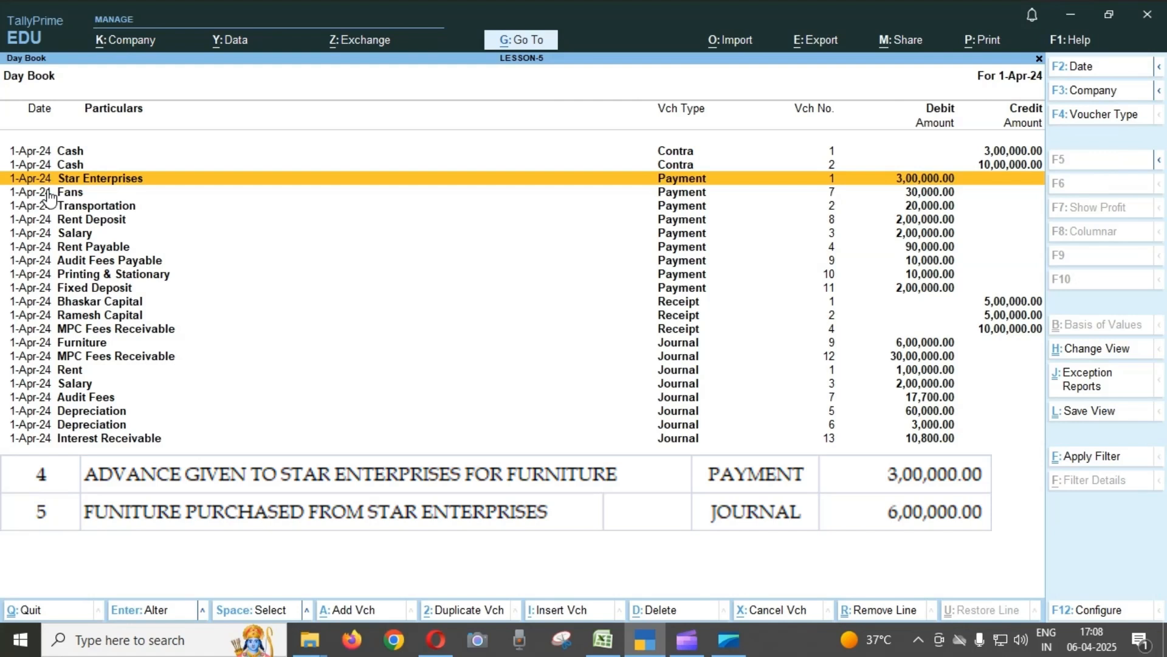
# Open Journal voucher No. 9 for the furniture purchased from Star Enterprises and review its debit and credit entries.
pyautogui.press('Down')
pyautogui.press('Down')
pyautogui.press('Down')
pyautogui.press('Down')
pyautogui.press('Down')
pyautogui.press('Down')
pyautogui.press('Down')
pyautogui.press('Down')
pyautogui.press('Down')
pyautogui.press('Down')
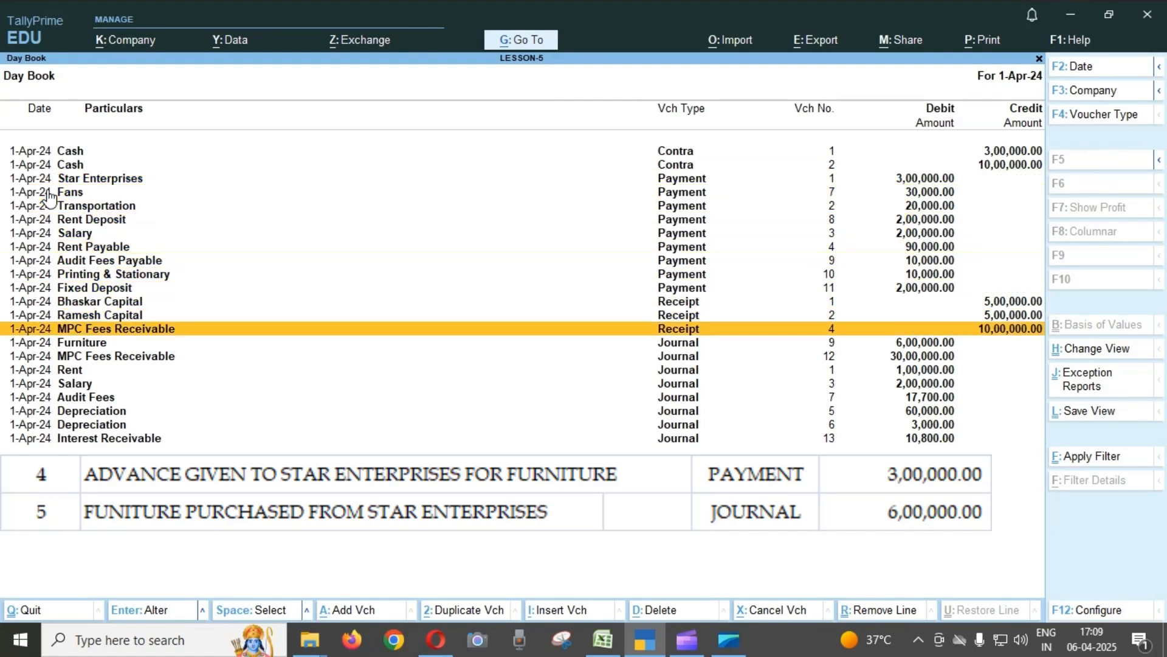
pyautogui.press('Down')
pyautogui.press('Down')
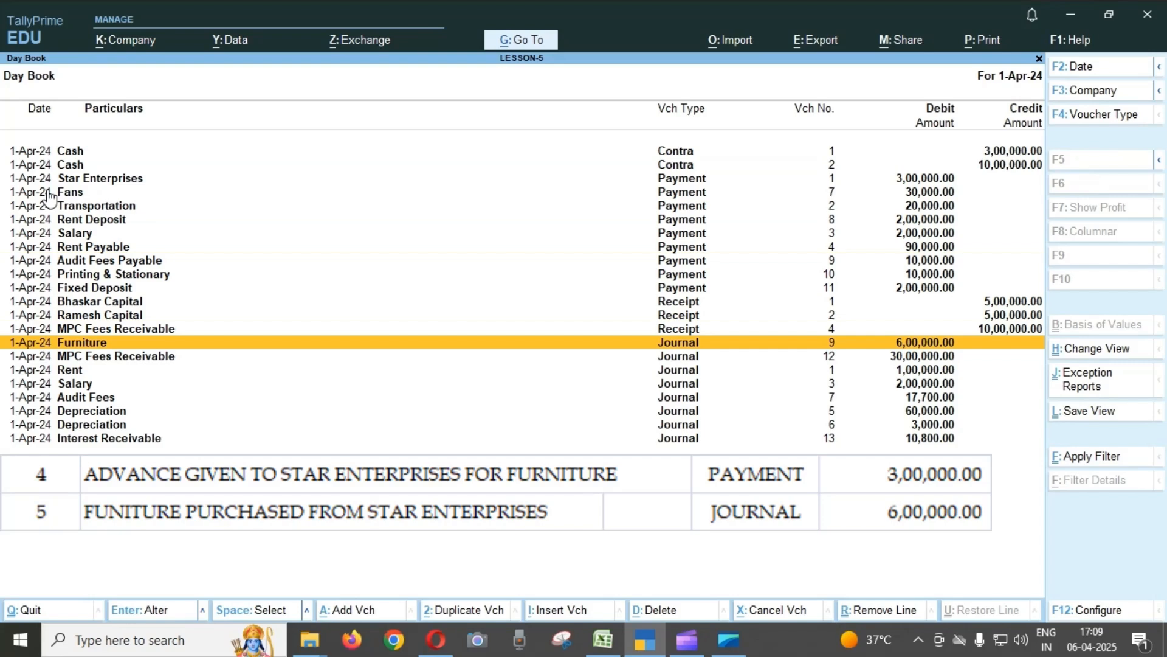
pyautogui.press('Return')
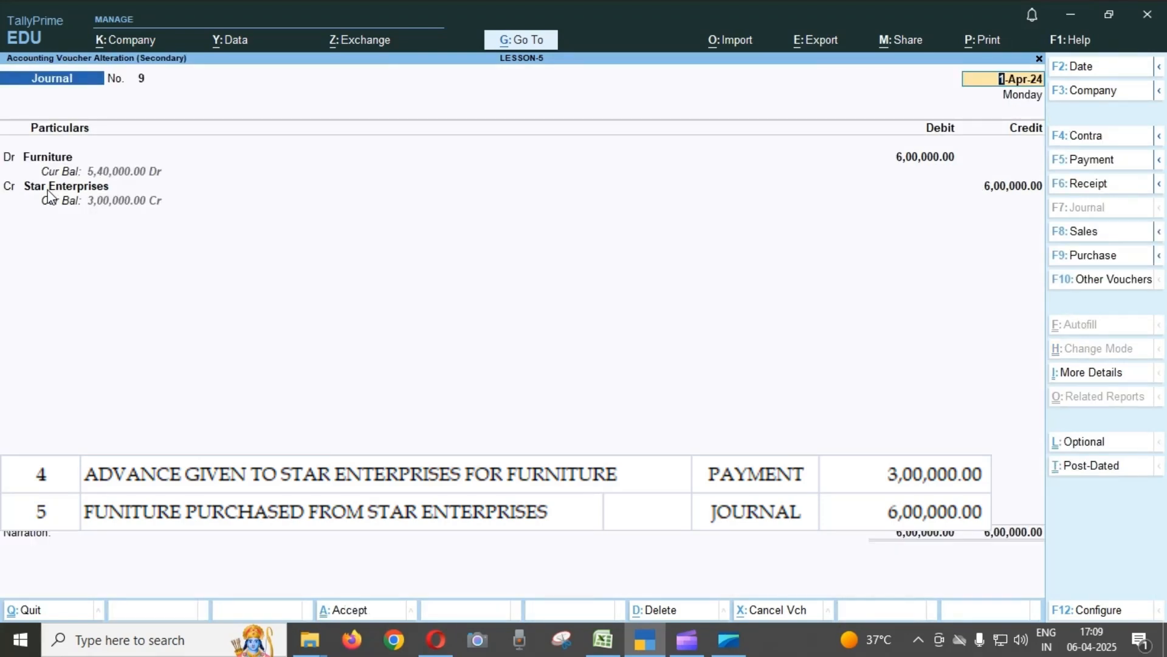
pyautogui.click(920, 162)
pyautogui.press('BackSpace')
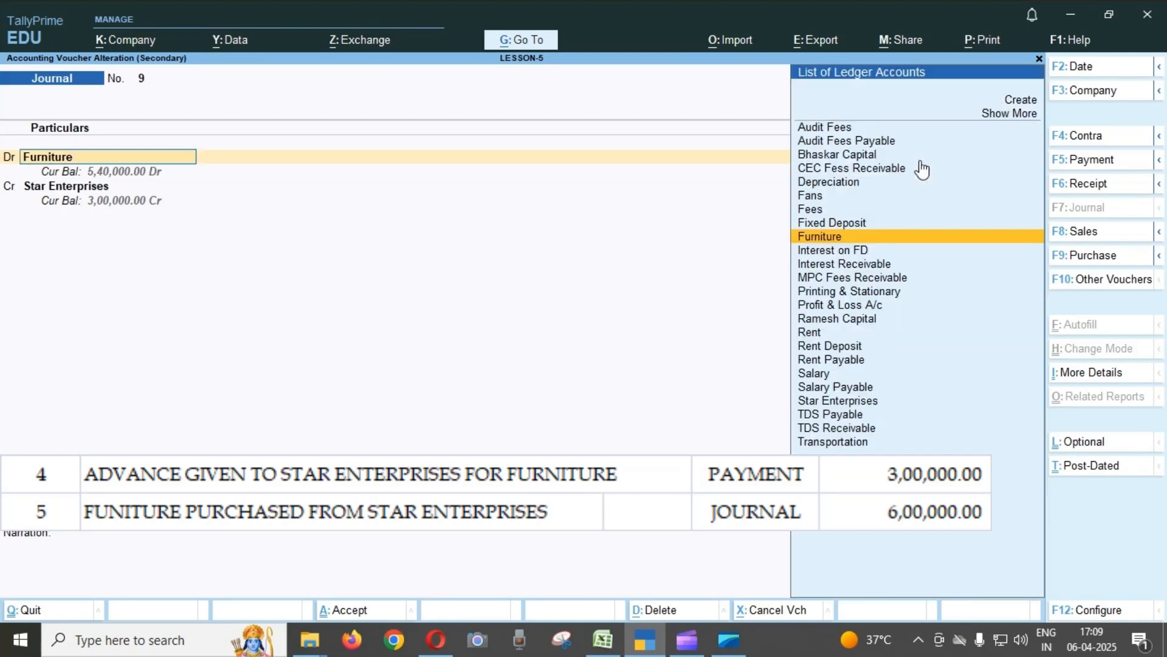
pyautogui.press('Return')
pyautogui.press('Return')
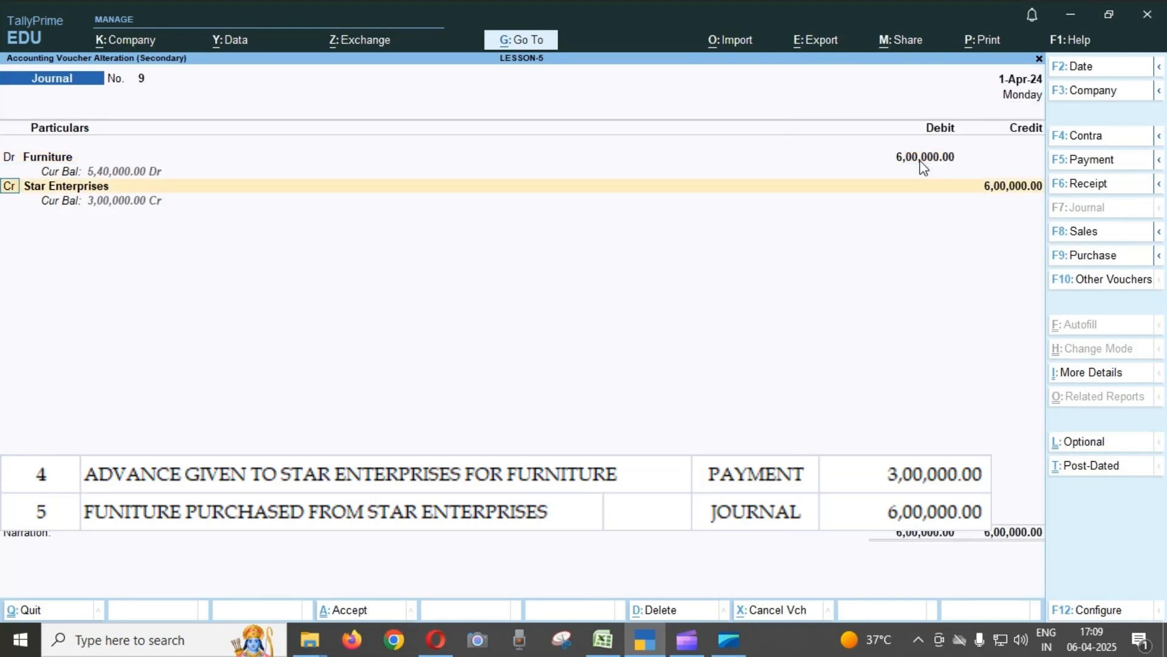
pyautogui.press('Return')
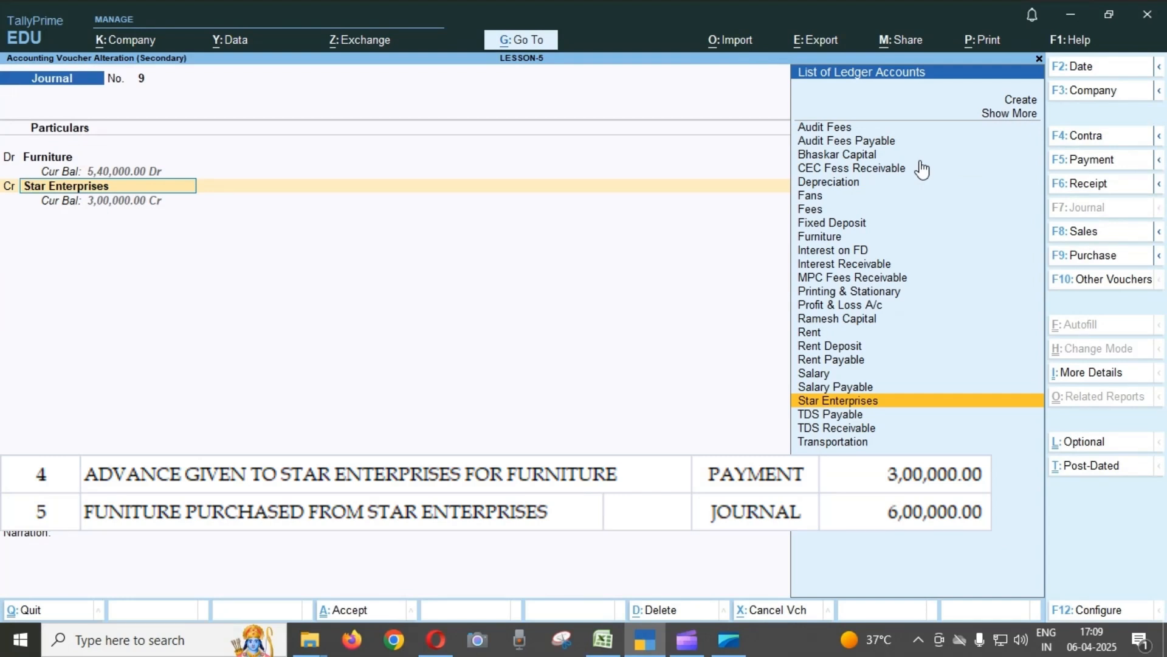
pyautogui.press('Return')
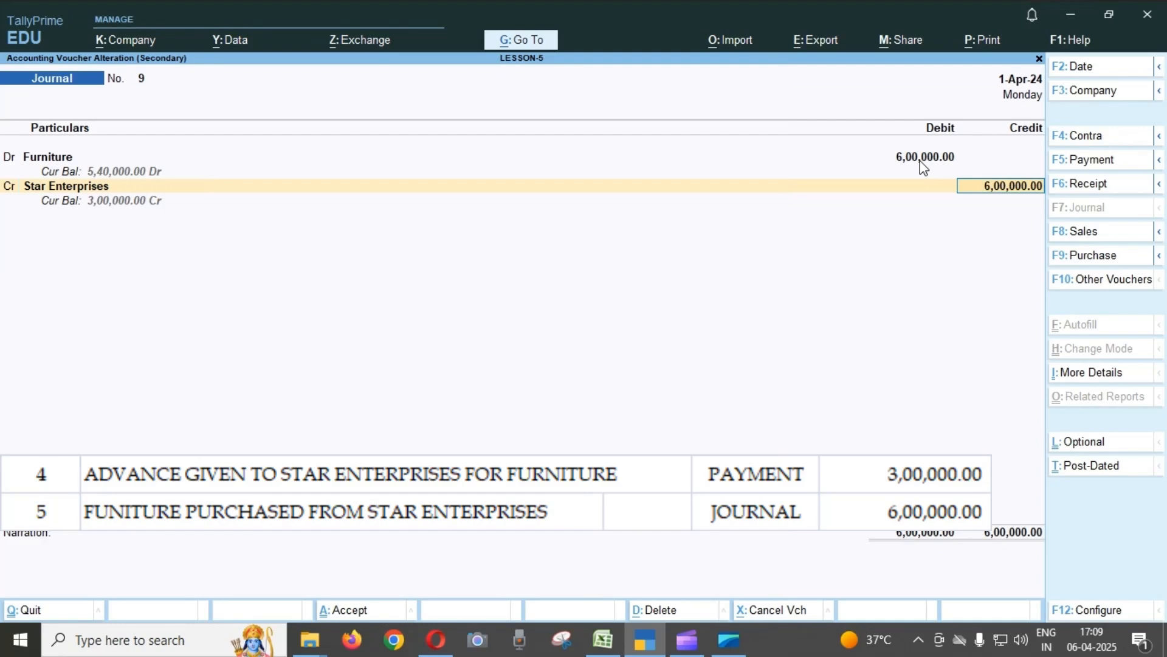
# Open the Star Enterprises ledger master from the voucher's credit line, check its group, and quit it without saving.
pyautogui.press('BackSpace')
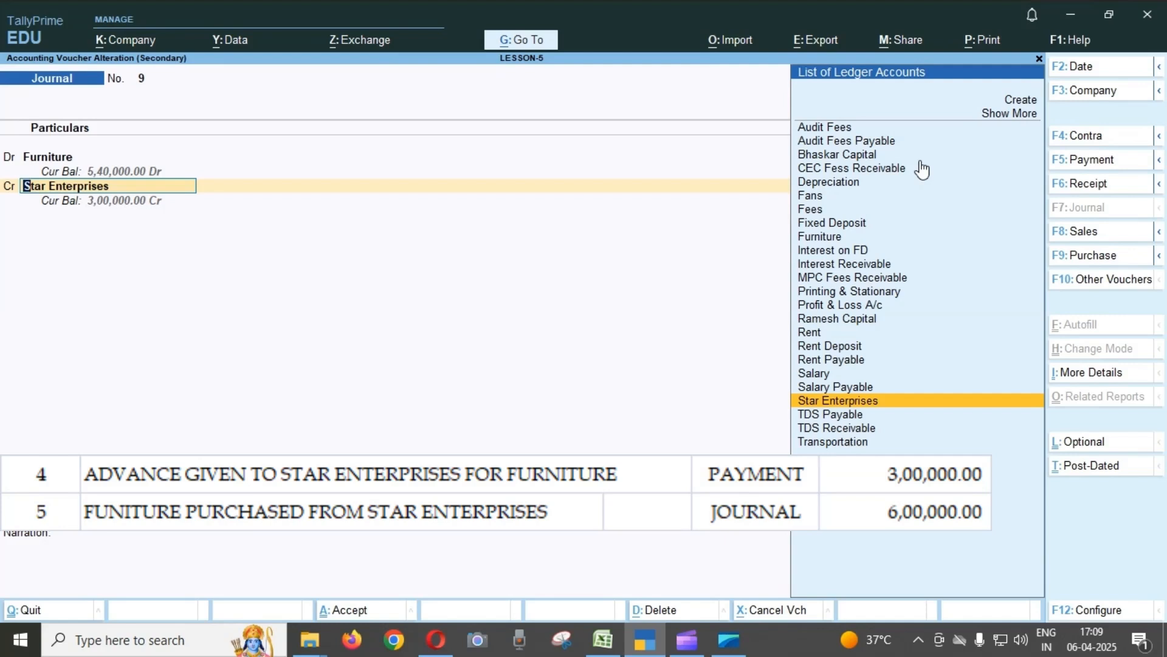
pyautogui.press('ctrl')
pyautogui.hotkey('ctrl', 'Return')
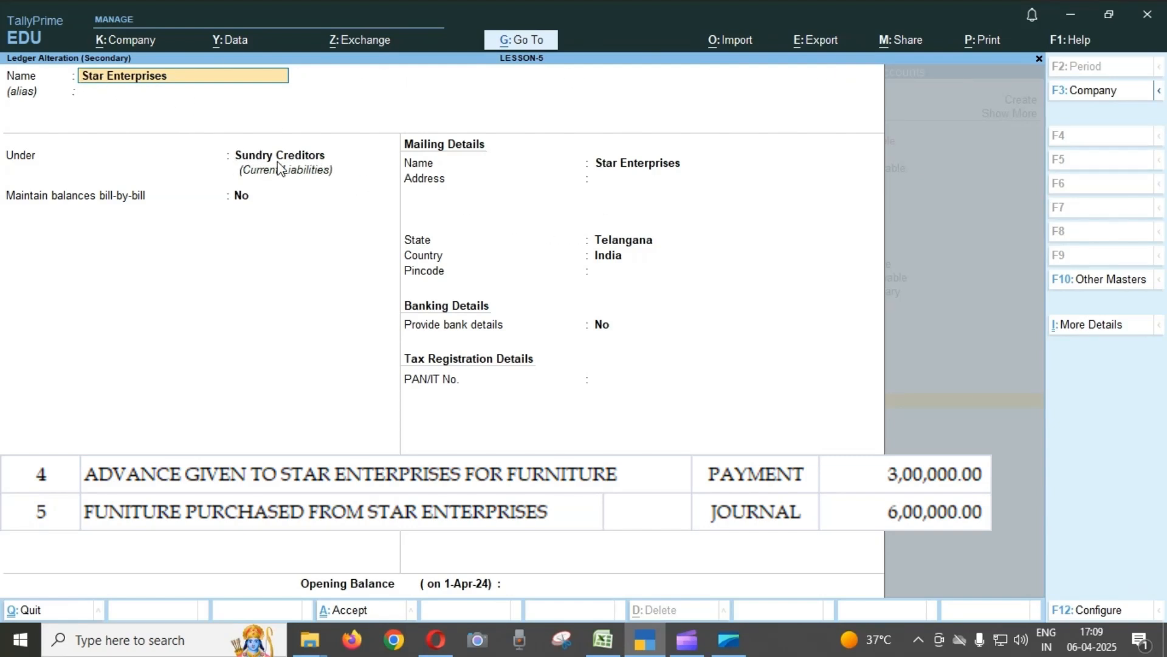
pyautogui.press('Escape')
pyautogui.press('Escape')
pyautogui.press('y')
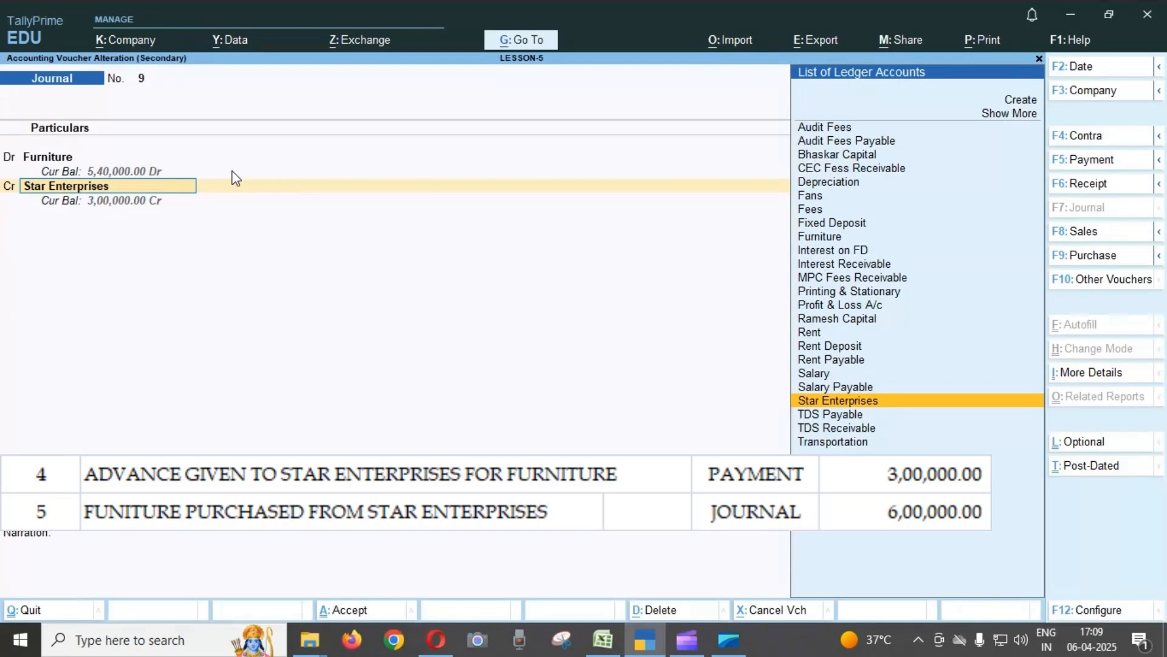
# Go through the Star Enterprises credit amount and the narration, and accept Journal voucher No. 9.
pyautogui.press('Return')
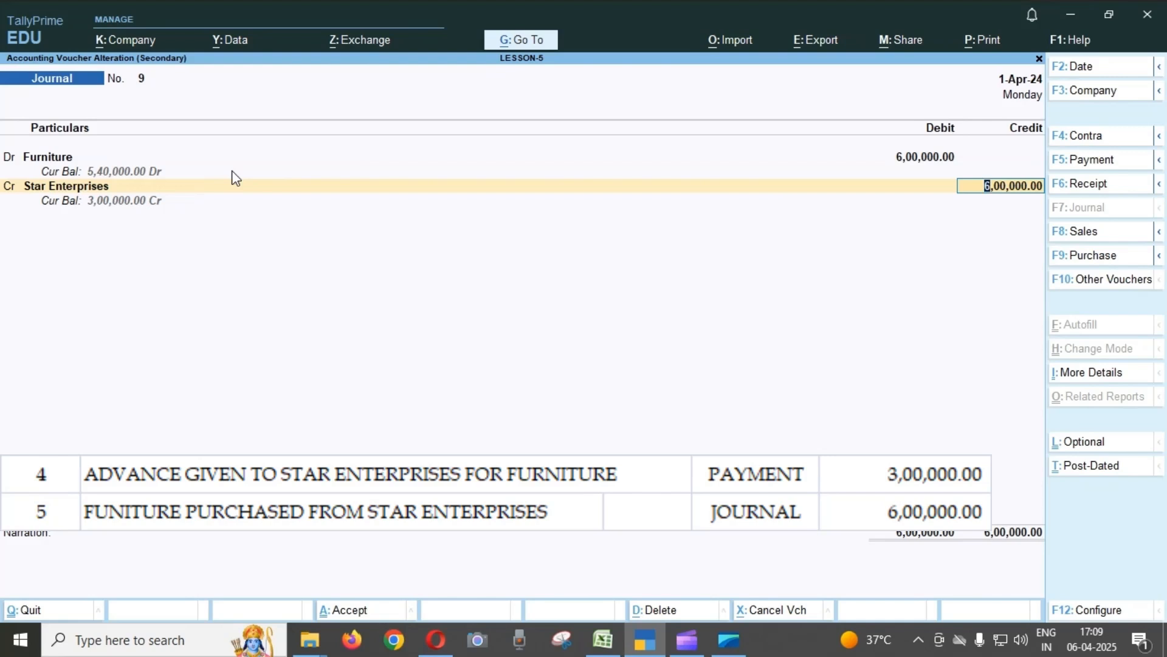
pyautogui.press('Return')
pyautogui.press('Return')
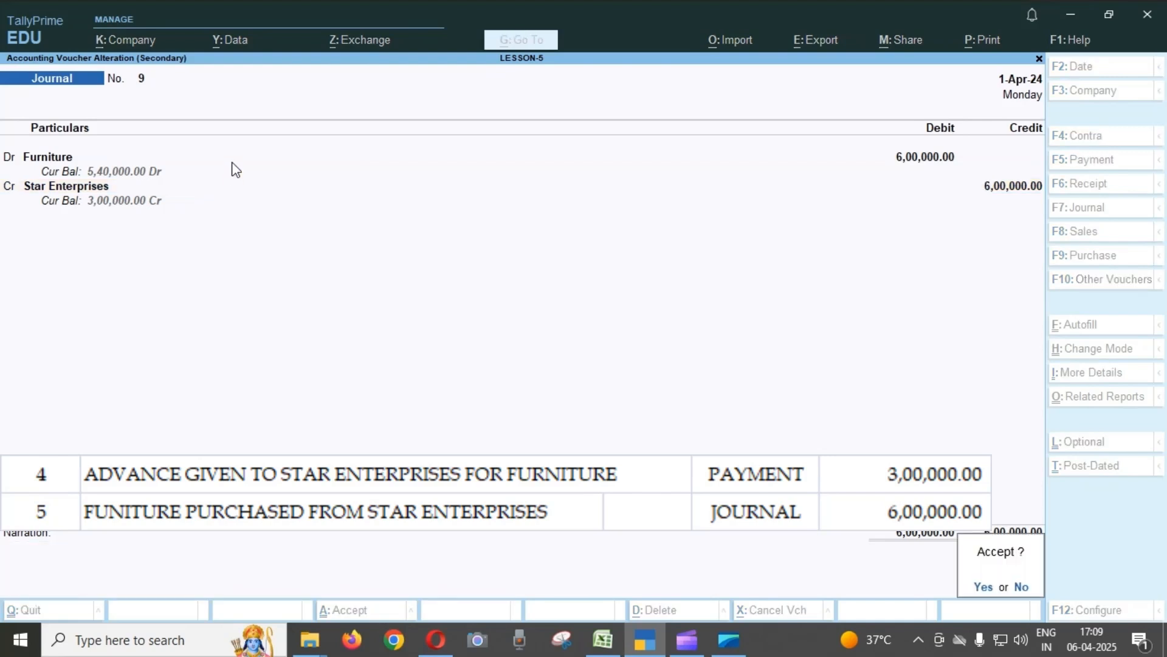
pyautogui.press('Return')
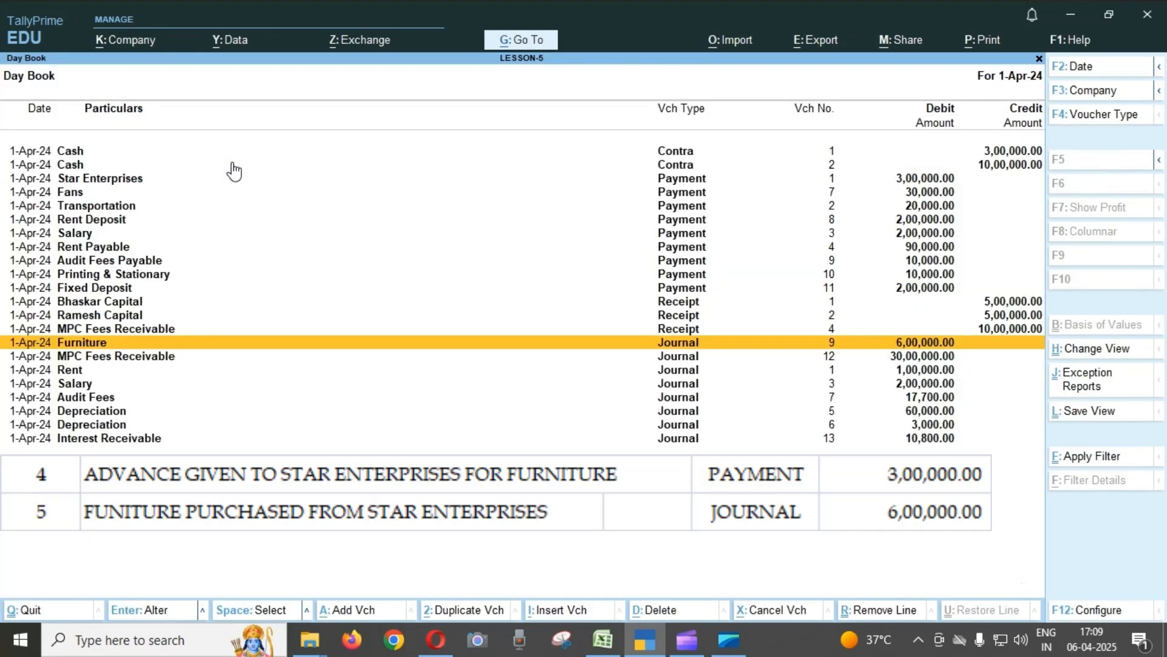
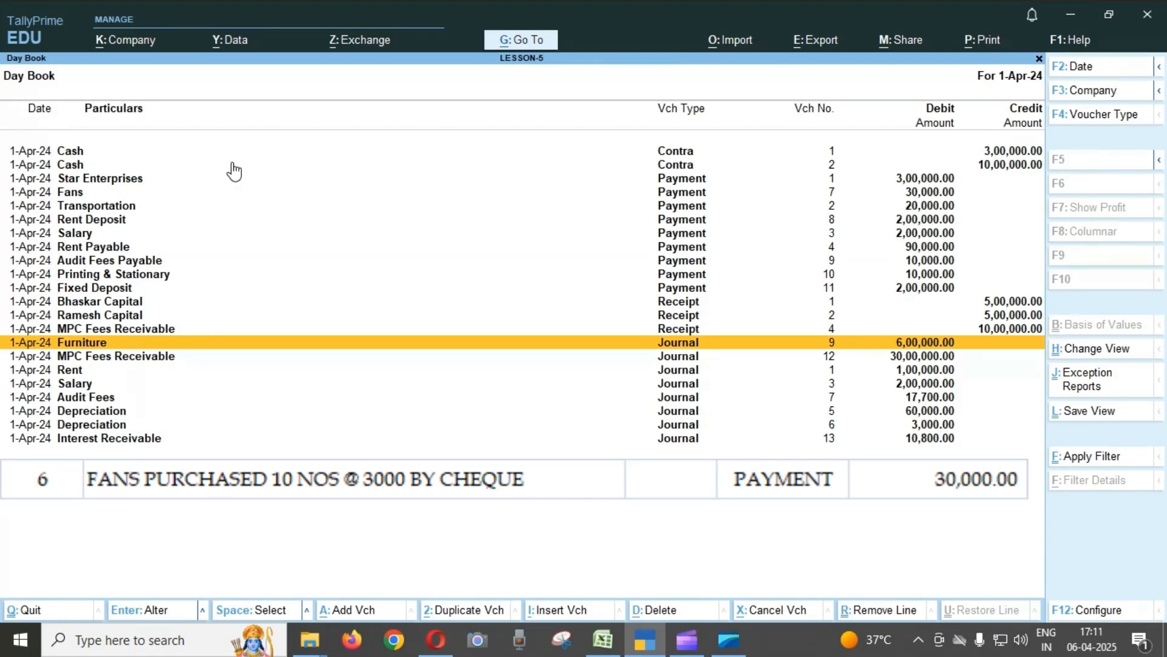
# Open Payment voucher No. 7 for the fans purchased by cheque from the Day Book.
pyautogui.press('Up')
pyautogui.press('Up')
pyautogui.press('Up')
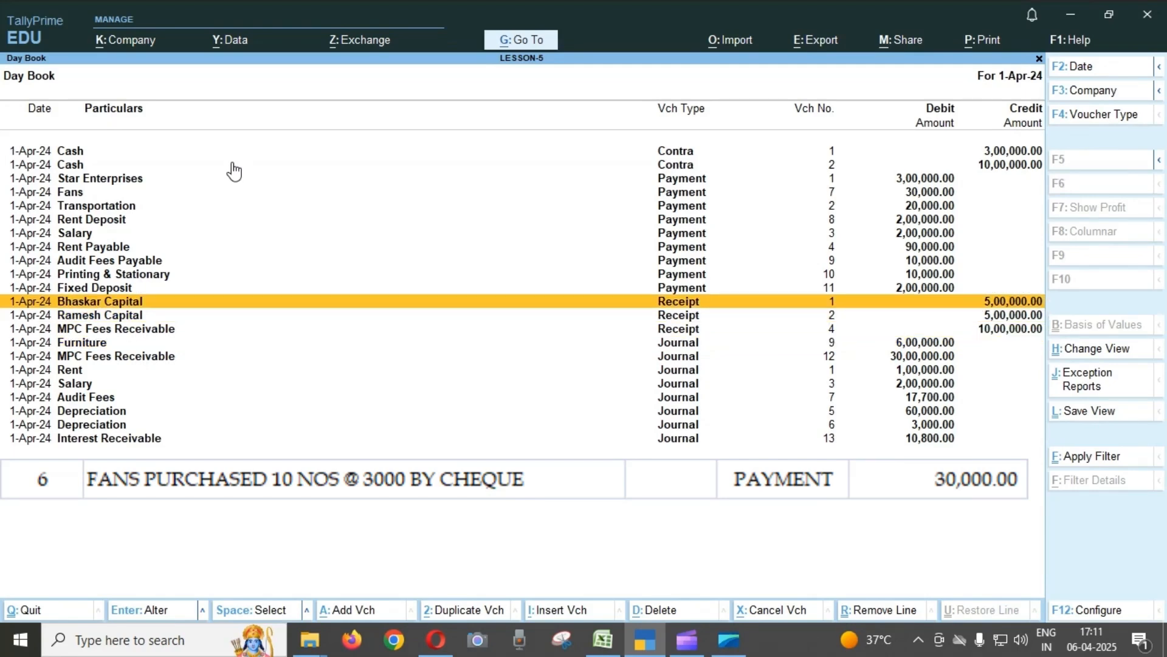
pyautogui.press('Up')
pyautogui.press('Up')
pyautogui.press('Up')
pyautogui.press('Up')
pyautogui.press('Up')
pyautogui.press('Up')
pyautogui.press('Up')
pyautogui.press('Up')
pyautogui.press('Up')
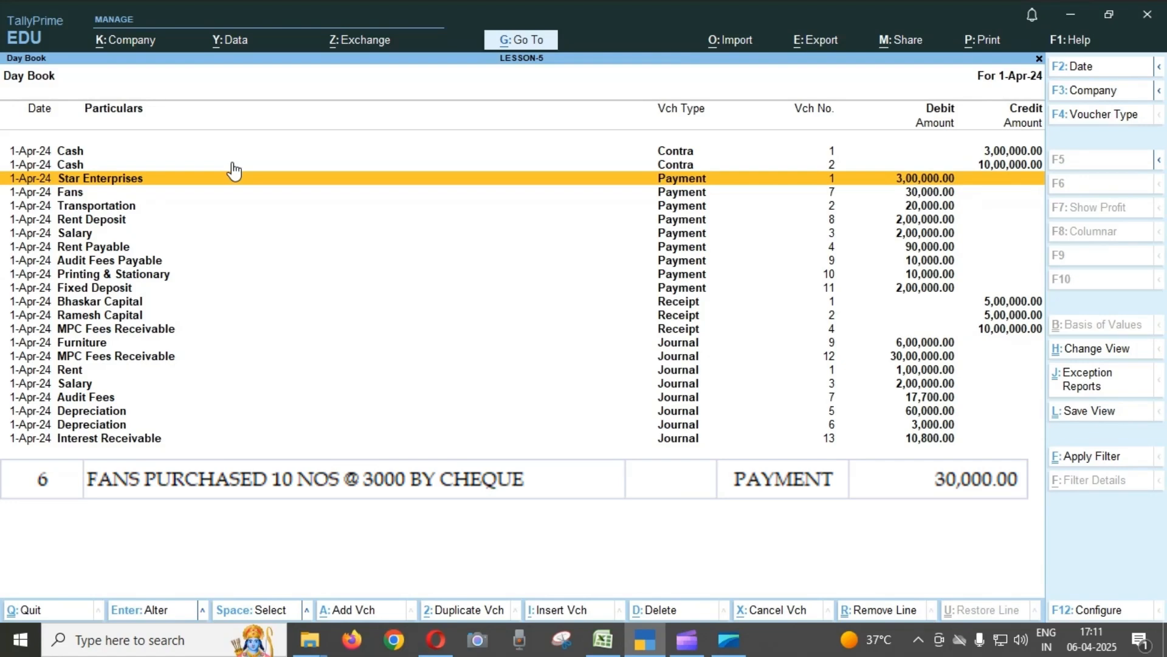
pyautogui.press('Down')
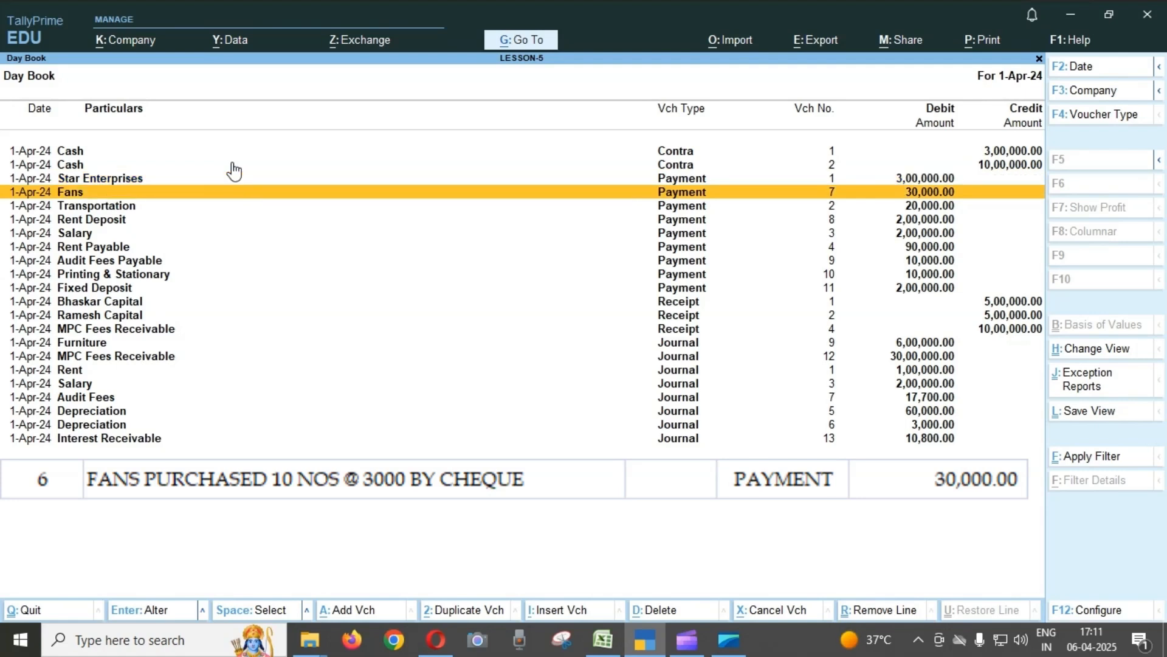
pyautogui.press('Return')
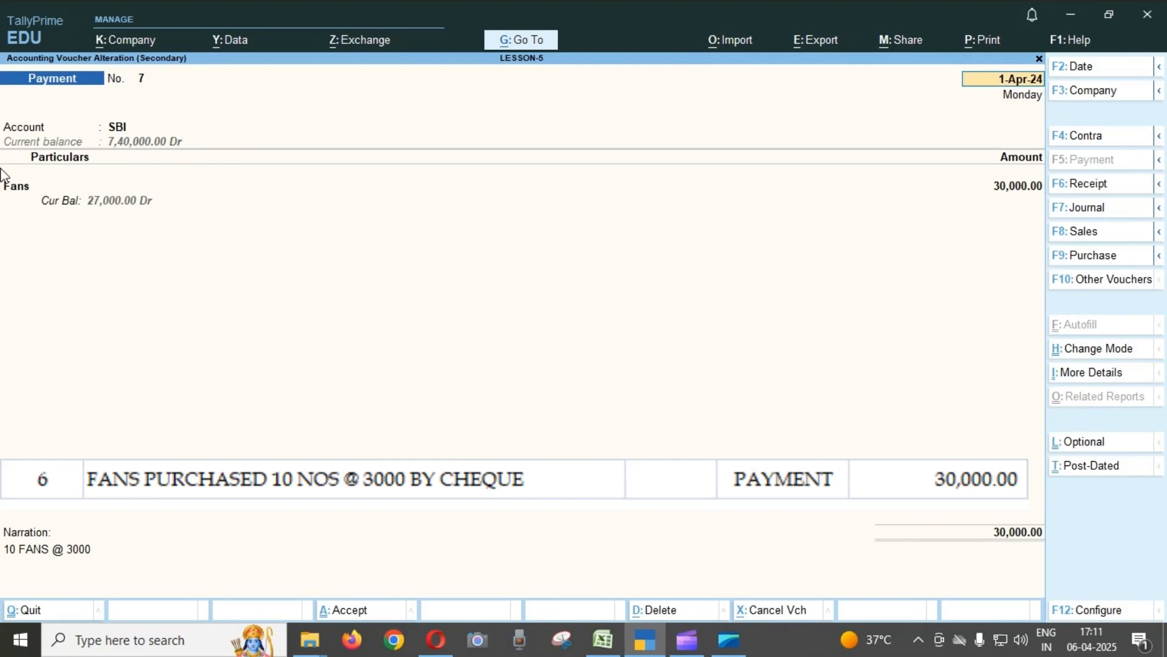
# Open the Fans ledger master from the voucher line, check its group, and quit it without saving.
pyautogui.click(32, 193)
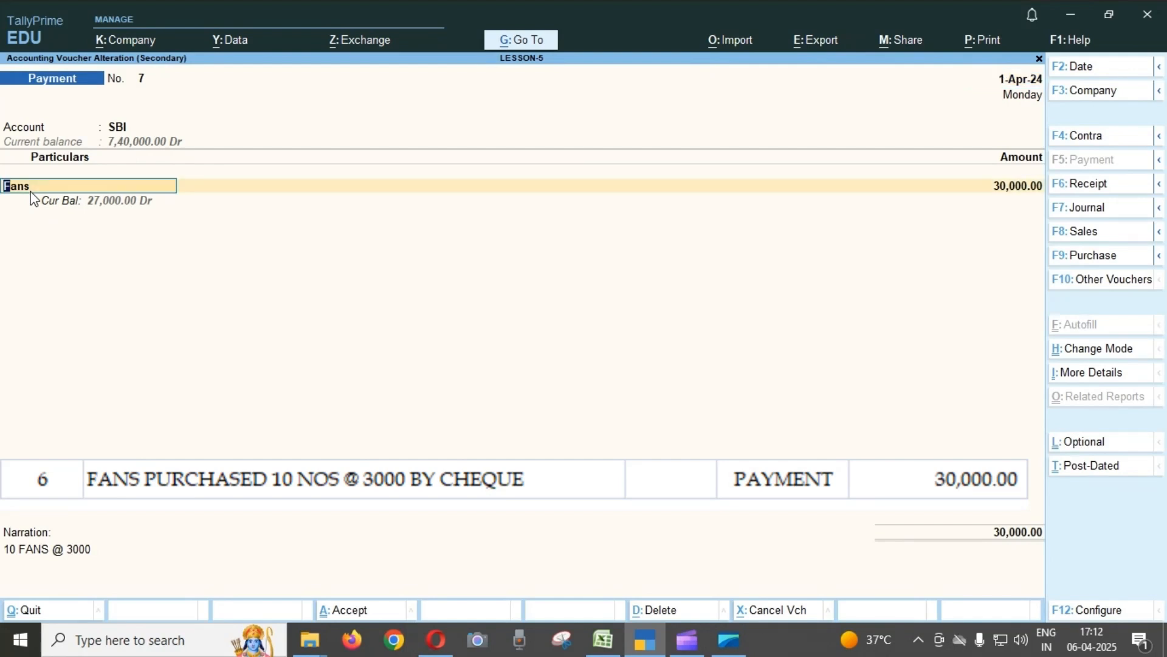
pyautogui.hotkey('ctrl', 'Return')
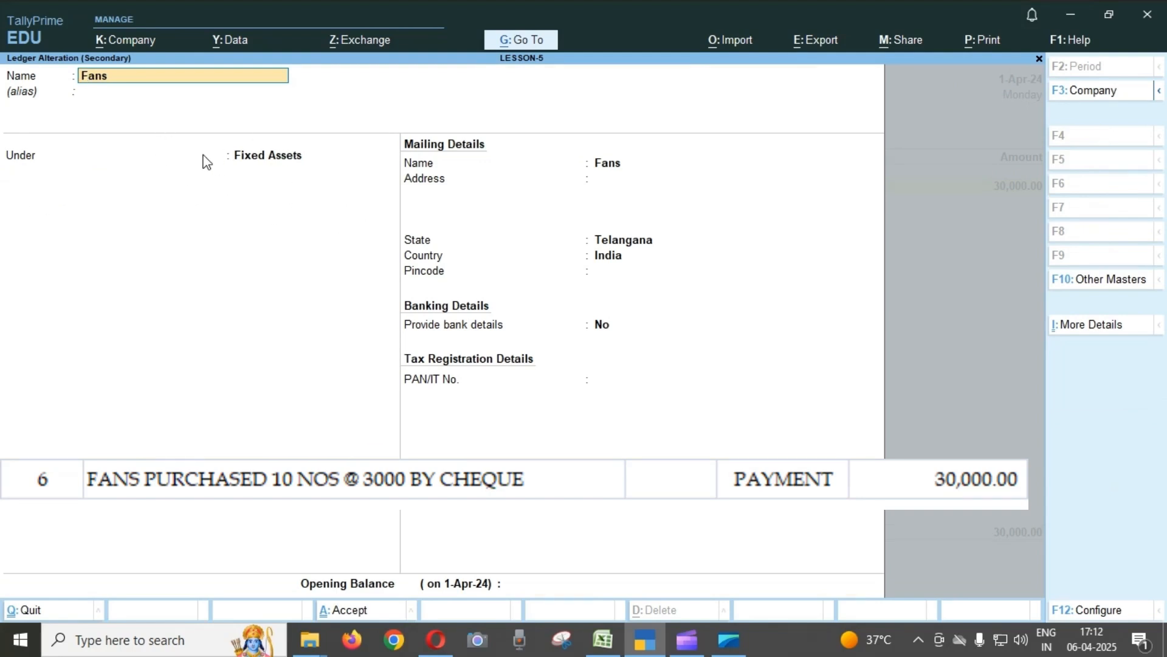
pyautogui.press('BackSpace')
pyautogui.press('Escape')
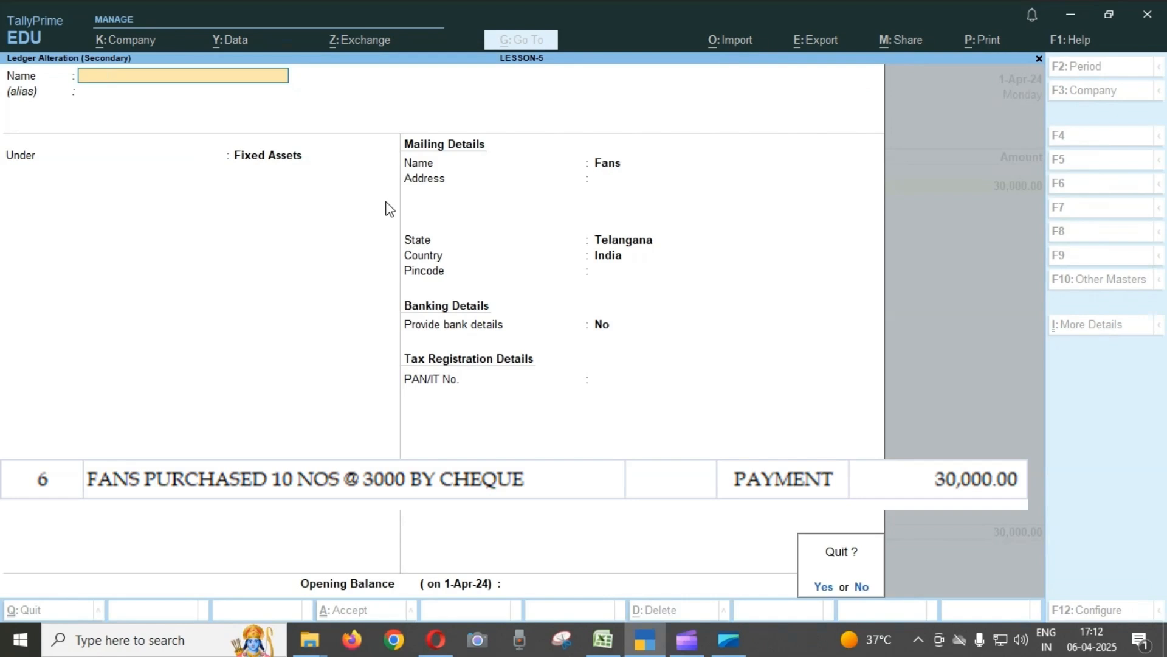
pyautogui.press('y')
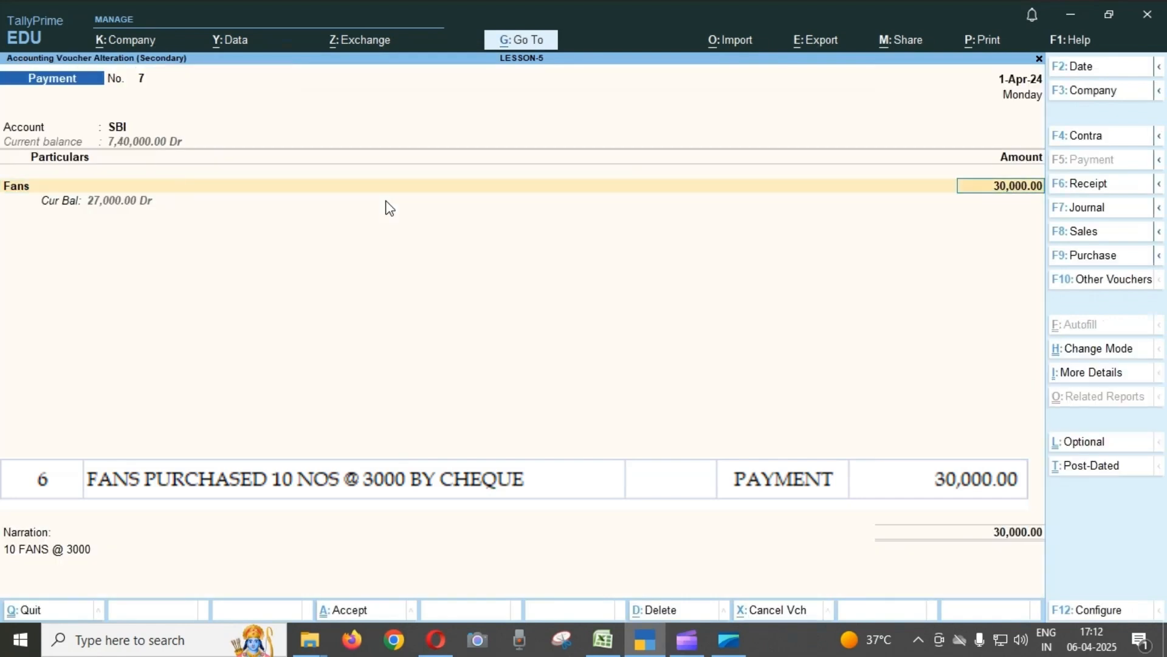
# Check the Fans amount and narration in Payment voucher No. 7 and quit the voucher without saving.
pyautogui.press('Return')
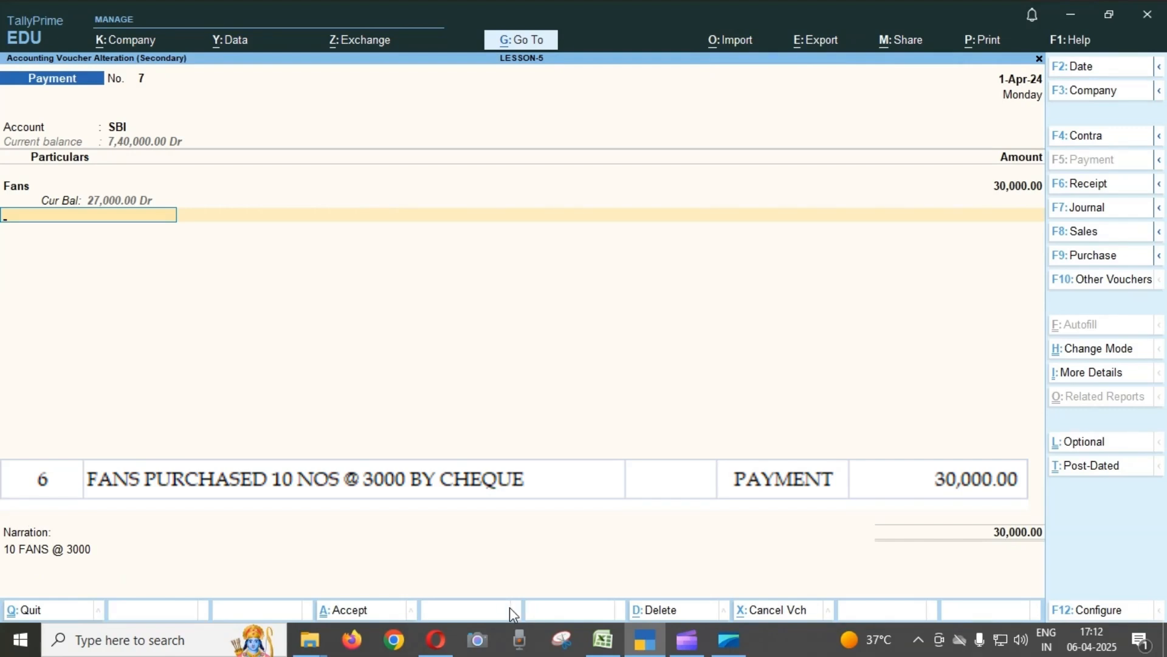
pyautogui.press('Escape')
pyautogui.press('y')
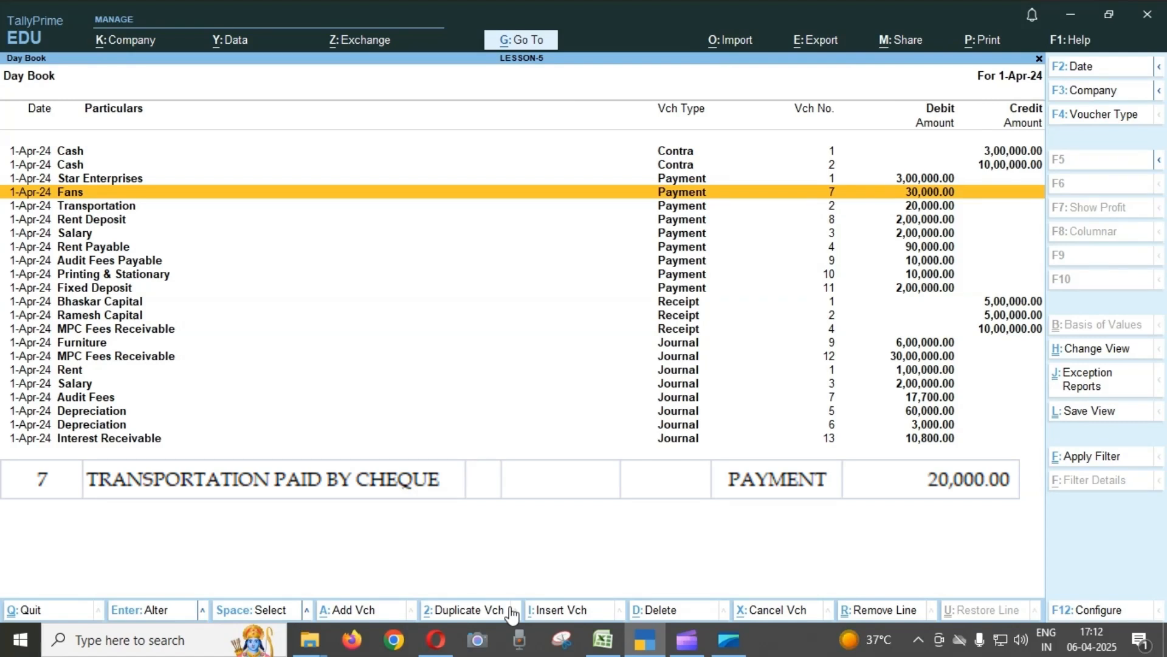
# Open Payment voucher No. 2 for transportation, check its account, ledger and amount, and quit without saving.
pyautogui.press('Down')
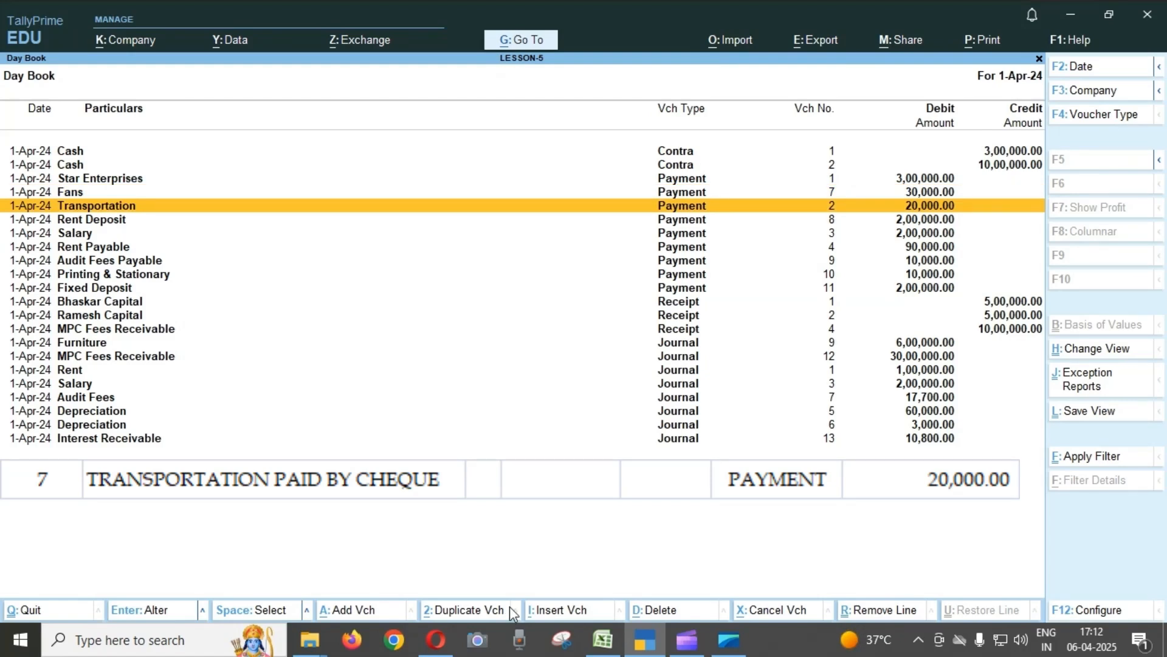
pyautogui.press('Return')
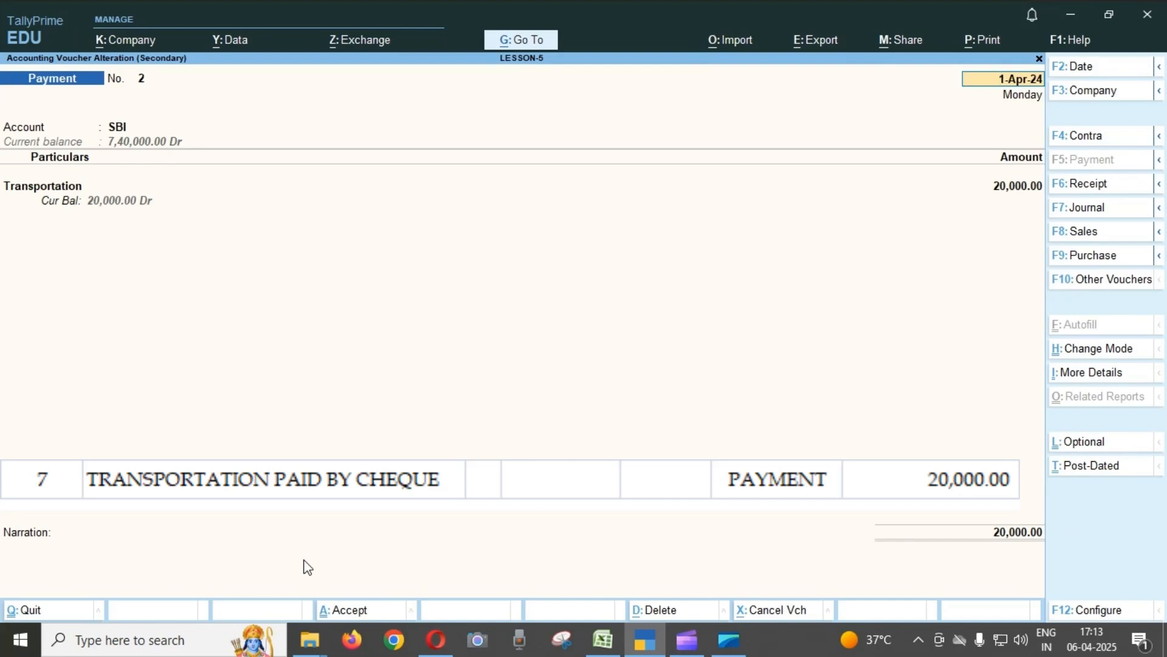
pyautogui.press('BackSpace')
pyautogui.press('Escape')
pyautogui.press('y')
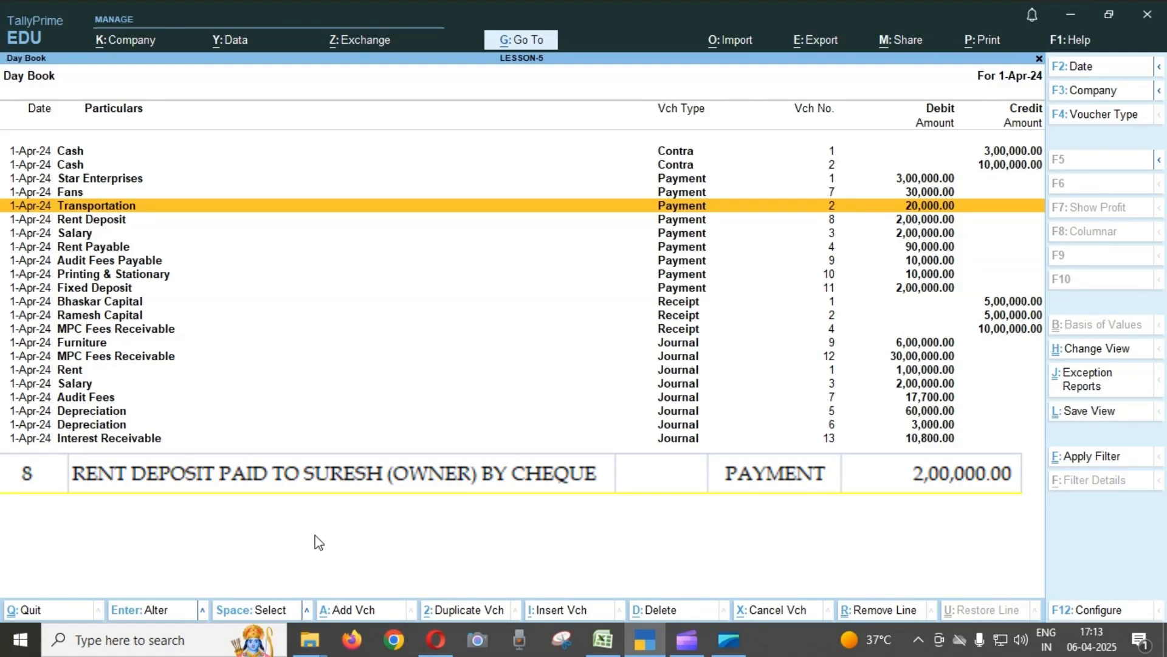
# Open Payment voucher No. 8 for the rent deposit, check its account, ledger and amount, and quit without saving.
pyautogui.press('Down')
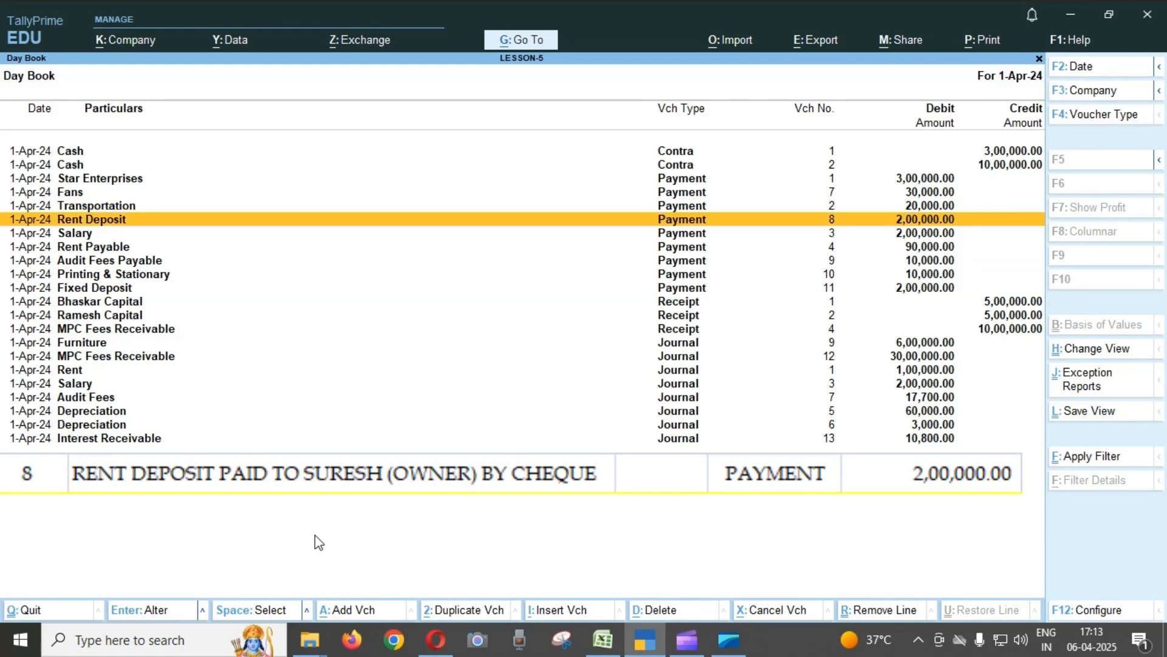
pyautogui.press('Return')
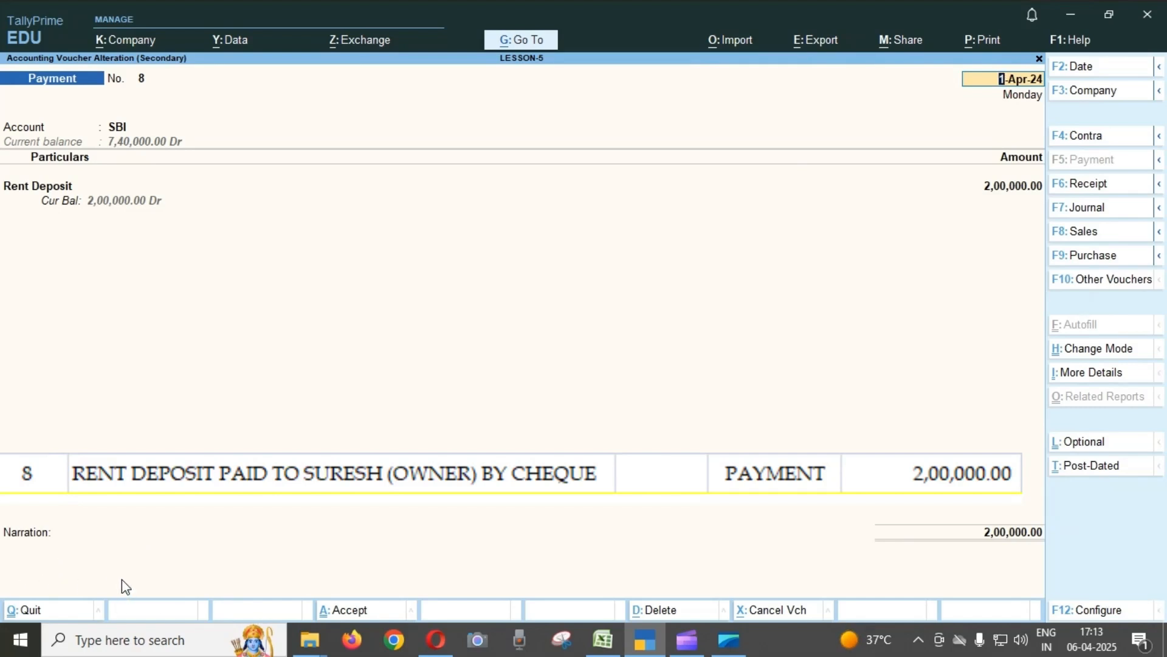
pyautogui.press('BackSpace')
pyautogui.press('Escape')
pyautogui.press('Return')
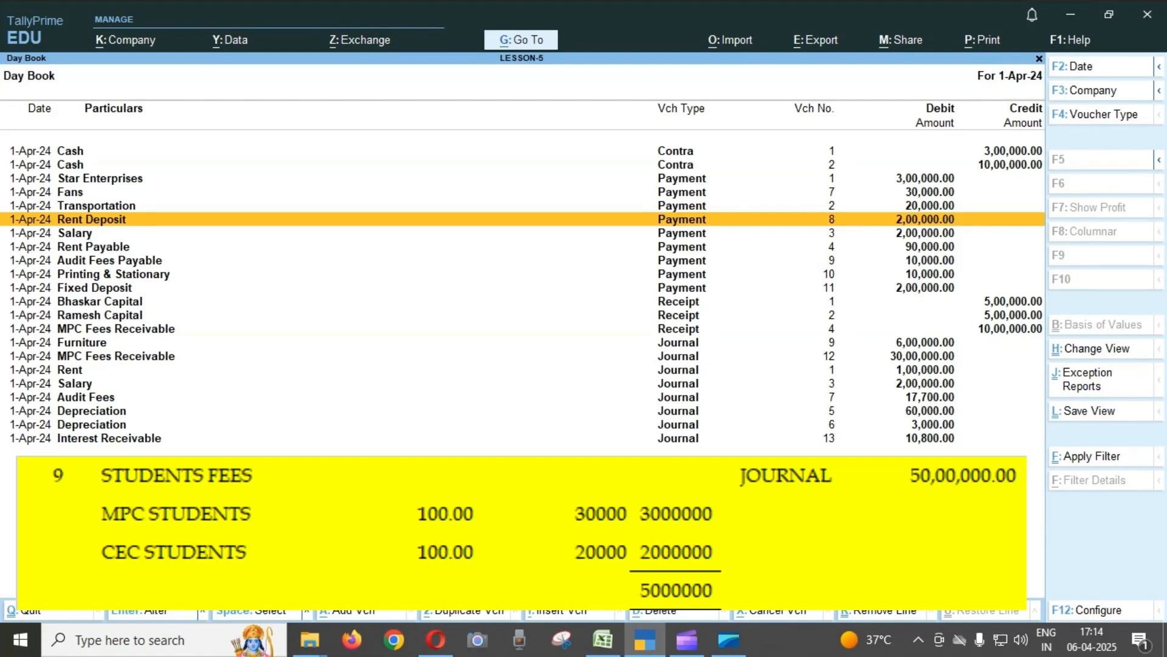
# Open Journal voucher No. 12 for the MPC and CEC student fees from the Day Book.
pyautogui.press('Down')
pyautogui.press('Down')
pyautogui.press('Down')
pyautogui.press('Down')
pyautogui.press('Down')
pyautogui.press('Down')
pyautogui.press('Down')
pyautogui.press('Down')
pyautogui.press('Down')
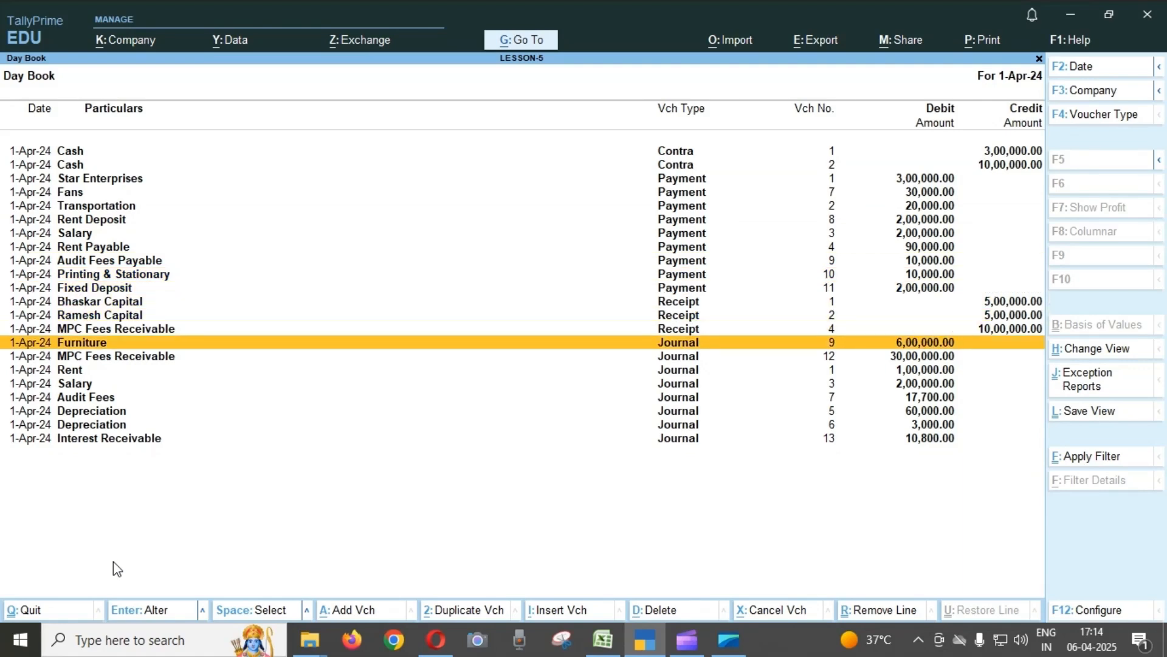
pyautogui.press('Down')
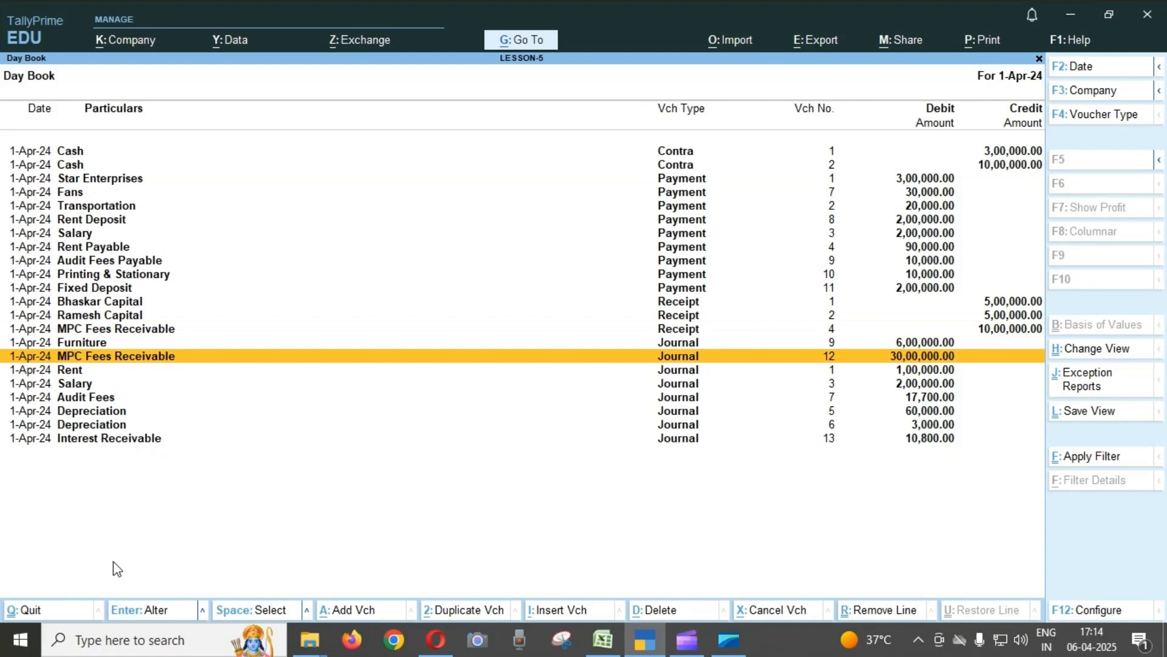
pyautogui.press('Return')
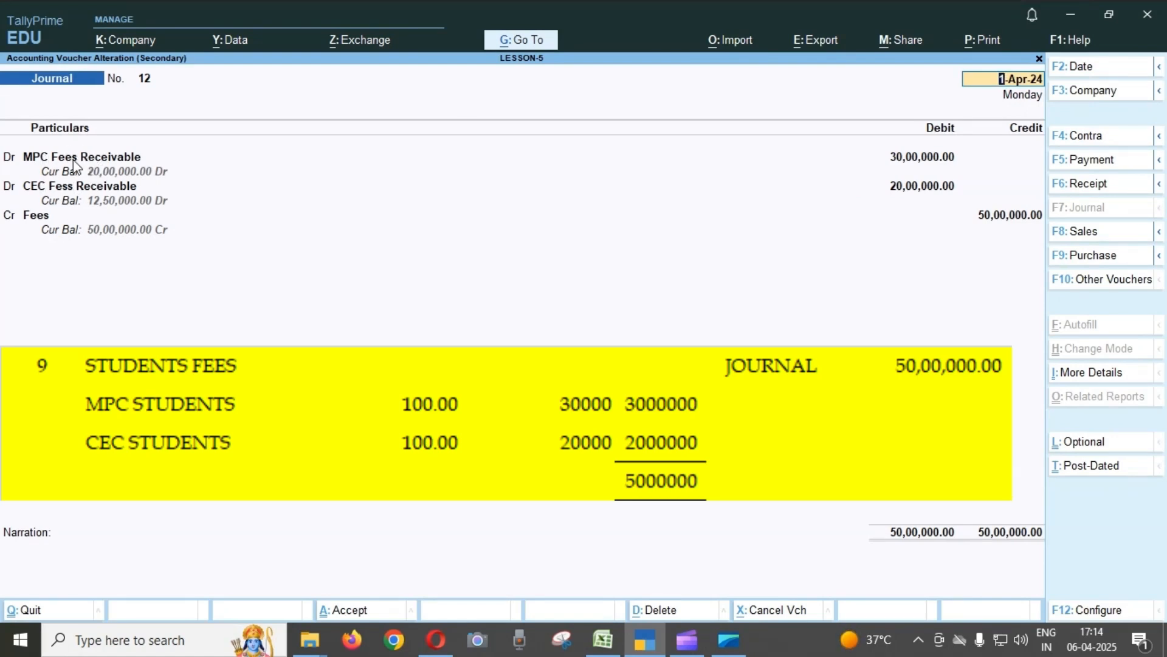
# Go through the MPC and CEC fees receivable debits and the Fees credit in Journal voucher No. 12, and quit without saving.
pyautogui.click(126, 160)
pyautogui.press('Return')
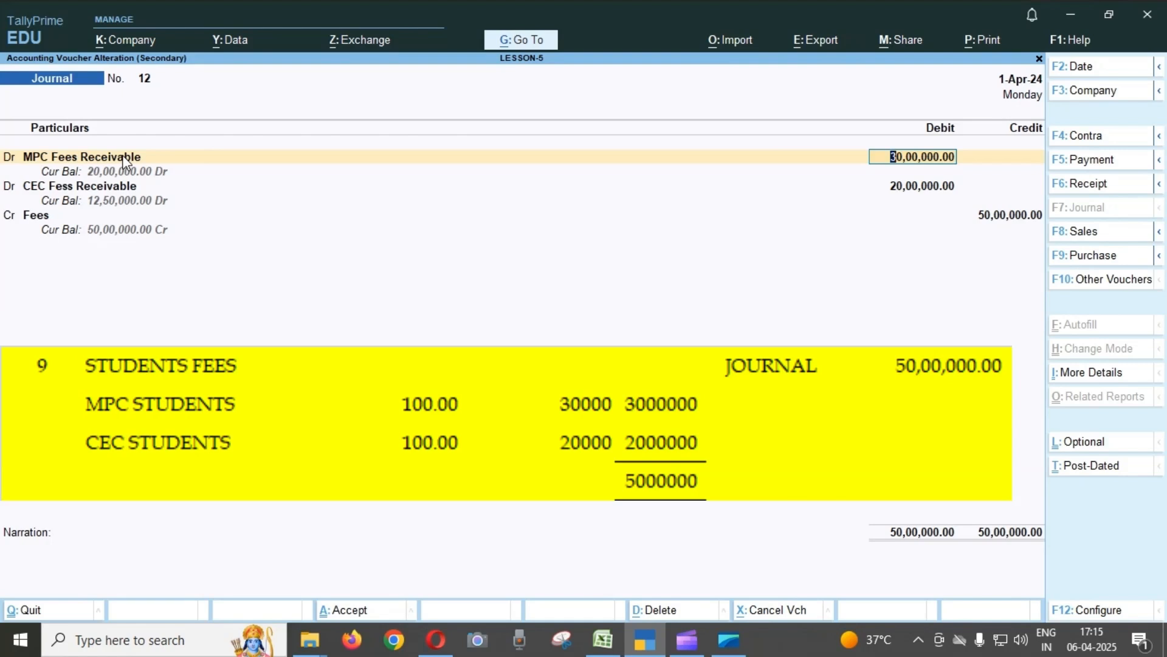
pyautogui.press('Return')
pyautogui.press('Return')
pyautogui.press('Return')
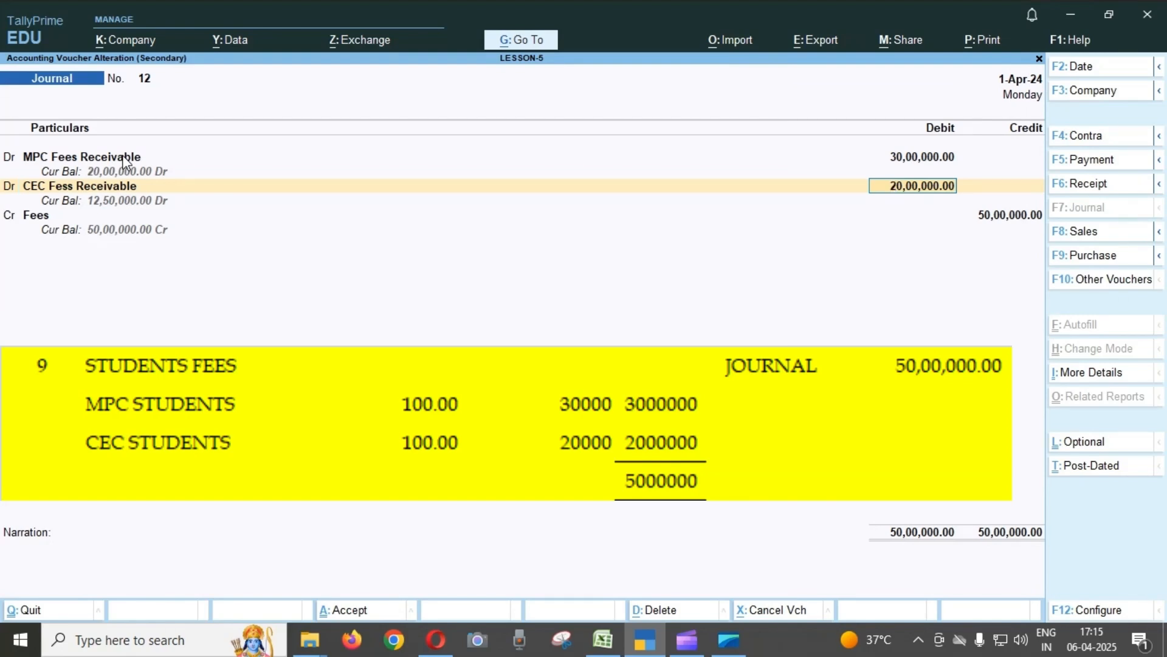
pyautogui.press('Return')
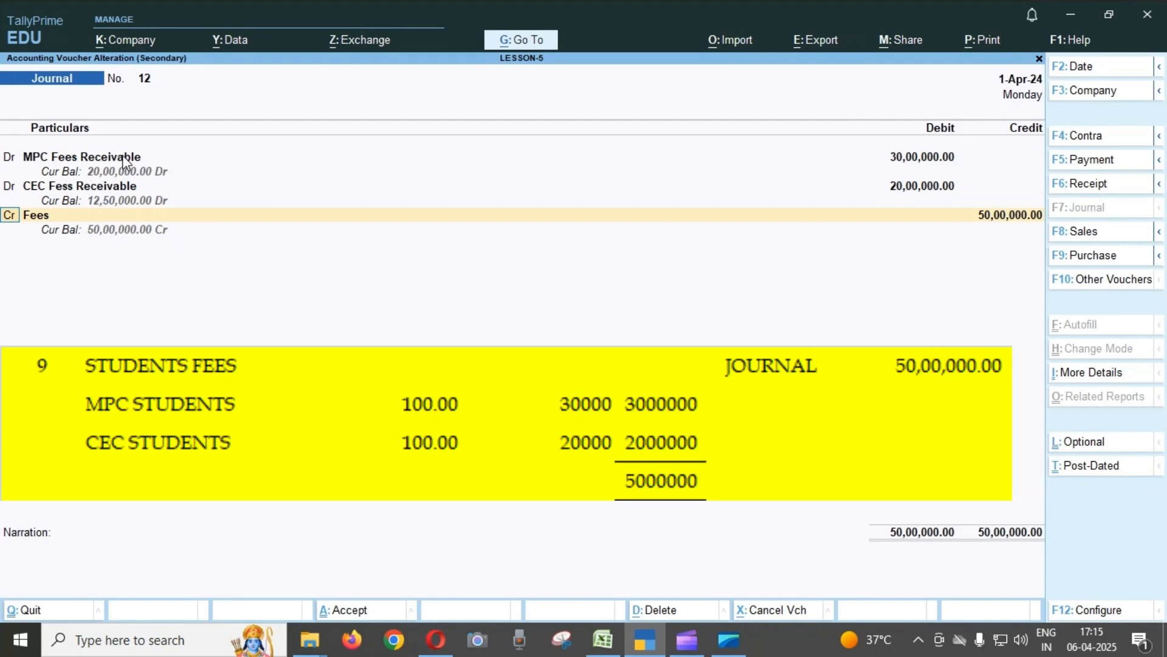
pyautogui.press('Return')
pyautogui.press('Return')
pyautogui.press('Escape')
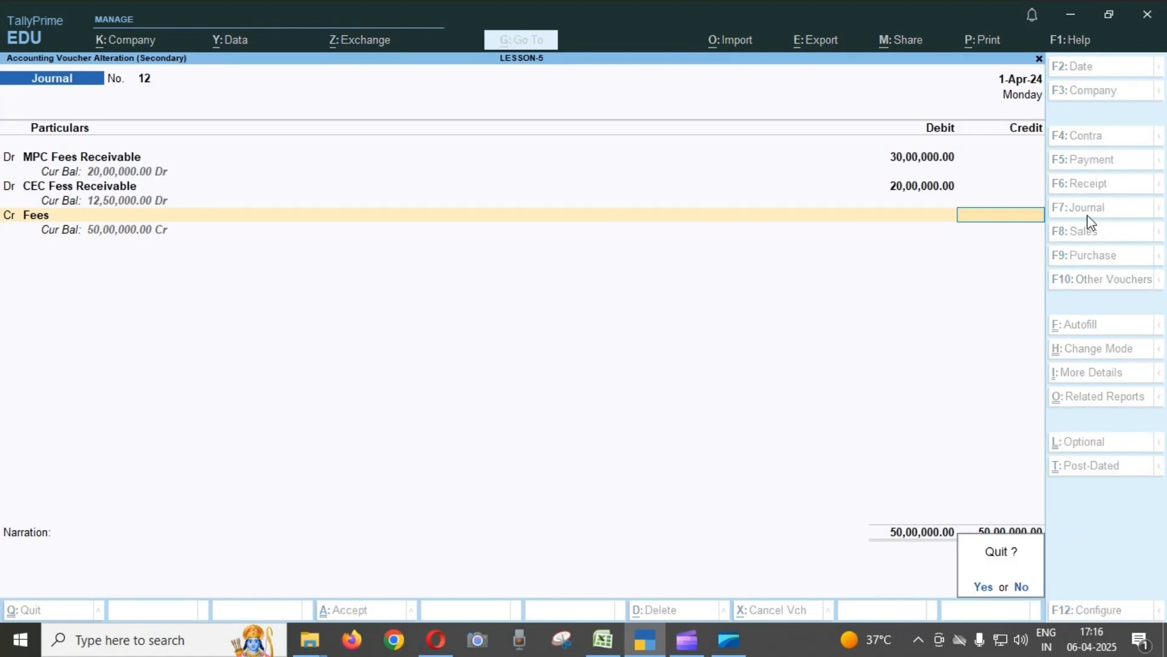
pyautogui.press('y')
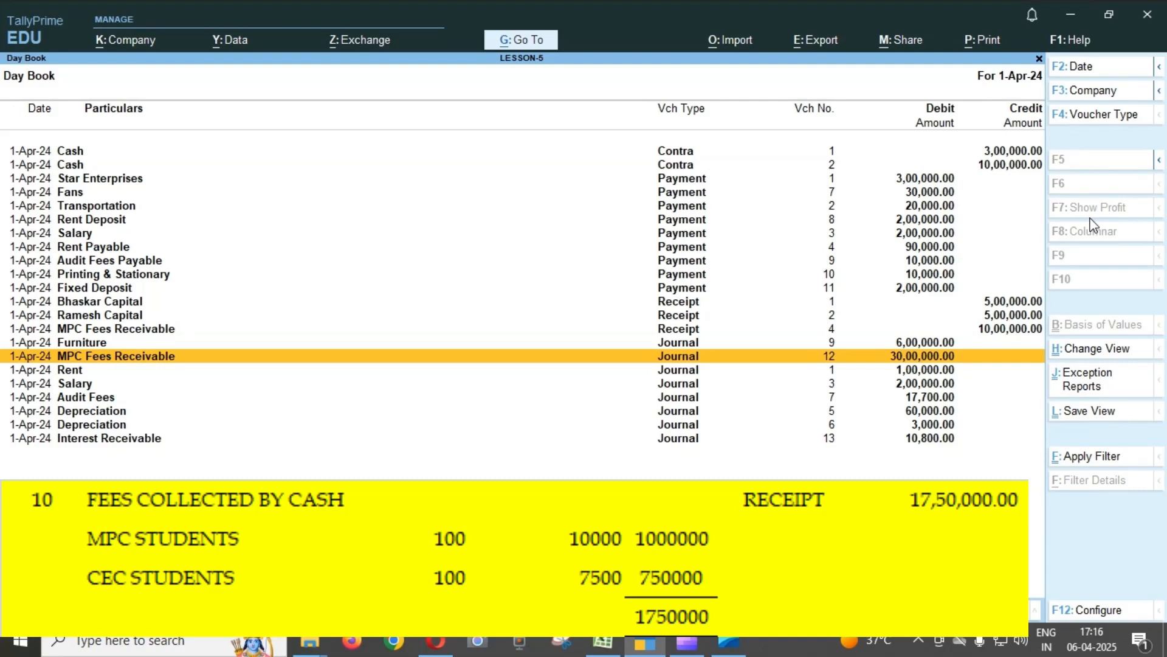
# Open Receipt voucher No. 4 for the student fees collected in cash from the Day Book.
pyautogui.press('Up')
pyautogui.press('Up')
pyautogui.press('Up')
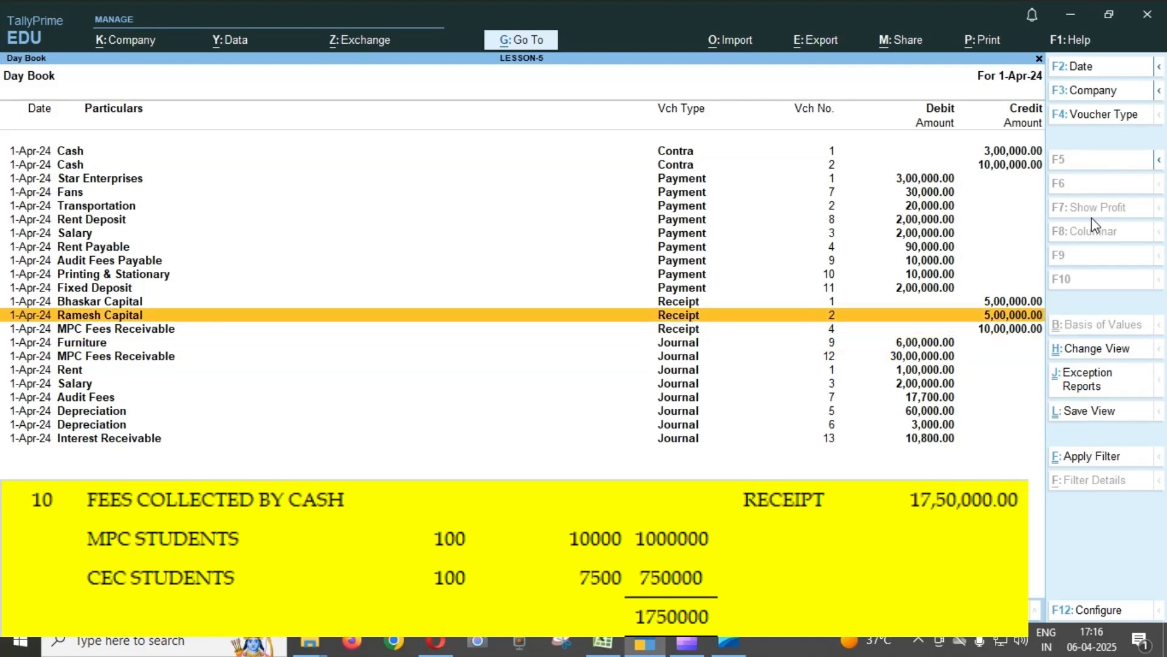
pyautogui.press('Down')
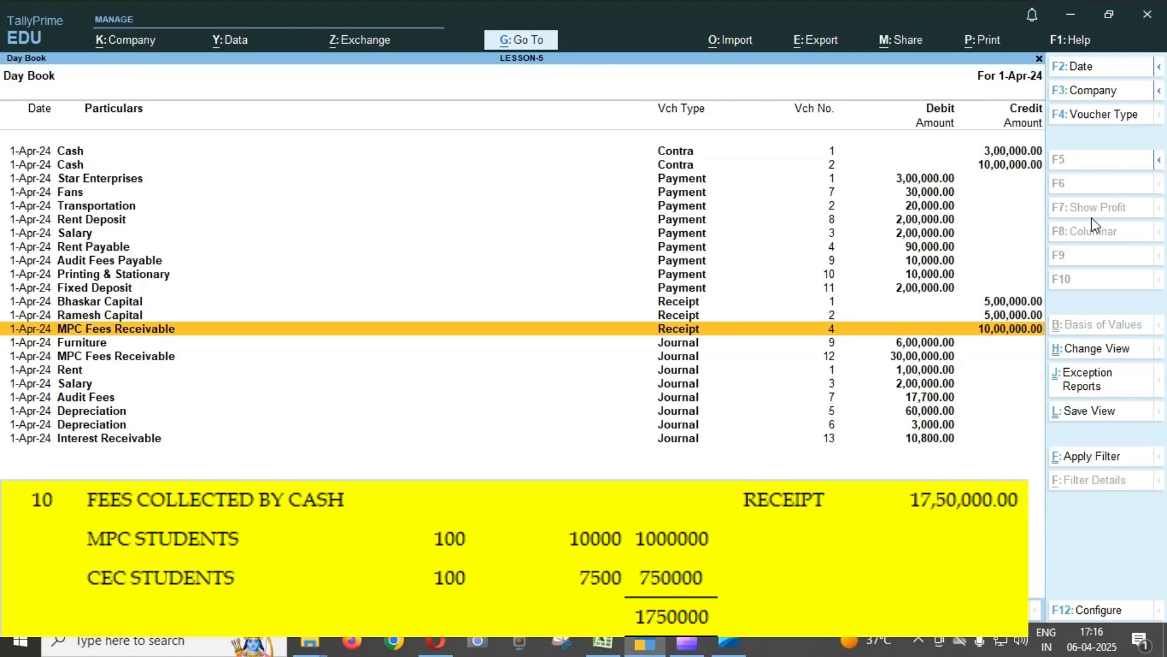
pyautogui.press('Return')
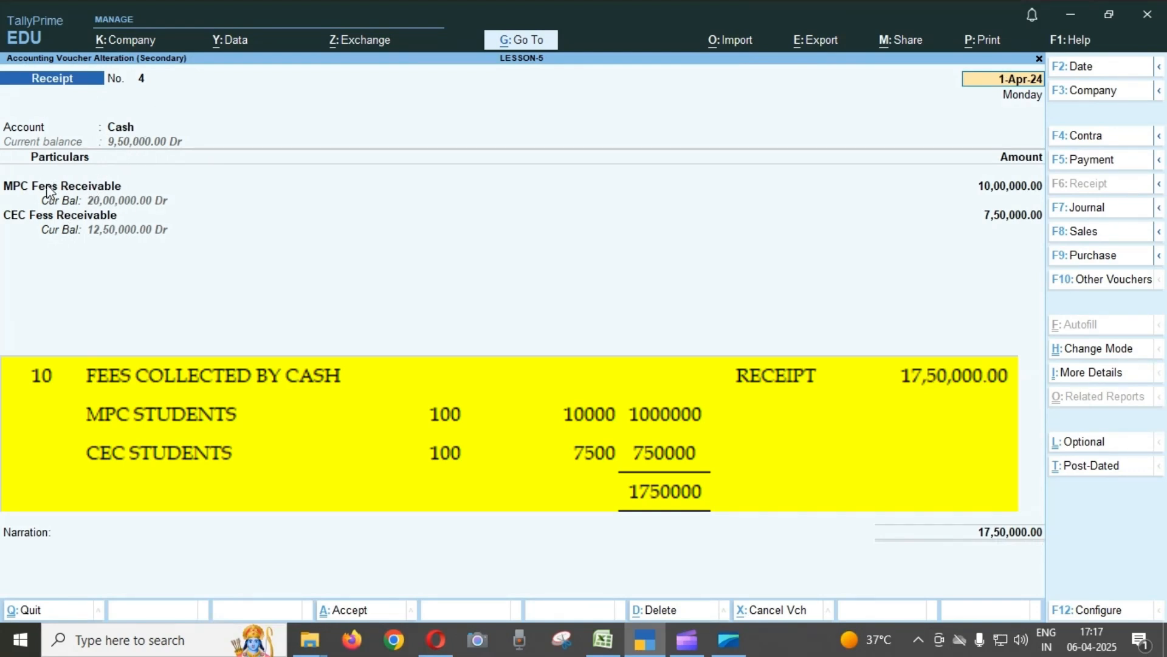
# Go through the MPC and CEC fees receivable lines and the narration of Receipt voucher No. 4, and quit without saving.
pyautogui.click(299, 187)
pyautogui.press('Return')
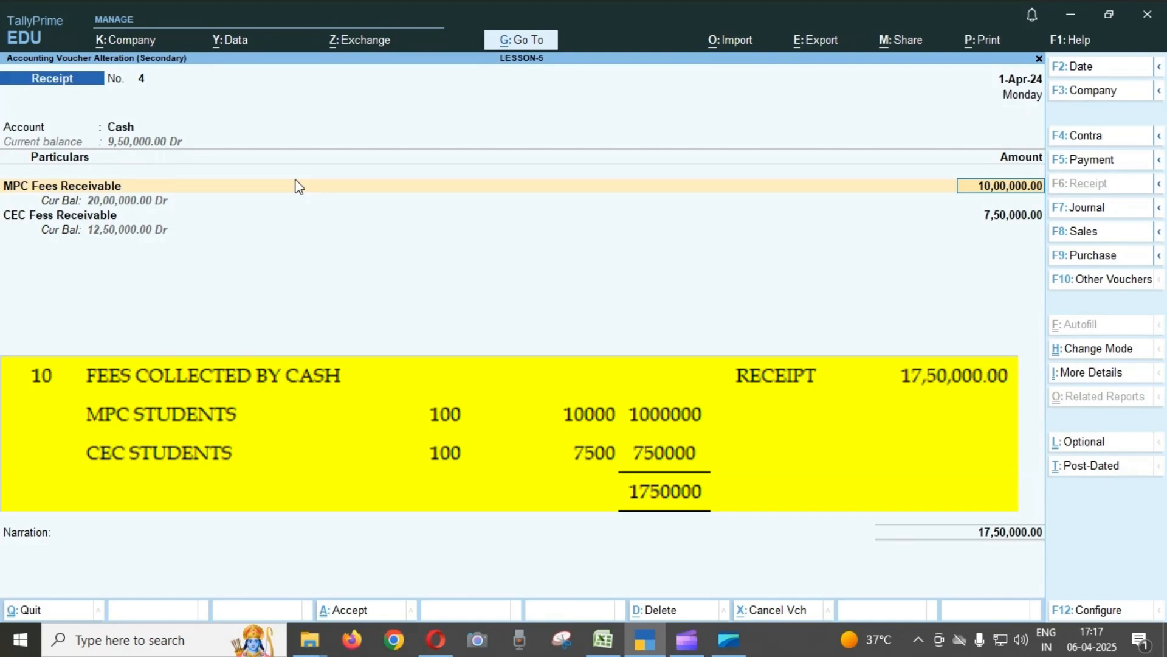
pyautogui.press('Return')
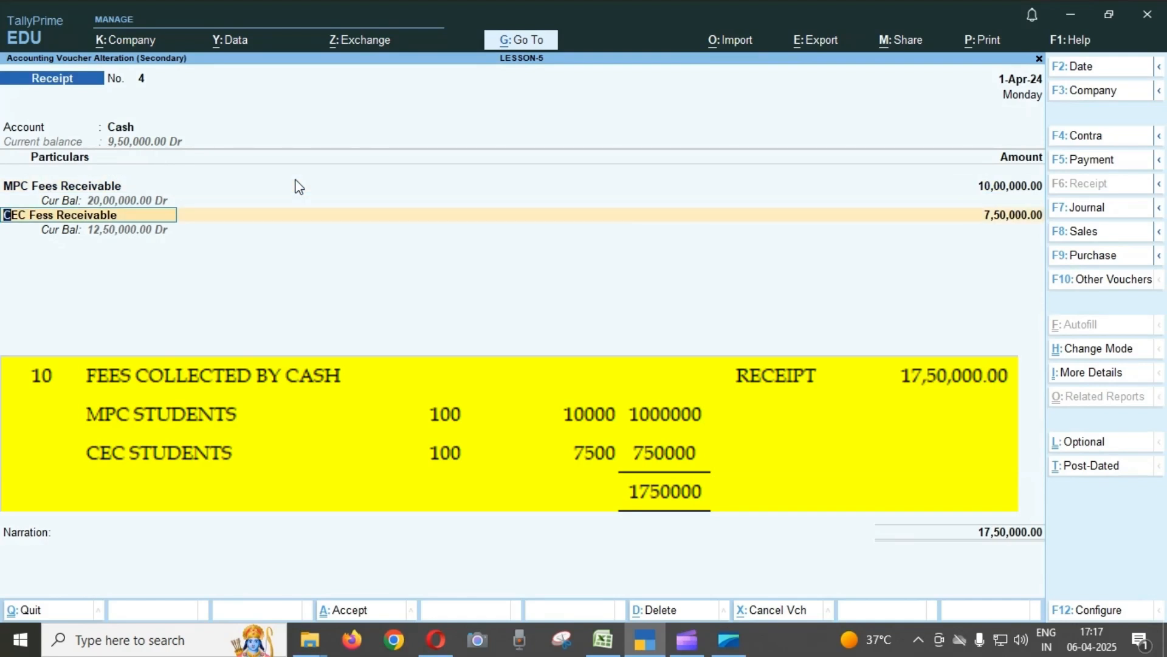
pyautogui.press('Return')
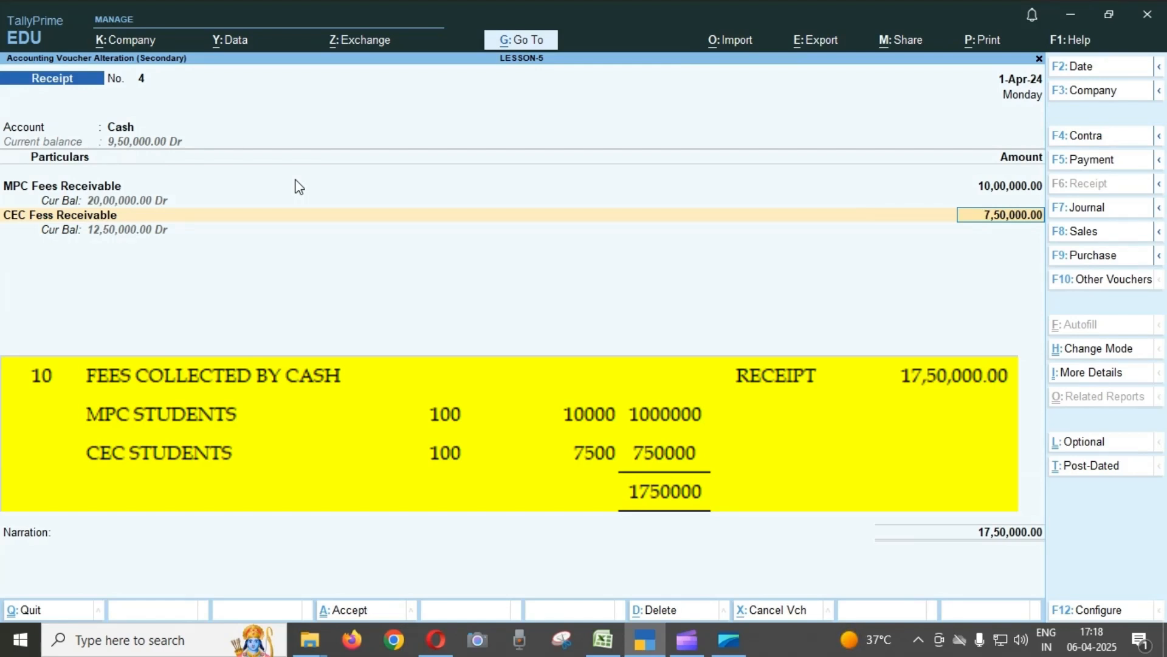
pyautogui.press('Return')
pyautogui.press('Return')
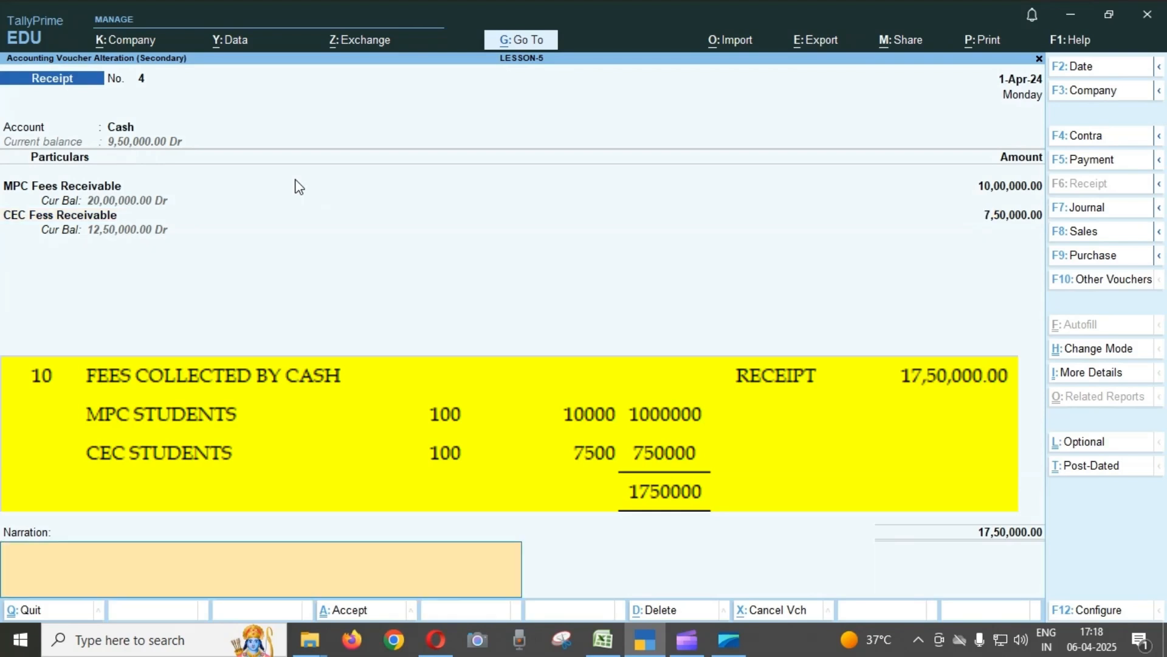
pyautogui.press('Return')
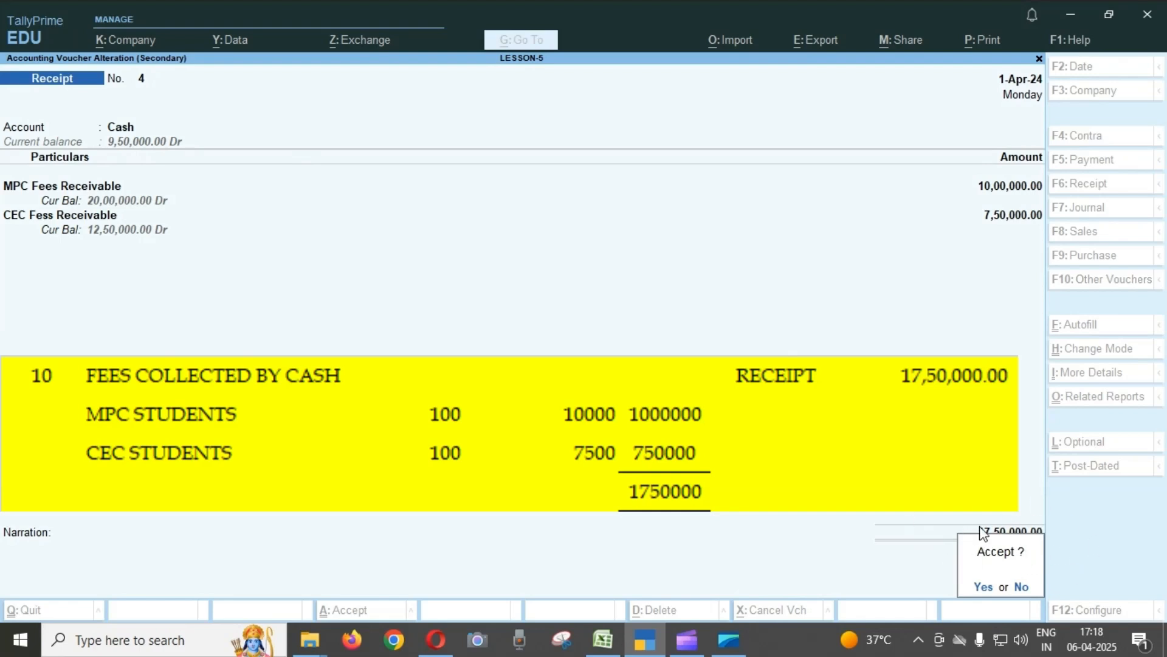
pyautogui.press('Escape')
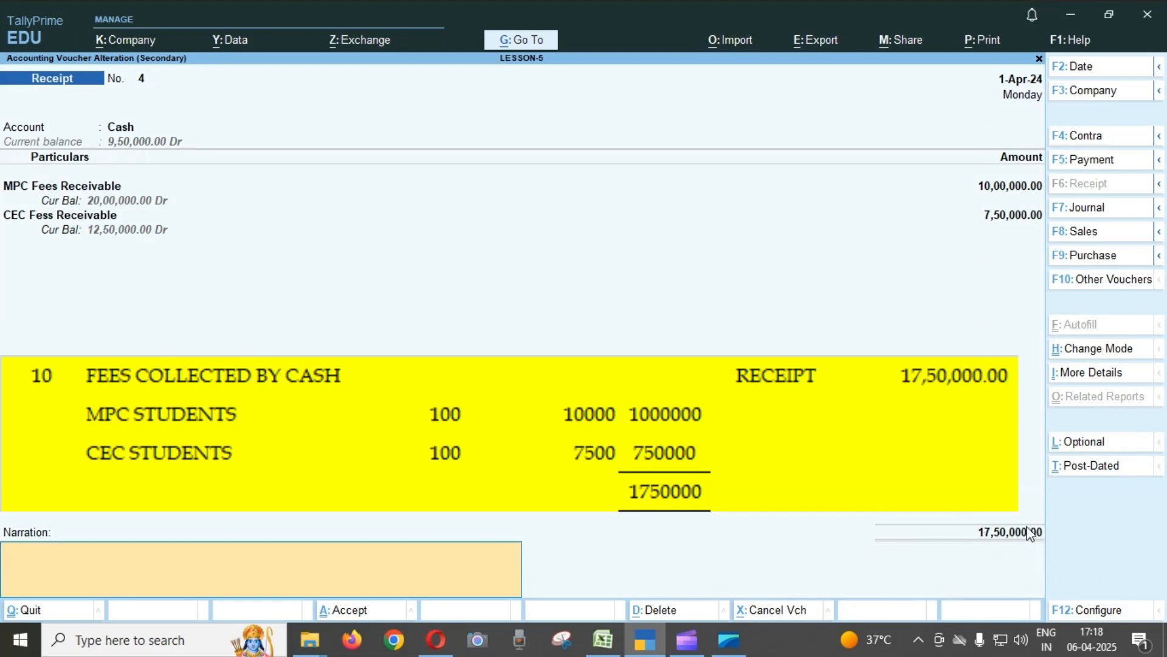
pyautogui.press('Escape')
pyautogui.press('y')
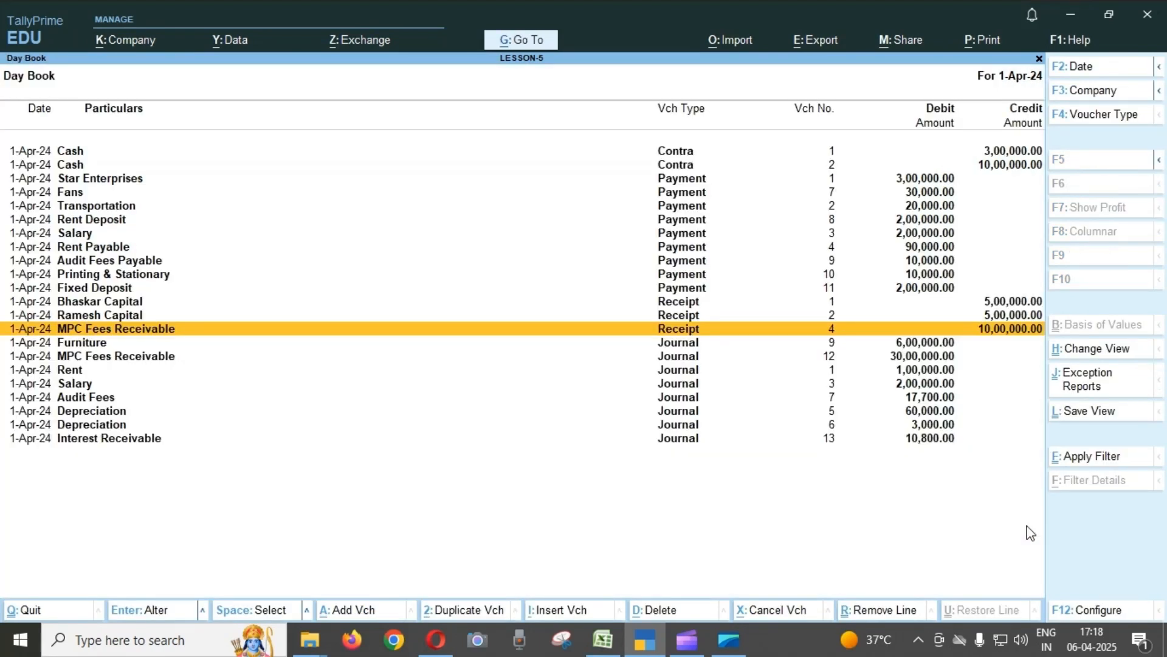
# Reopen Receipt voucher No. 4 to recheck the cash fee collection amounts, and quit it without saving.
pyautogui.press('Return')
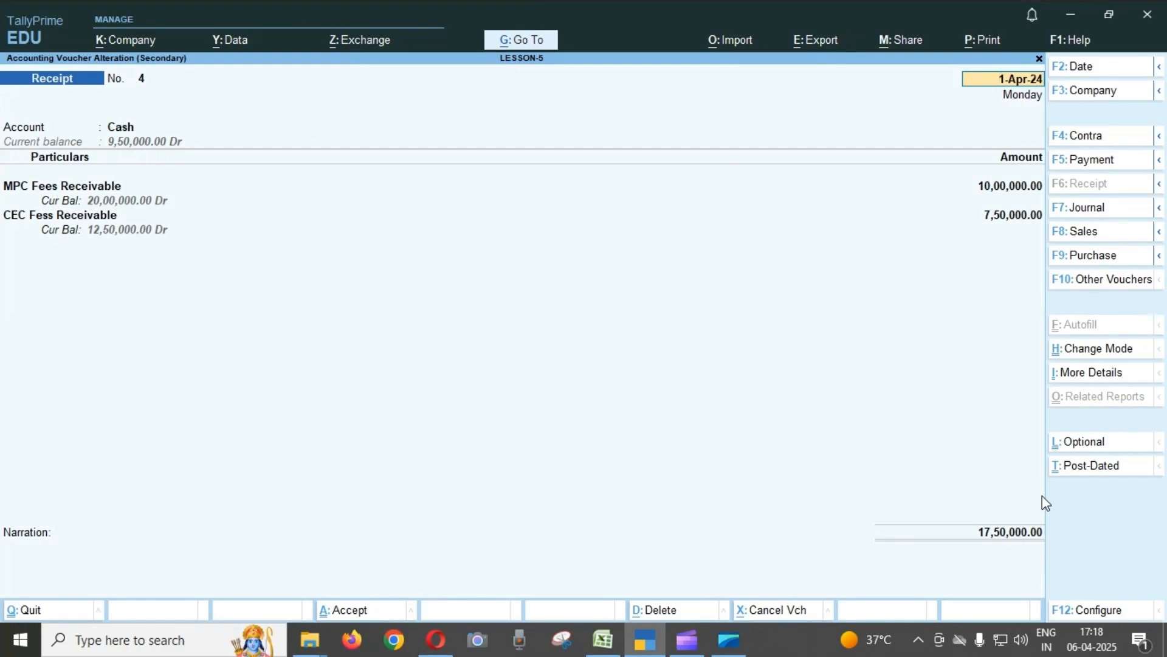
pyautogui.press('BackSpace')
pyautogui.press('Escape')
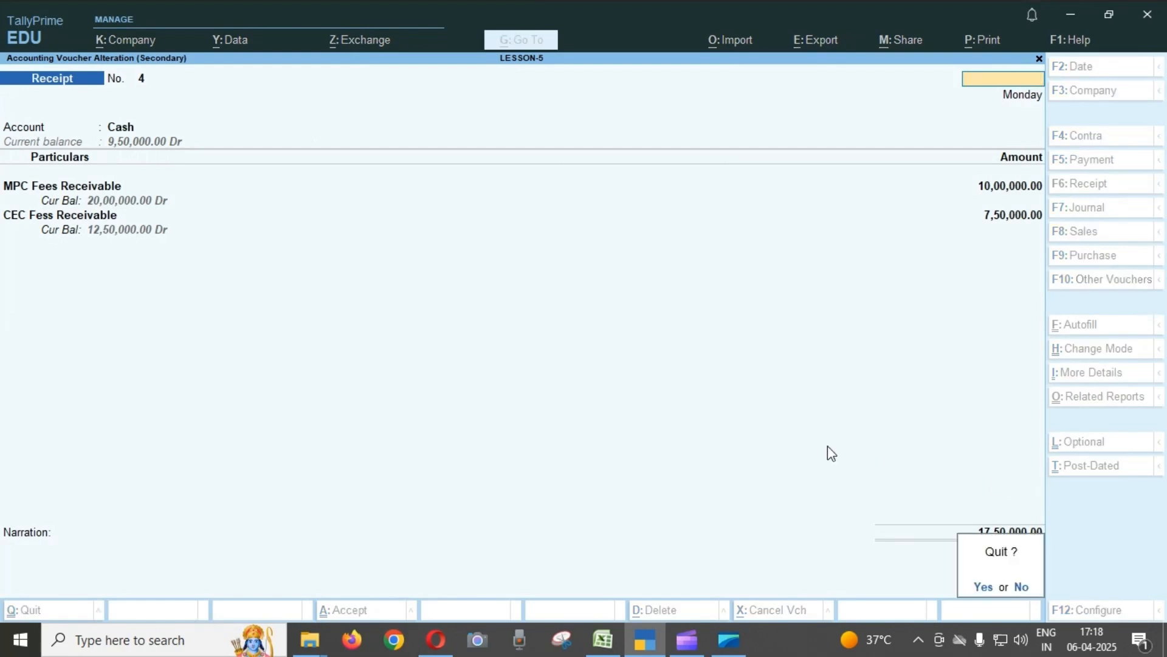
pyautogui.press('y')
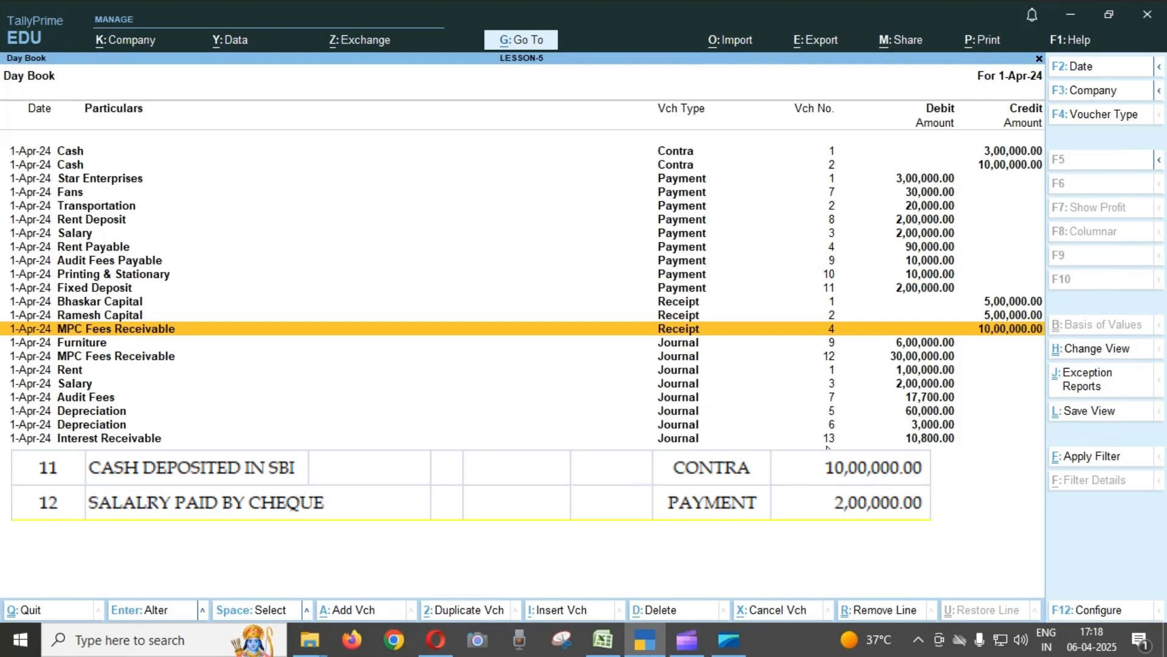
# Check Contra voucher No. 2 for the cash deposited in SBI from the Day Book, and leave it unchanged.
pyautogui.press('Up')
pyautogui.press('Up')
pyautogui.press('Up')
pyautogui.press('Up')
pyautogui.press('Up')
pyautogui.press('Up')
pyautogui.press('Up')
pyautogui.press('Up')
pyautogui.press('Up')
pyautogui.press('Up')
pyautogui.press('Up')
pyautogui.press('Up')
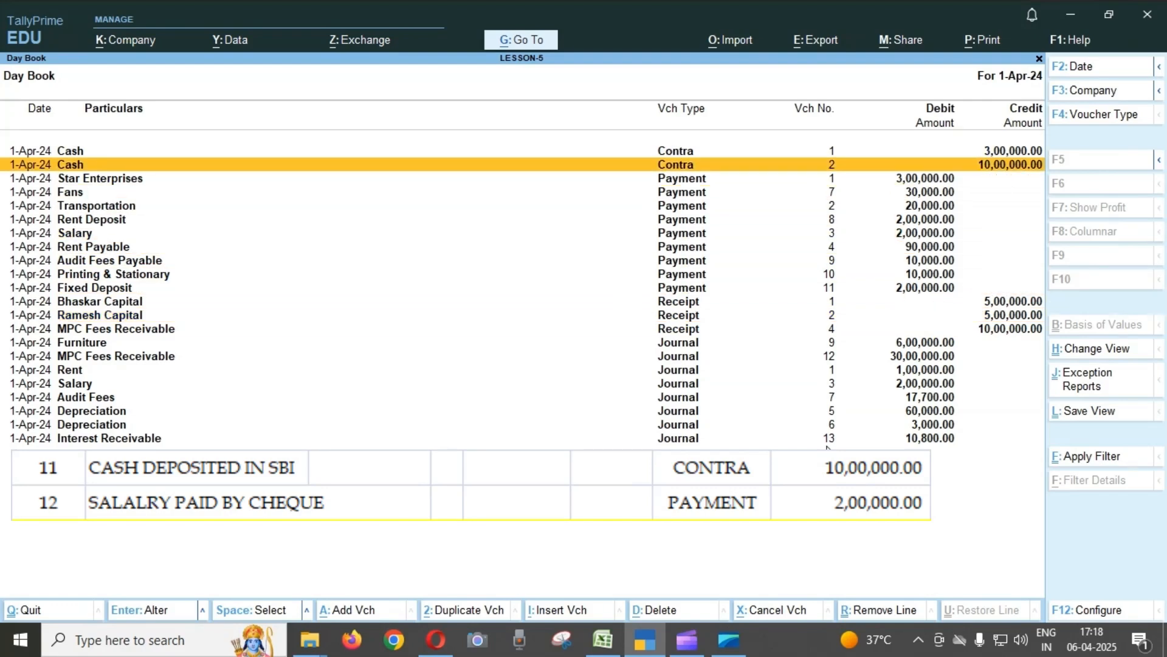
pyautogui.press('Return')
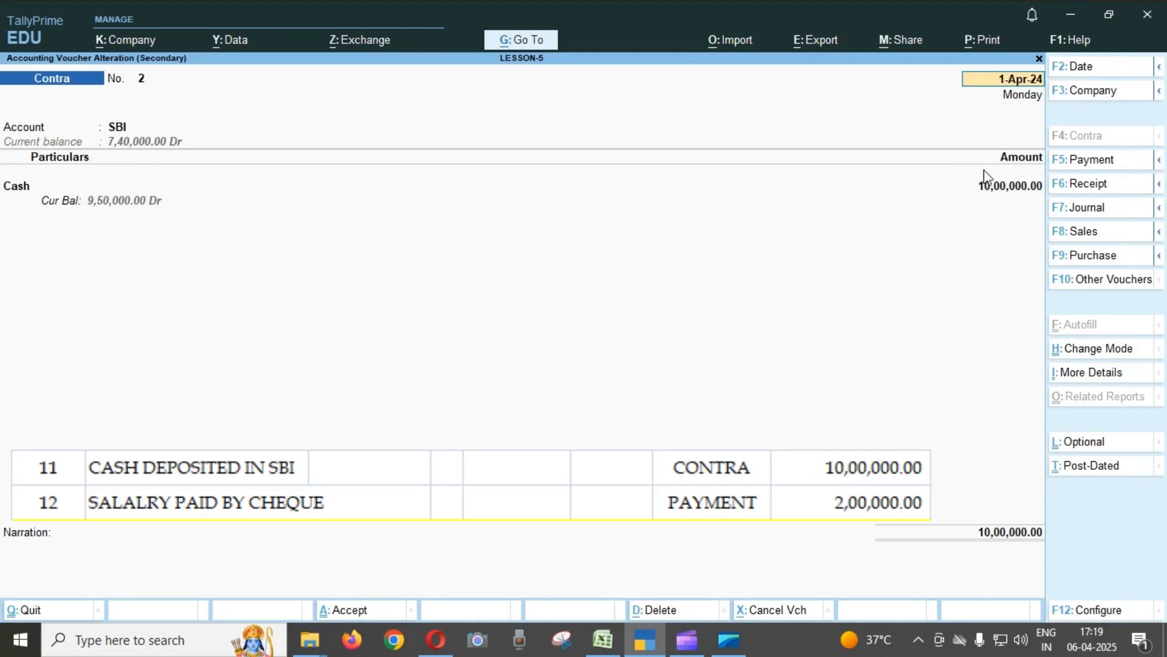
pyautogui.press('BackSpace')
pyautogui.press('Escape')
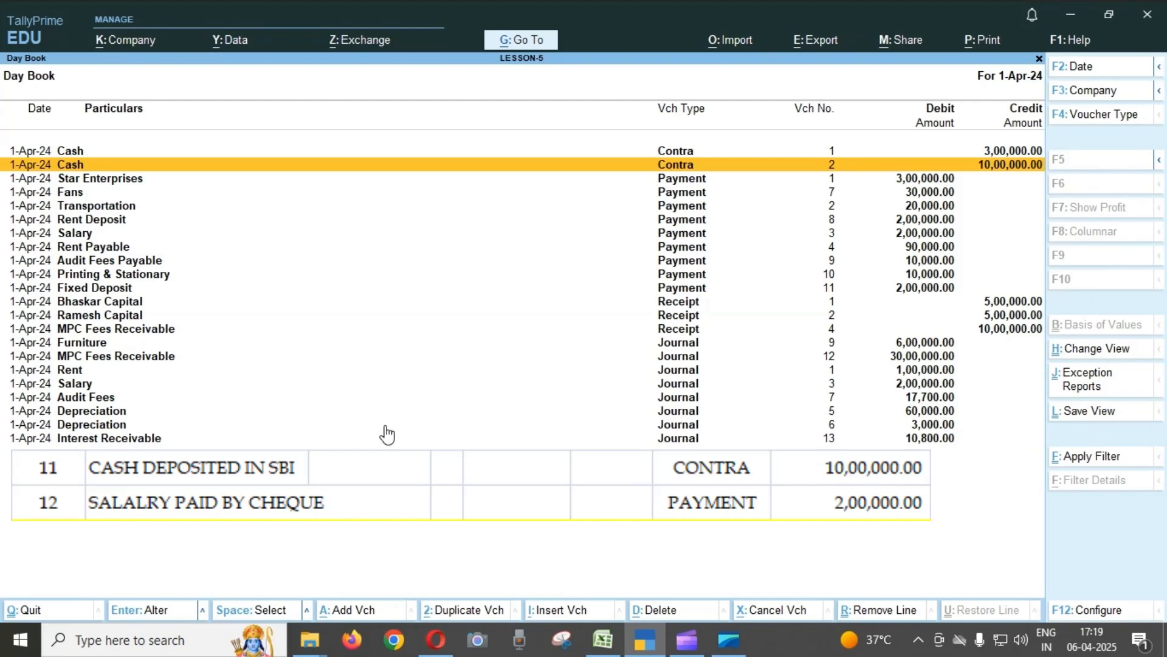
# Open Payment voucher No. 3 for the salary paid by cheque from the Day Book.
pyautogui.press('Down')
pyautogui.press('Down')
pyautogui.press('Down')
pyautogui.press('Down')
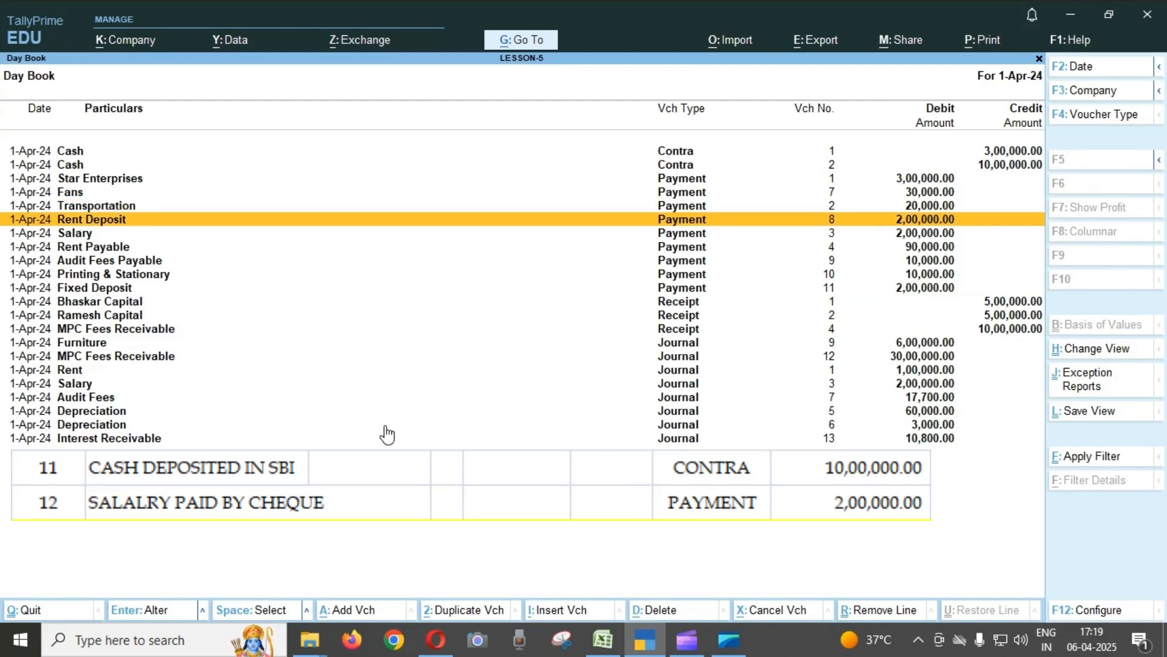
pyautogui.press('Down')
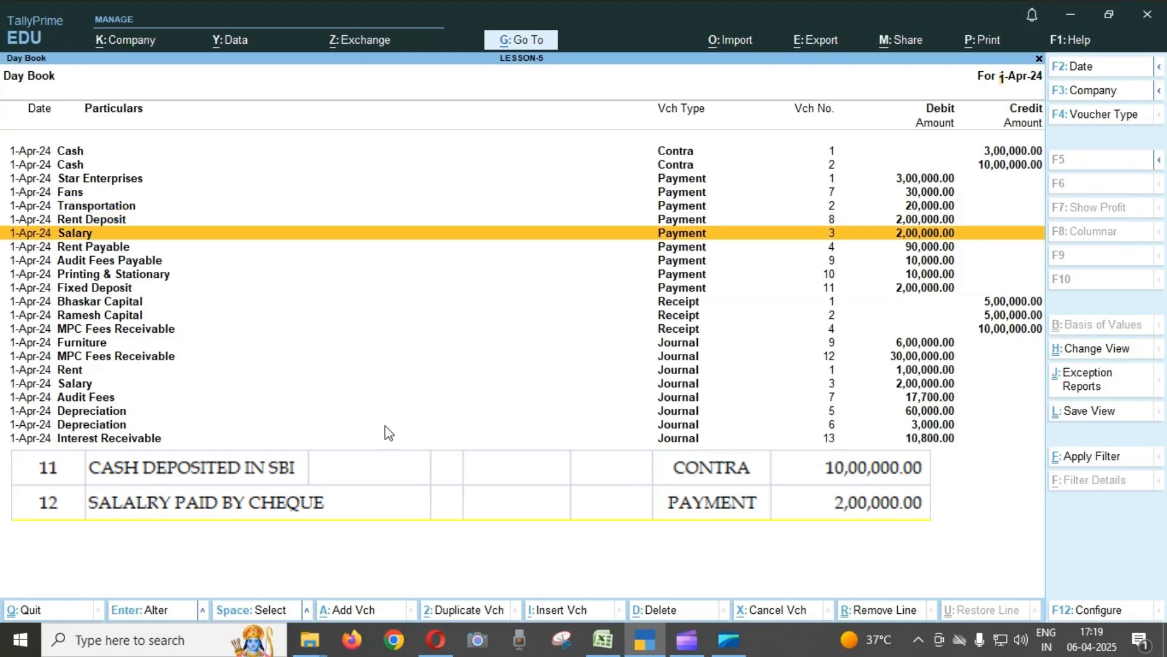
pyautogui.press('Return')
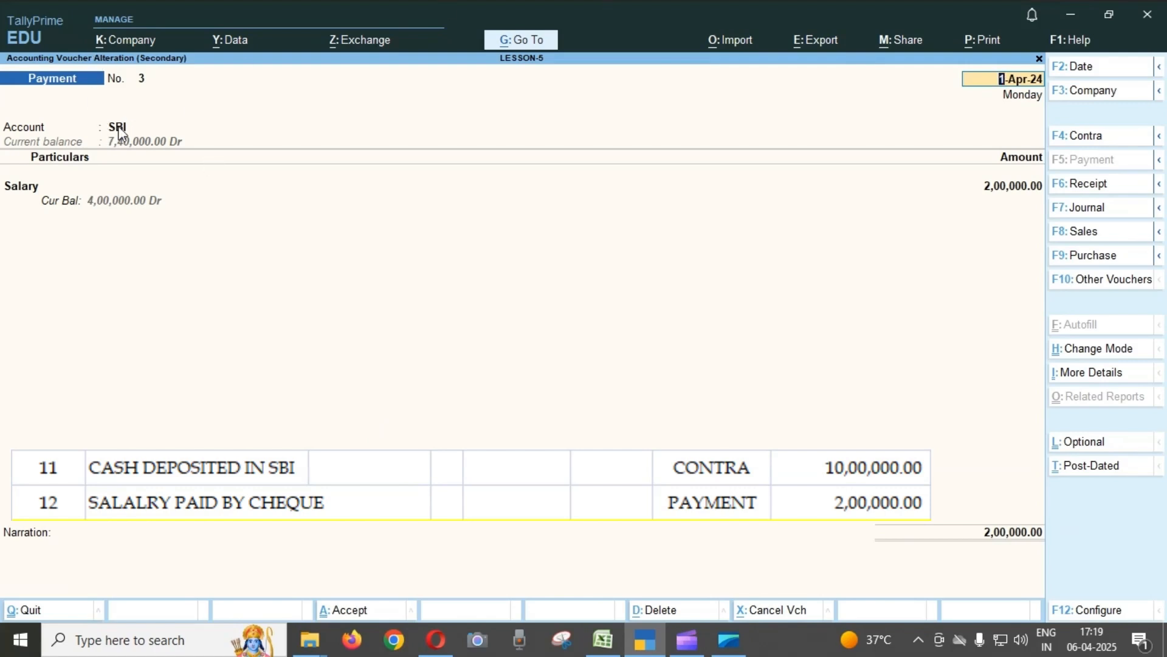
# Go through the Salary line of Payment voucher No. 3 and bring up its SBI bank allocations.
pyautogui.click(38, 188)
pyautogui.press('Return')
pyautogui.press('Return')
pyautogui.press('Return')
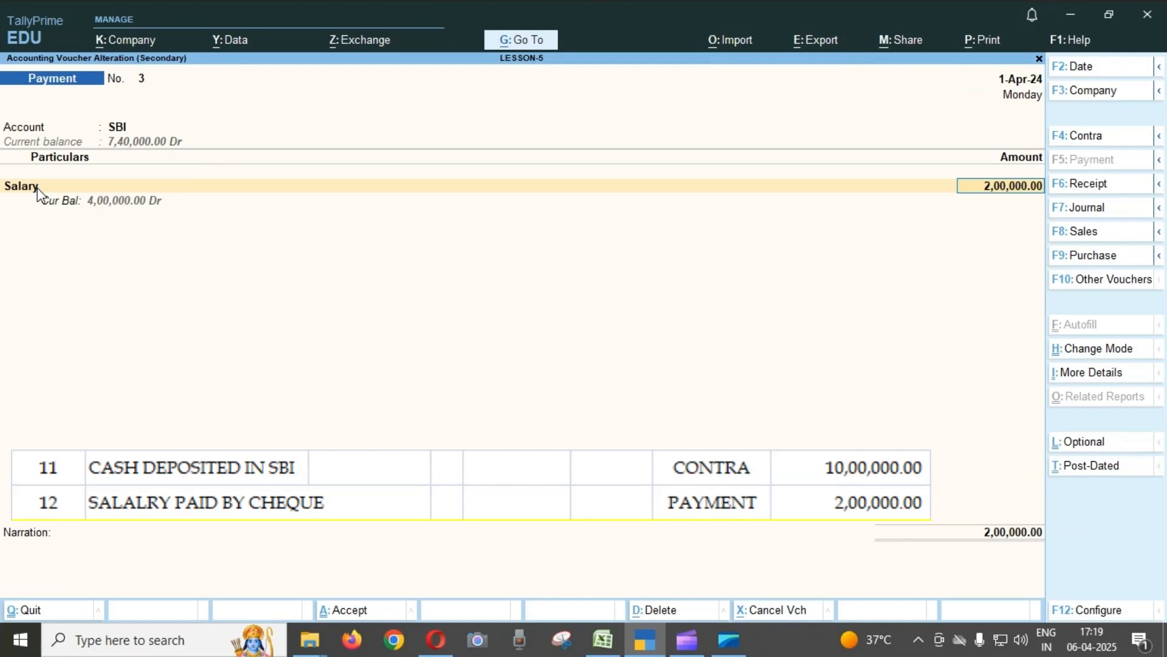
pyautogui.press('Return')
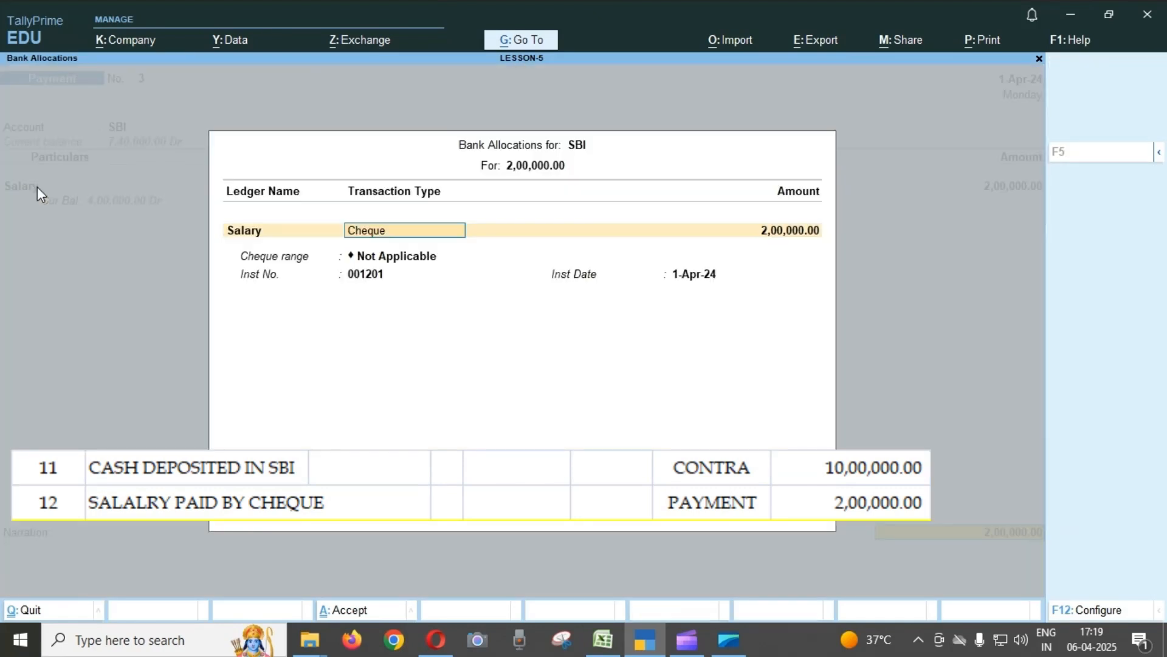
# Review the salary cheque's instrument number and date in the bank allocations, and quit Payment voucher No. 3 without saving.
pyautogui.press('Return')
pyautogui.press('Return')
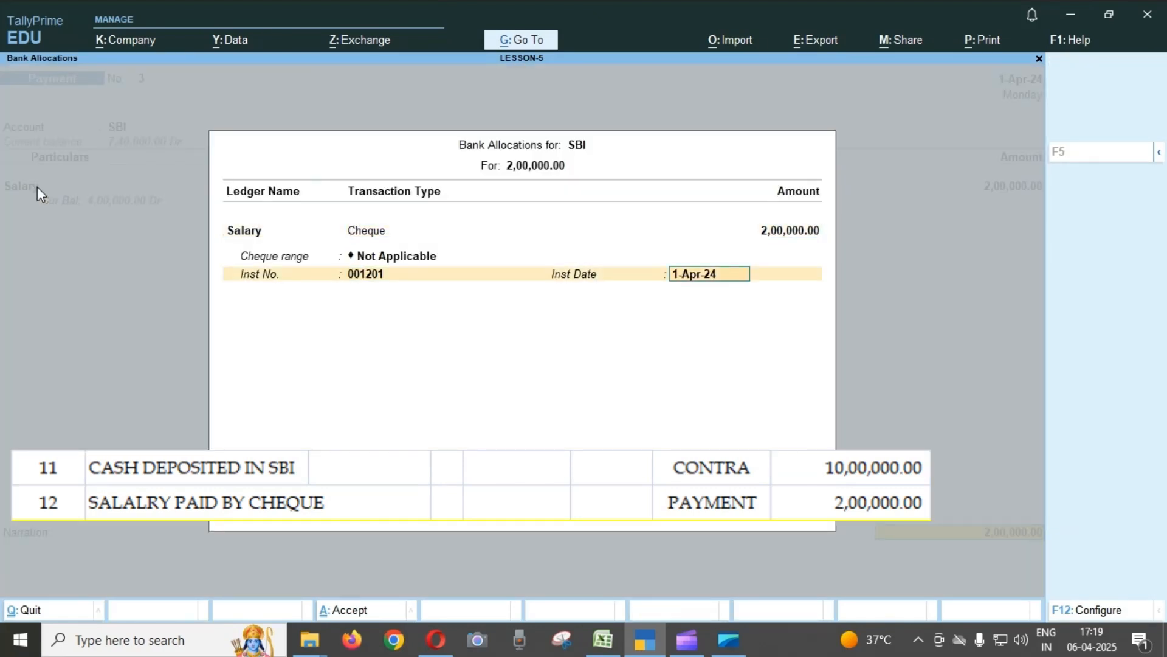
pyautogui.press('BackSpace')
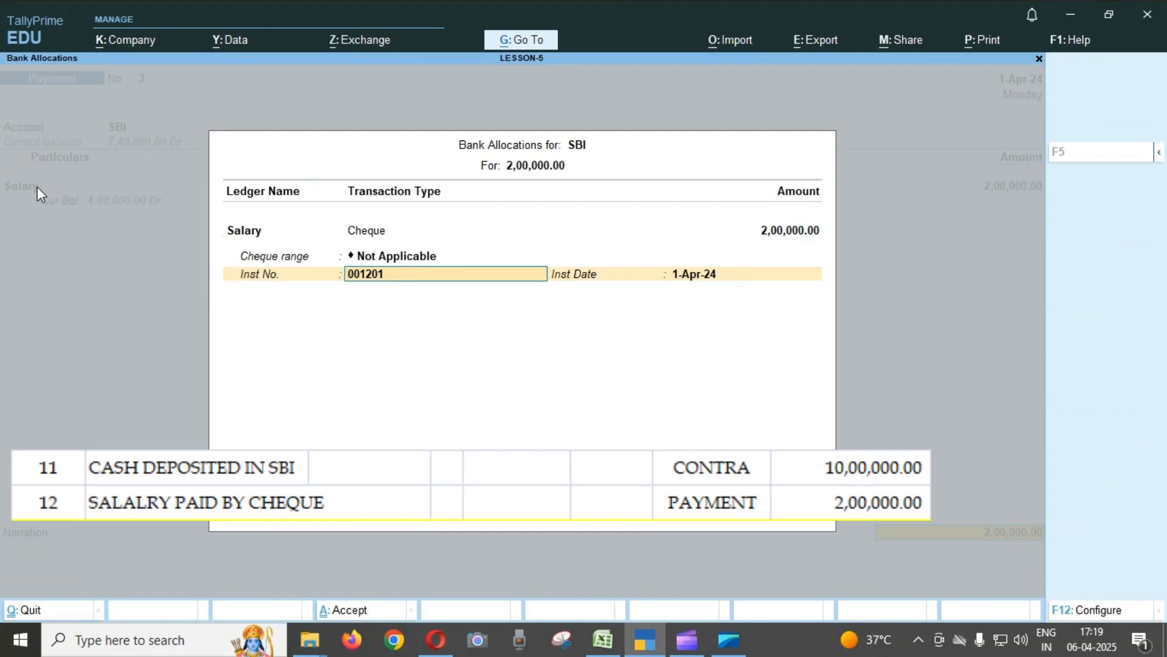
pyautogui.press('Return')
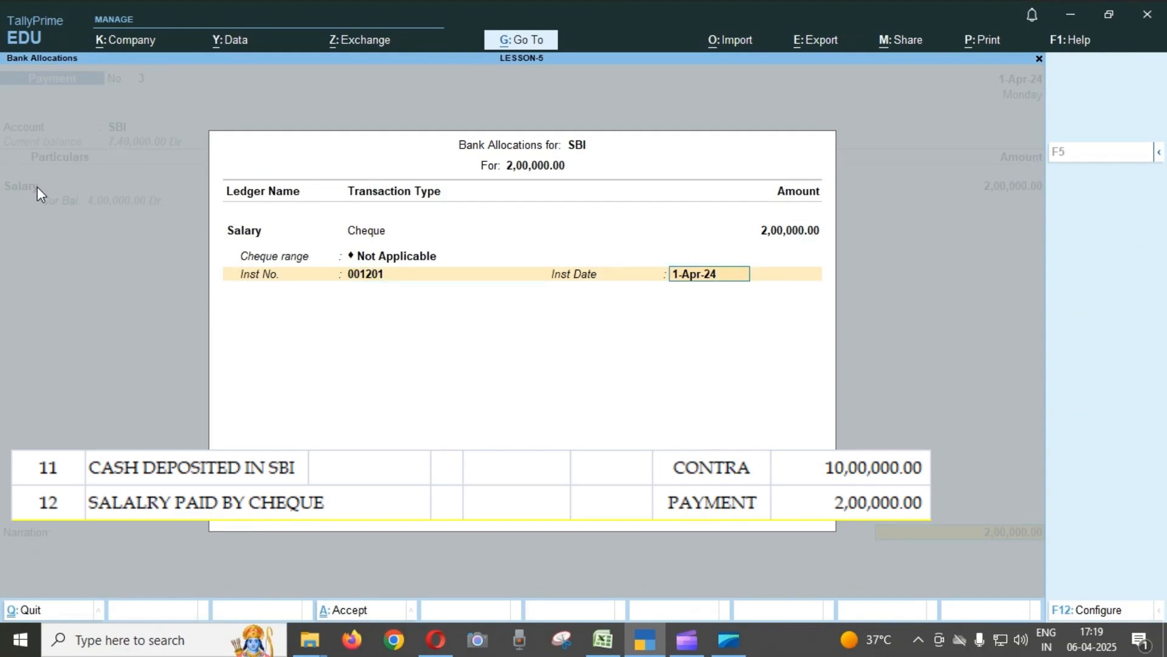
pyautogui.press('Return')
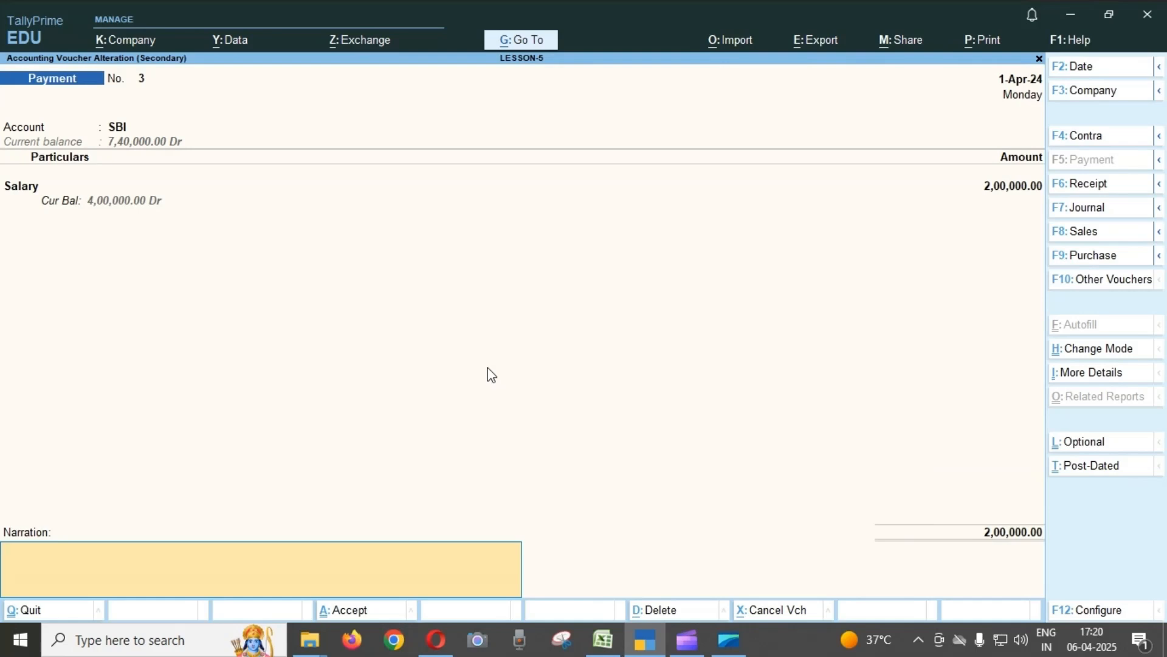
pyautogui.press('Escape')
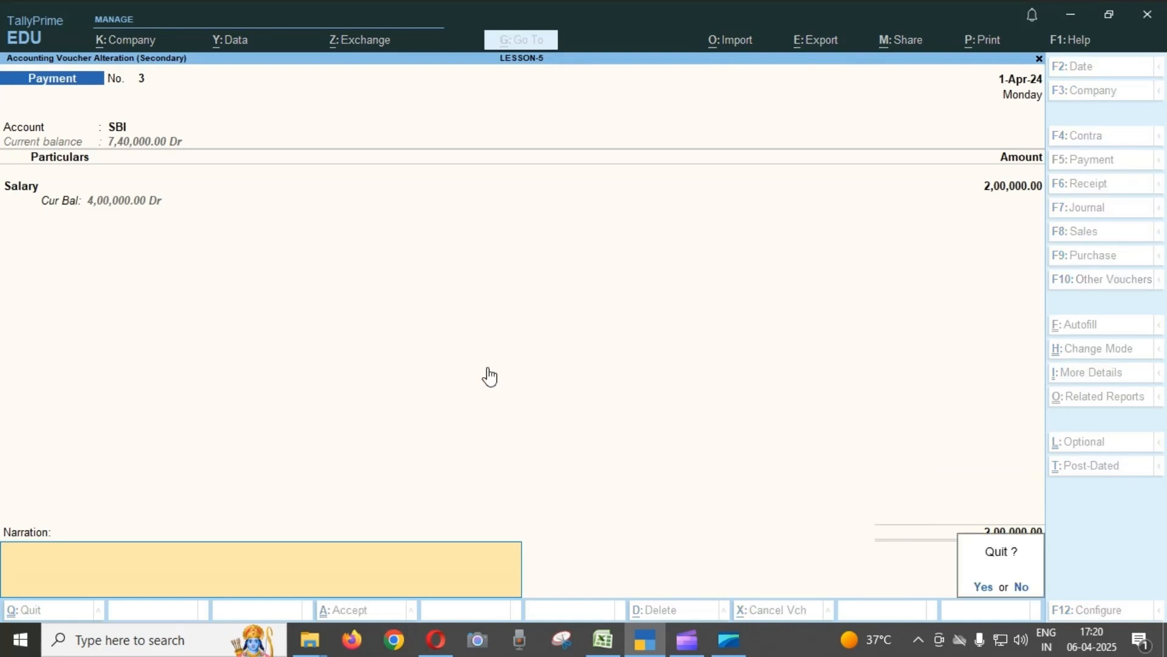
pyautogui.press('y')
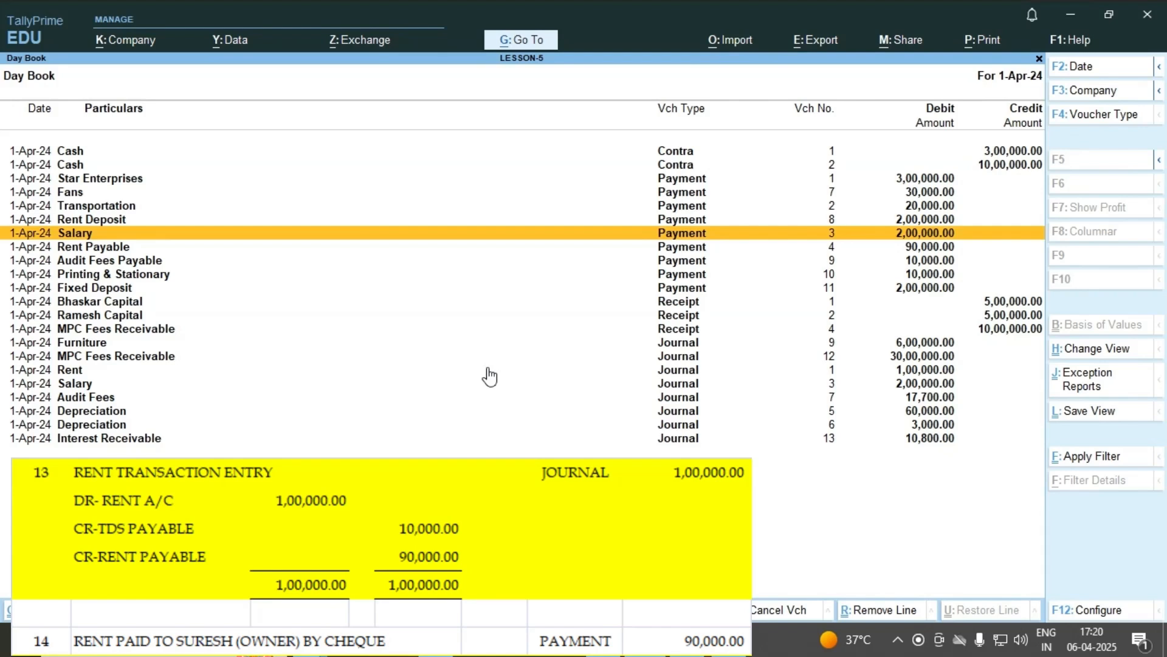
# Open Journal voucher No. 1 for the rent transaction from the Day Book.
pyautogui.press('Down')
pyautogui.press('Down')
pyautogui.press('Down')
pyautogui.press('Down')
pyautogui.press('Down')
pyautogui.press('Down')
pyautogui.press('Down')
pyautogui.press('Down')
pyautogui.press('Down')
pyautogui.press('Down')
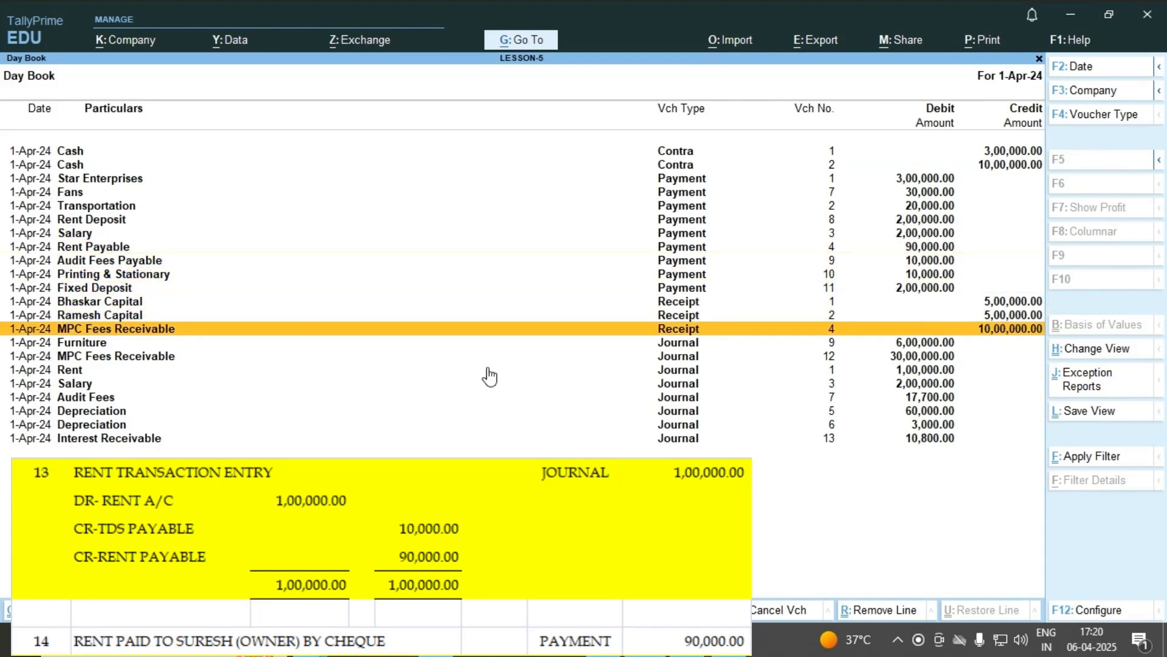
pyautogui.press('Down')
pyautogui.press('Down')
pyautogui.press('Up')
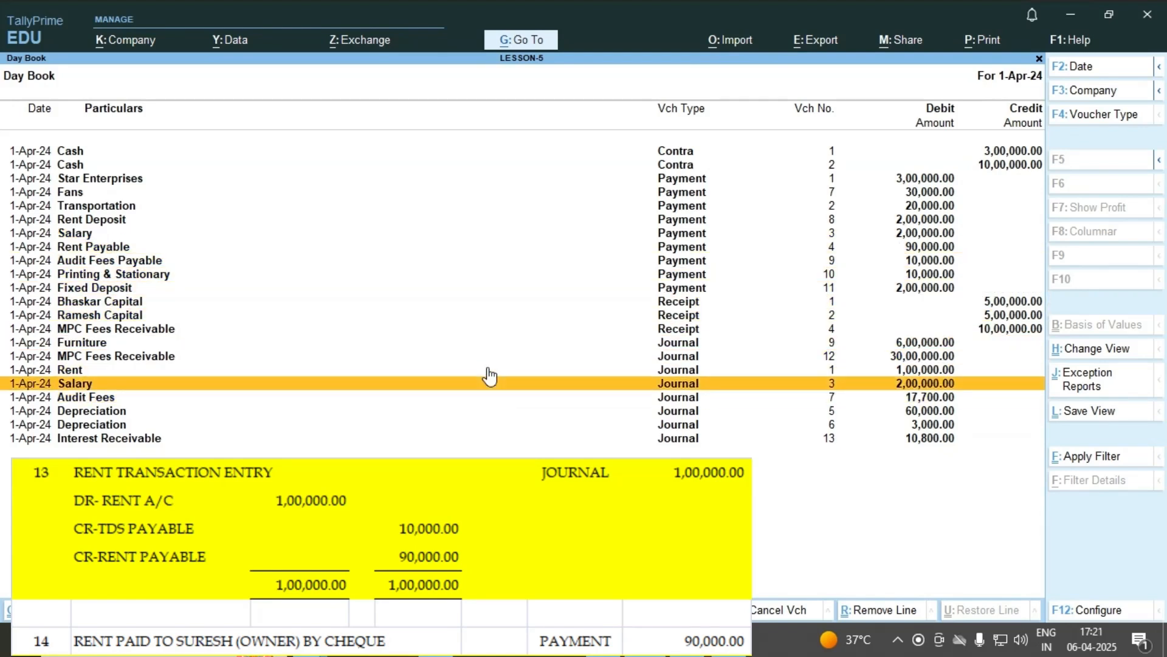
pyautogui.press('Up')
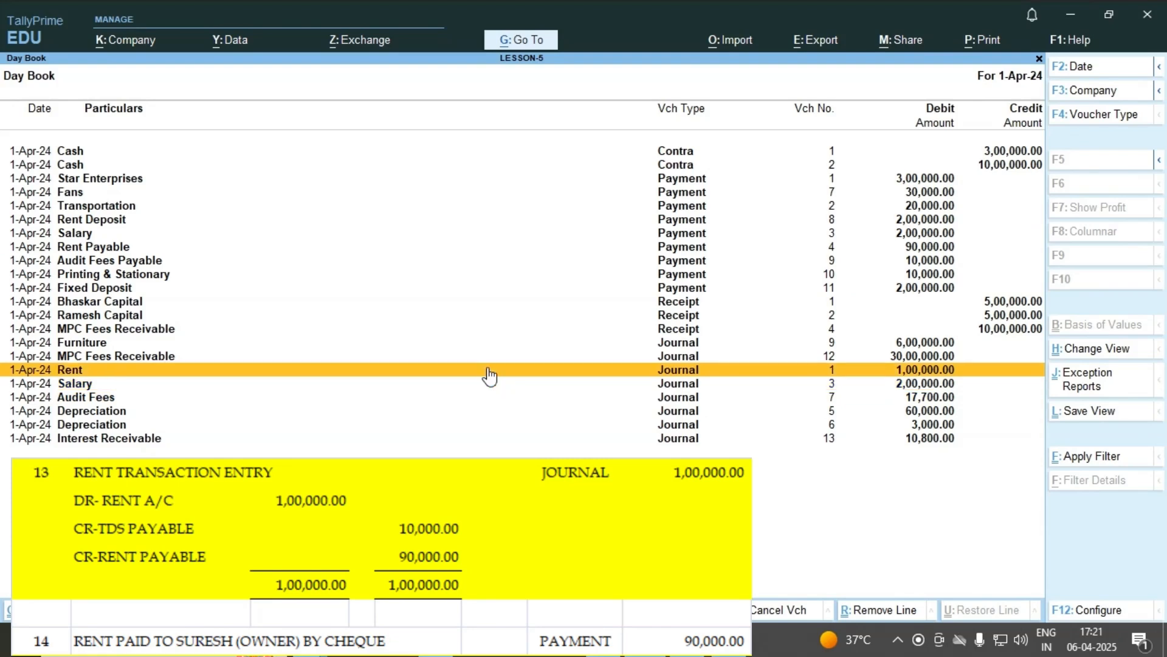
pyautogui.press('Return')
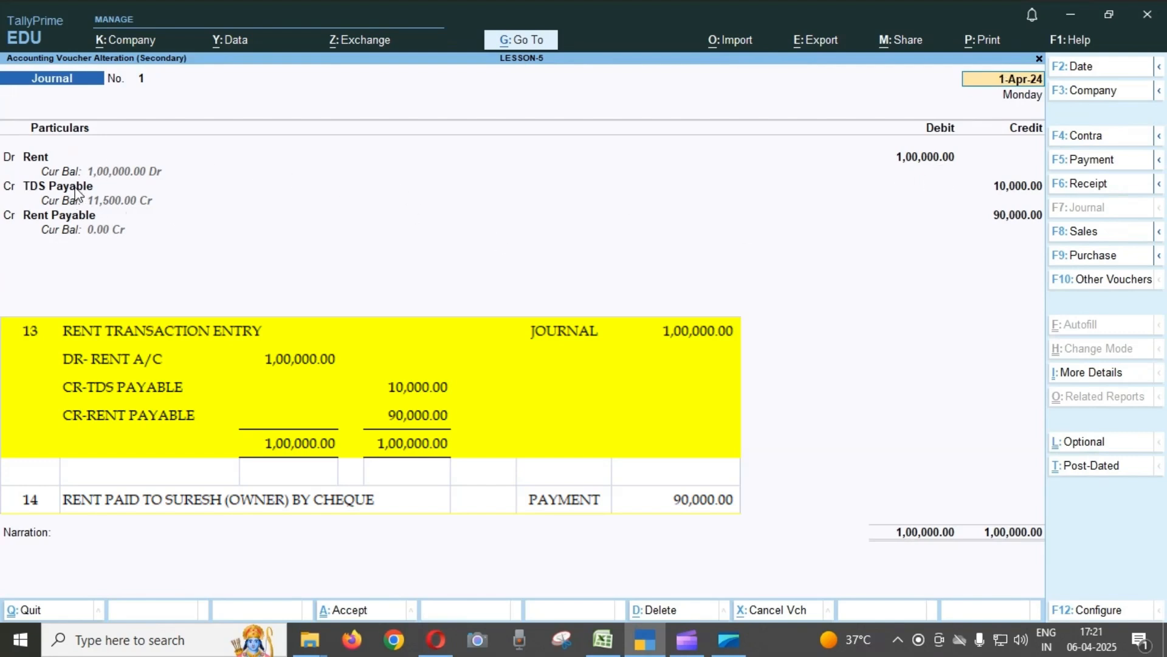
# Go through the Rent debit and the TDS Payable and Rent Payable credits in Journal voucher No. 1, and quit without saving.
pyautogui.click(49, 160)
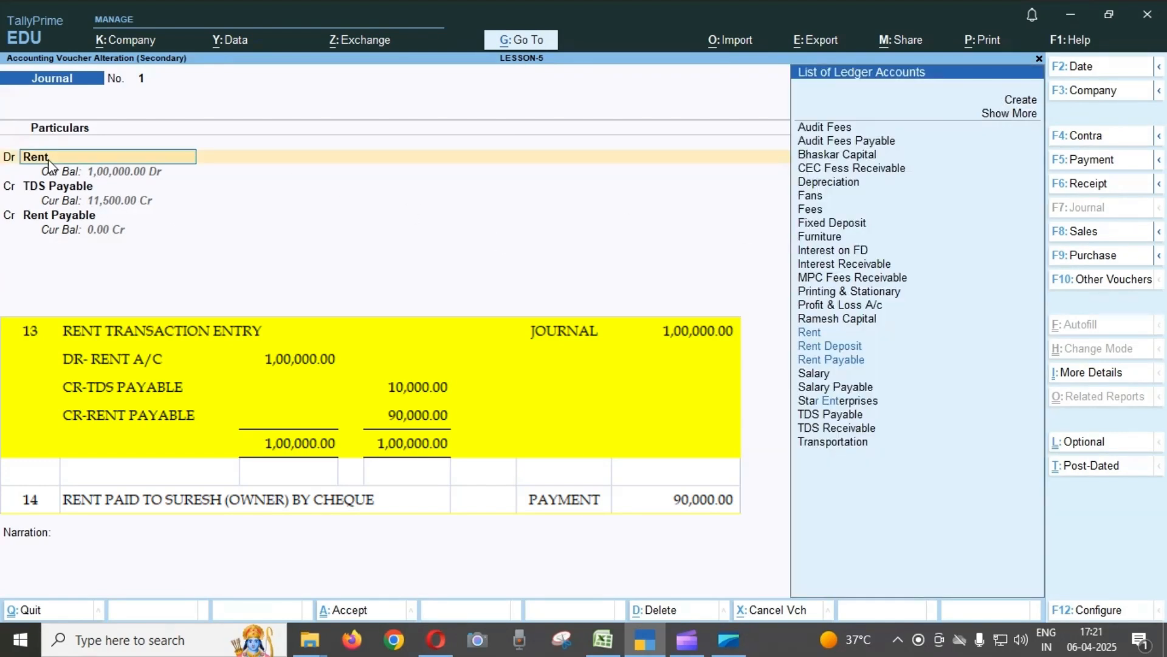
pyautogui.press('Return')
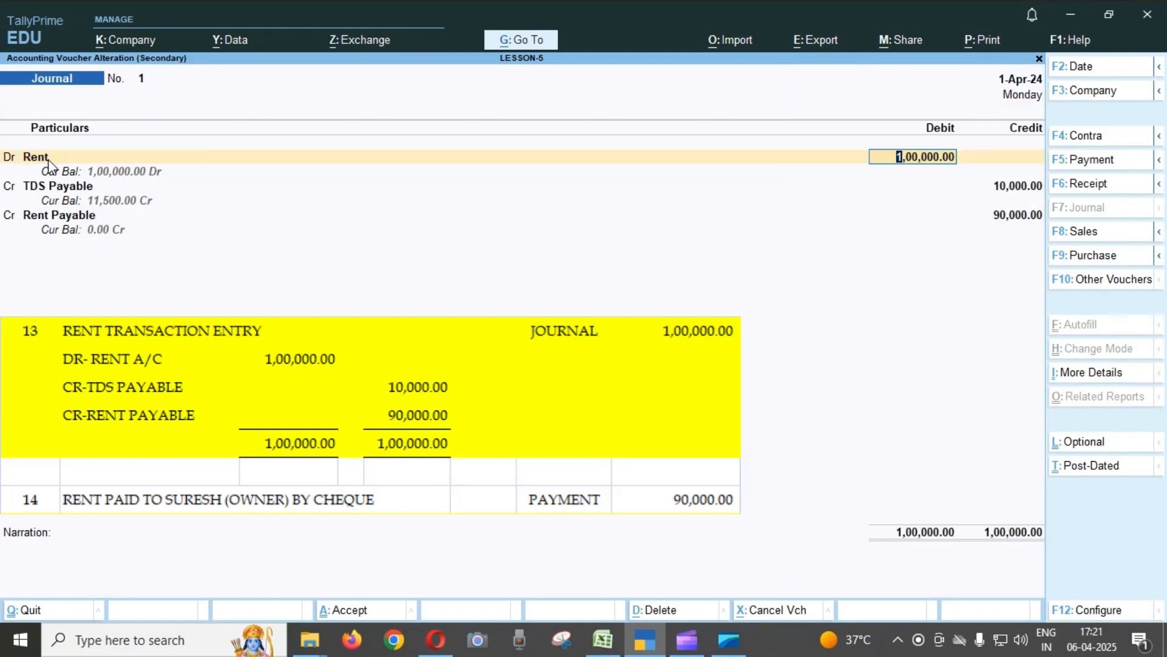
pyautogui.press('Return')
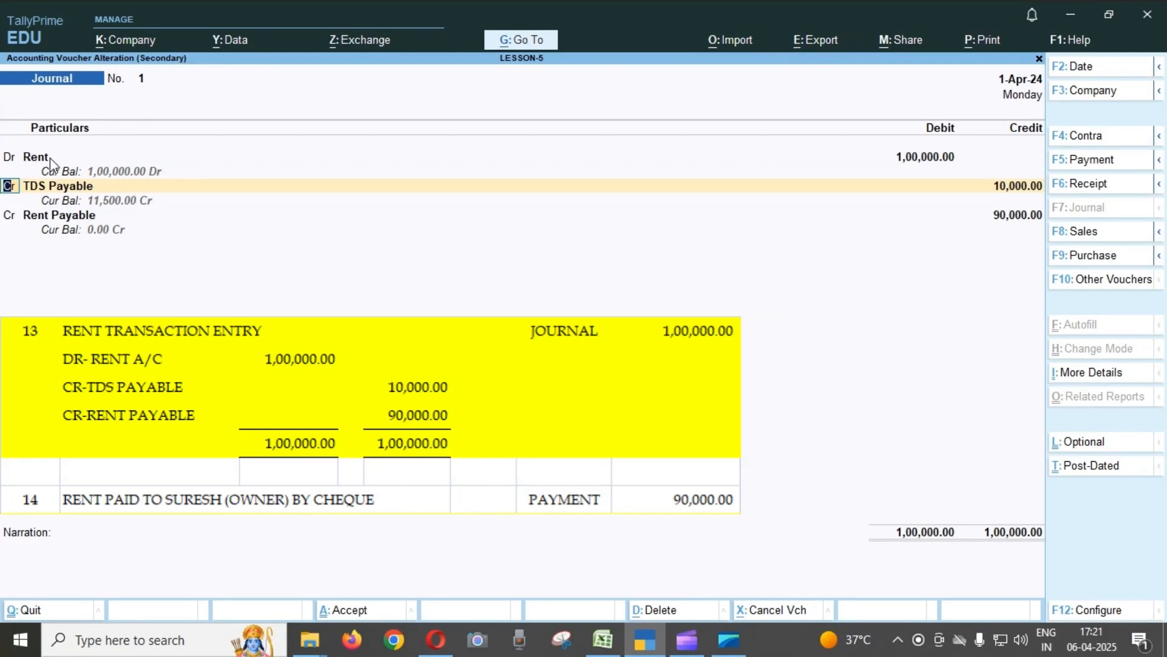
pyautogui.press('Return')
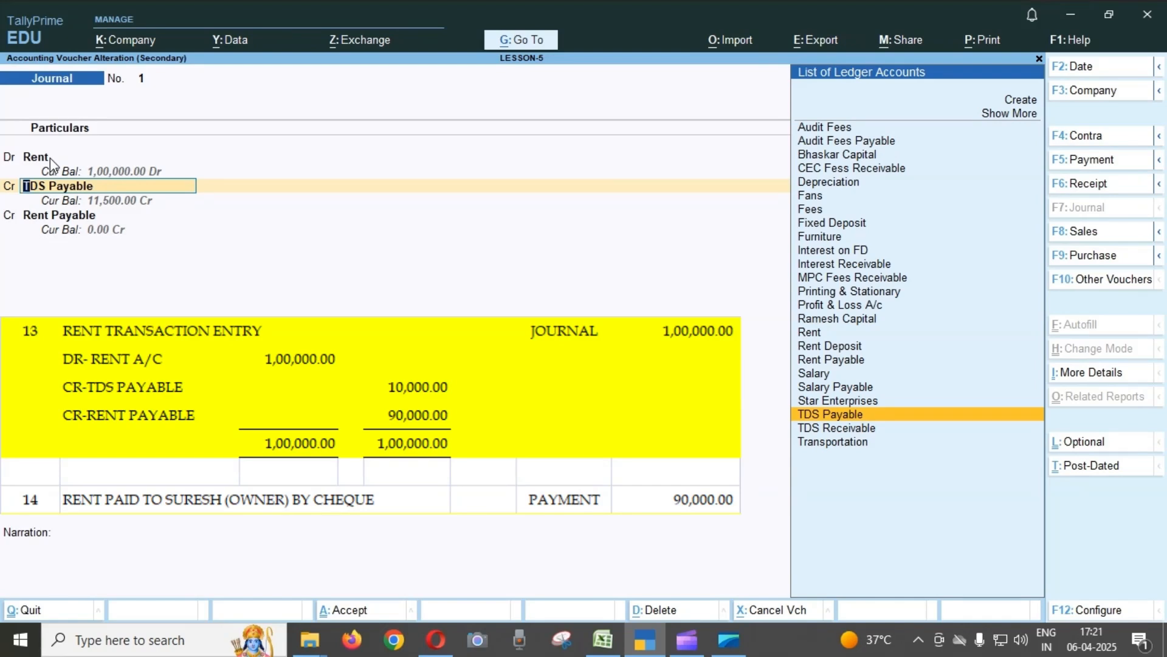
pyautogui.press('Return')
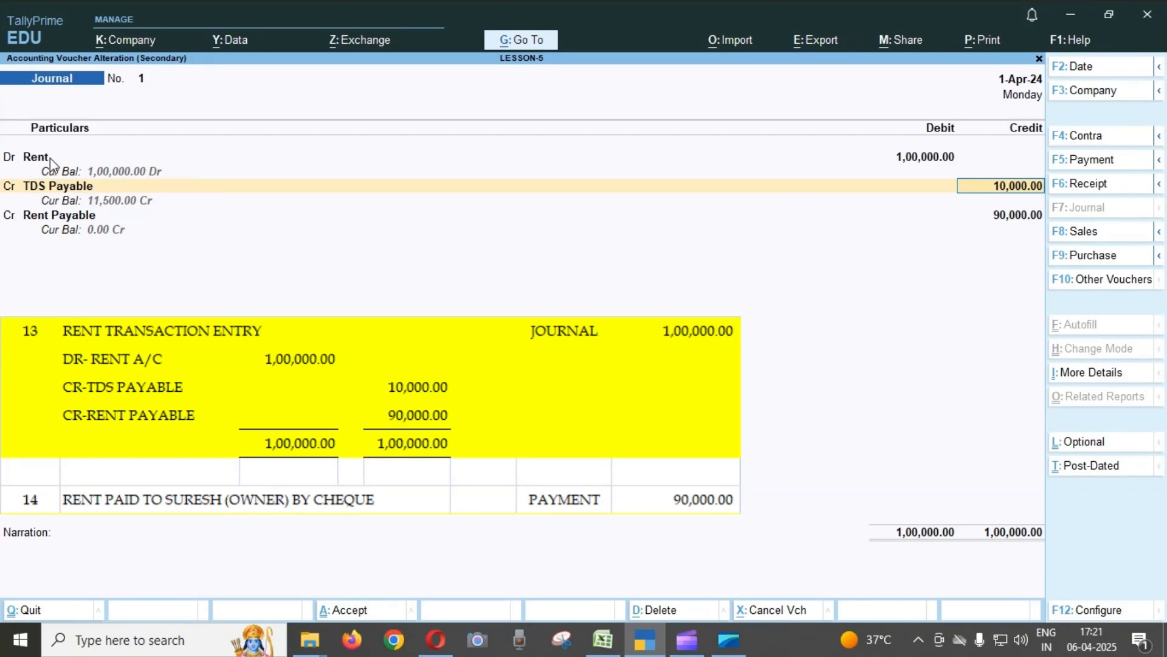
pyautogui.press('Return')
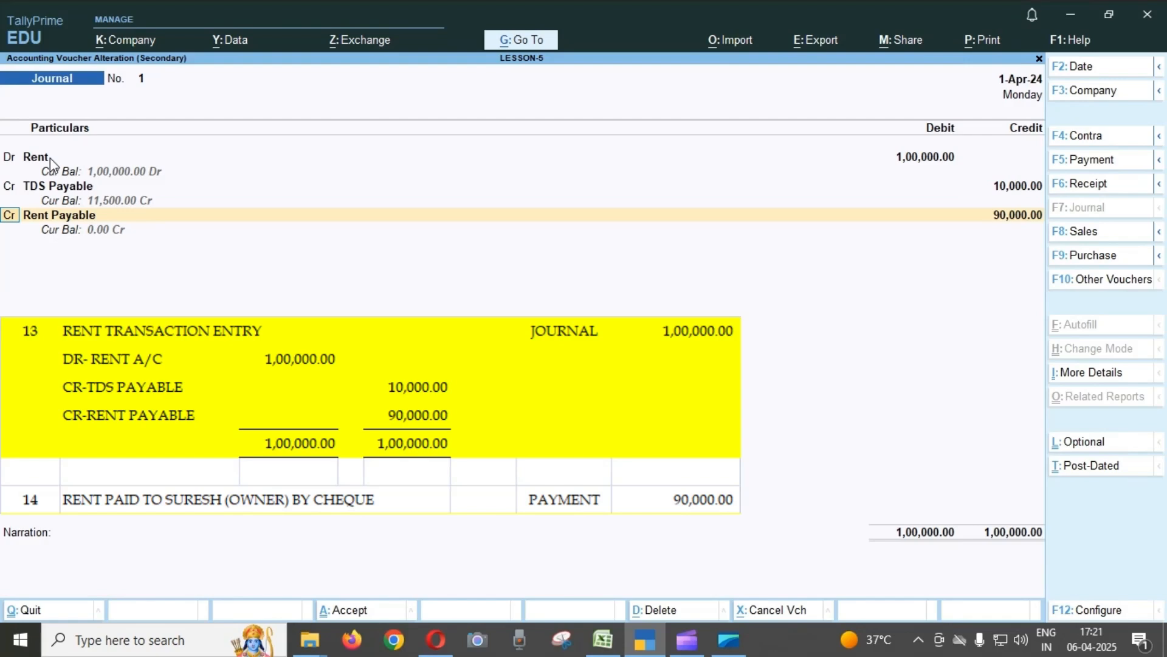
pyautogui.press('Return')
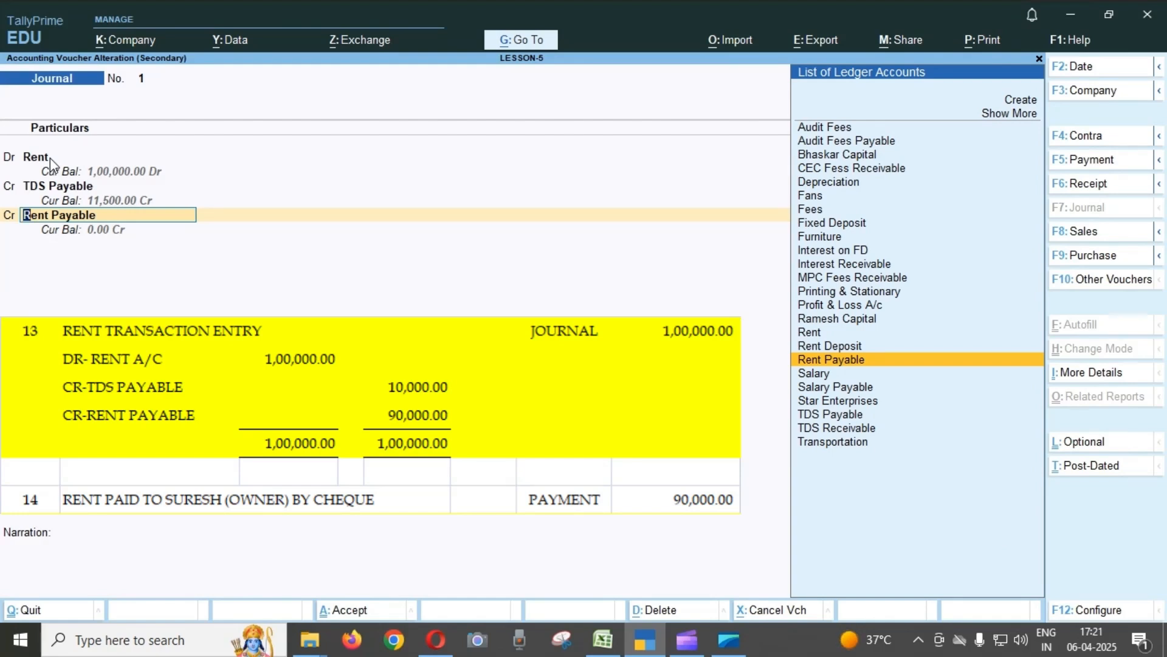
pyautogui.press('Return')
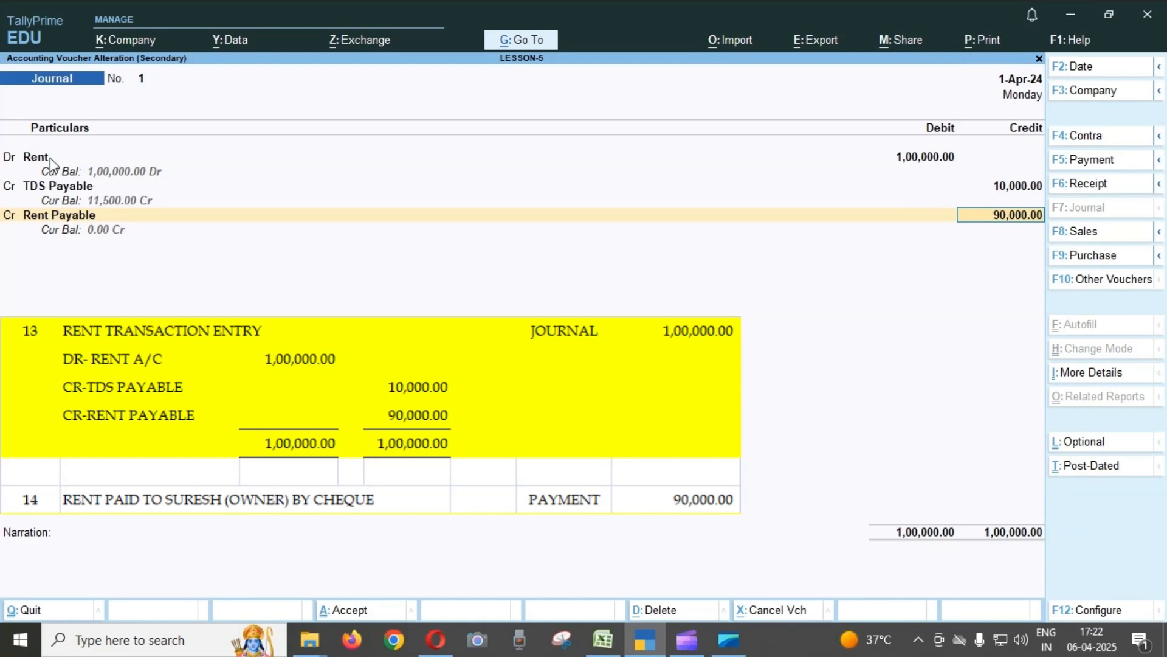
pyautogui.press('Escape')
pyautogui.press('y')
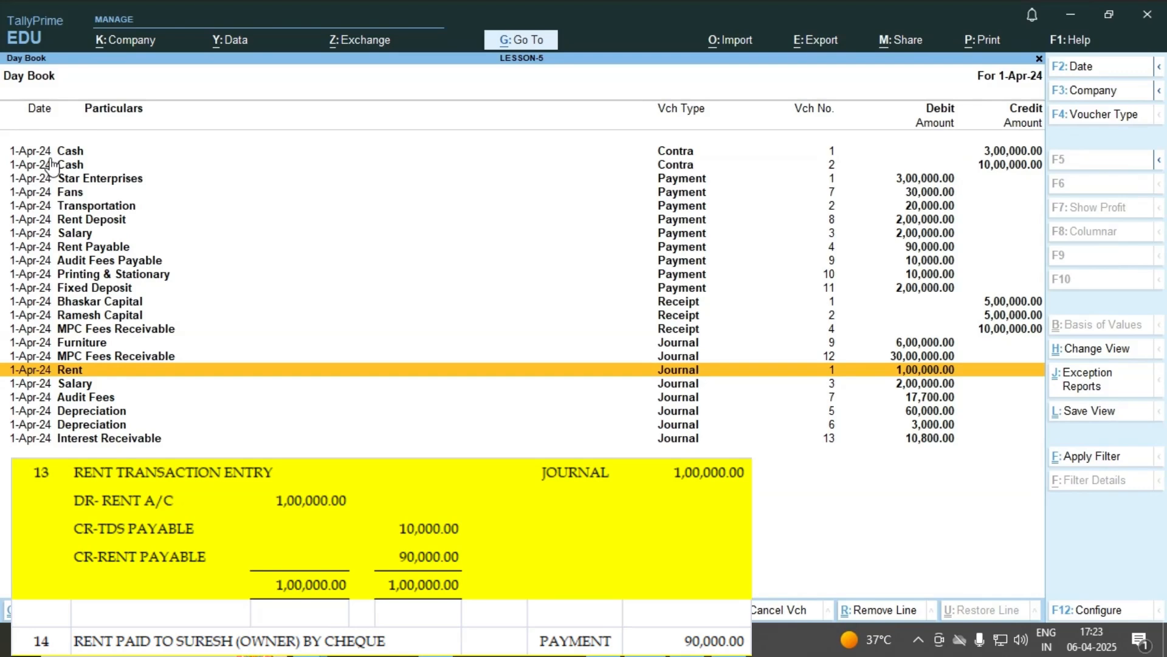
# Open Payment voucher No. 4 for the rent paid to the owner by cheque from the Day Book.
pyautogui.press('Up')
pyautogui.press('Up')
pyautogui.press('Up')
pyautogui.press('Up')
pyautogui.press('Up')
pyautogui.press('Up')
pyautogui.press('Up')
pyautogui.press('Up')
pyautogui.press('Up')
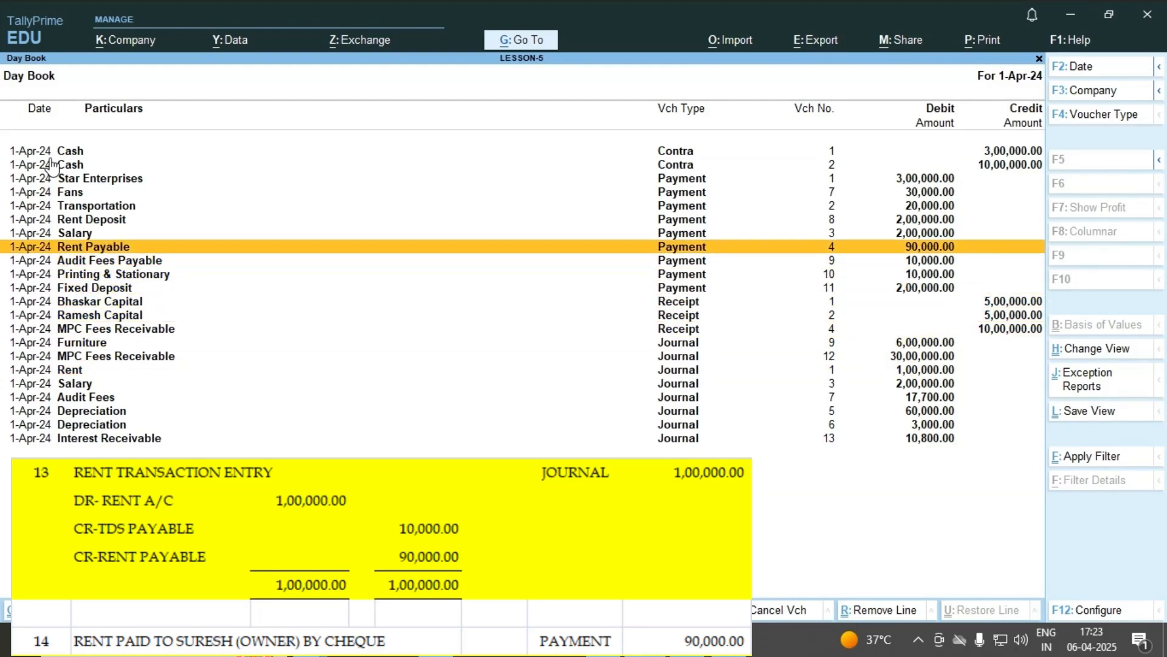
pyautogui.press('Return')
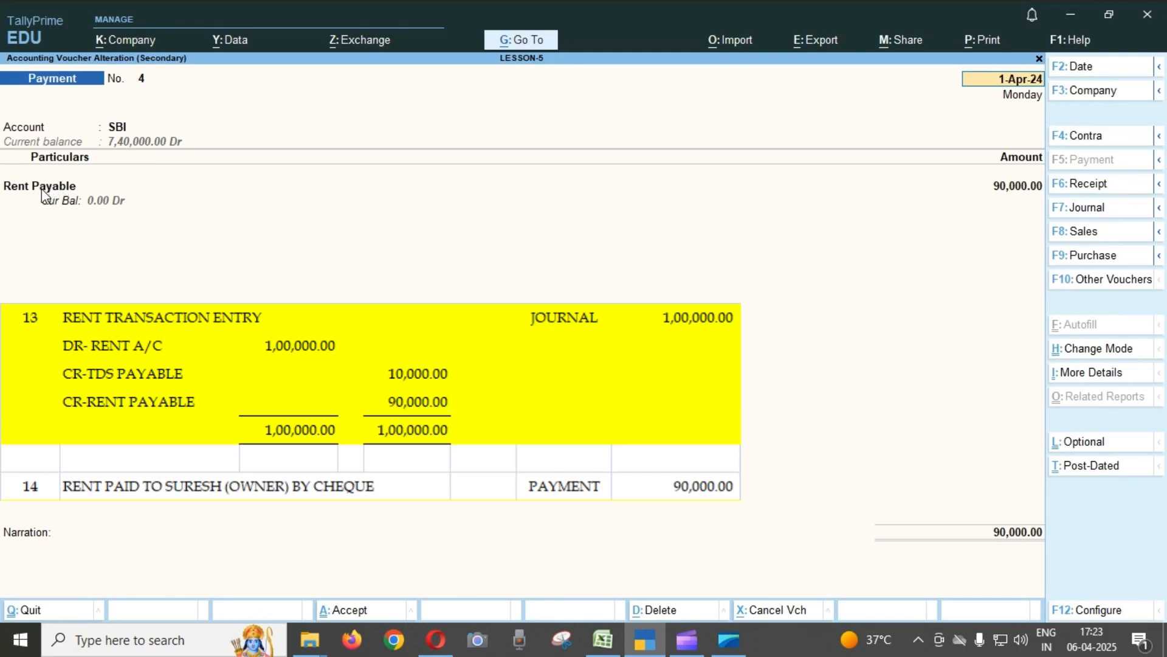
# Go through the Rent Payable amount and its cheque bank allocation in Payment voucher No. 4, and quit without saving.
pyautogui.click(40, 193)
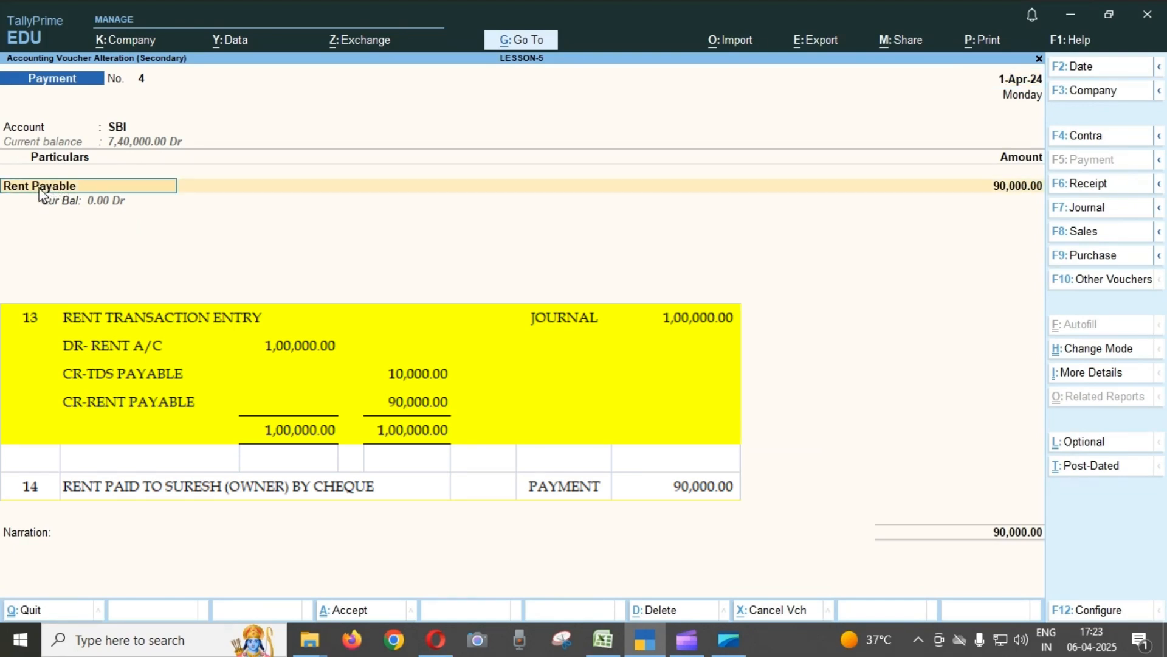
pyautogui.press('Return')
pyautogui.press('Return')
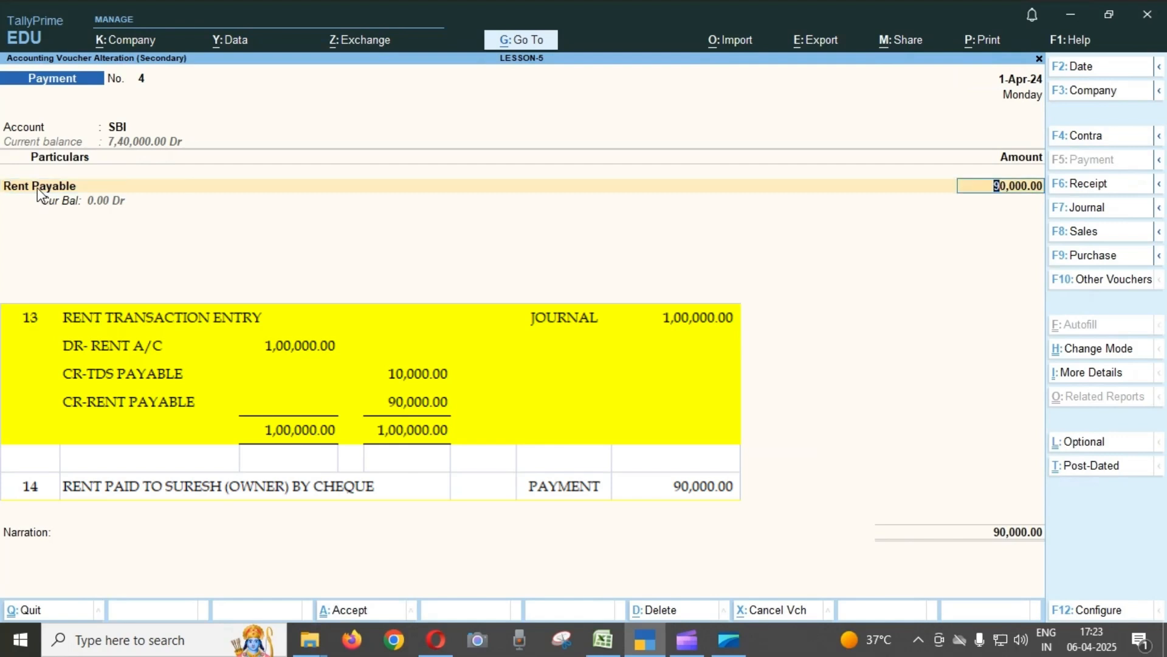
pyautogui.press('Return')
pyautogui.press('Return')
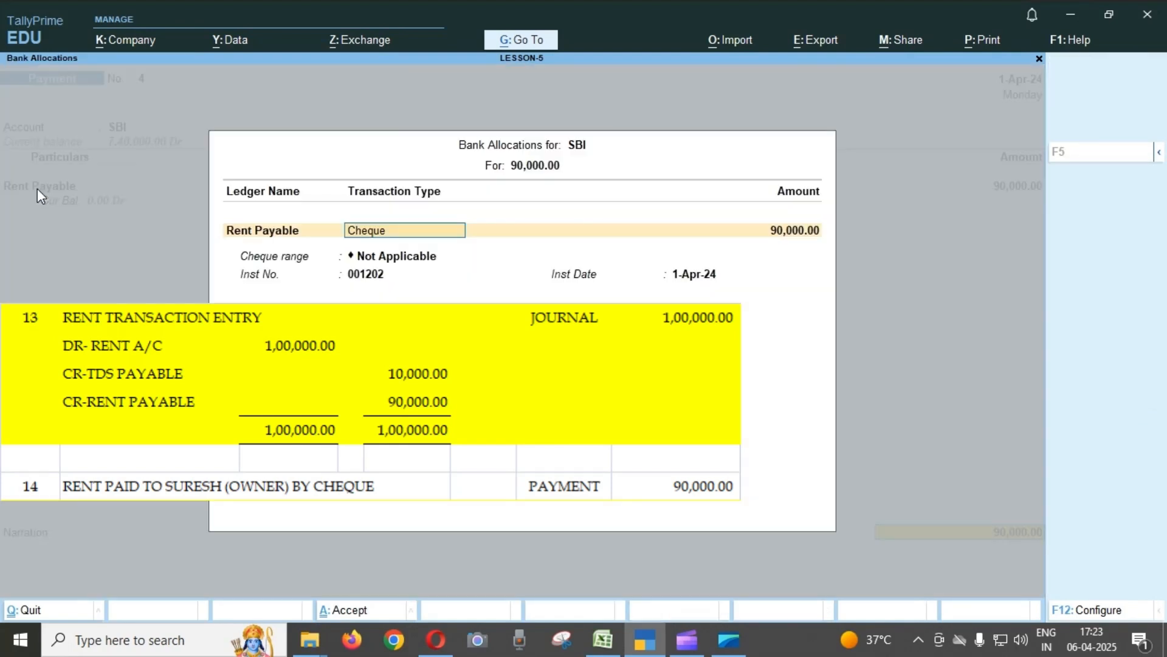
pyautogui.press('Return')
pyautogui.press('BackSpace')
pyautogui.press('Escape')
pyautogui.press('Return')
pyautogui.press('Escape')
pyautogui.press('Return')
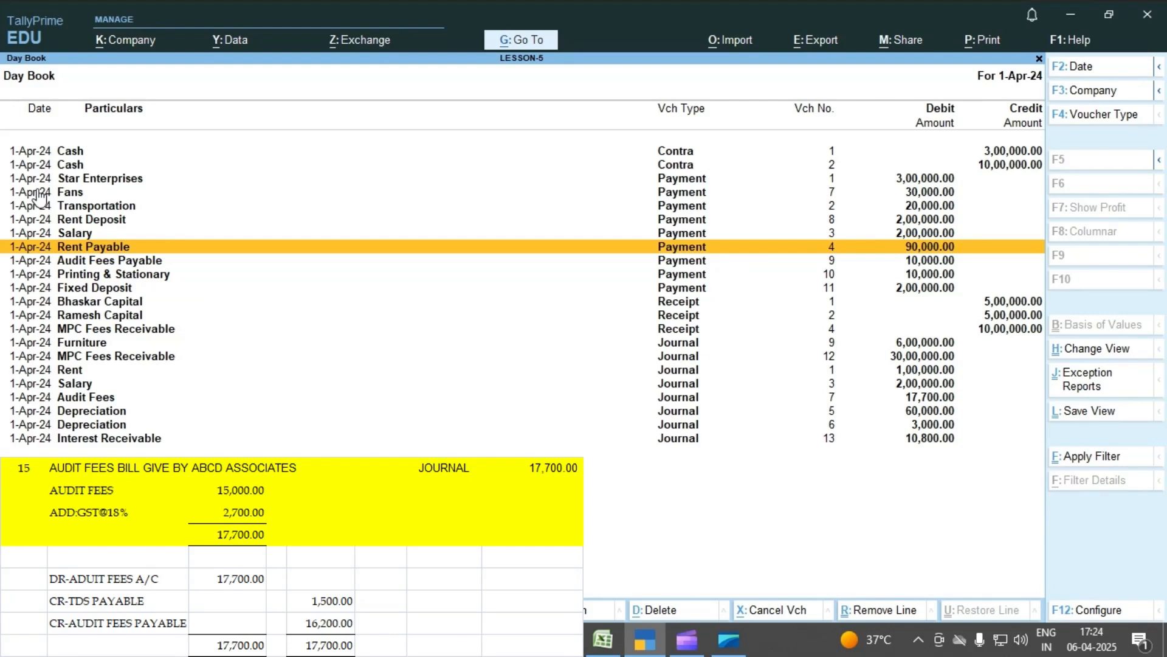
# Review Journal voucher No. 7 for the ABCD Associates audit fees bill from the Day Book, and quit without saving.
pyautogui.press('Down')
pyautogui.press('Down')
pyautogui.press('Down')
pyautogui.press('Down')
pyautogui.press('Down')
pyautogui.press('Down')
pyautogui.press('Down')
pyautogui.press('Down')
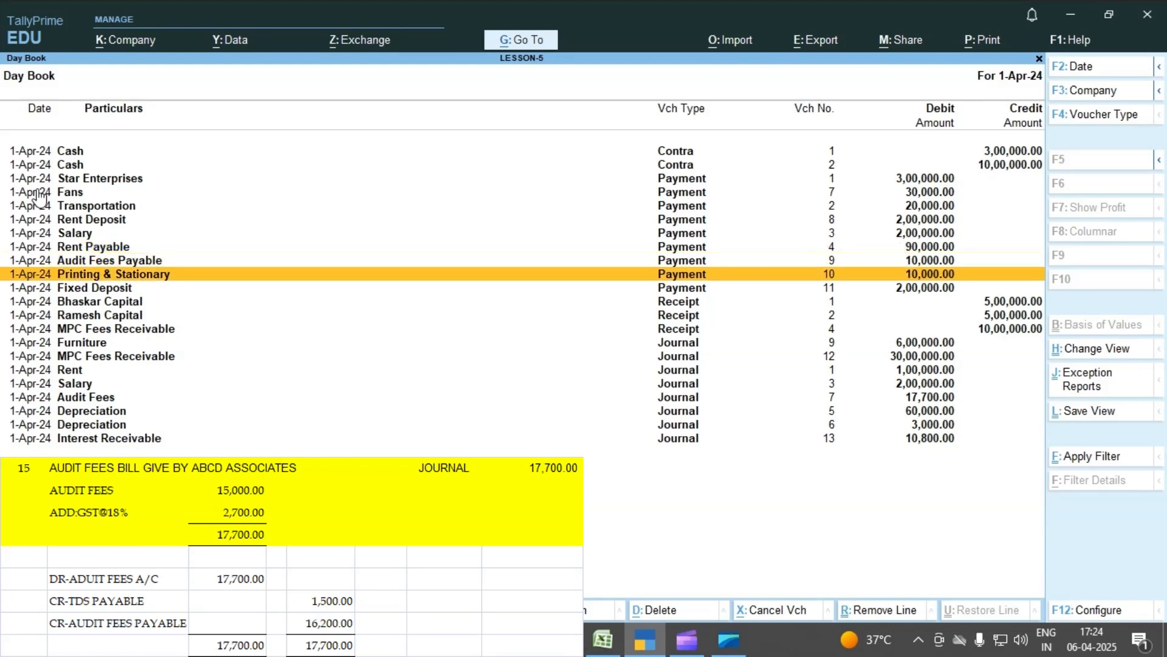
pyautogui.press('Down')
pyautogui.press('Down')
pyautogui.press('Down')
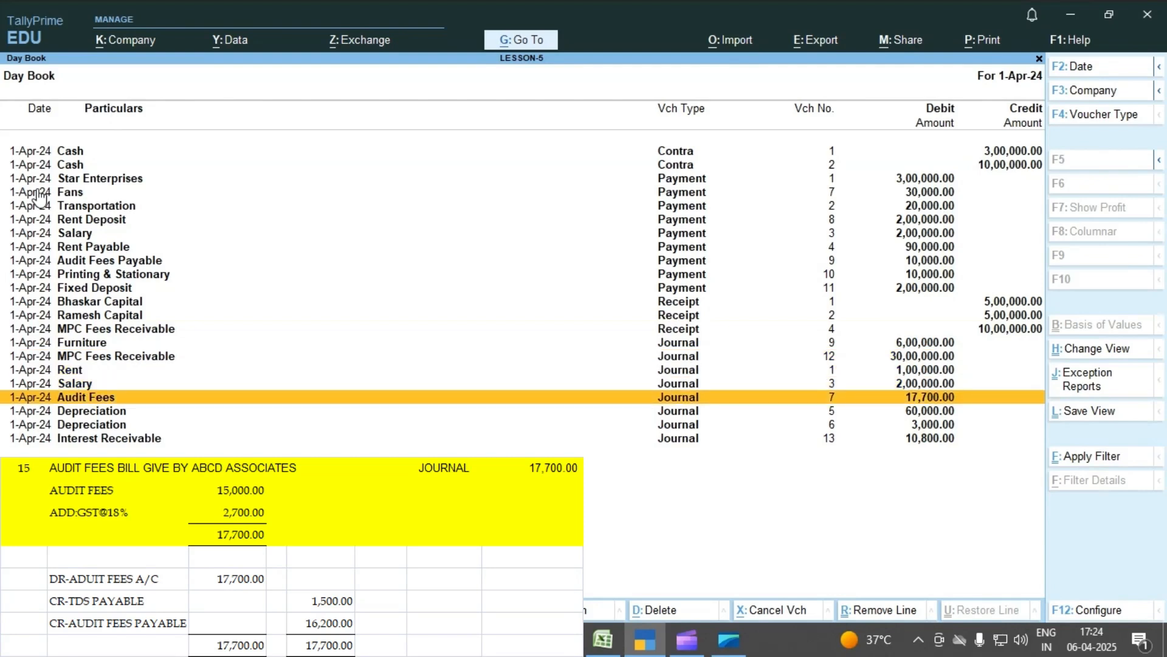
pyautogui.press('Return')
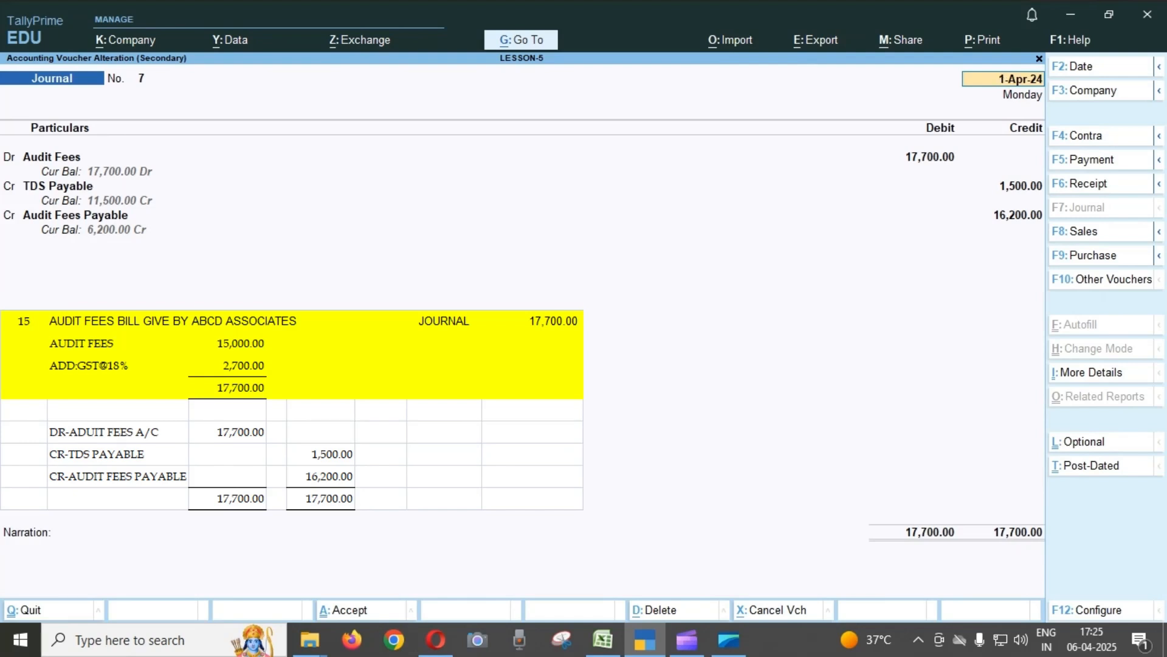
pyautogui.press('Escape')
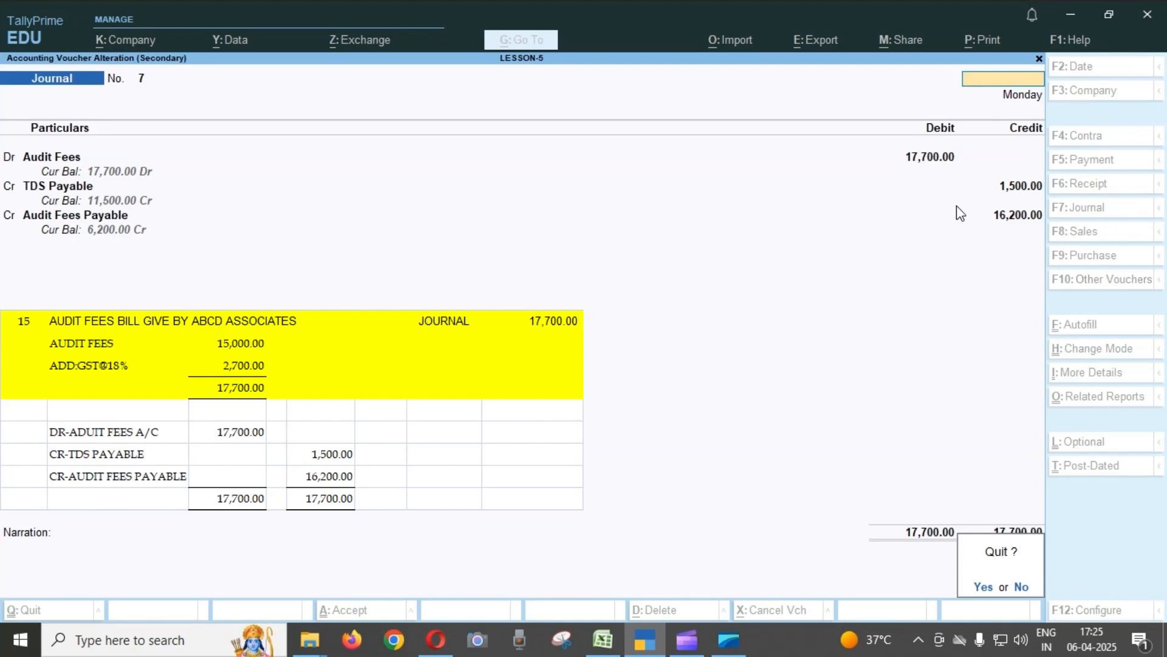
pyautogui.press('y')
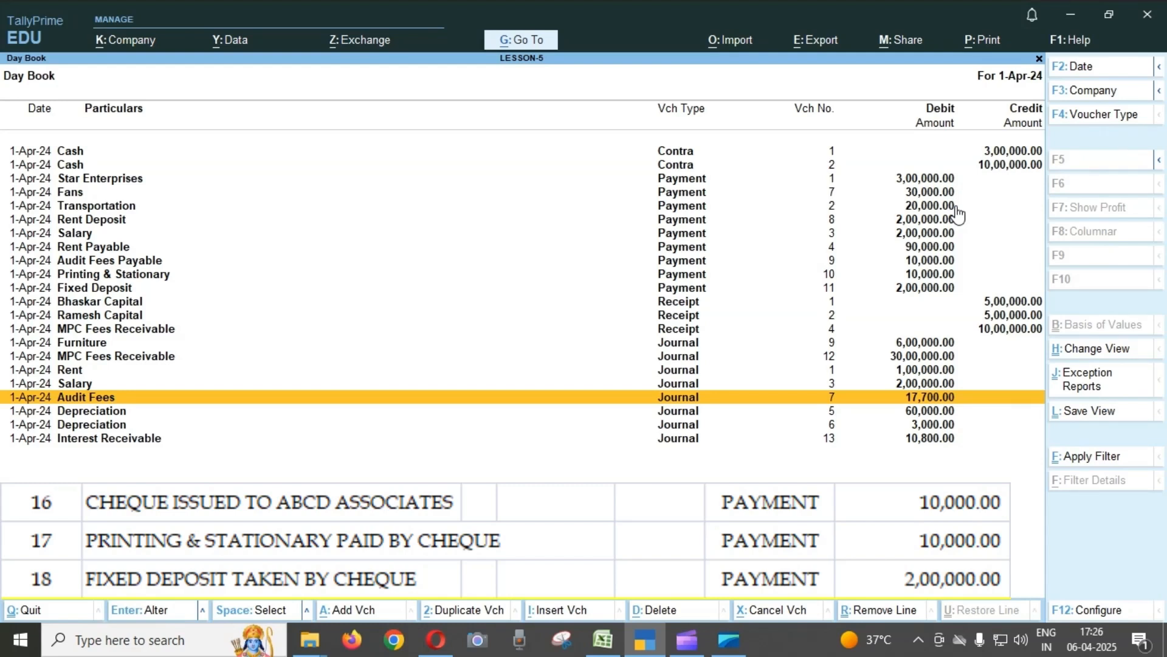
# Review Payment voucher No. 9 for the Audit Fees Payable cheque from the Day Book, and quit without saving.
pyautogui.press('Up')
pyautogui.press('Up')
pyautogui.press('Up')
pyautogui.press('Up')
pyautogui.press('Up')
pyautogui.press('Up')
pyautogui.press('Up')
pyautogui.press('Up')
pyautogui.press('Up')
pyautogui.press('Up')
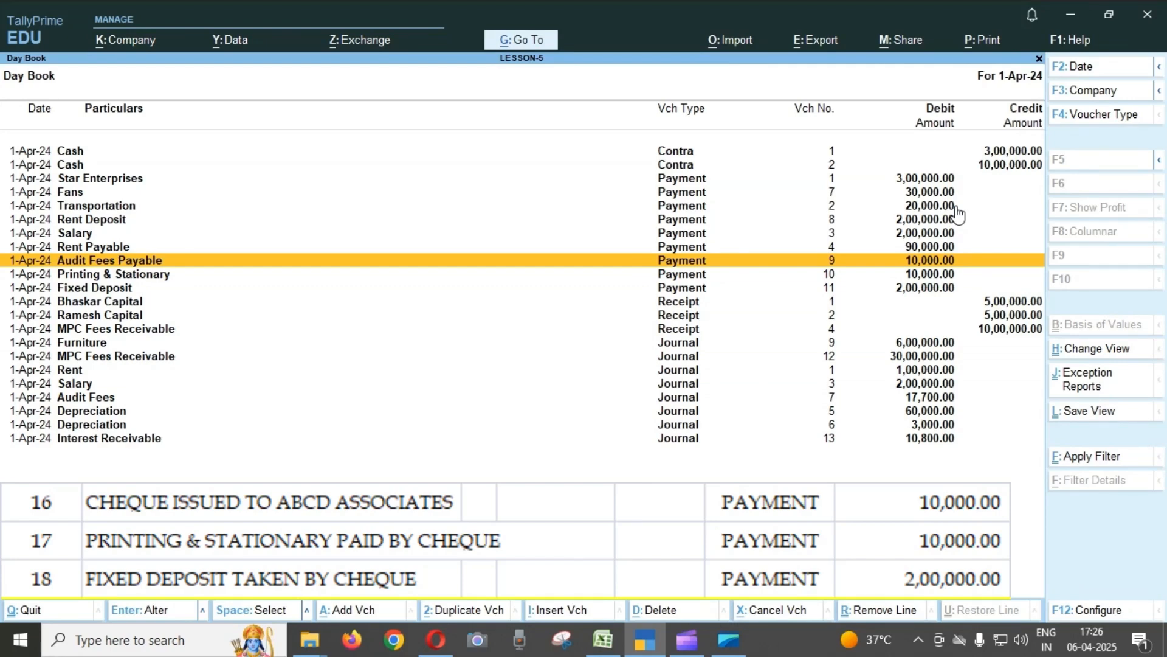
pyautogui.press('Return')
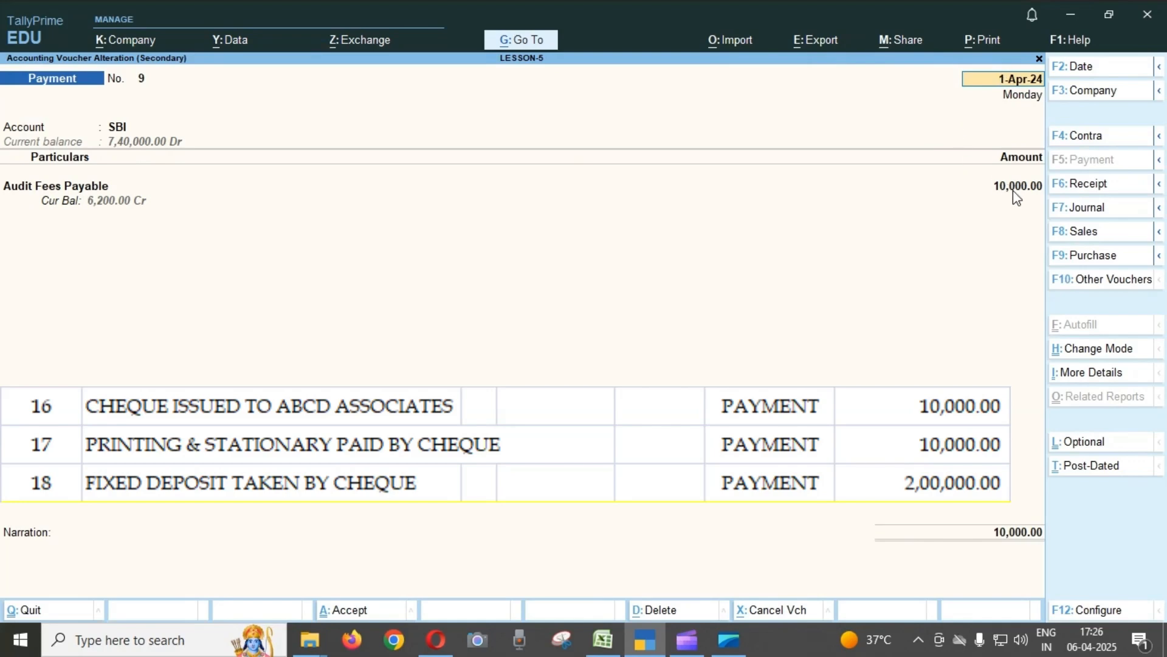
pyautogui.press('BackSpace')
pyautogui.press('Escape')
pyautogui.press('y')
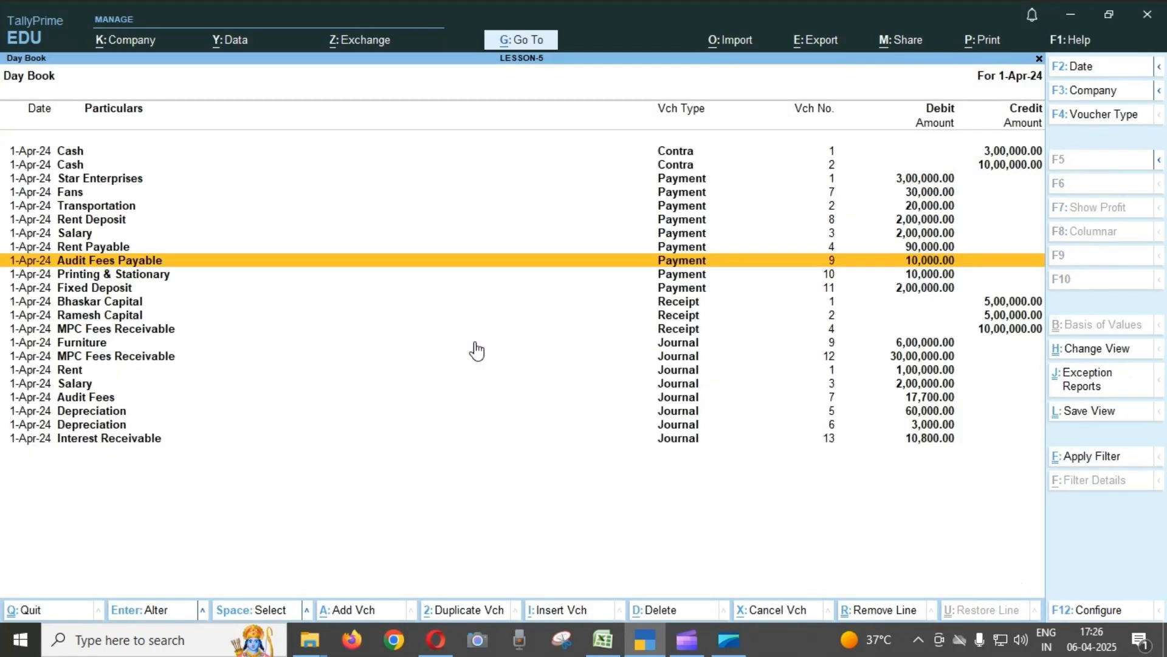
pyautogui.press('Up')
pyautogui.press('Return')
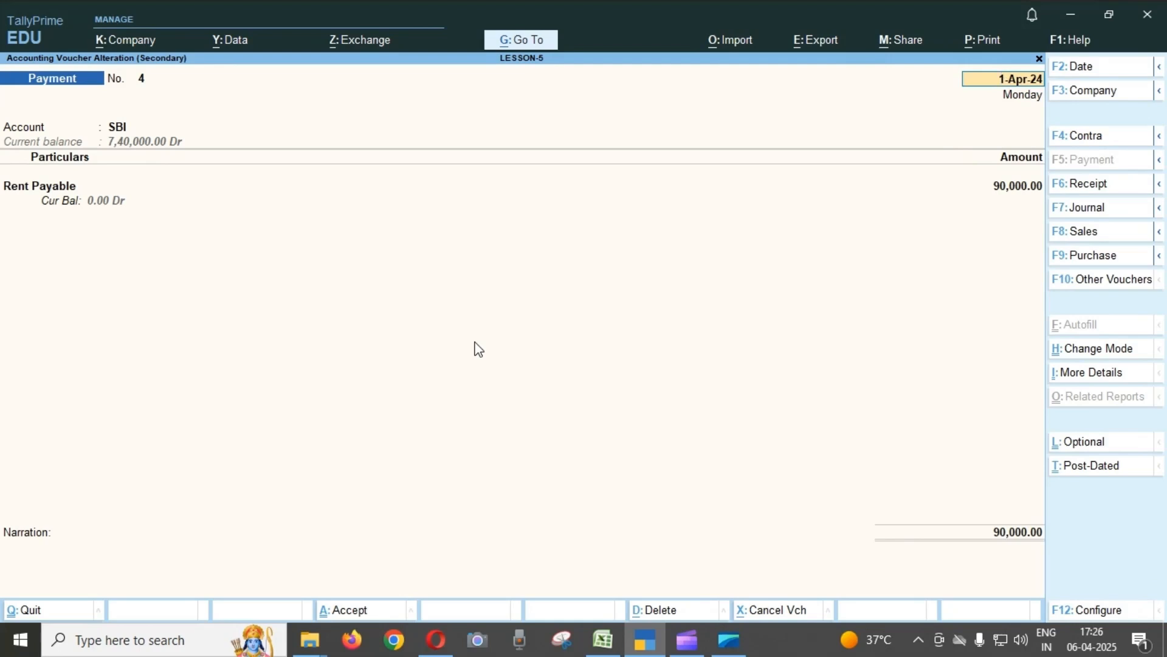
pyautogui.press('BackSpace')
pyautogui.press('Escape')
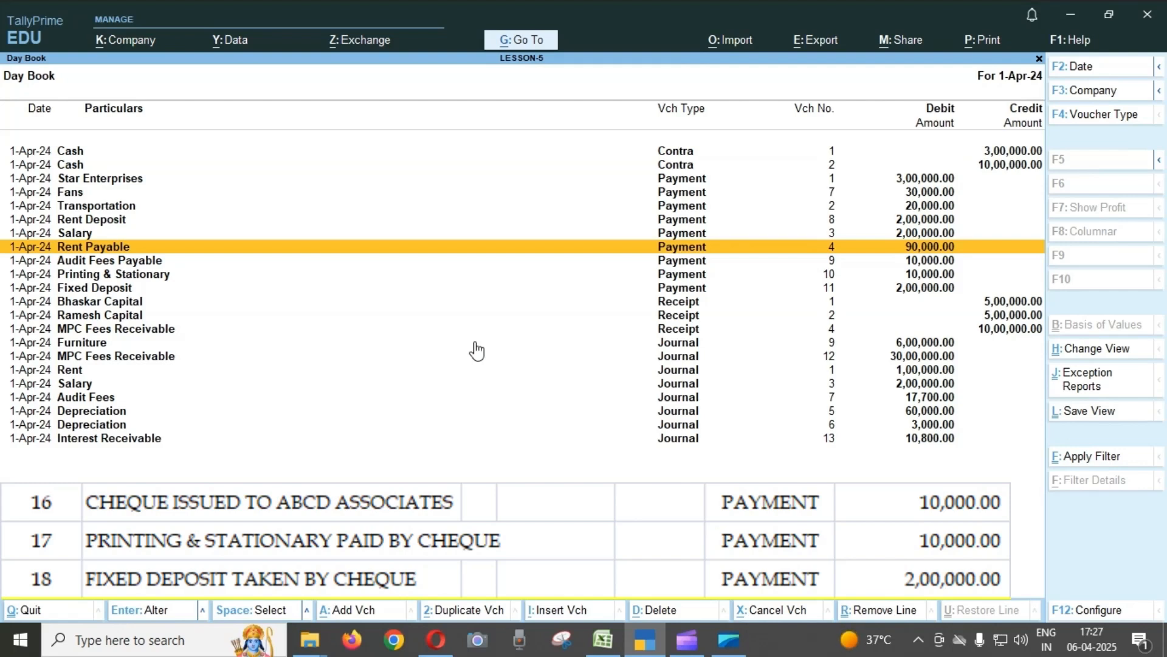
# Review Payment voucher No. 10 for printing and stationary paid by cheque from the Day Book, and quit without saving.
pyautogui.press('Down')
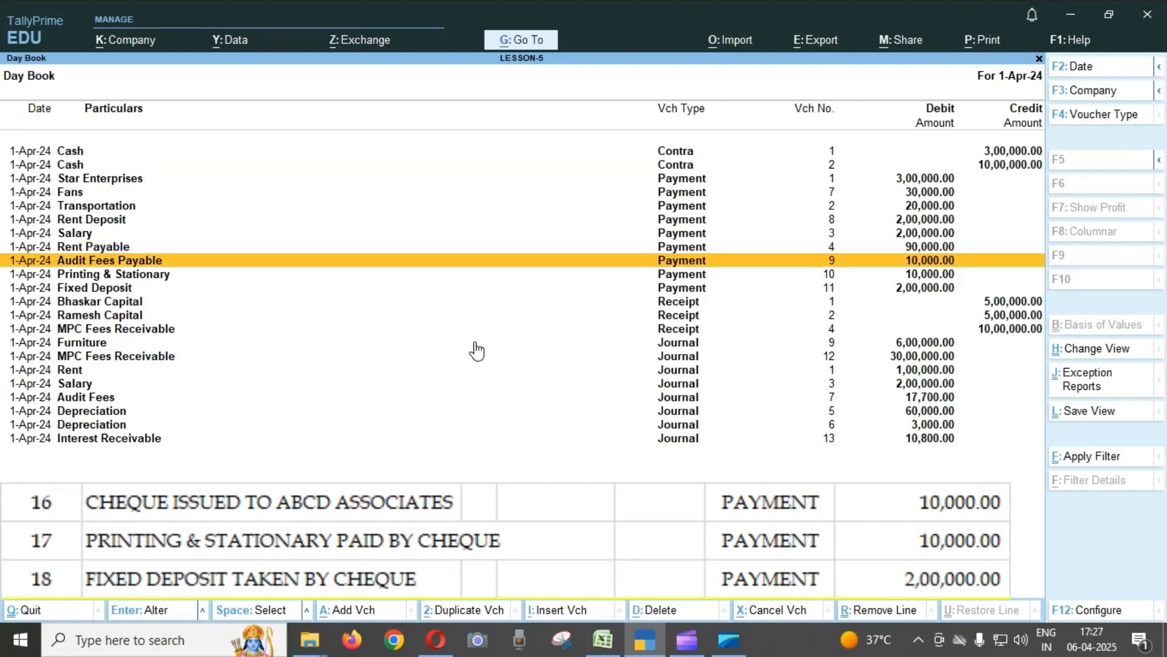
pyautogui.press('Down')
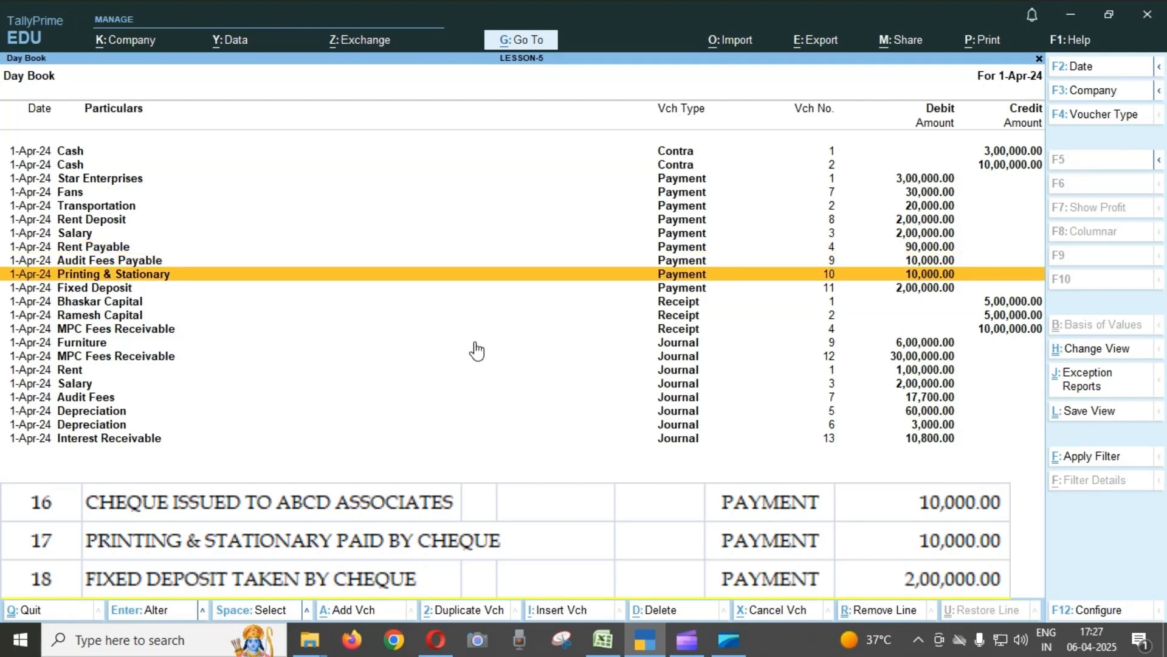
pyautogui.press('Return')
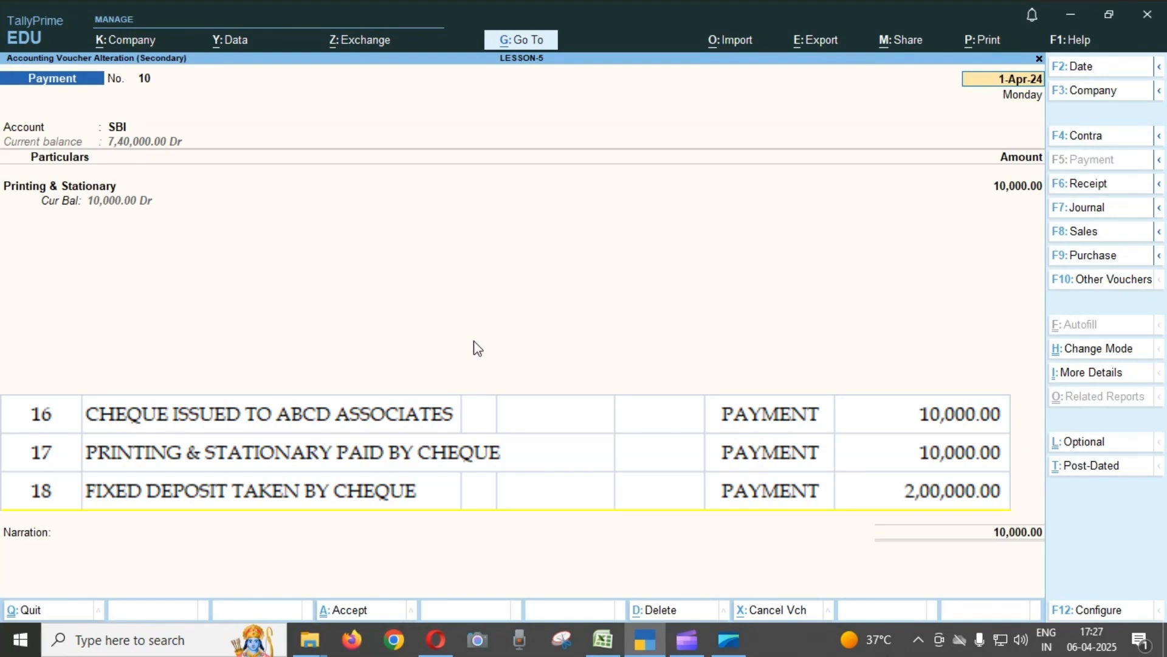
pyautogui.press('BackSpace')
pyautogui.press('Escape')
pyautogui.press('y')
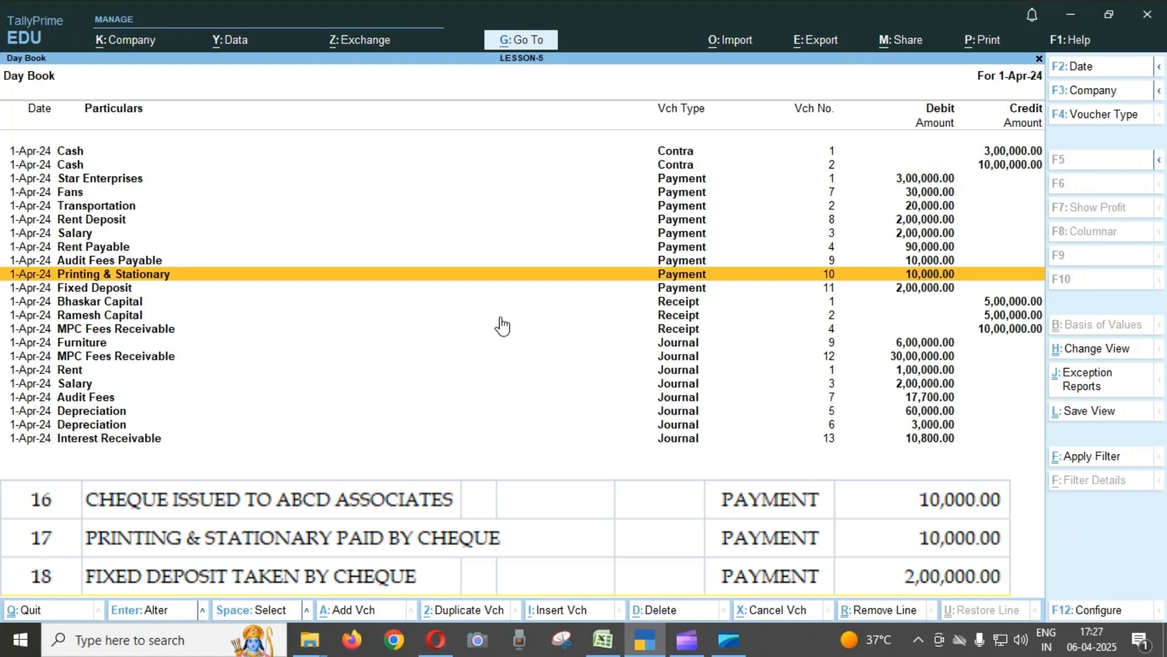
# Open Payment voucher No. 11 for the fixed deposit and display its Fixed Deposit ledger to check the group.
pyautogui.press('Down')
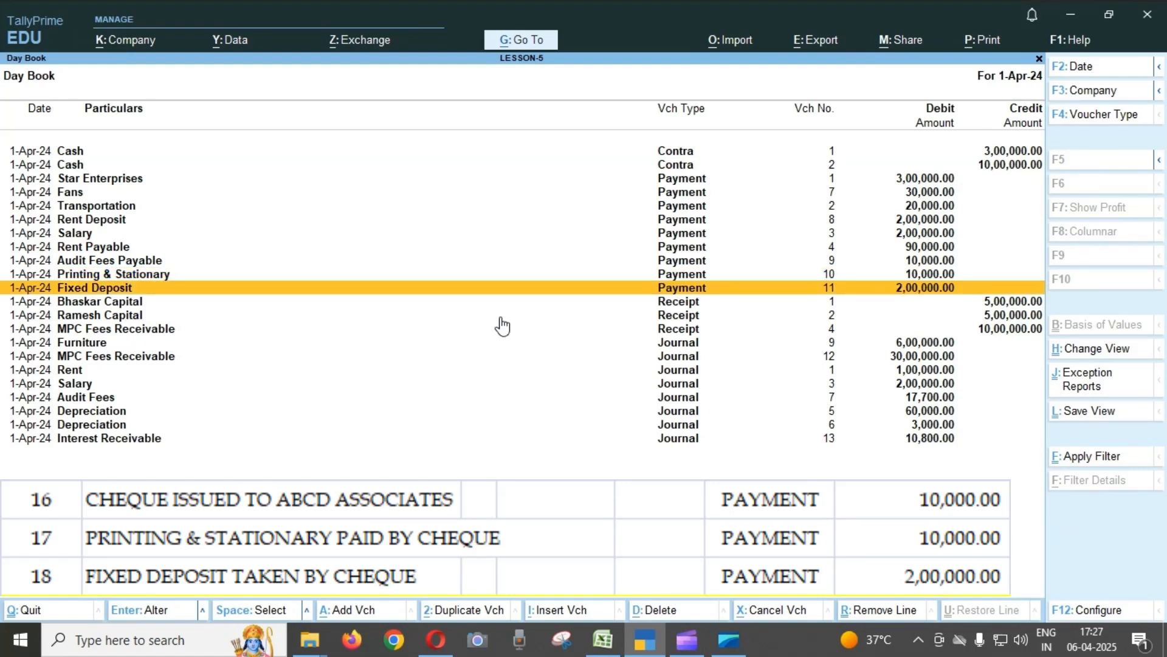
pyautogui.press('Return')
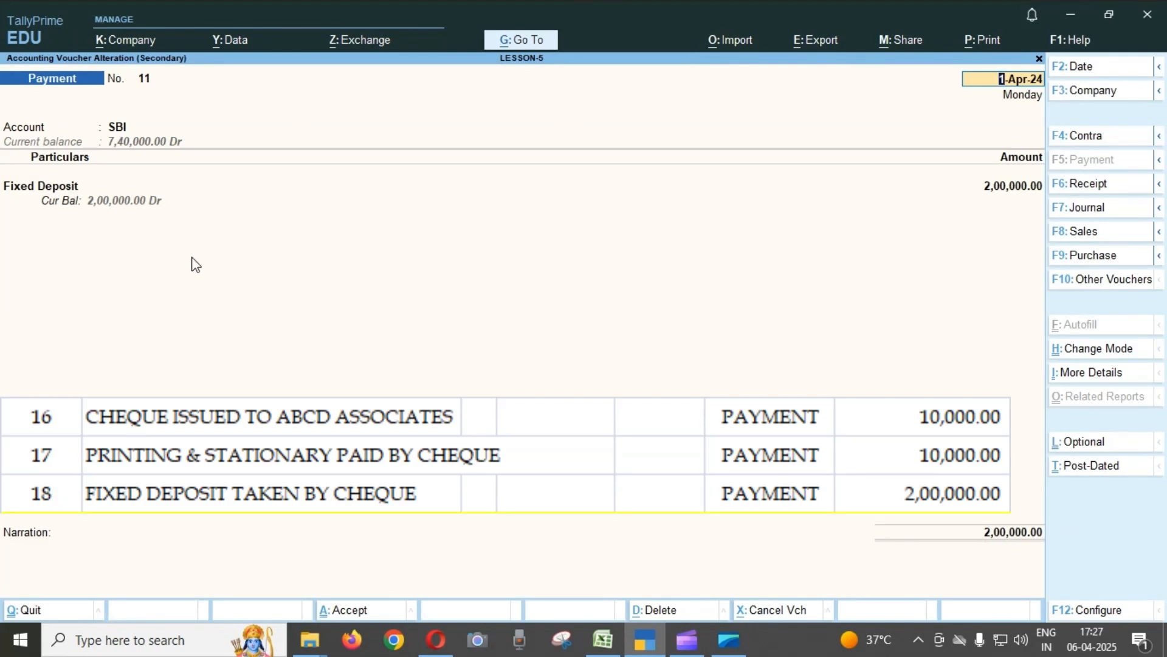
pyautogui.click(74, 189)
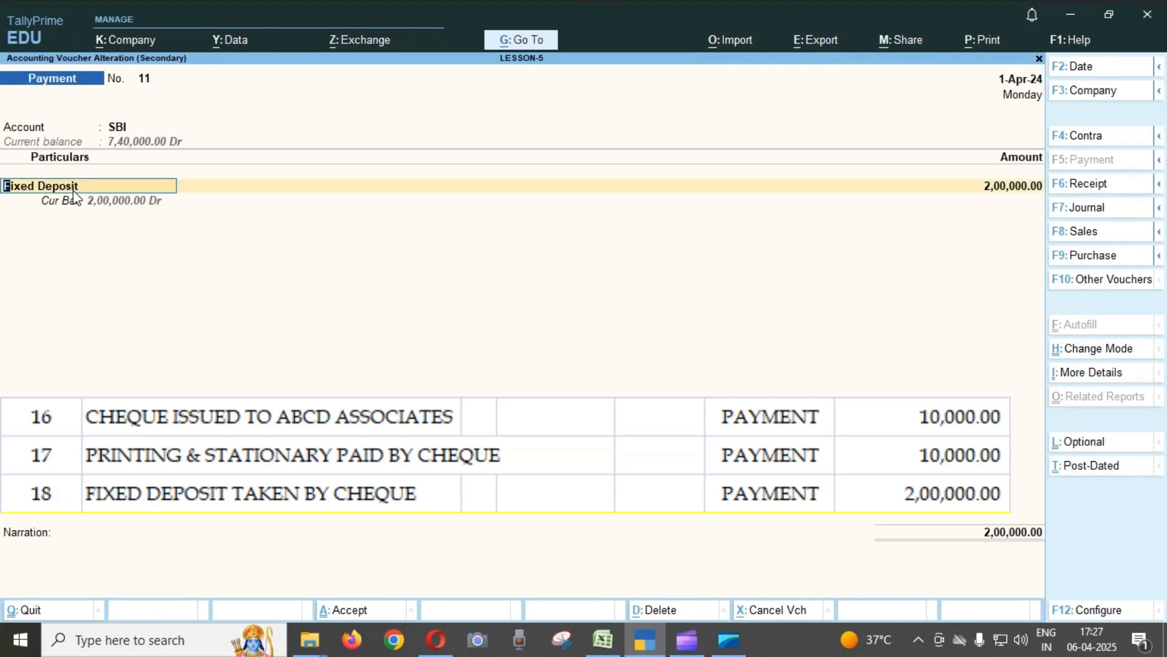
pyautogui.hotkey('ctrl', 'Return')
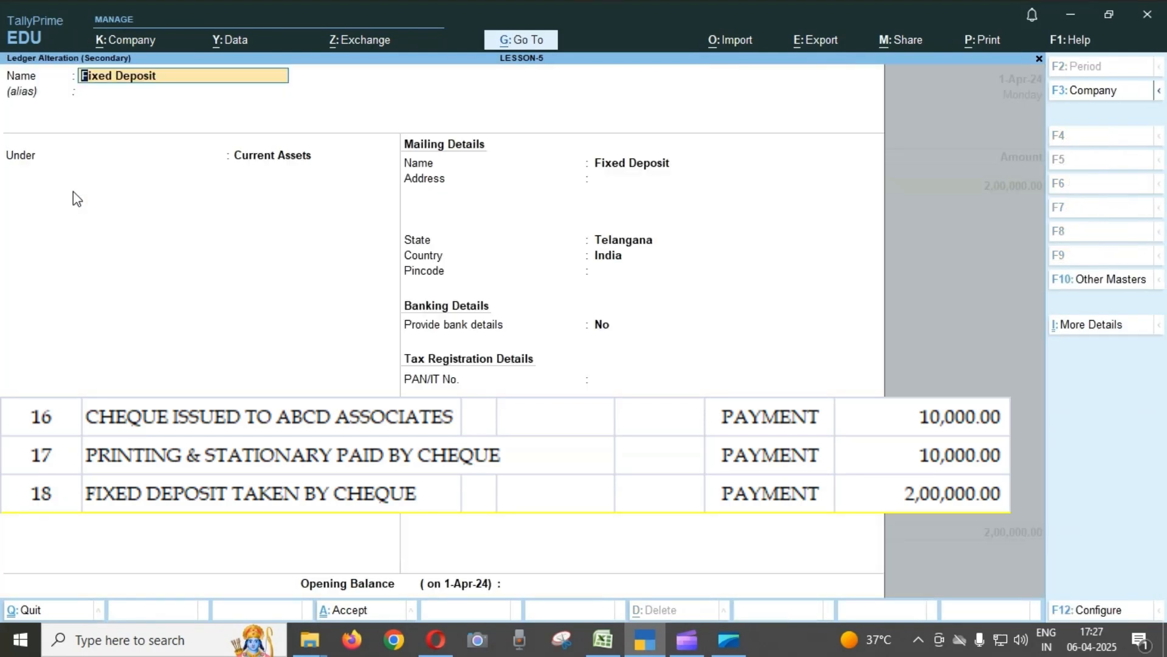
# Leave the Fixed Deposit ledger unchanged and quit Payment voucher No. 11 without saving.
pyautogui.press('Escape')
pyautogui.press('Escape')
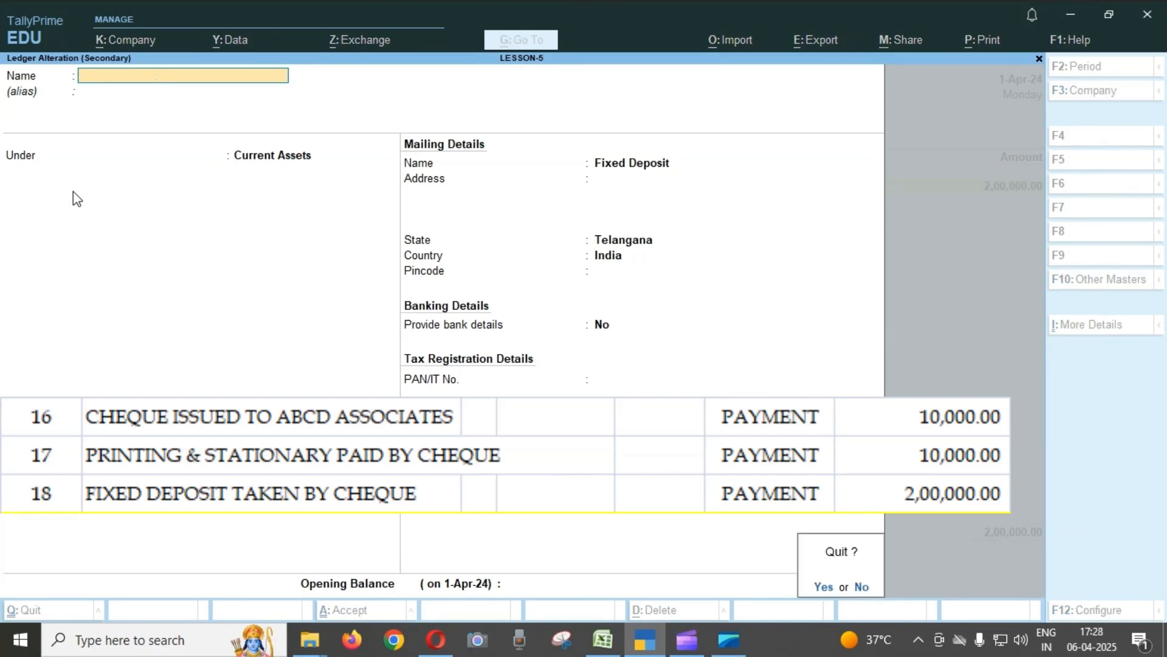
pyautogui.press('y')
pyautogui.press('Return')
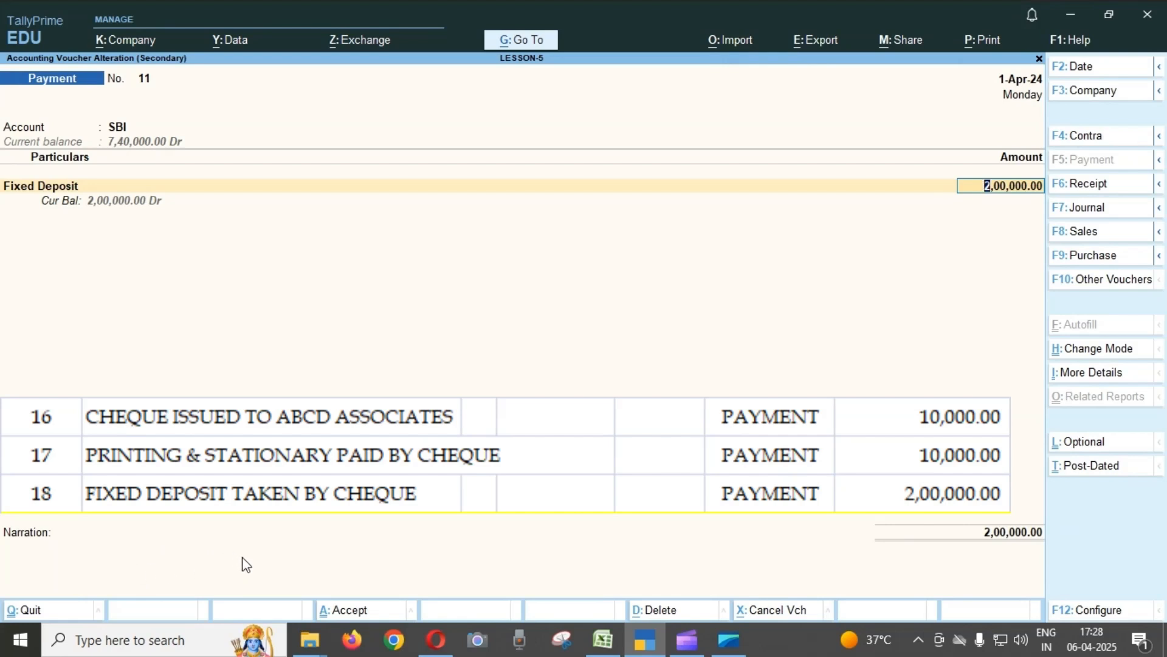
pyautogui.press('BackSpace')
pyautogui.press('Escape')
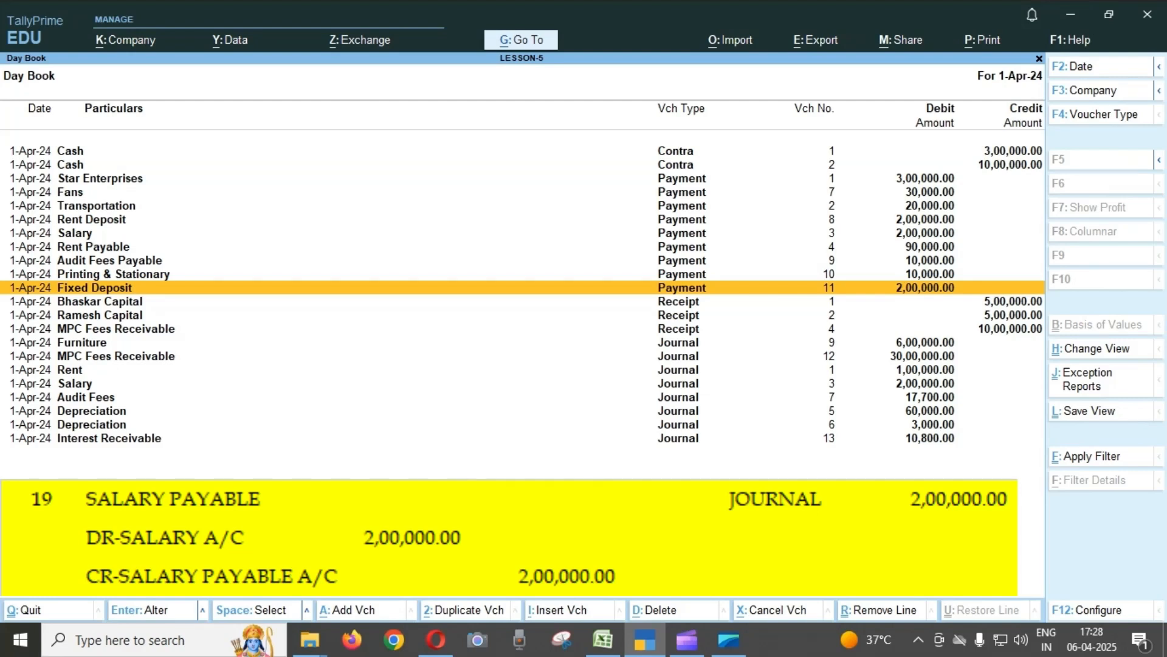
# Open Journal voucher No. 3 for the salary payable entry and display its Salary Payable ledger to check the group.
pyautogui.press('Down')
pyautogui.press('Down')
pyautogui.press('Down')
pyautogui.press('Down')
pyautogui.press('Down')
pyautogui.press('Down')
pyautogui.press('Down')
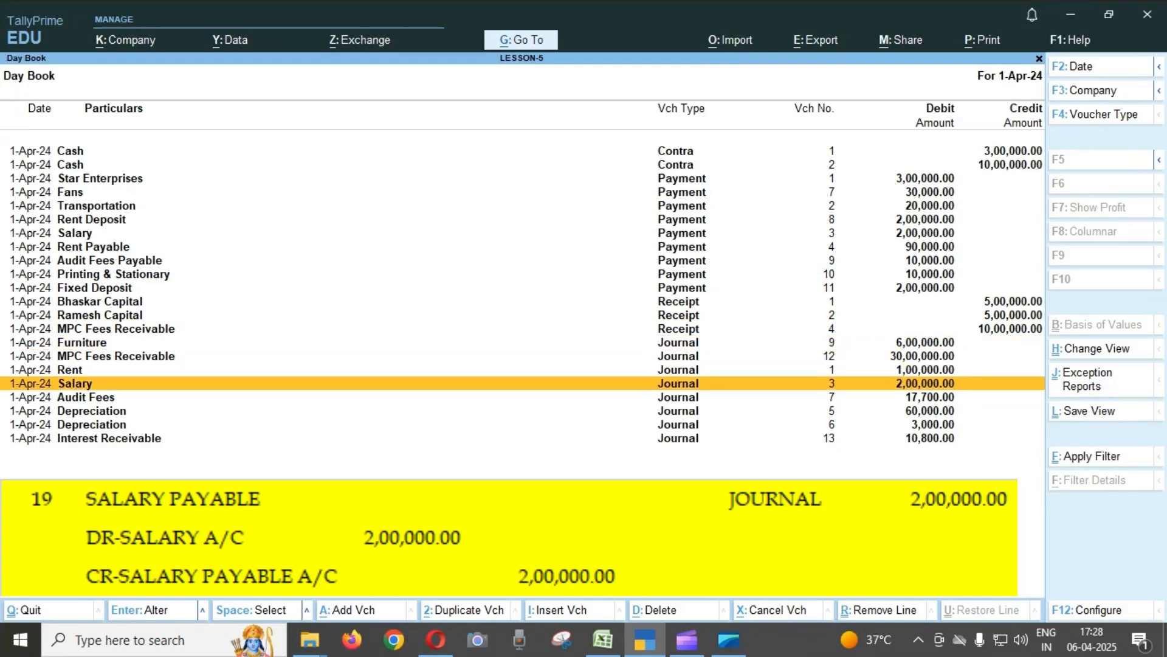
pyautogui.press('Return')
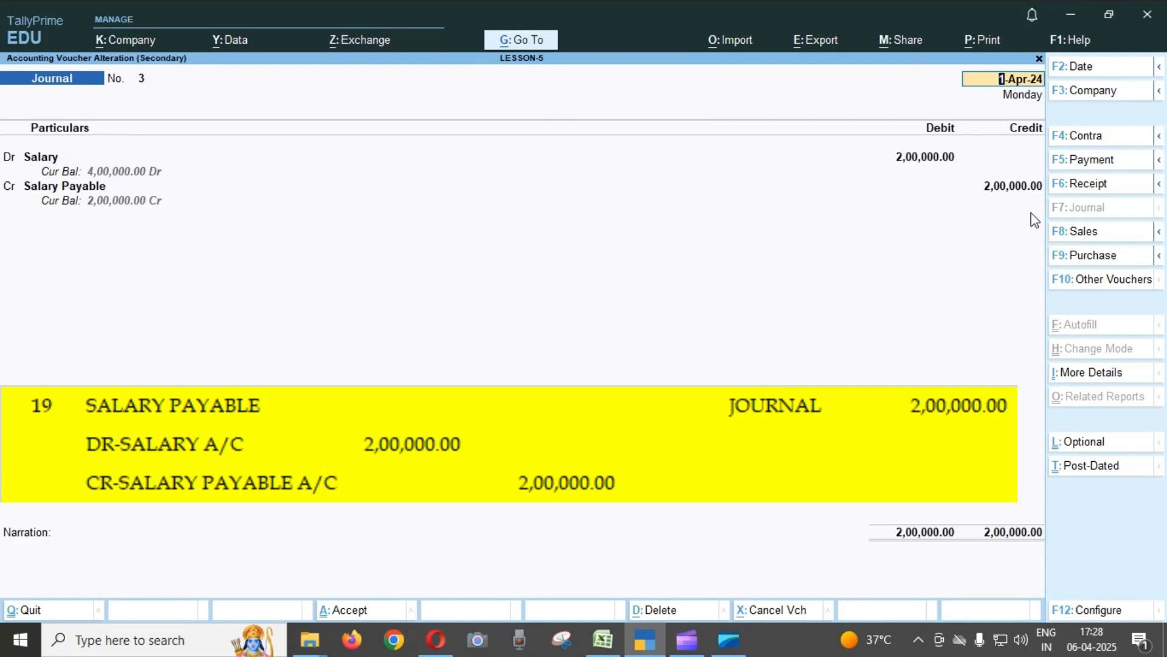
pyautogui.click(81, 189)
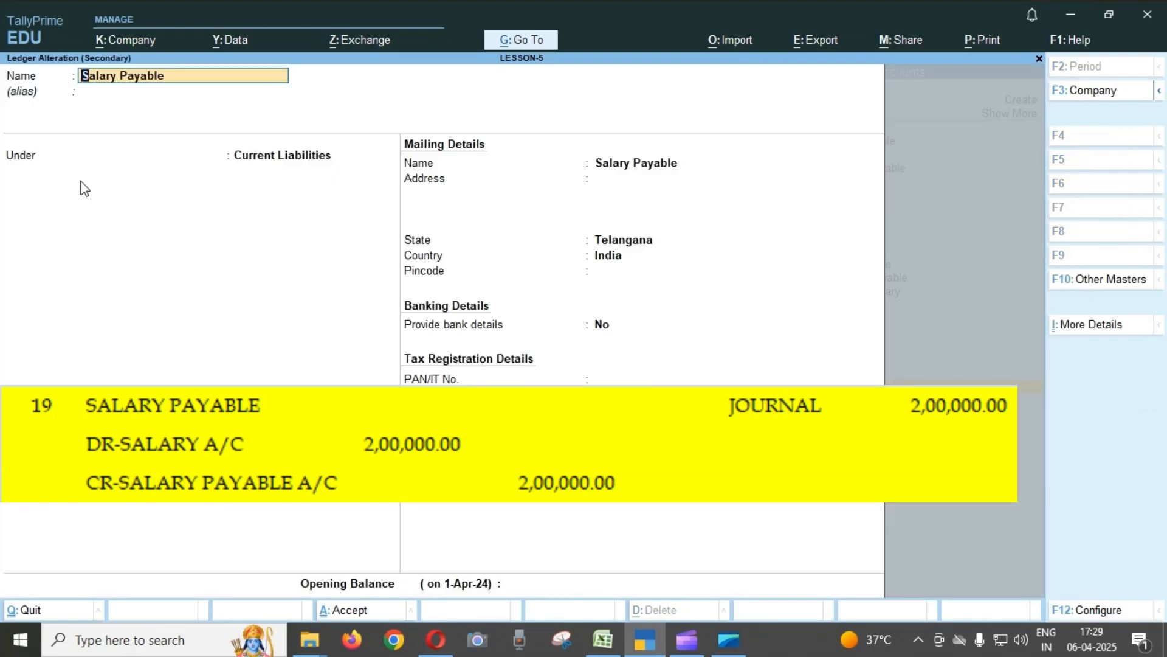
# Leave the Salary Payable ledger unchanged and quit Journal voucher No. 3 without saving.
pyautogui.press('Escape')
pyautogui.press('Escape')
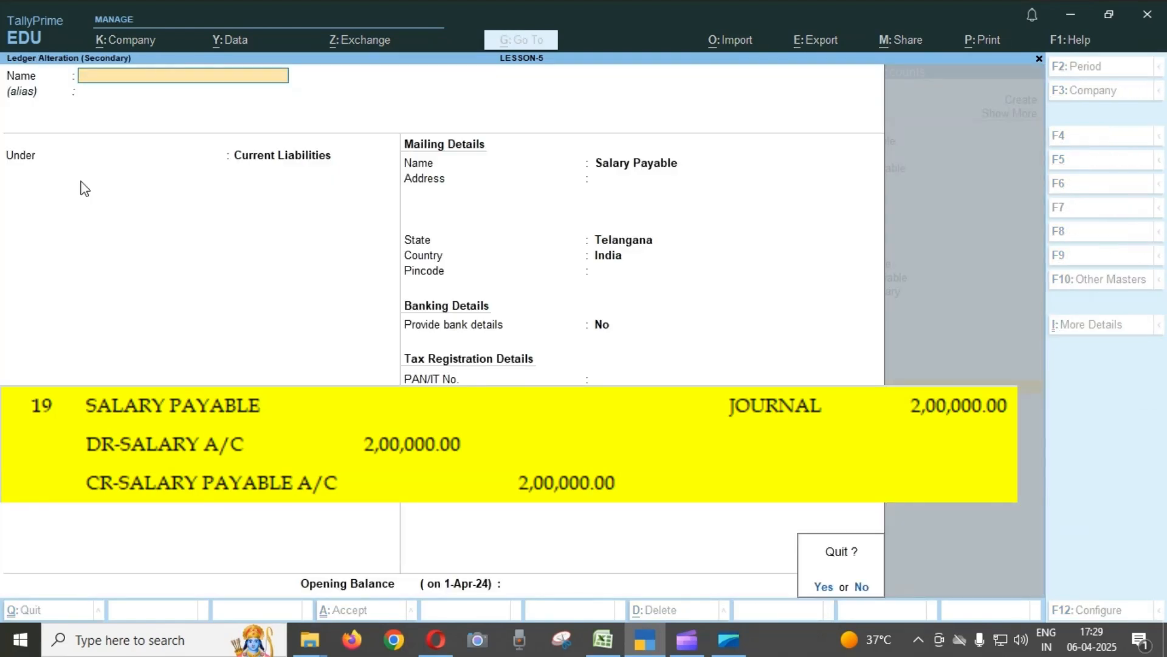
pyautogui.press('Return')
pyautogui.press('Escape')
pyautogui.press('Escape')
pyautogui.press('Return')
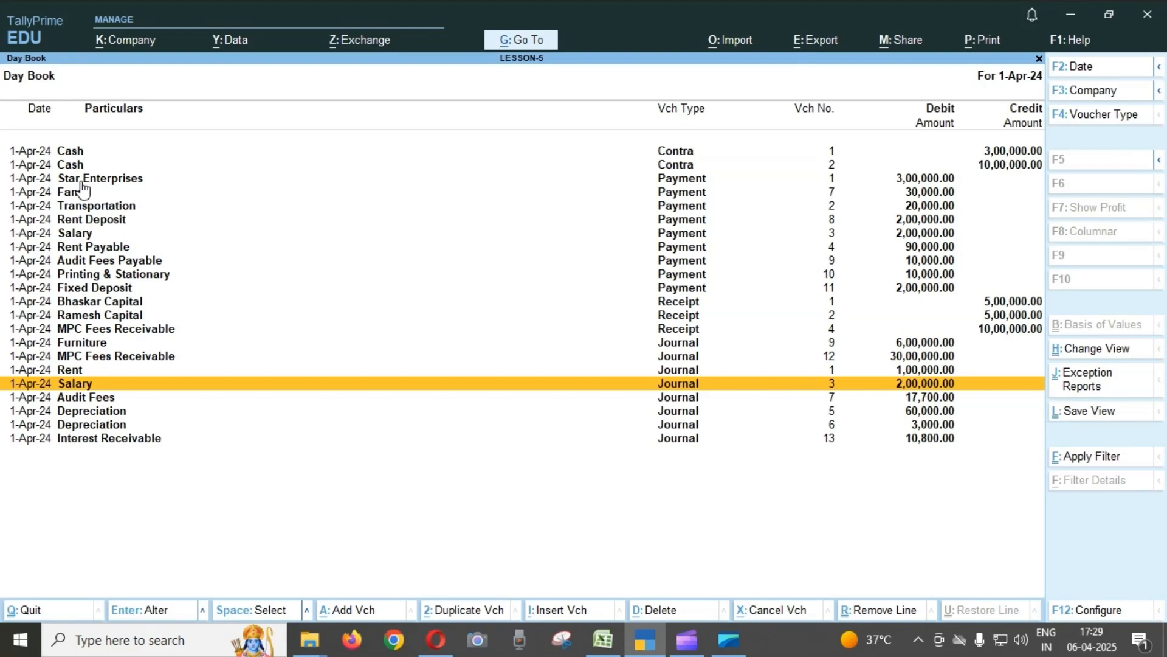
# Reopen Journal voucher No. 3 to review the Salary debit and Salary Payable credit, and quit to the Day Book.
pyautogui.press('Return')
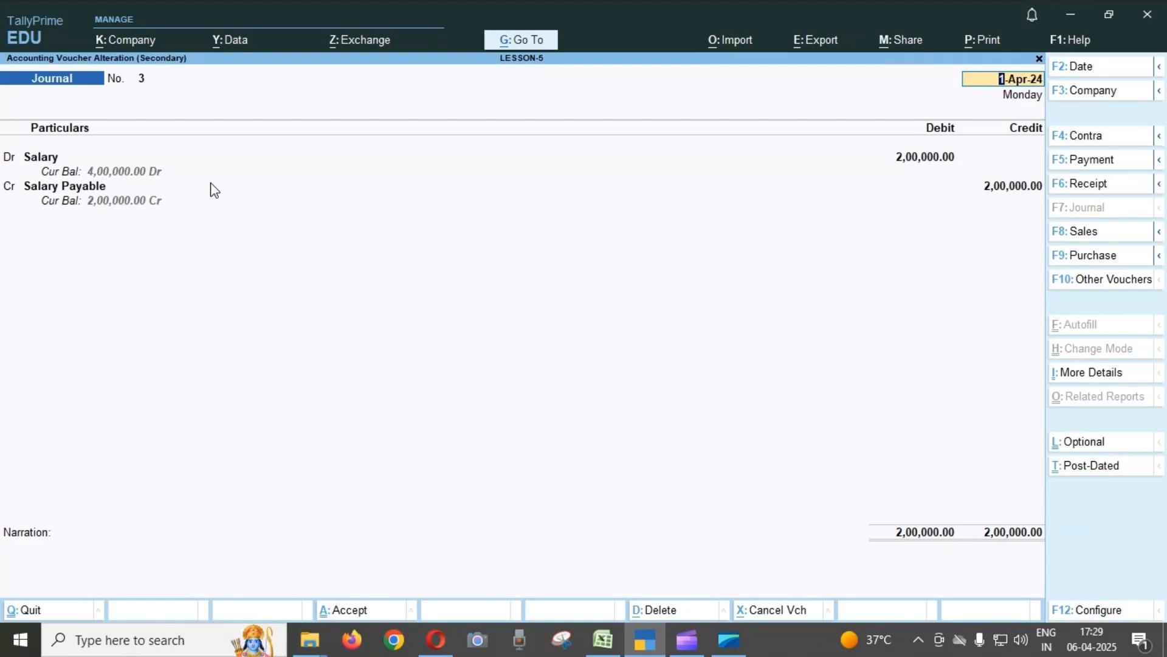
pyautogui.press('Escape')
pyautogui.press('y')
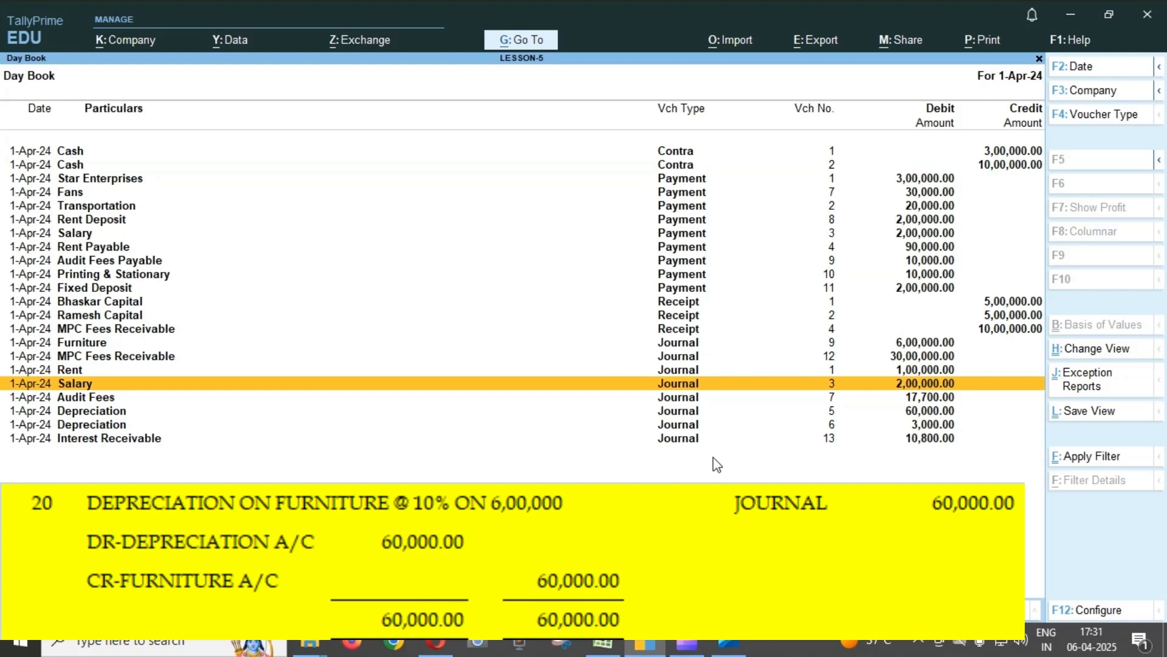
# Open Journal voucher No. 5 for depreciation on furniture and display its Depreciation ledger to check the group, leaving the ledger unchanged.
pyautogui.press('Down')
pyautogui.press('Down')
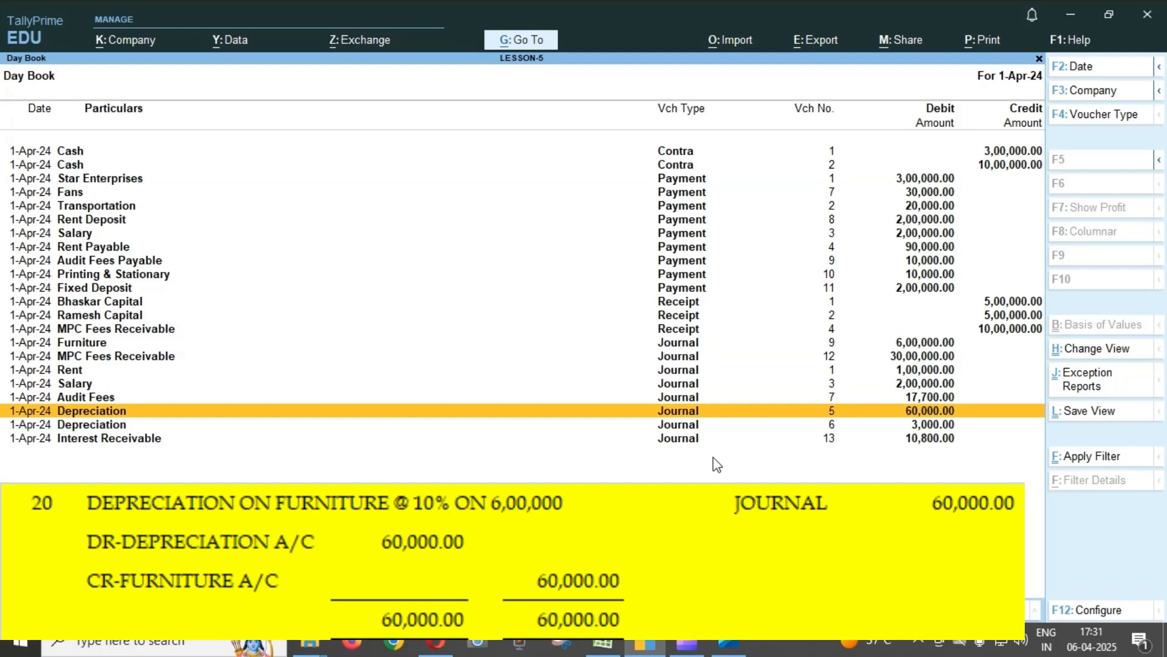
pyautogui.press('Return')
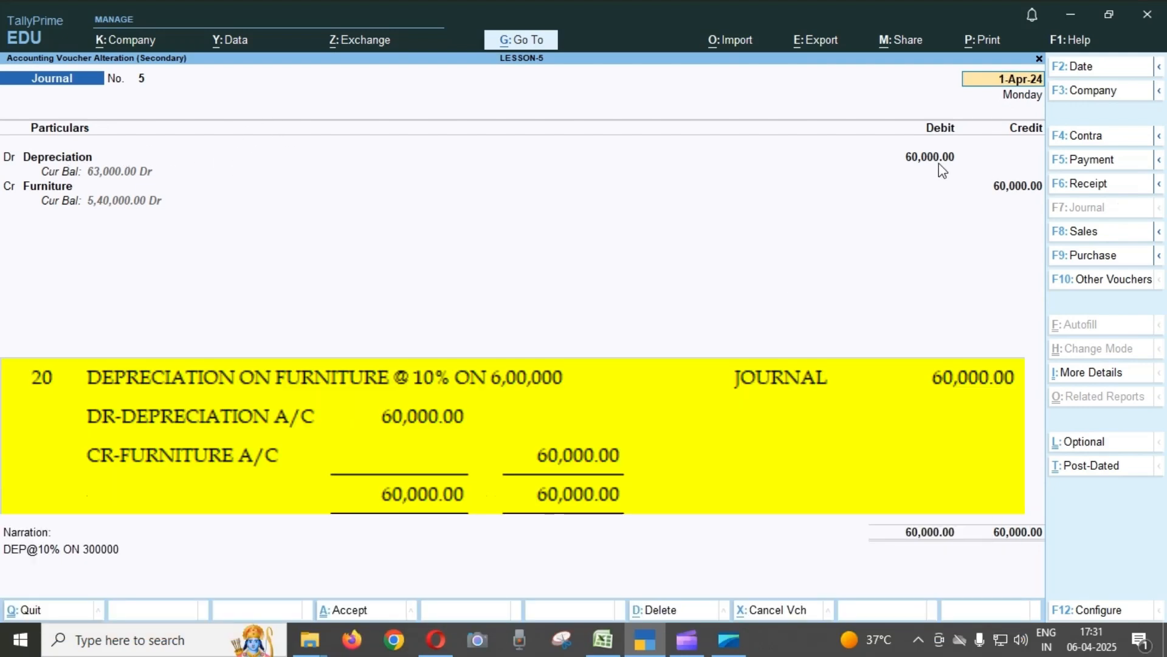
pyautogui.click(58, 158)
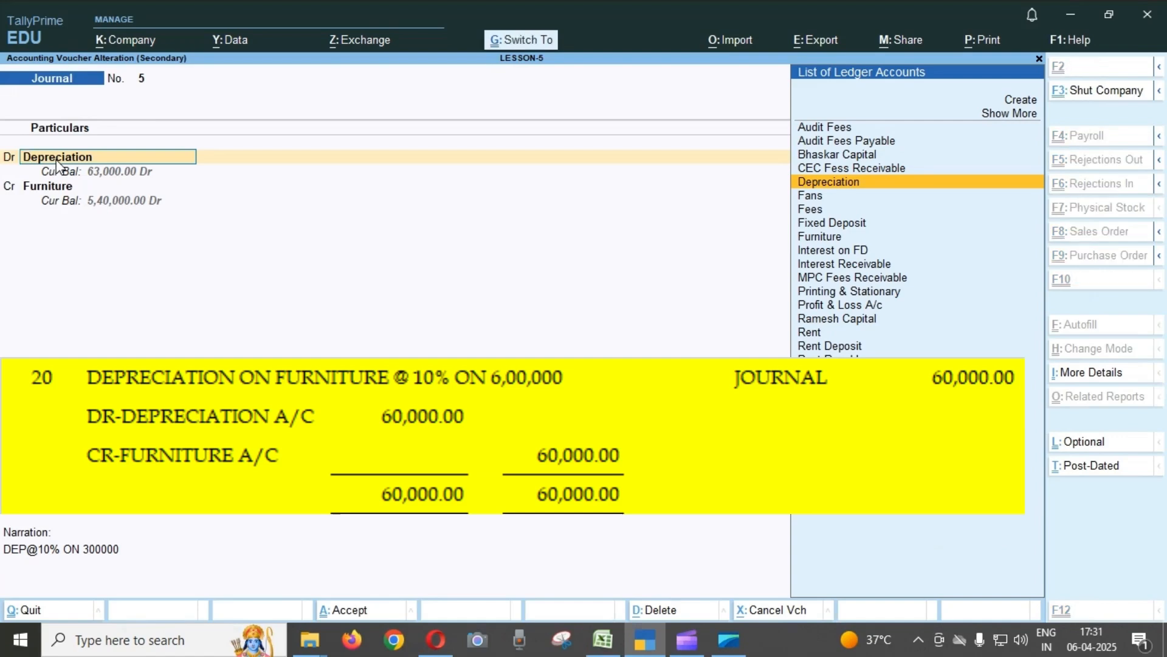
pyautogui.hotkey('ctrl', 'Return')
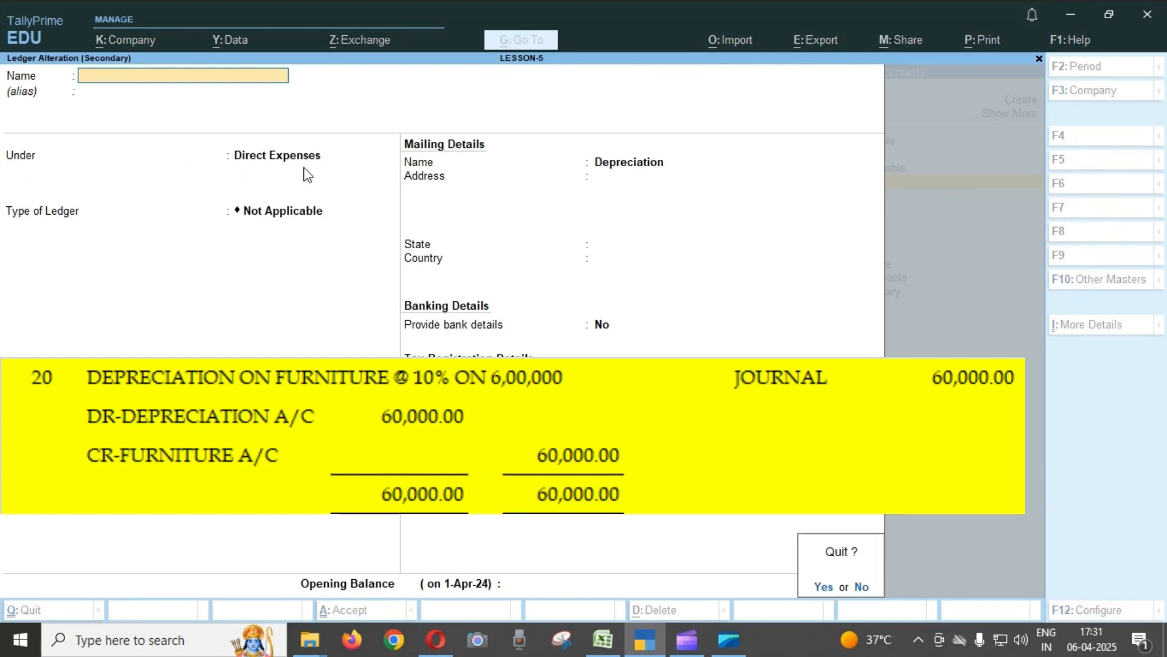
pyautogui.press('Escape')
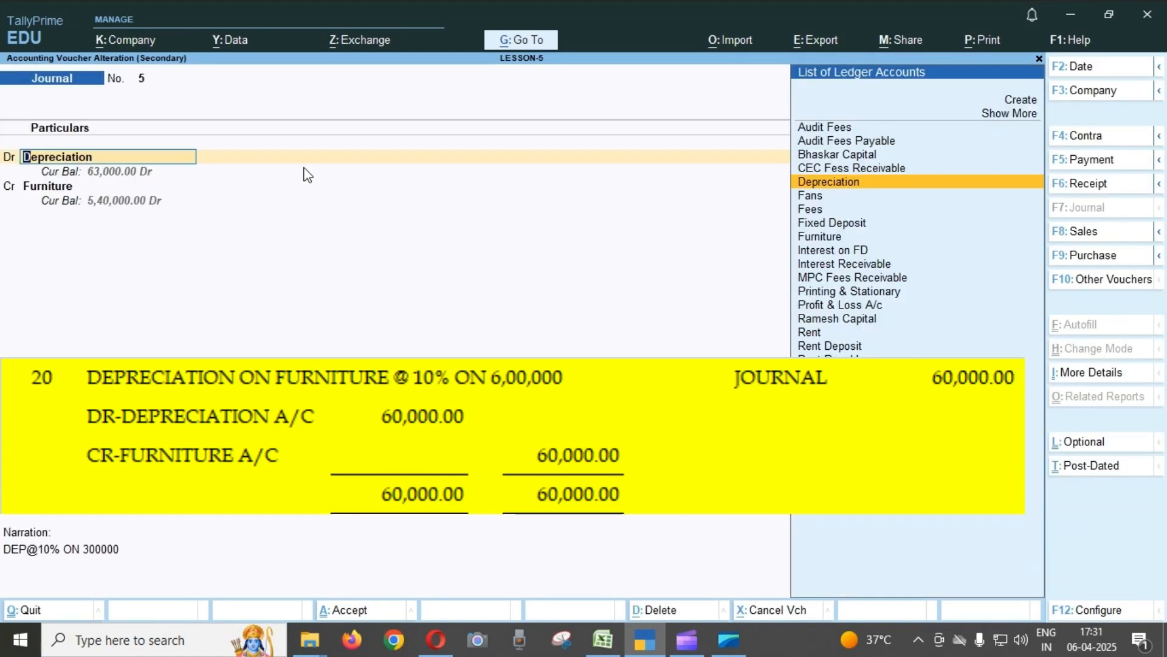
# Review the Depreciation debit amount in Journal voucher No. 5 and quit the voucher without saving.
pyautogui.press('Return')
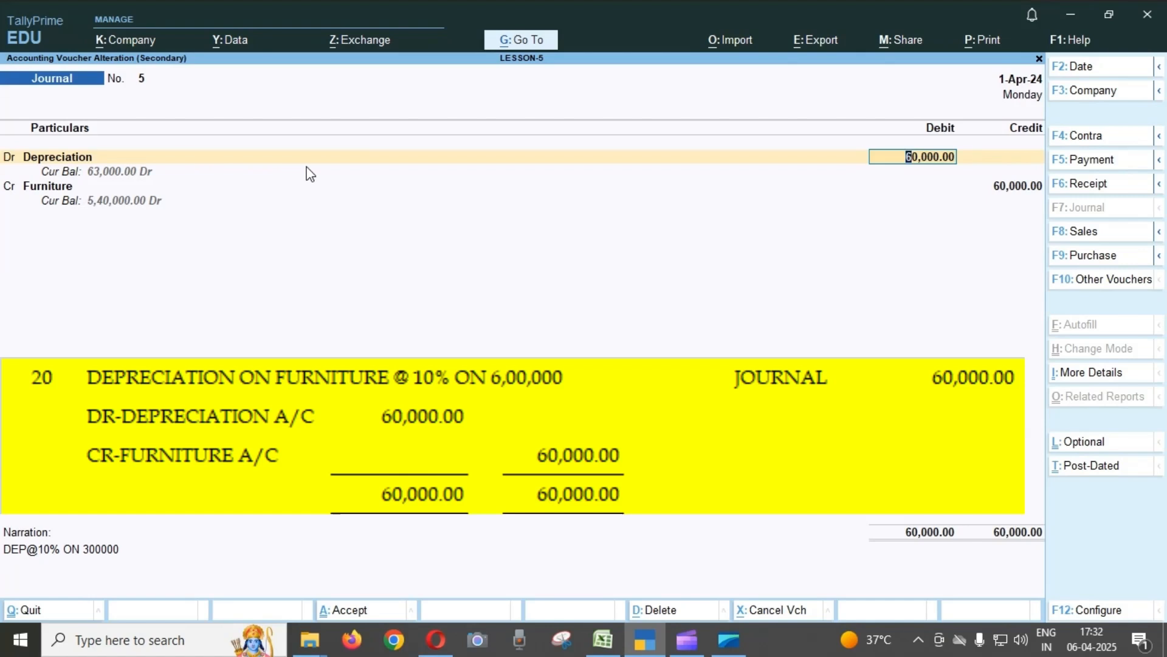
pyautogui.press('Escape')
pyautogui.press('Escape')
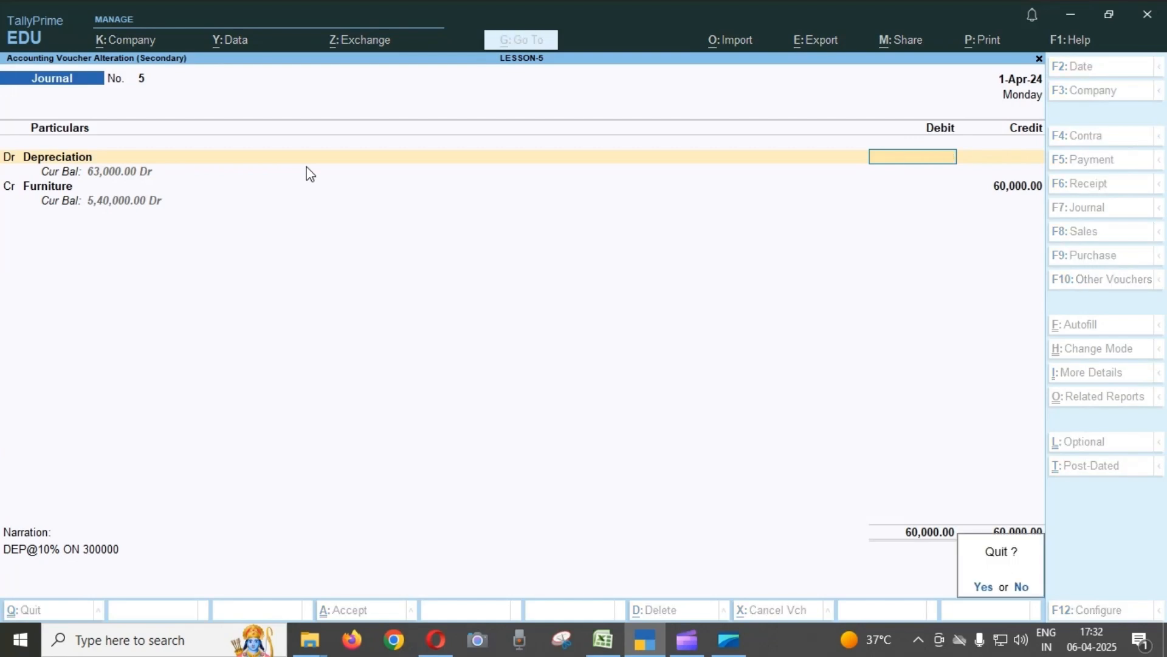
pyautogui.press('y')
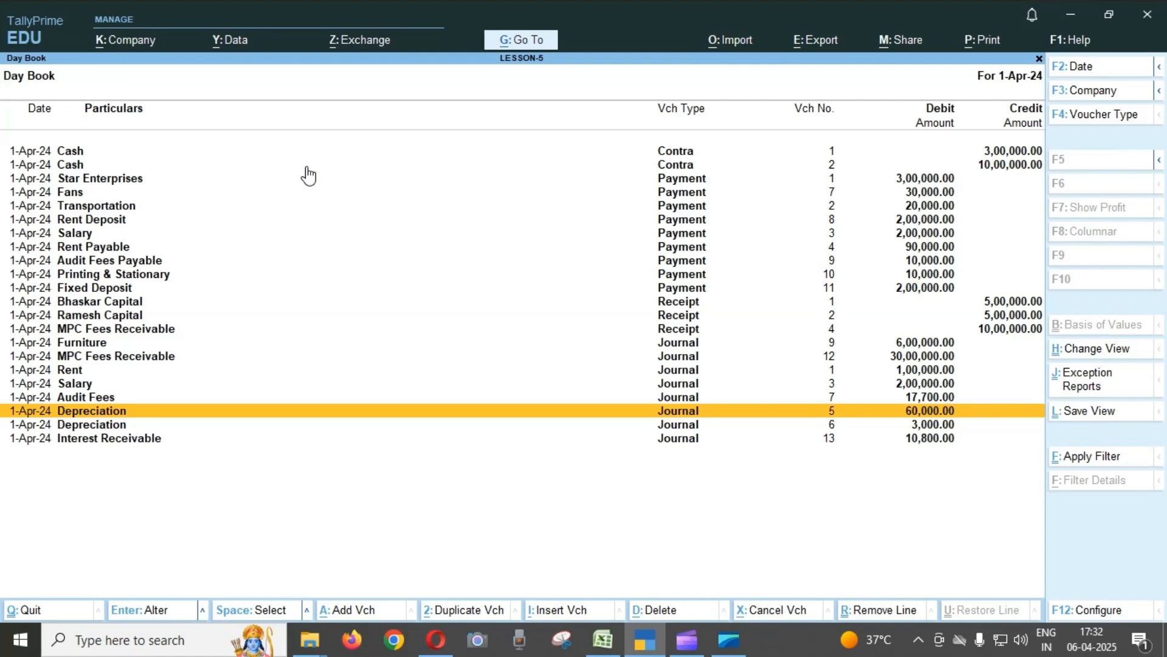
# Reopen Journal voucher No. 5 to review the Depreciation debit and Furniture credit, and quit to the Day Book.
pyautogui.press('Return')
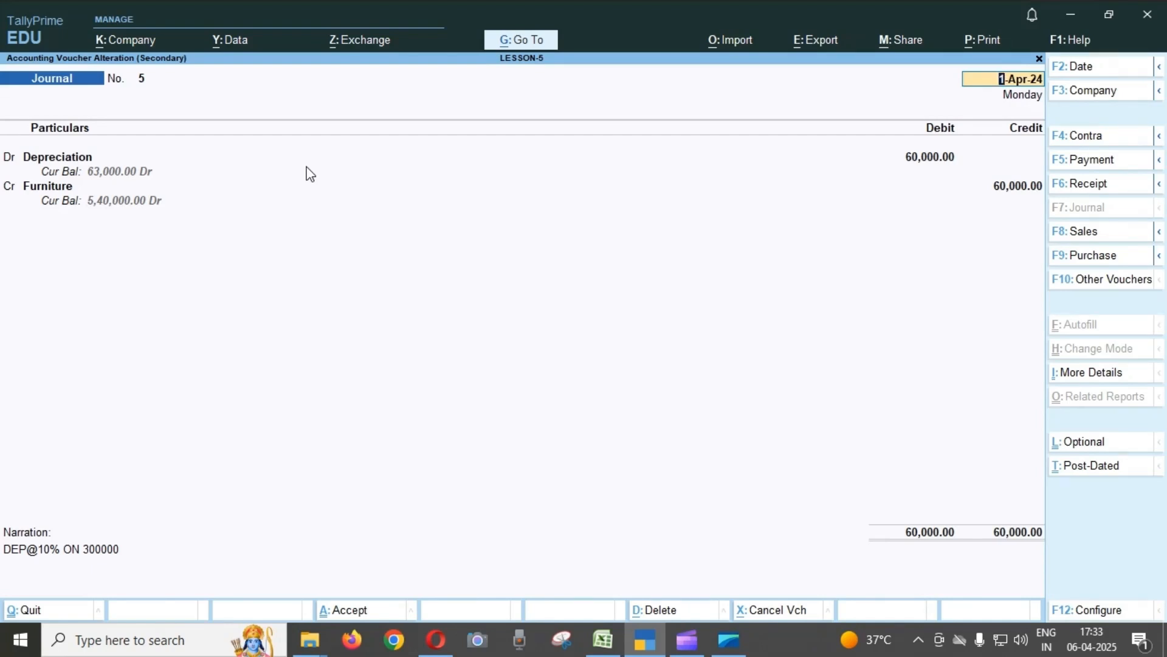
pyautogui.press('Escape')
pyautogui.press('Escape')
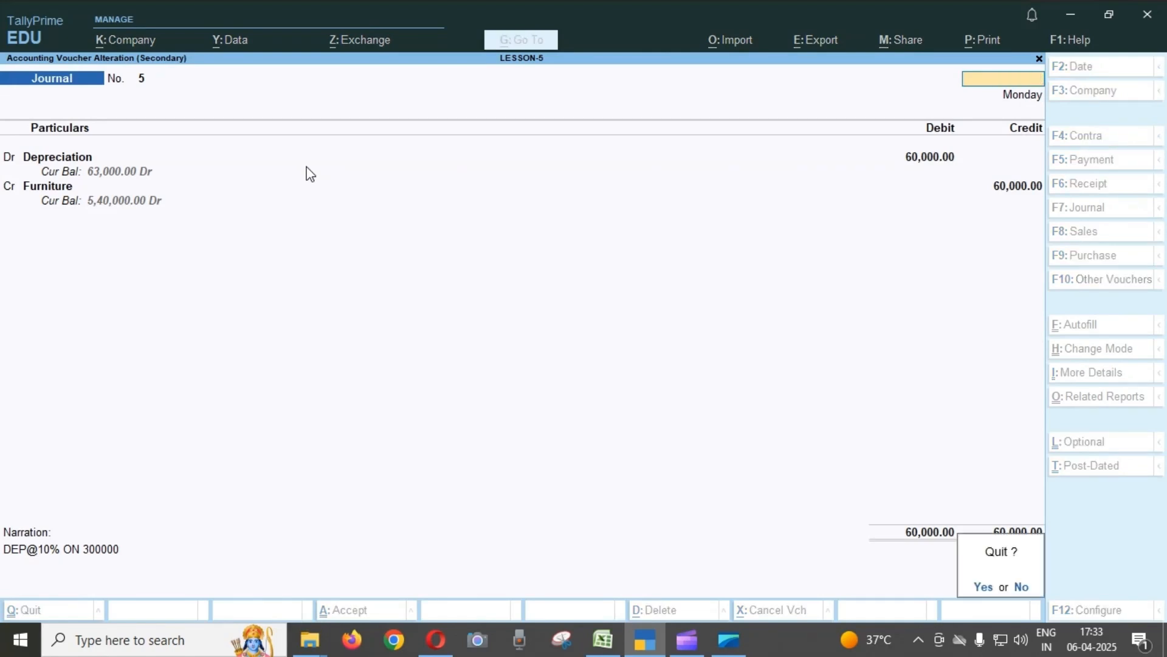
pyautogui.press('y')
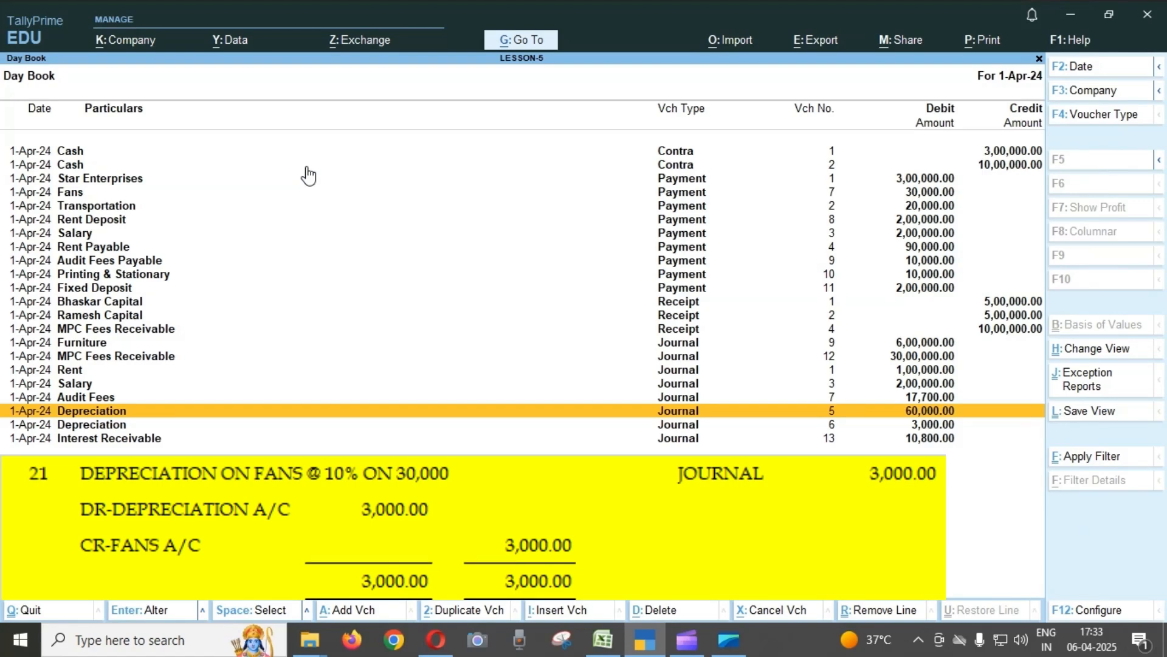
# Review the Depreciation debit, Fans credit and narration in Journal voucher No. 6, and accept the voucher without changes.
pyautogui.press('Down')
pyautogui.press('Return')
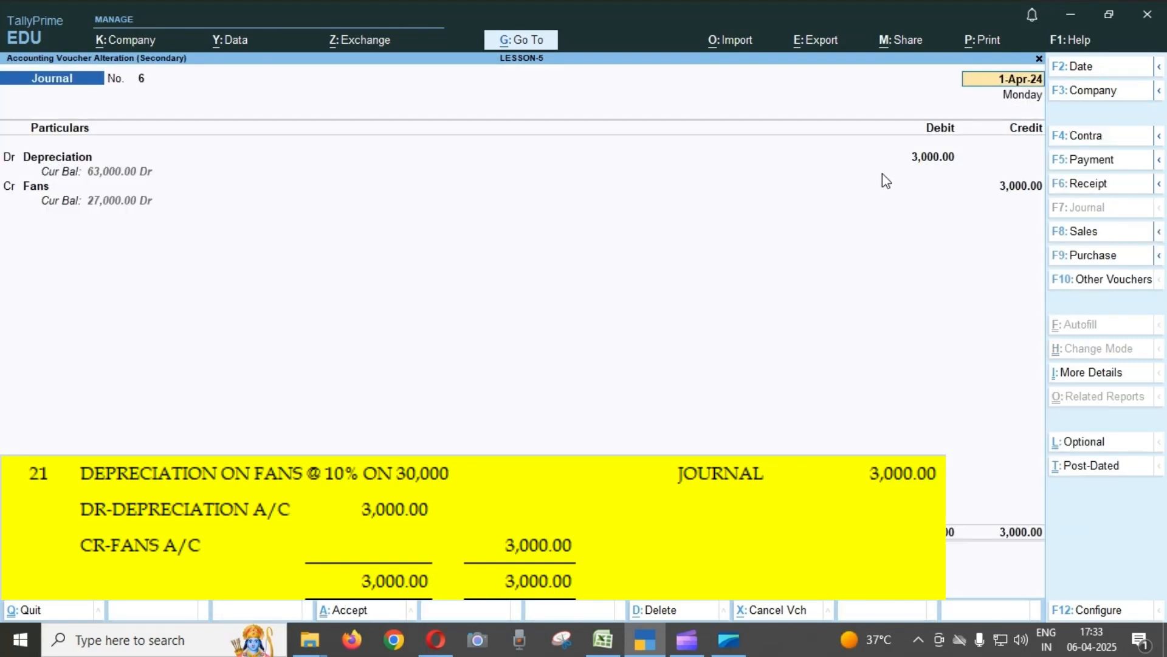
pyautogui.click(931, 163)
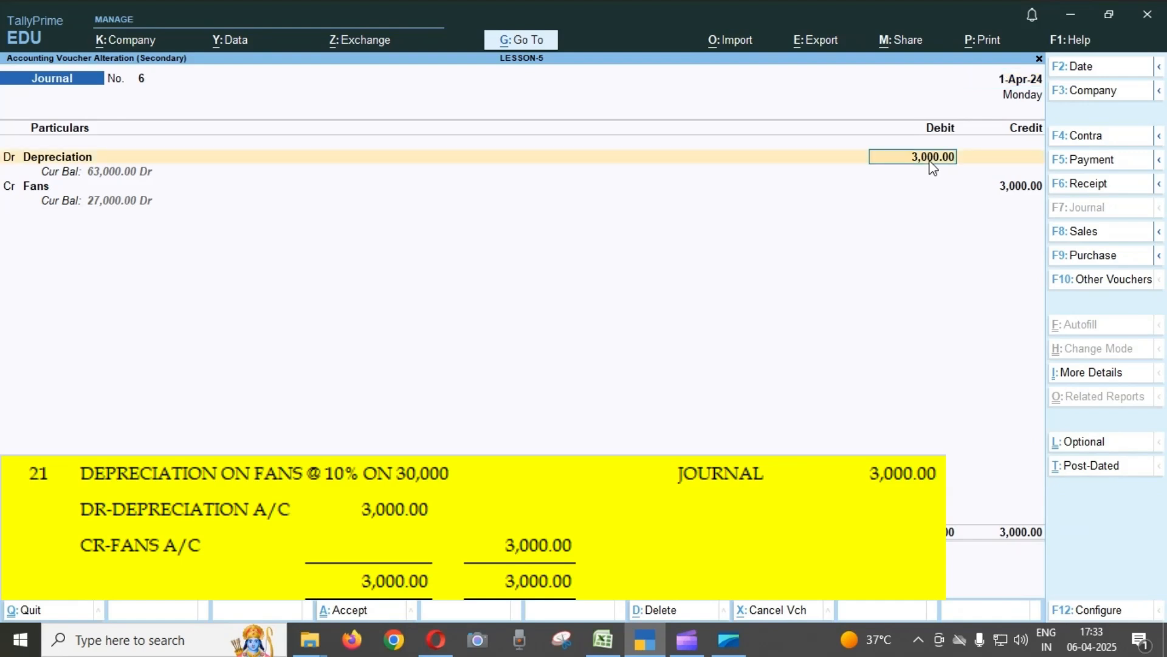
pyautogui.click(40, 182)
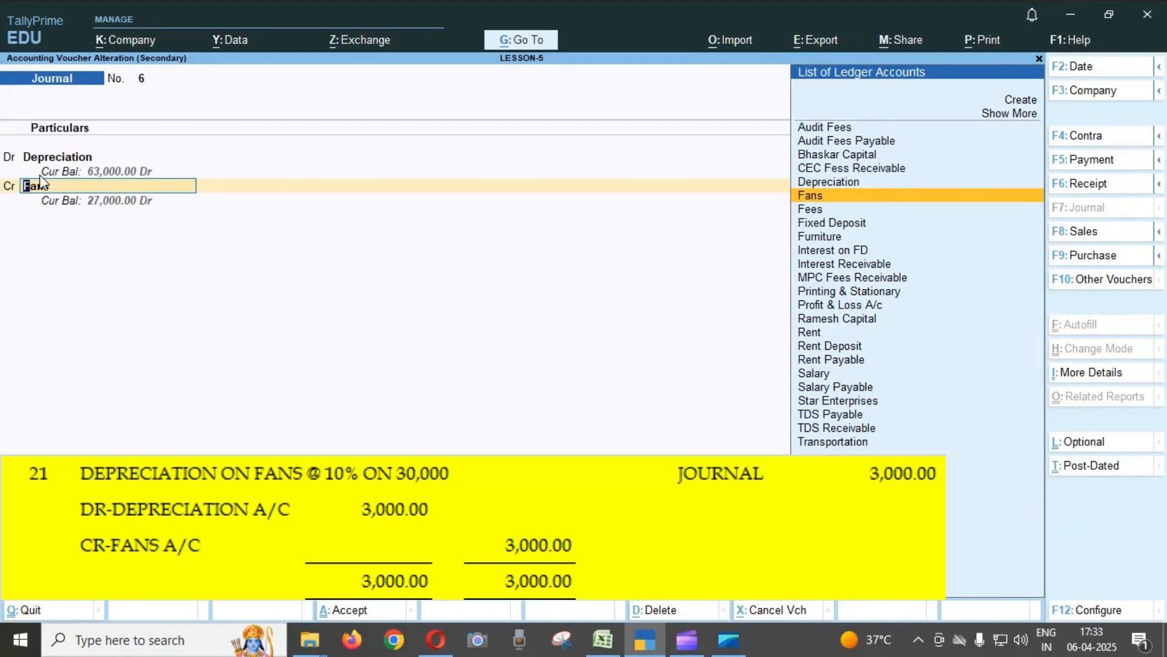
pyautogui.press('Return')
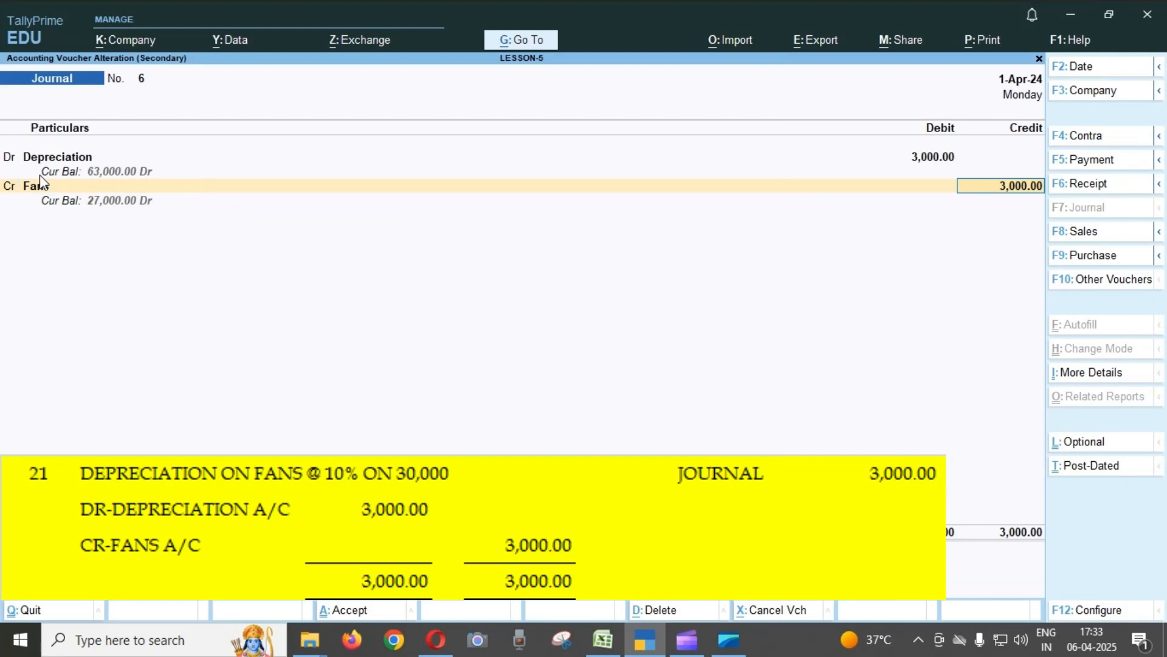
pyautogui.press('Return')
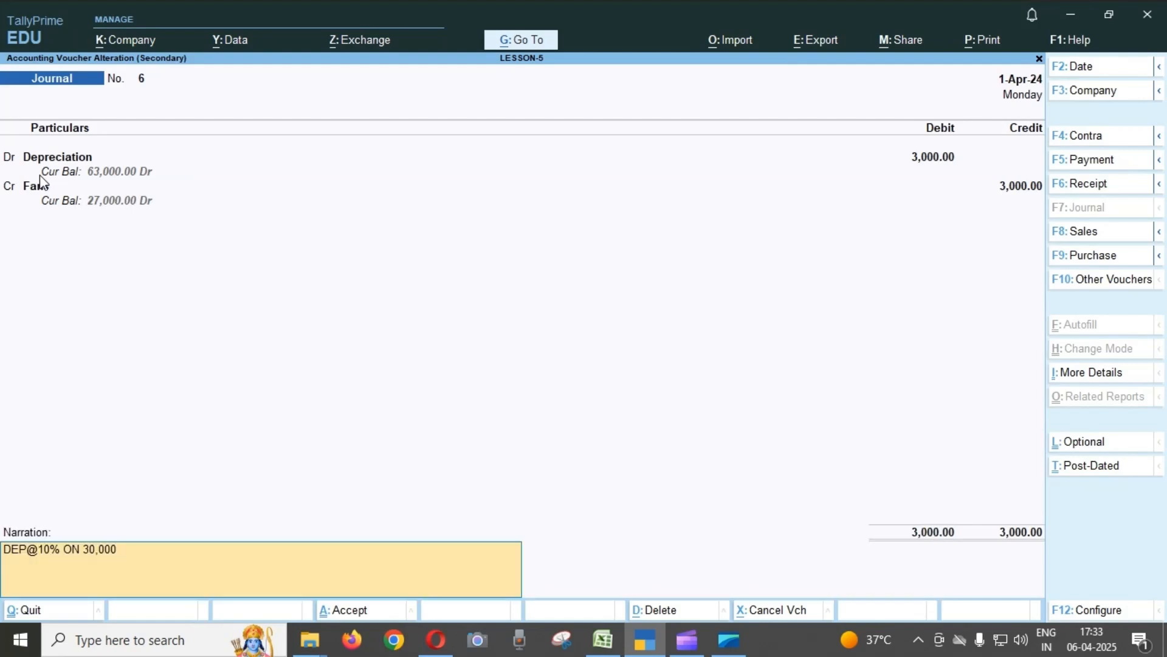
pyautogui.press('Return')
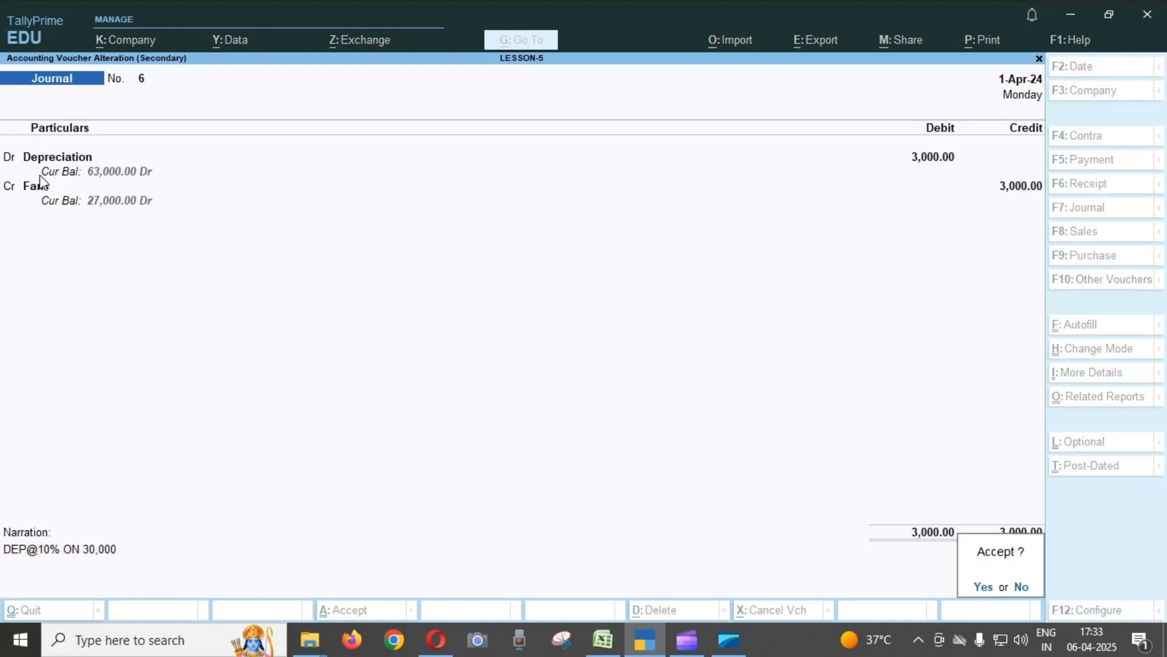
pyautogui.press('Return')
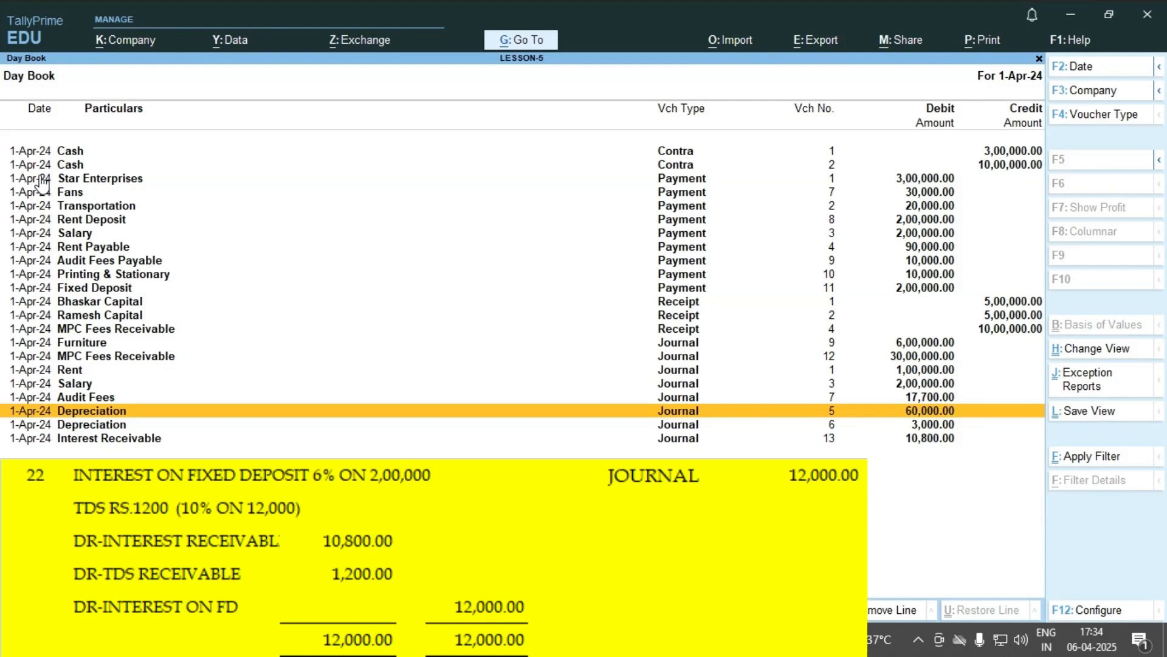
# Open Journal voucher No. 13 for fixed deposit interest and display its Interest Receivable ledger to check the group, leaving it unchanged.
pyautogui.press('Down')
pyautogui.press('Down')
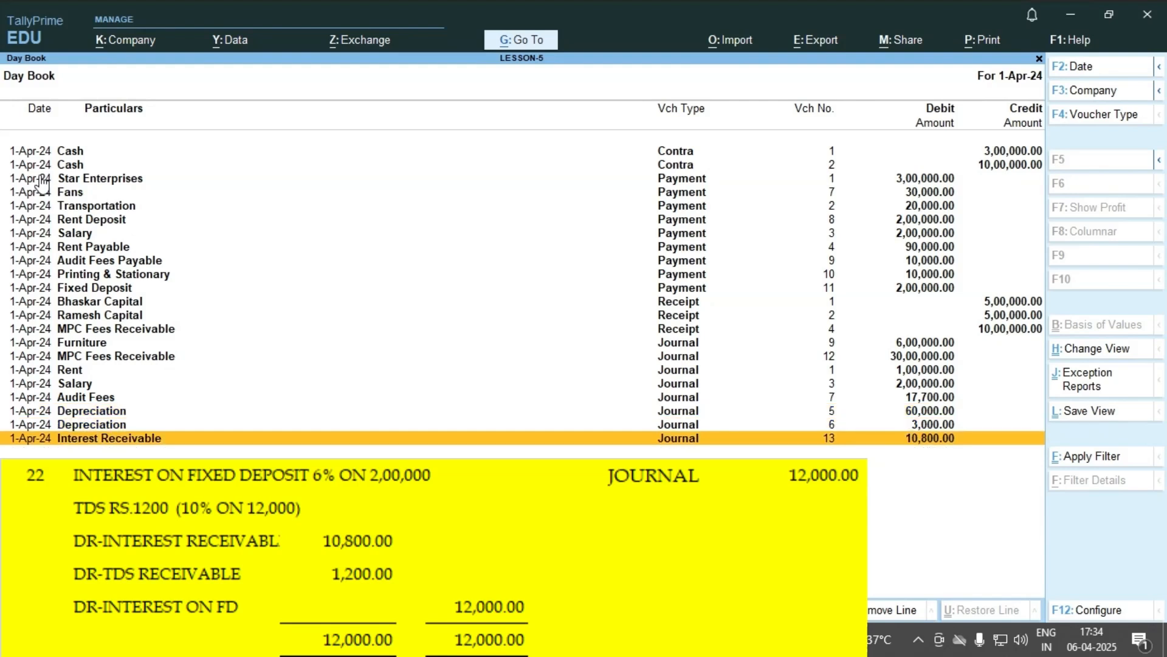
pyautogui.press('Return')
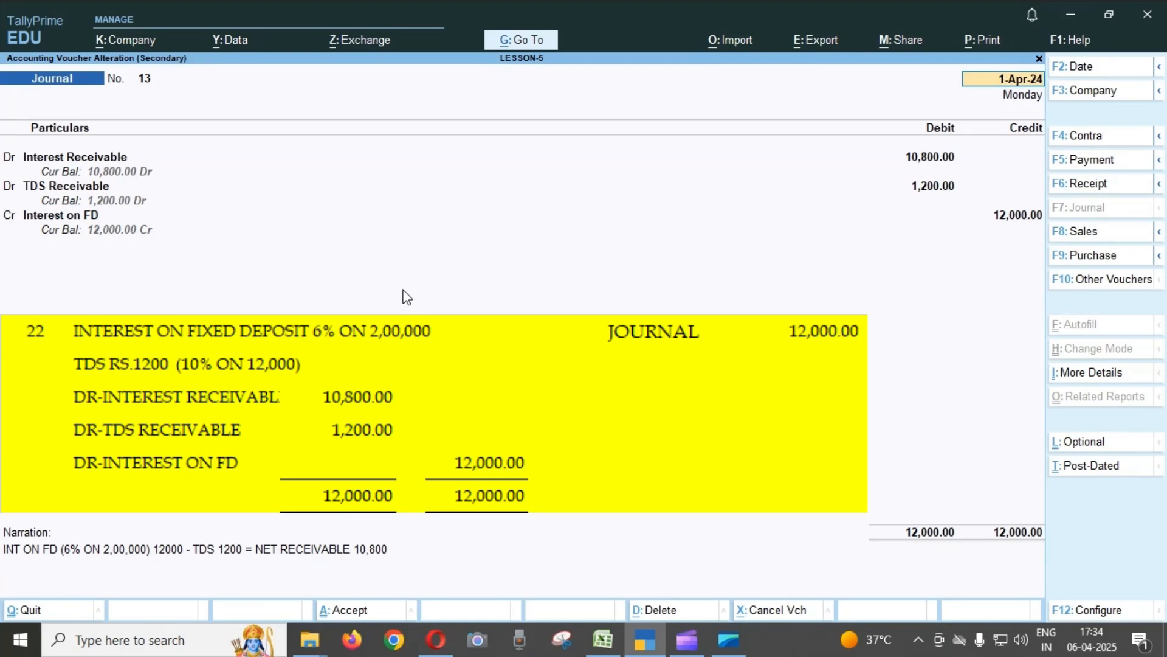
pyautogui.click(107, 157)
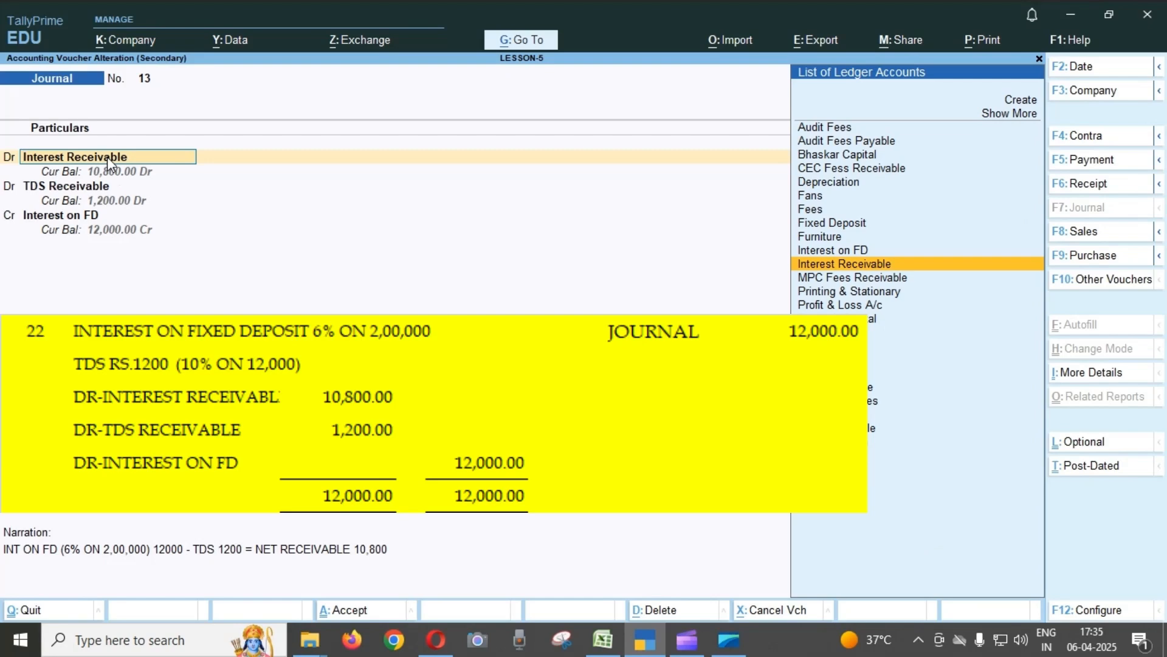
pyautogui.press('ctrl')
pyautogui.hotkey('ctrl', 'Return')
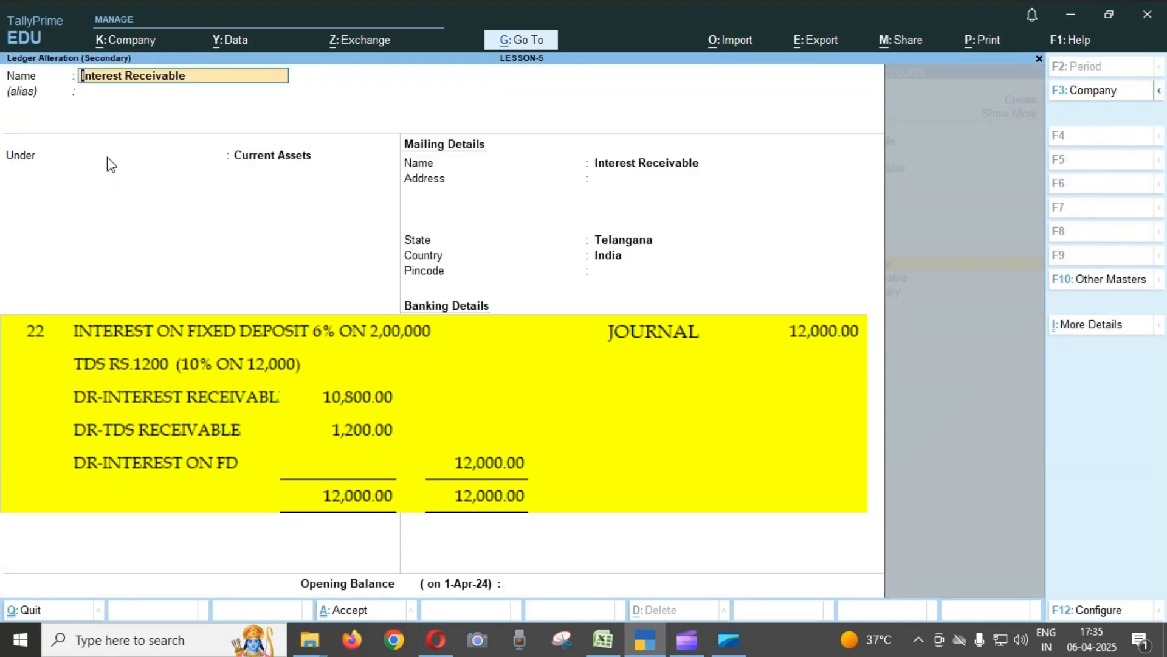
pyautogui.press('Escape')
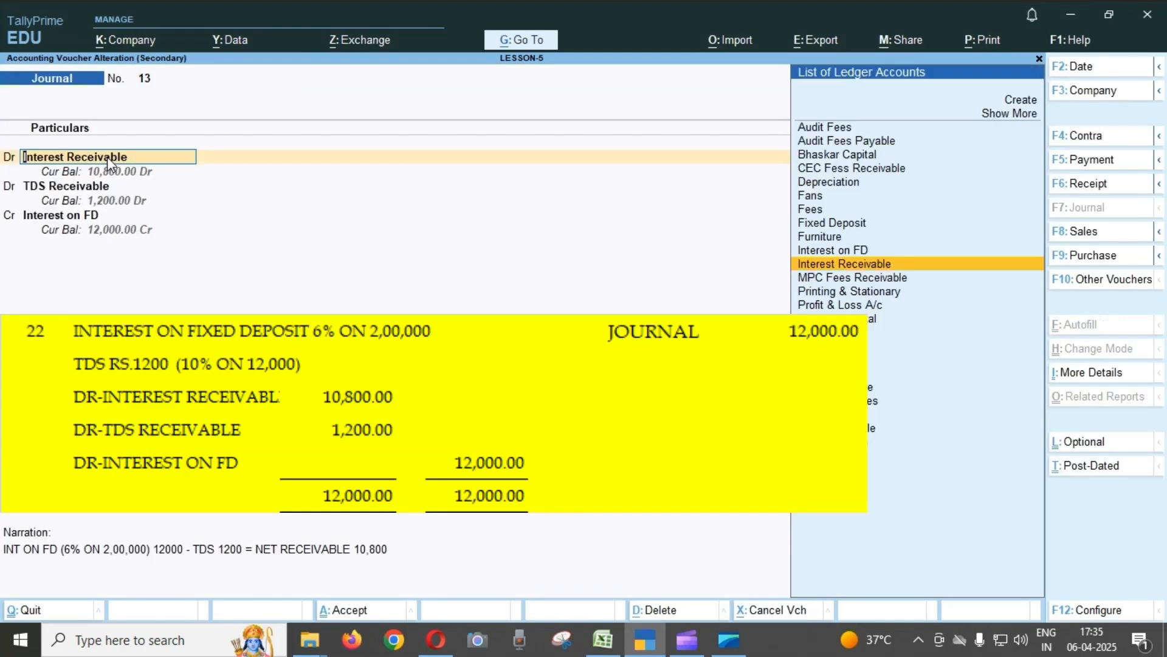
# Display the TDS Receivable ledger from Journal voucher No. 13 to check its group, and leave the ledger unchanged.
pyautogui.press('Return')
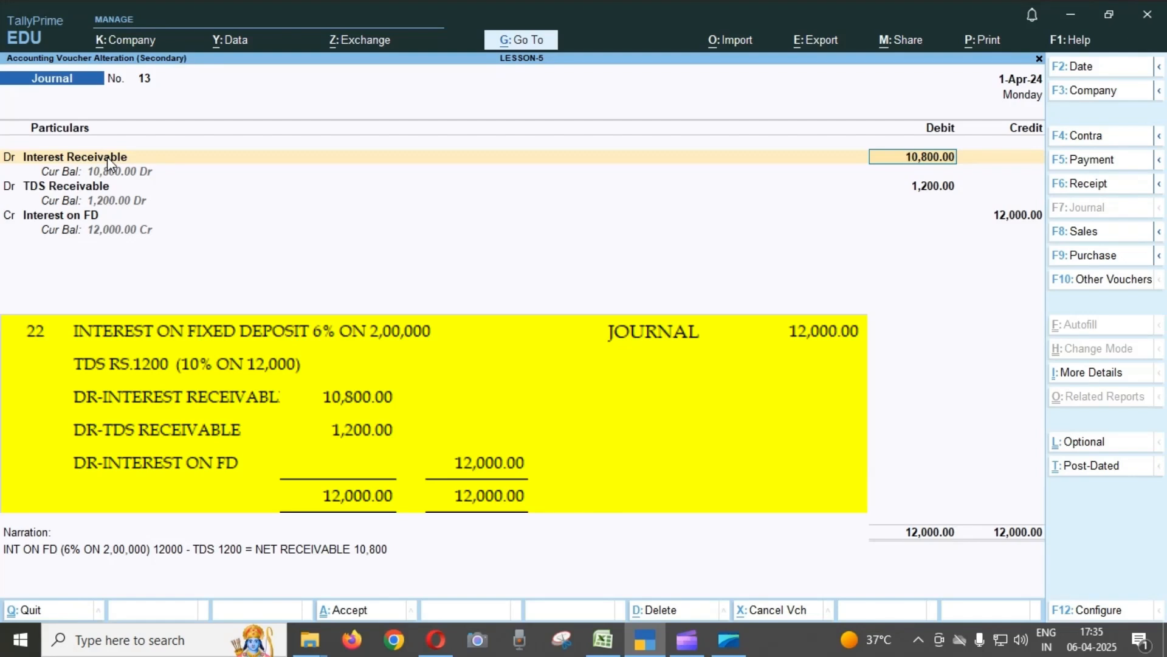
pyautogui.press('Return')
pyautogui.press('Return')
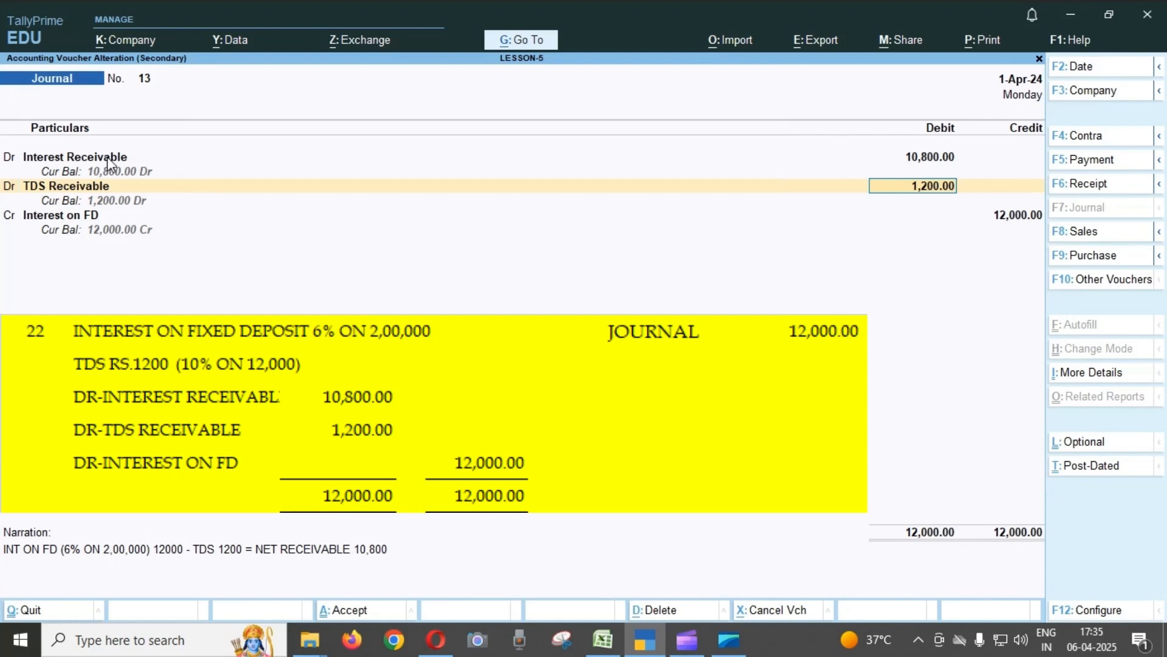
pyautogui.press('BackSpace')
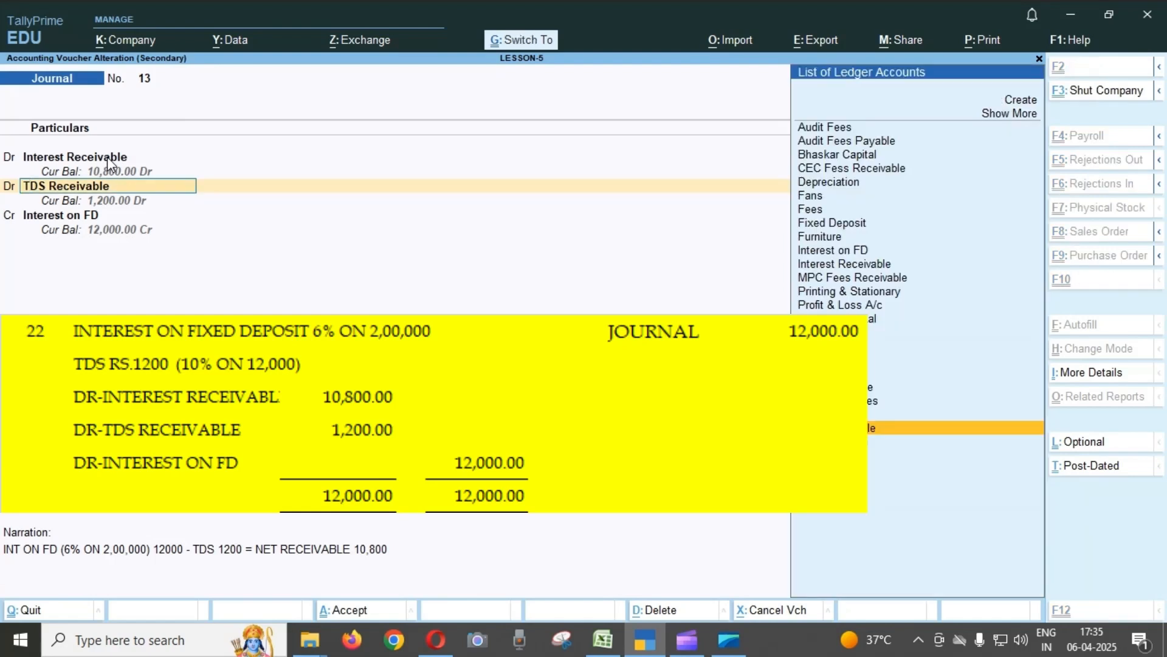
pyautogui.hotkey('ctrl', 'Return')
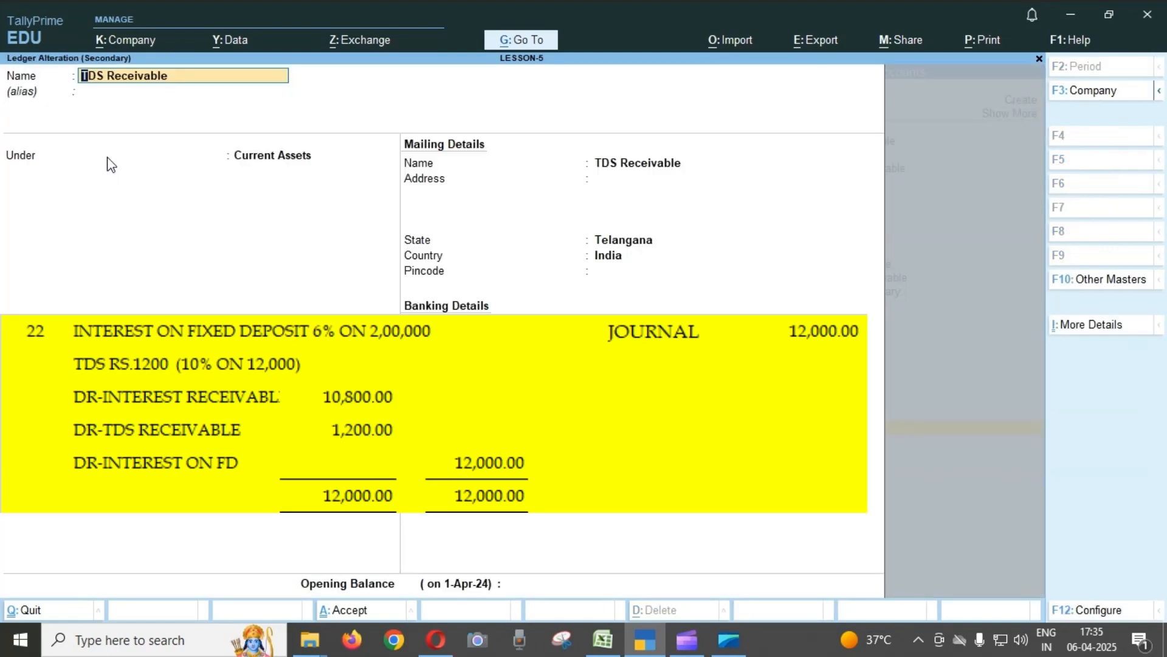
pyautogui.press('Escape')
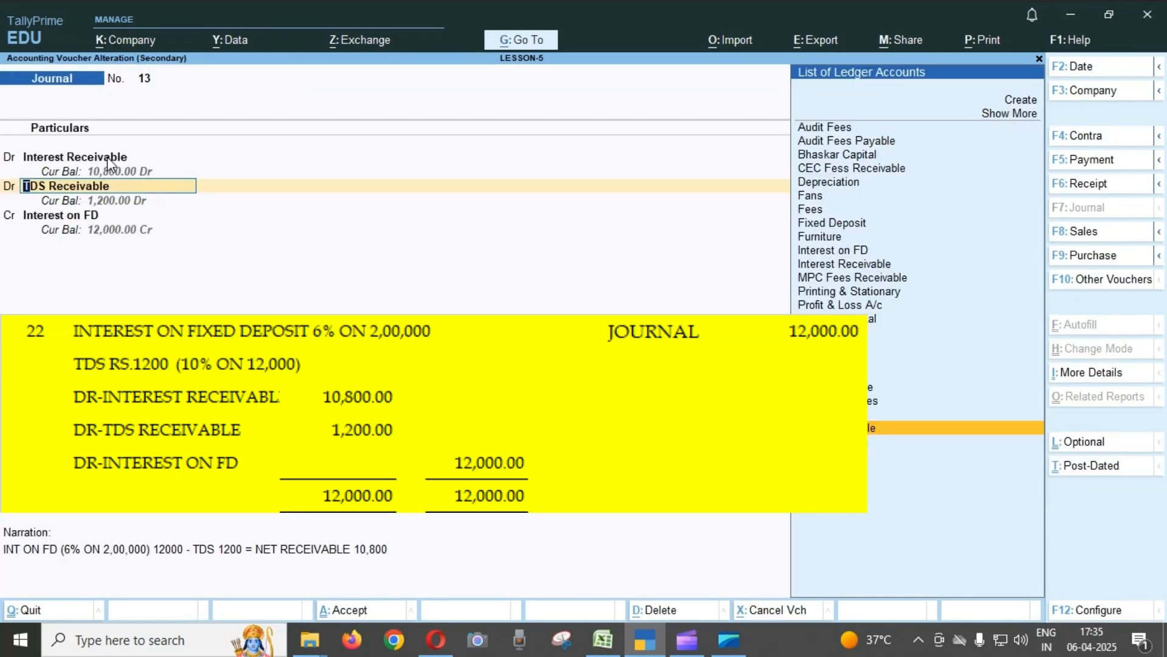
# Display the Interest on FD ledger from the credit line of Journal voucher No. 13 to check its group, leaving it unchanged.
pyautogui.press('Return')
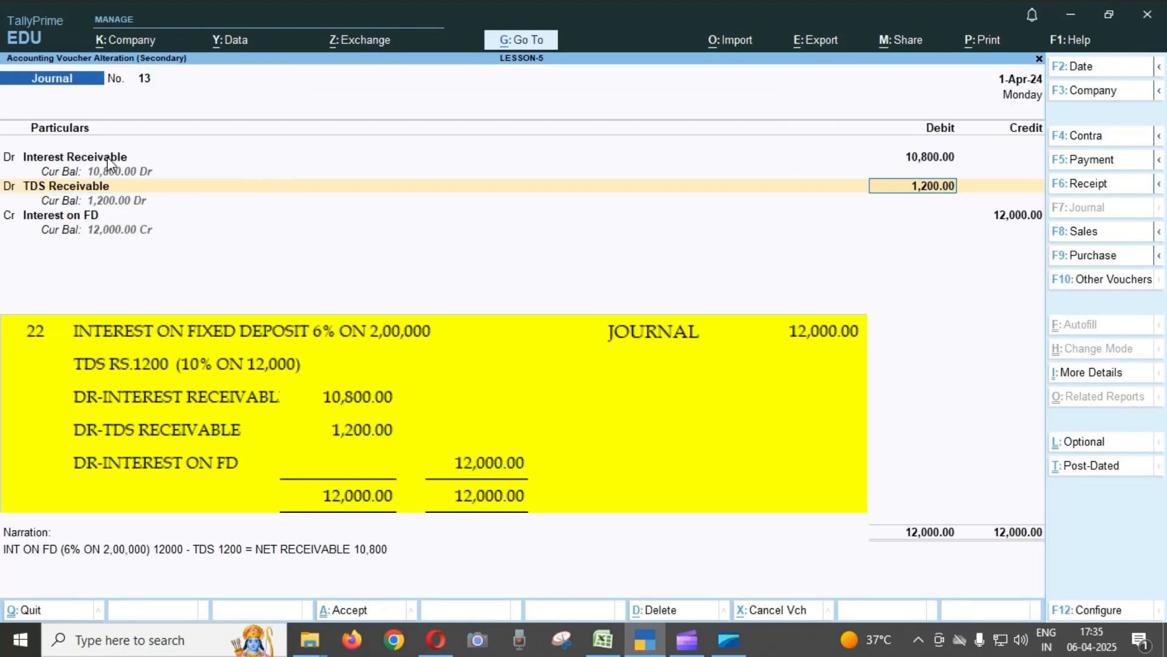
pyautogui.press('Return')
pyautogui.press('Return')
pyautogui.press('Return')
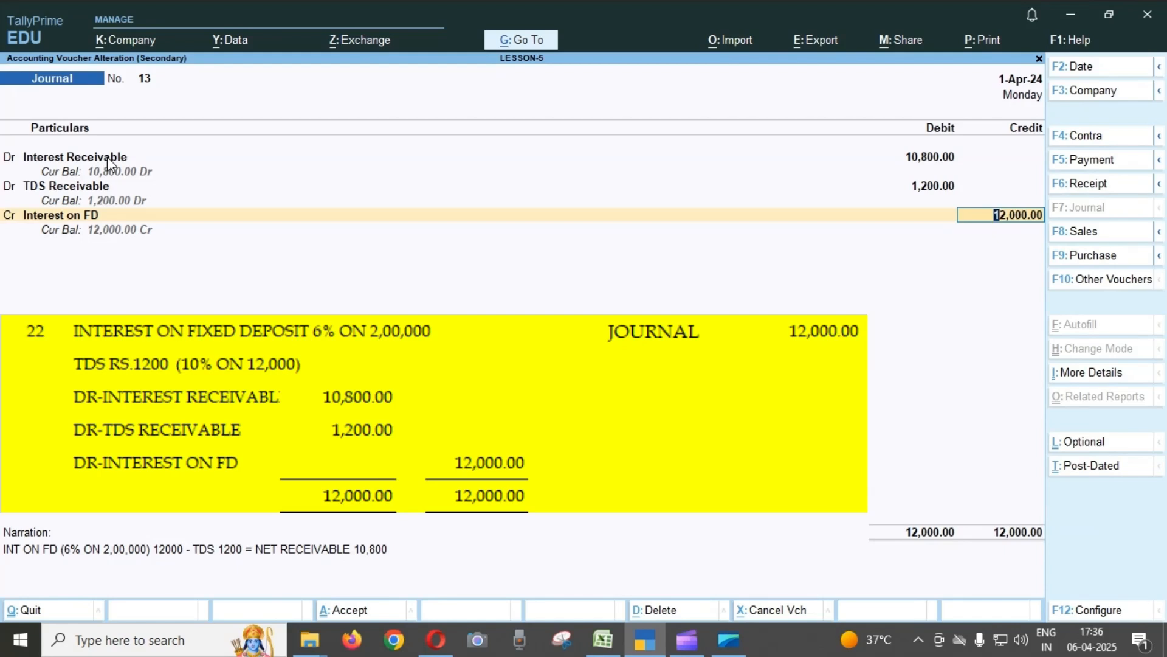
pyautogui.press('BackSpace')
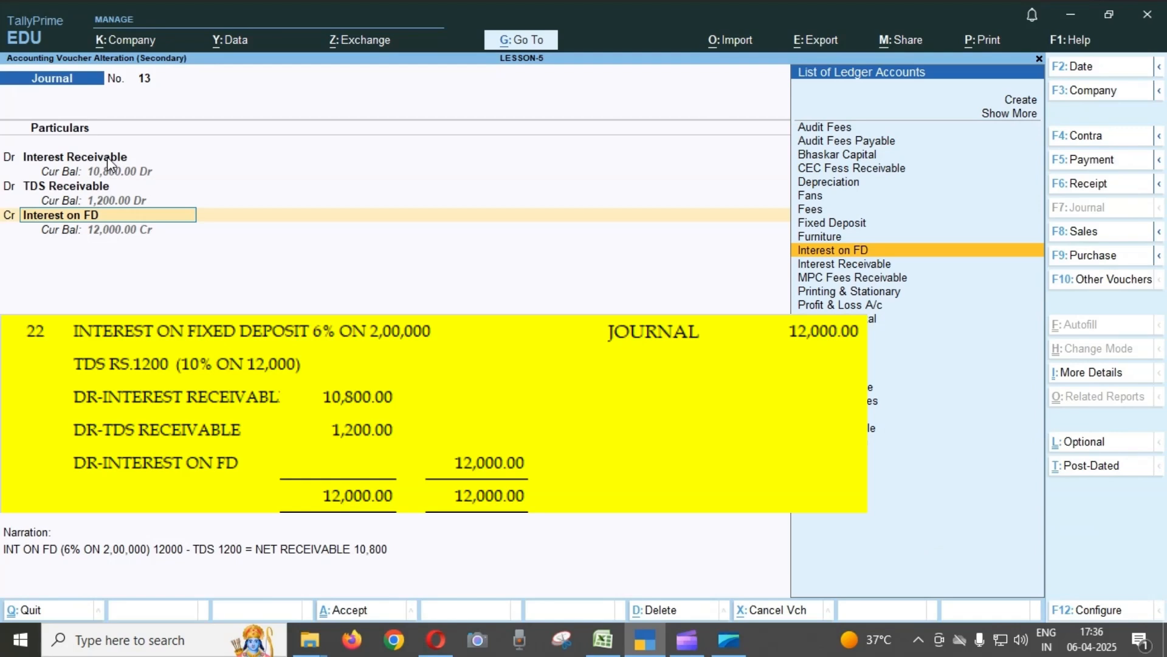
pyautogui.hotkey('ctrl', 'Return')
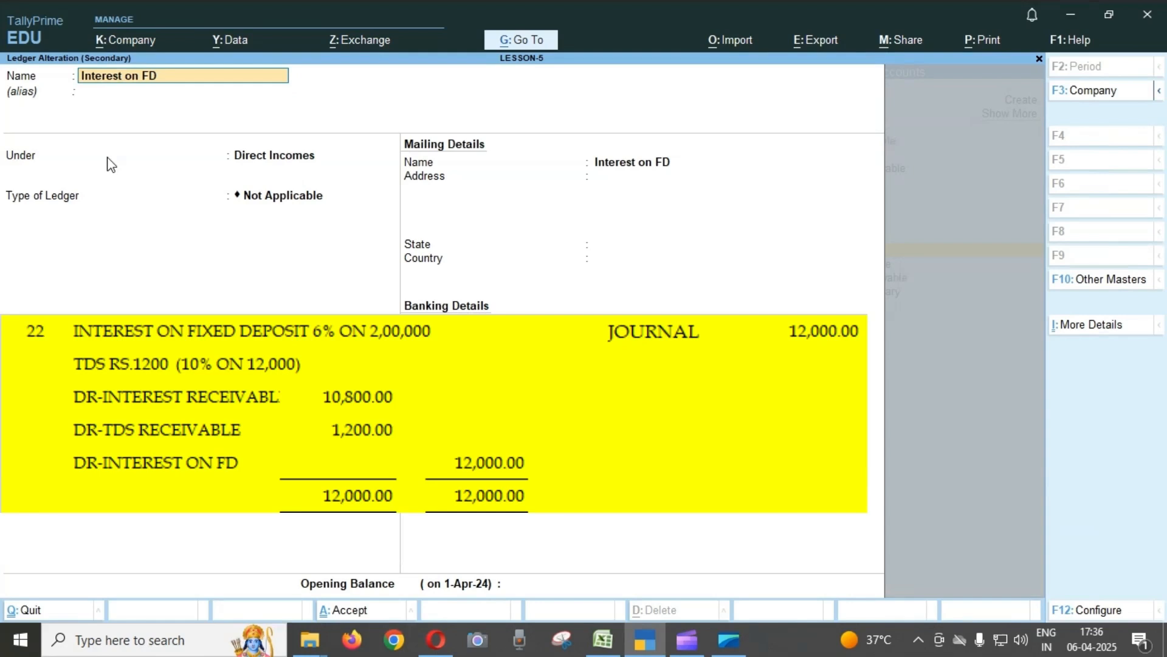
pyautogui.press('BackSpace')
pyautogui.press('Escape')
# Review the Interest on FD credit and the narration in Journal voucher No. 13, and quit to the Day Book without saving.
pyautogui.press('Return')
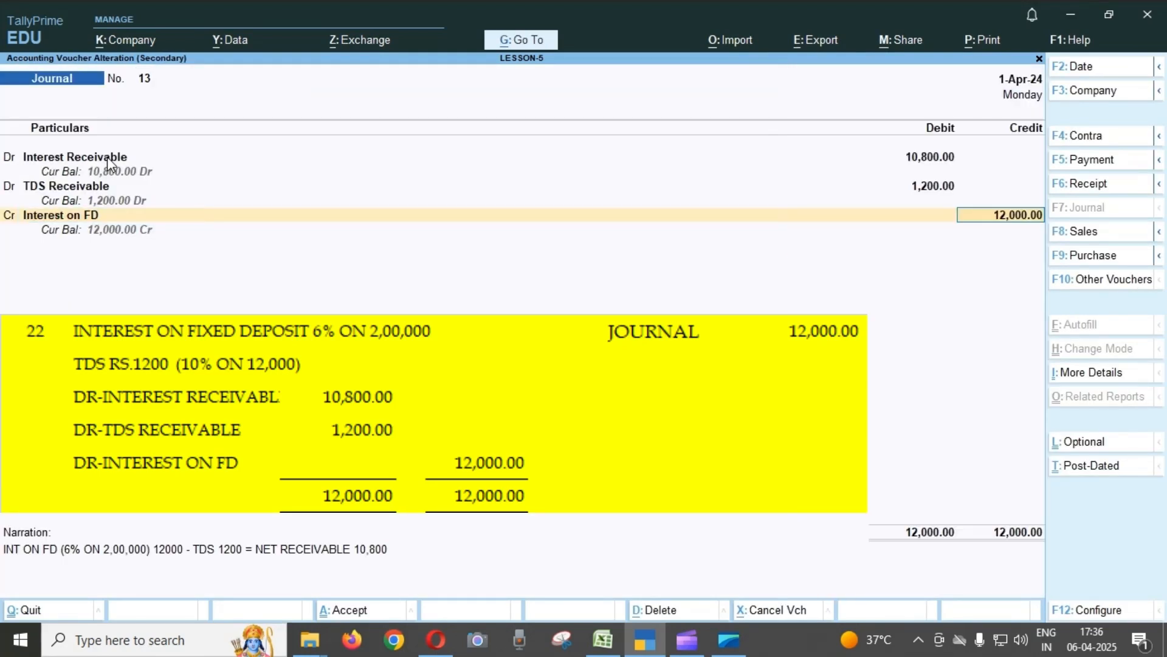
pyautogui.press('Return')
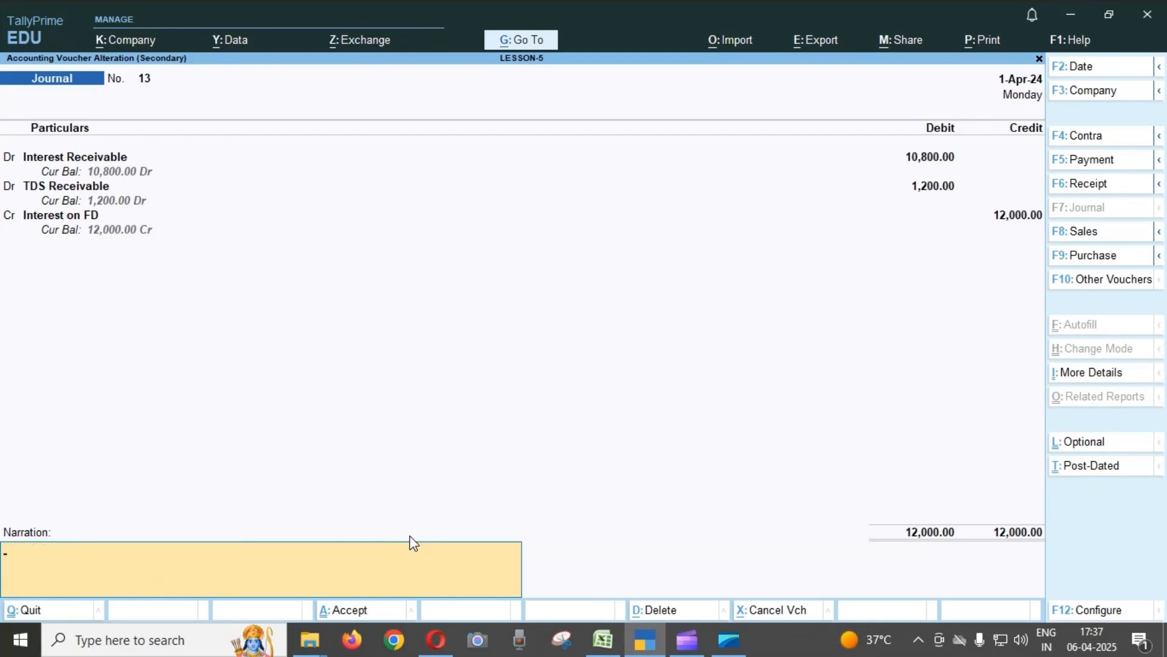
pyautogui.press('Escape')
pyautogui.press('y')
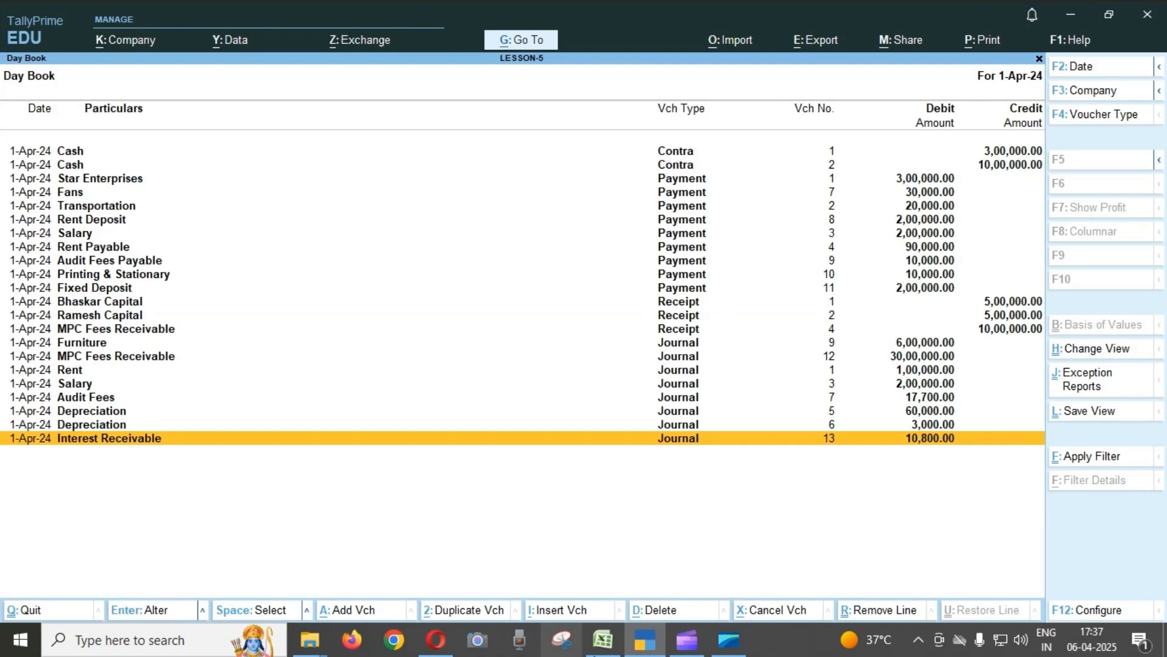
# Switch to the LESSON-5 workbook in Excel and find the cash and SBI bank balance figures in the LE-5 sheet's answer section.
pyautogui.click(602, 639)
pyautogui.scroll(-19, 535, 545)
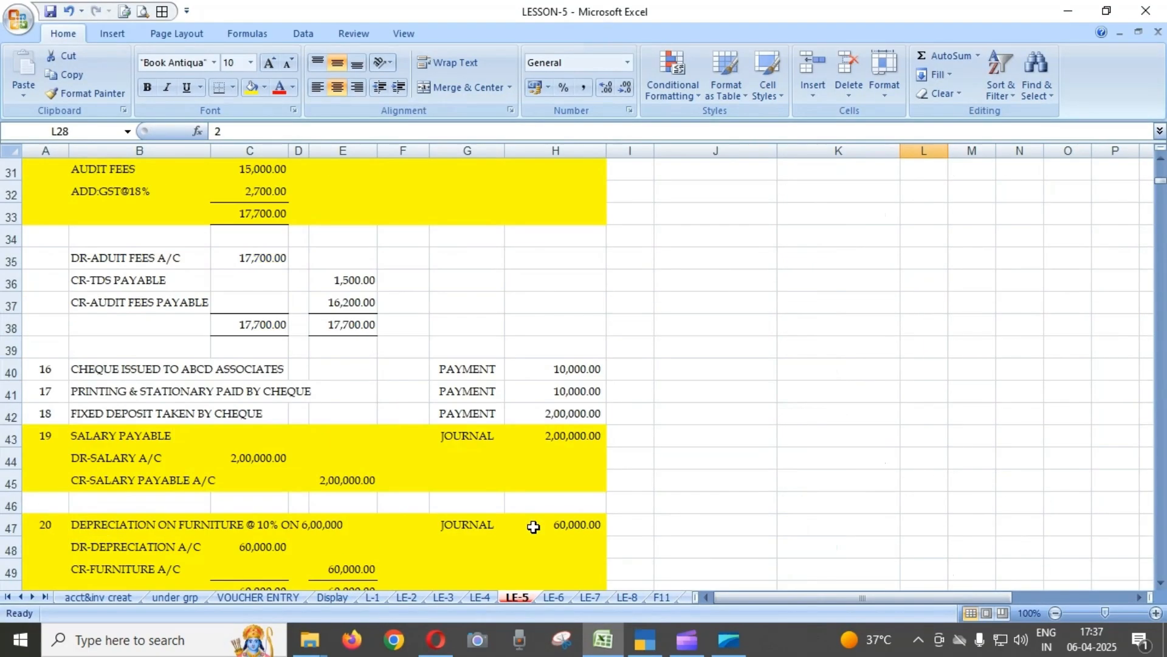
pyautogui.scroll(-1, 533, 527)
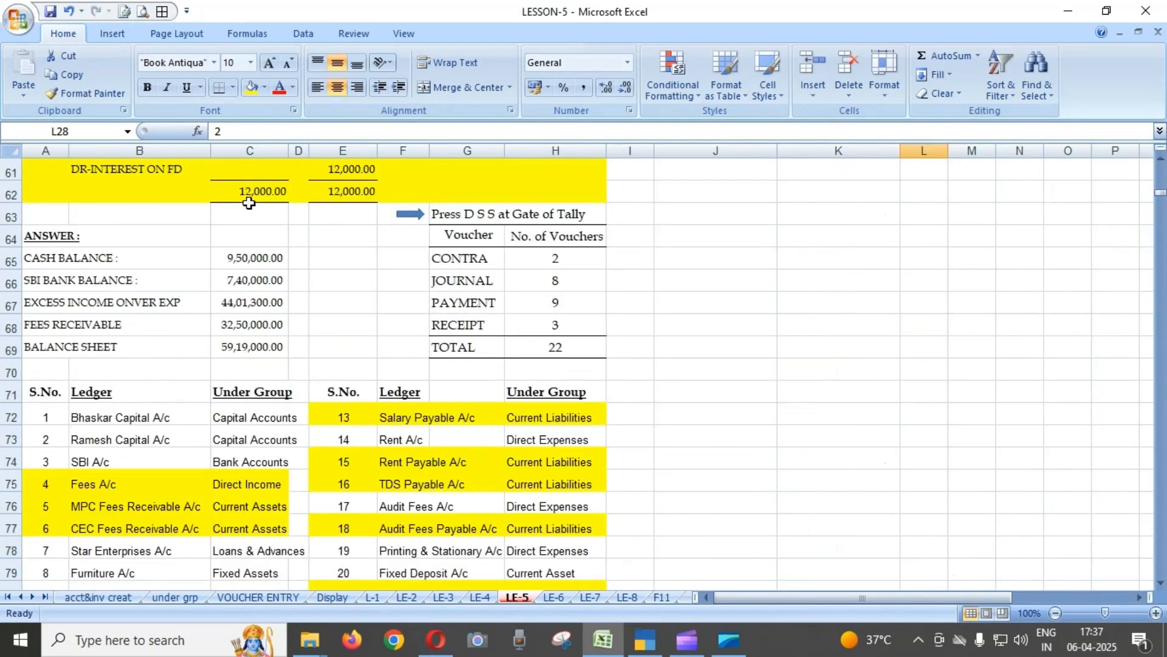
pyautogui.click(277, 284)
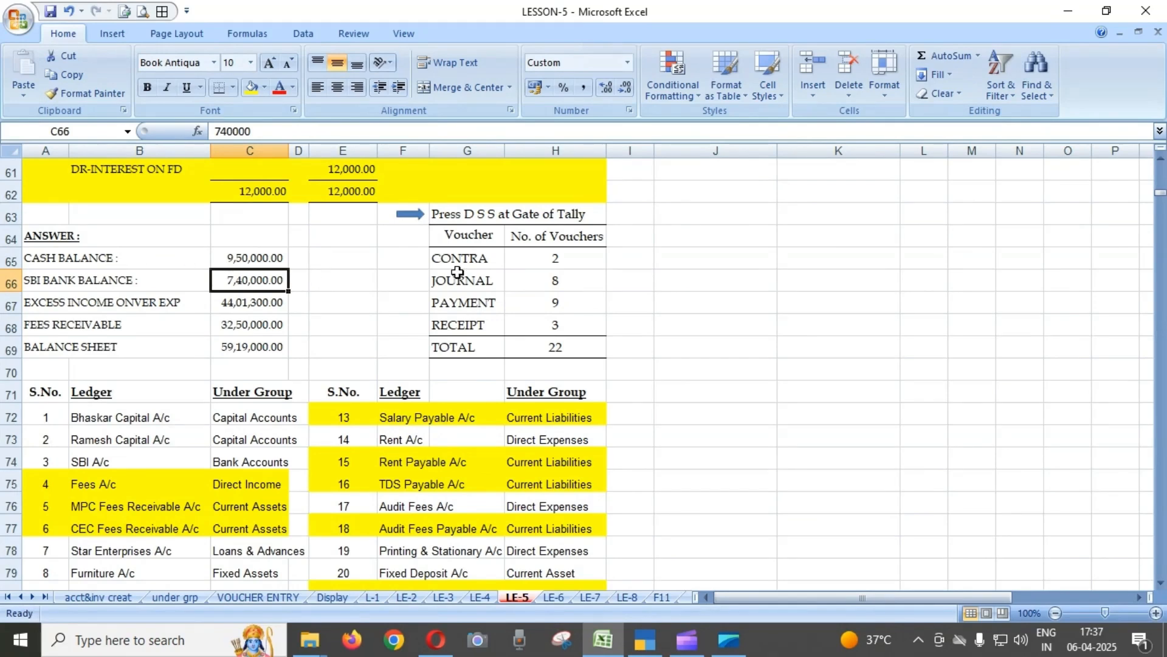
# Switch back to TallyPrime and quit the Day Book to the Gateway of Tally.
pyautogui.click(645, 639)
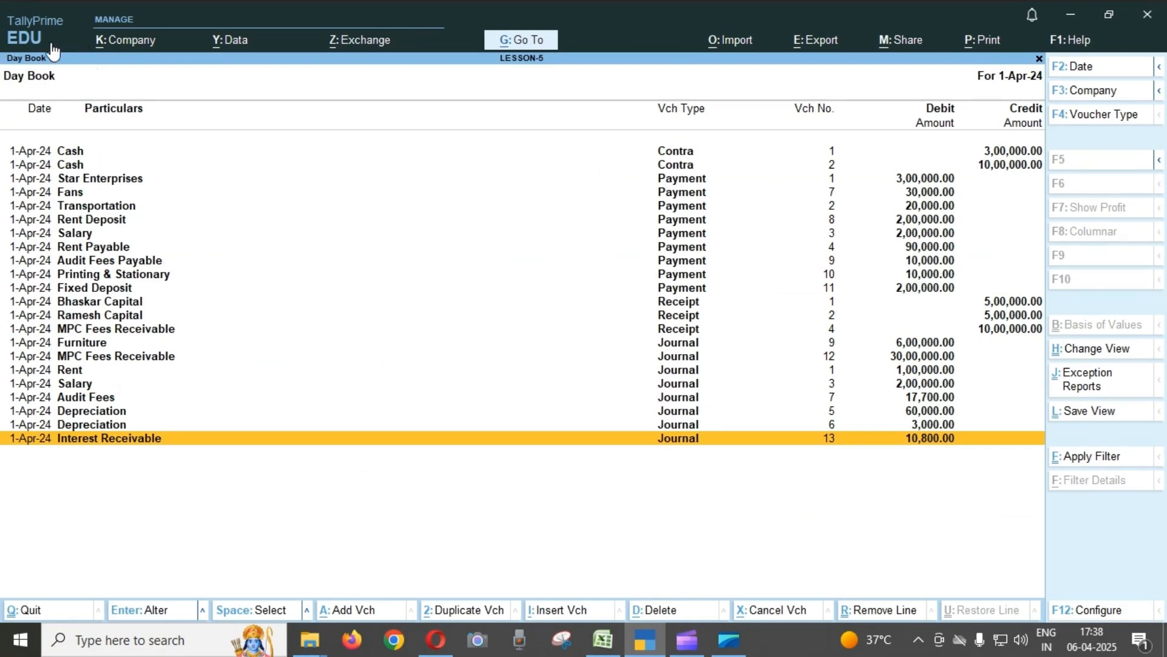
pyautogui.press('Escape')
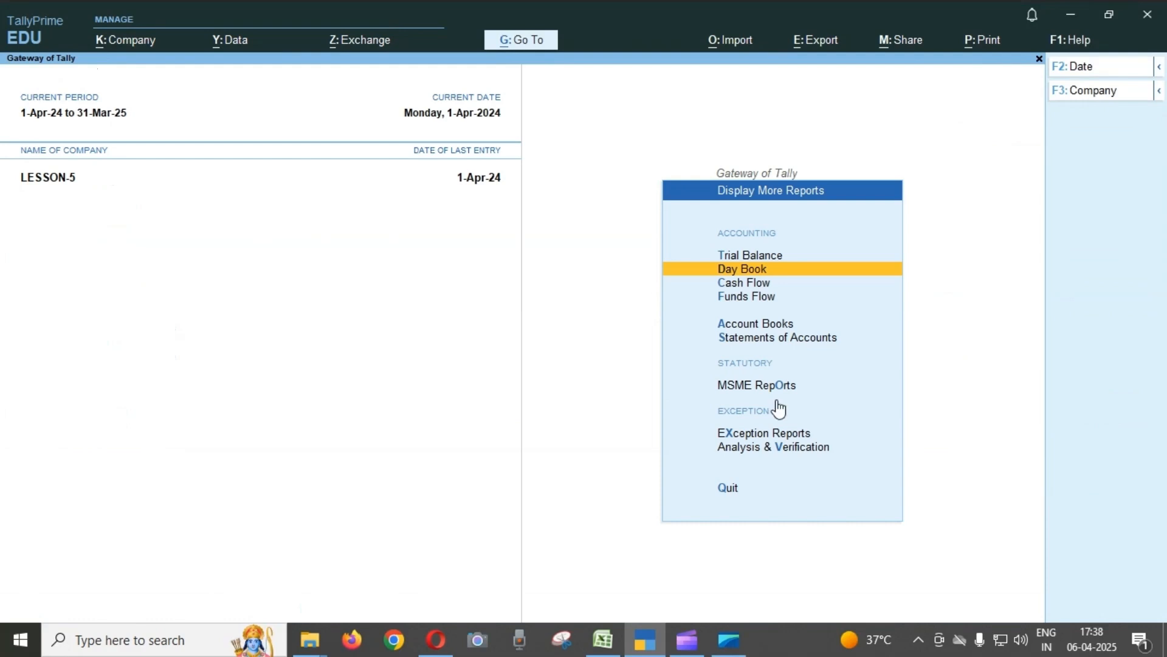
pyautogui.press('Escape')
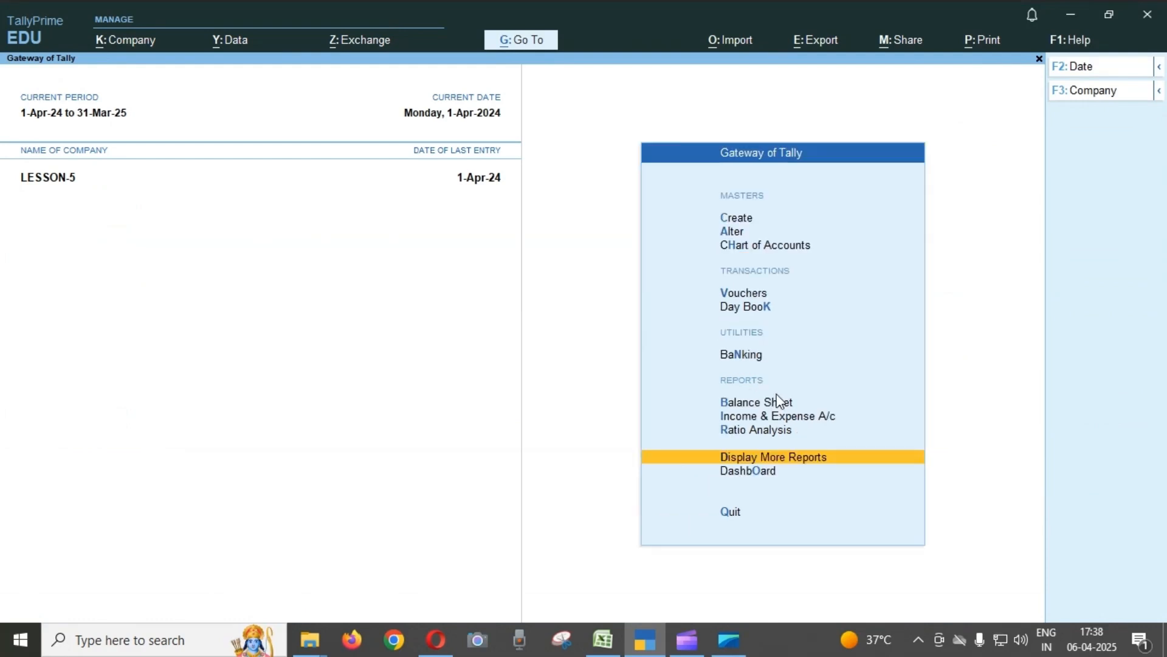
# Display the Cash/Bank Book(s) summary from the account books reports.
pyautogui.press('Up')
pyautogui.press('Up')
pyautogui.press('Up')
pyautogui.press('Up')
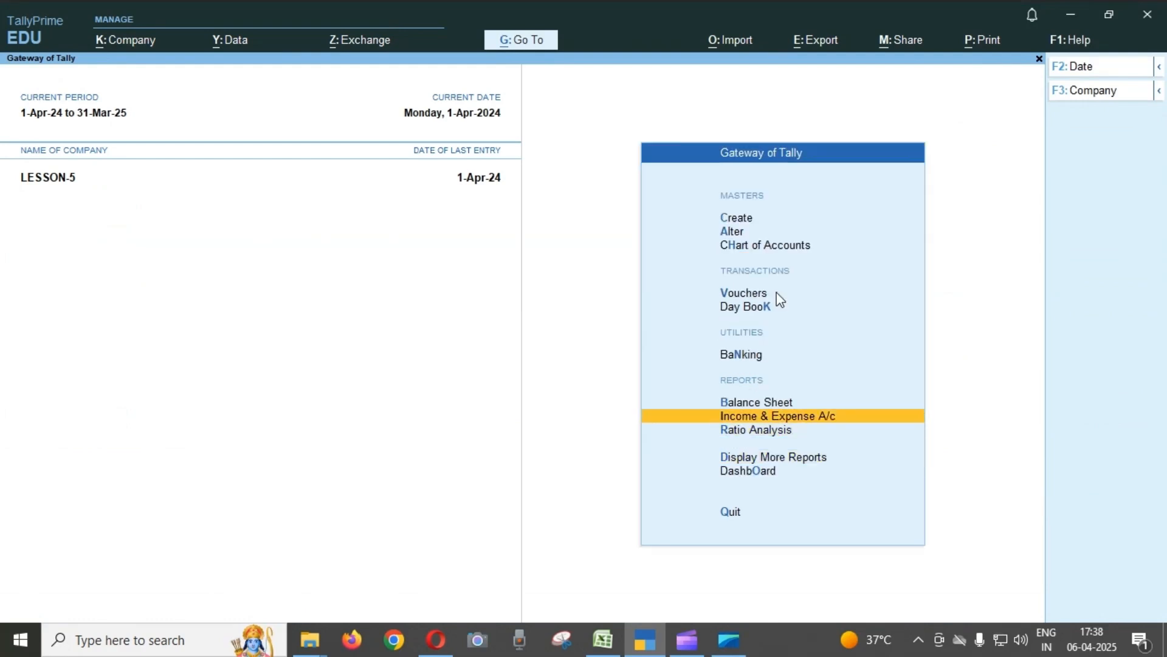
pyautogui.press('Down')
pyautogui.press('Down')
pyautogui.press('Down')
pyautogui.press('Down')
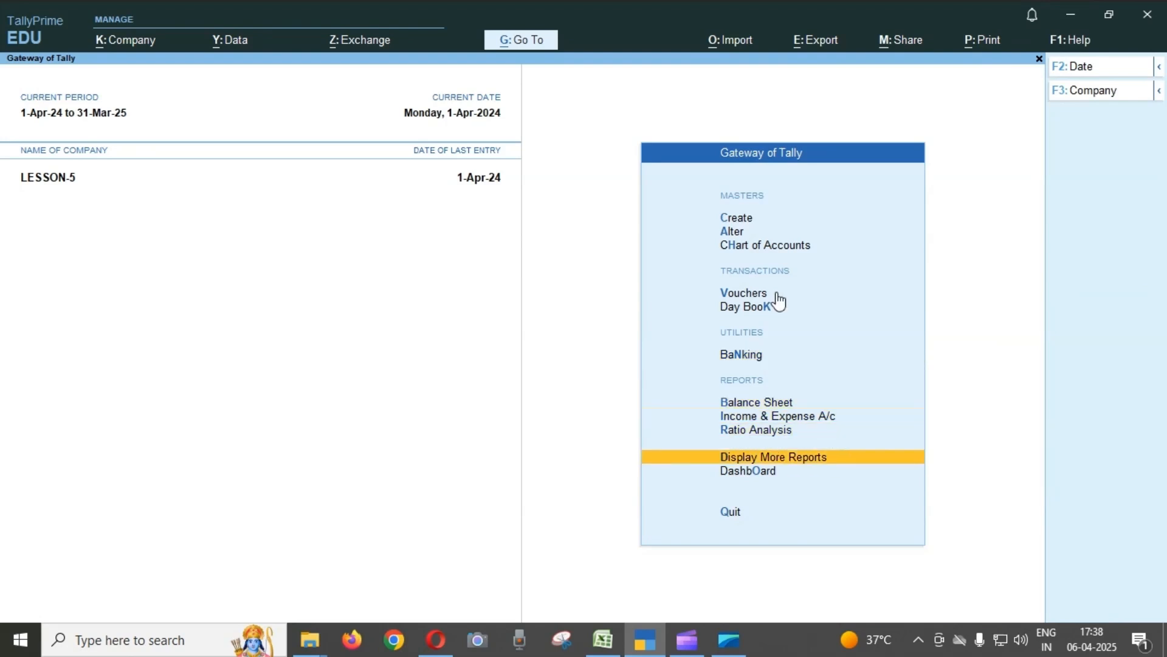
pyautogui.press('Return')
pyautogui.press('Down')
pyautogui.press('Down')
pyautogui.press('Down')
pyautogui.press('Down')
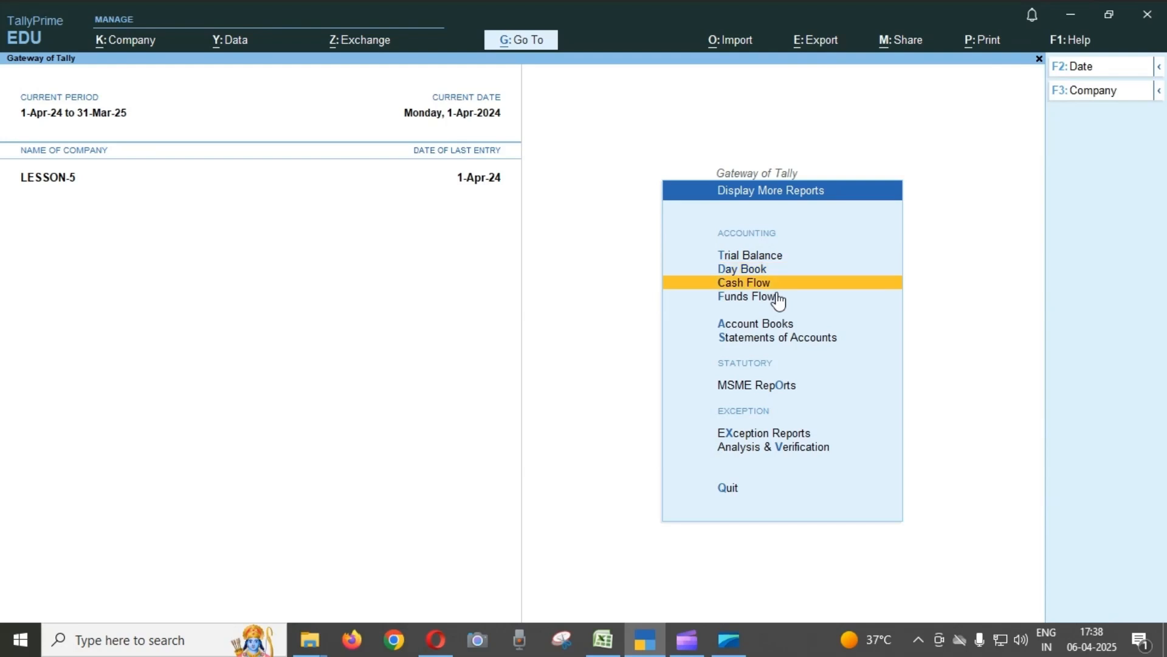
pyautogui.press('Return')
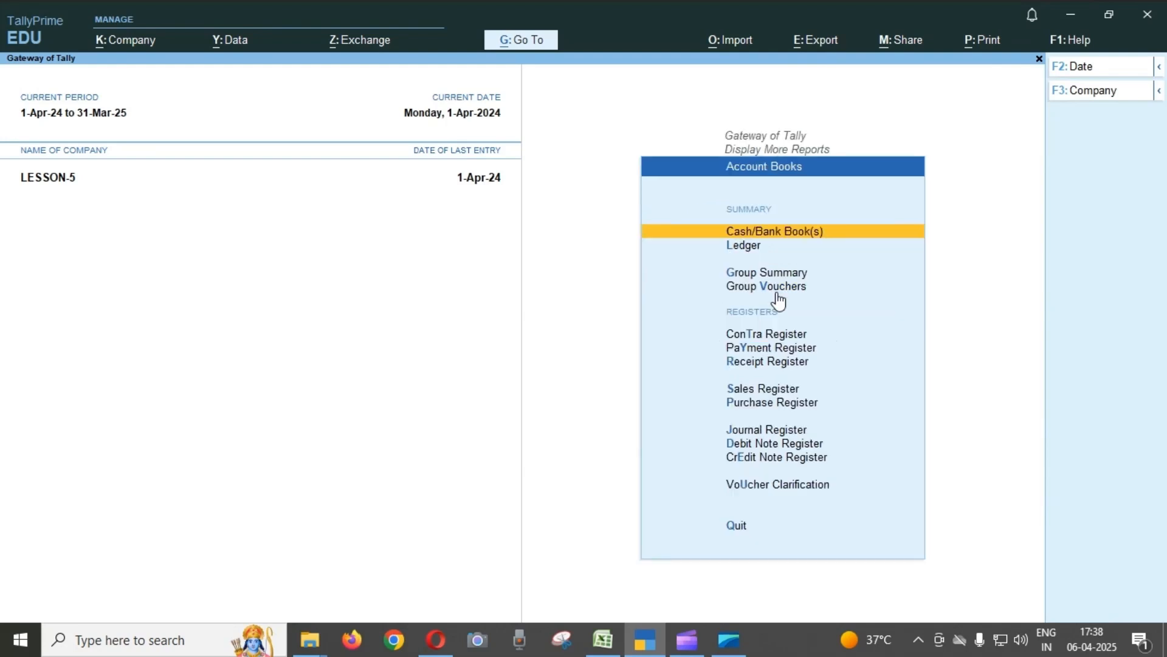
pyautogui.press('Return')
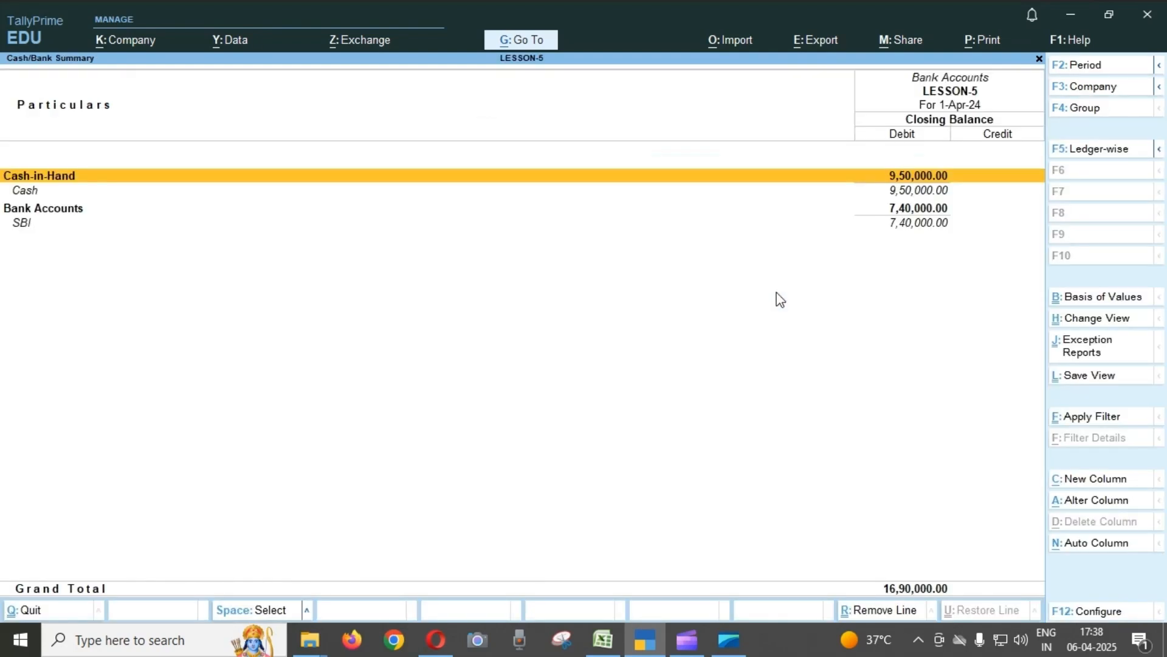
# Compare the Cash and SBI closing balances in the Cash/Bank Summary with the answer figures in the Excel sheet.
pyautogui.press('Down')
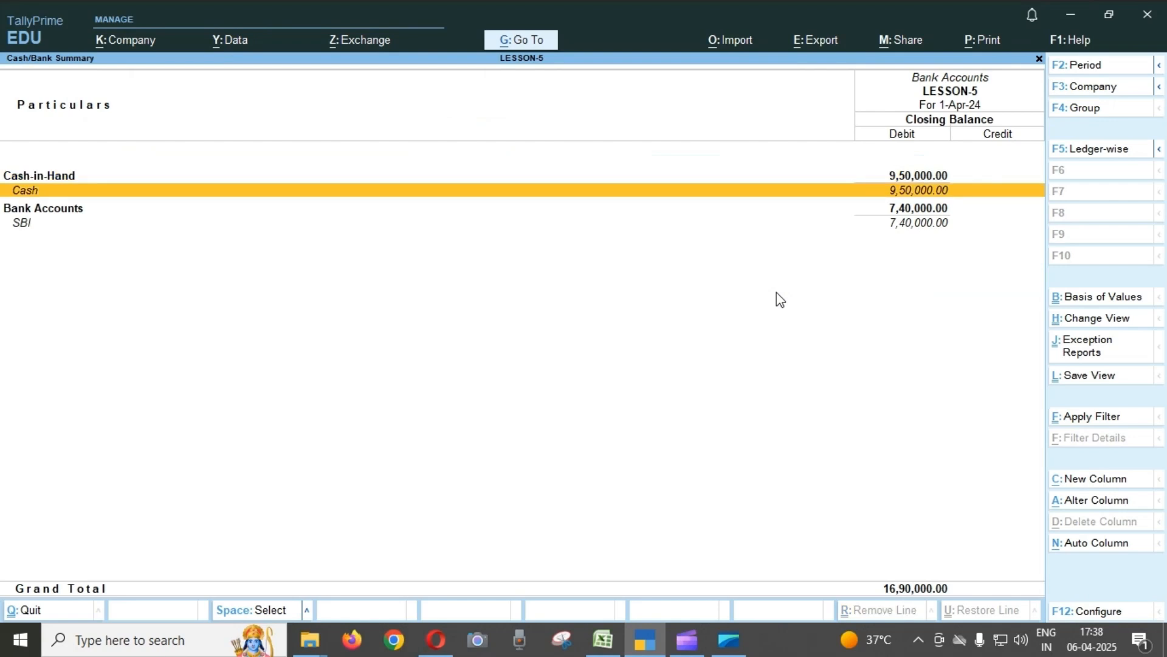
pyautogui.hotkey('alt', 'Tab')
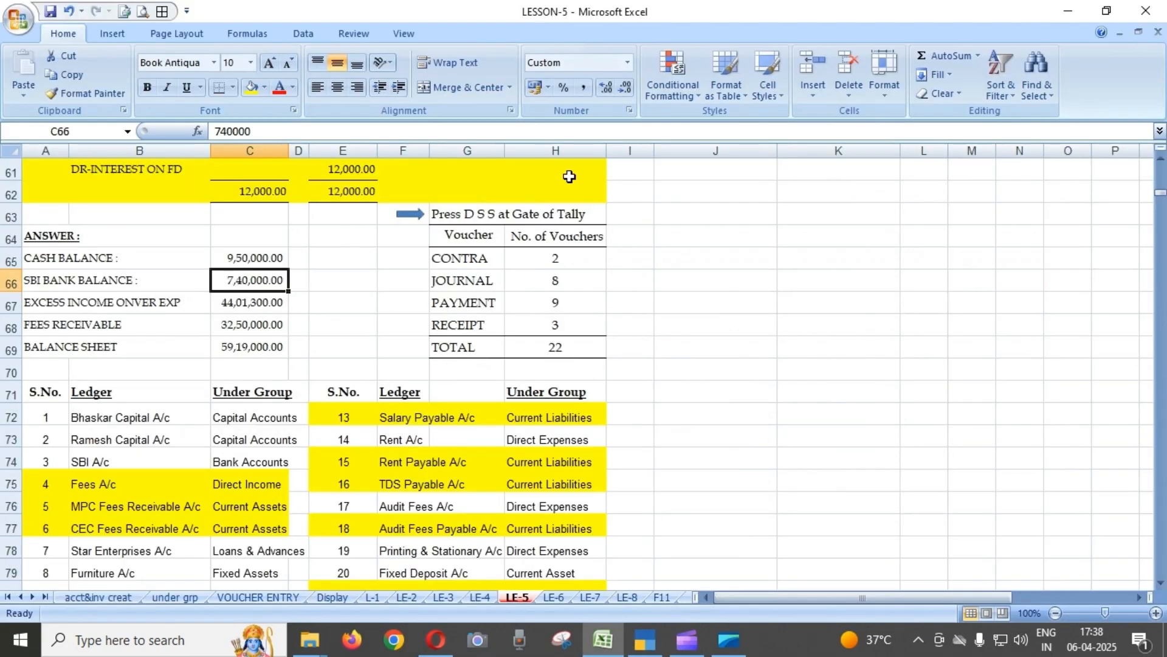
pyautogui.hotkey('alt', 'Tab')
pyautogui.press('Up')
pyautogui.press('Down')
pyautogui.press('Down')
pyautogui.press('Down')
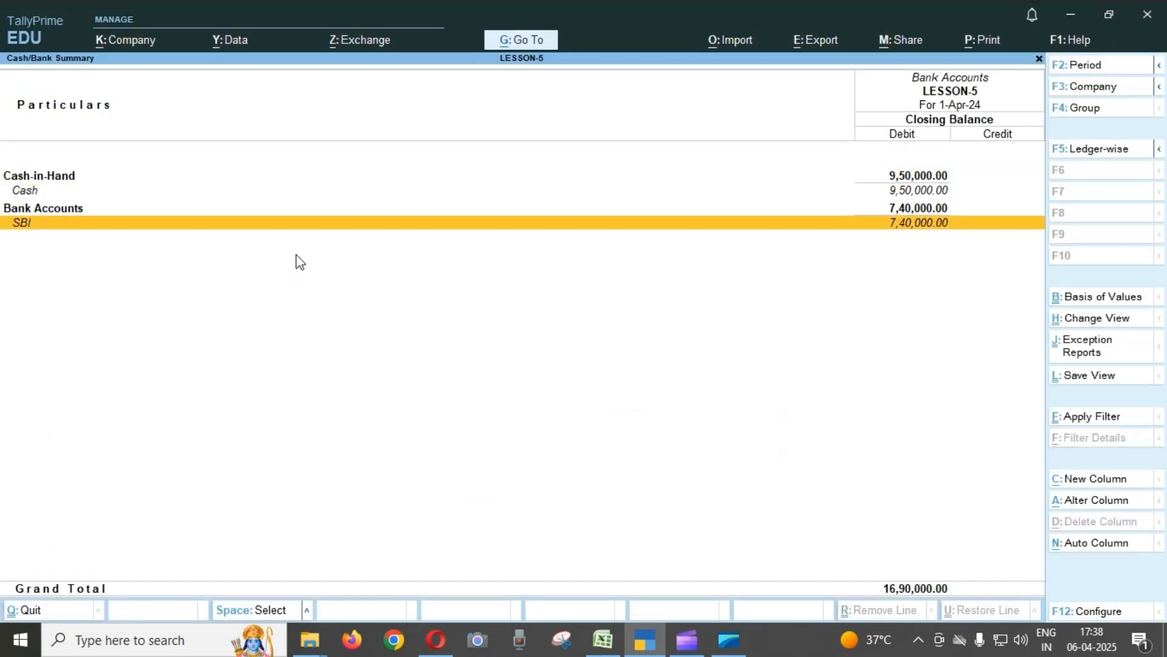
pyautogui.hotkey('alt', 'Tab')
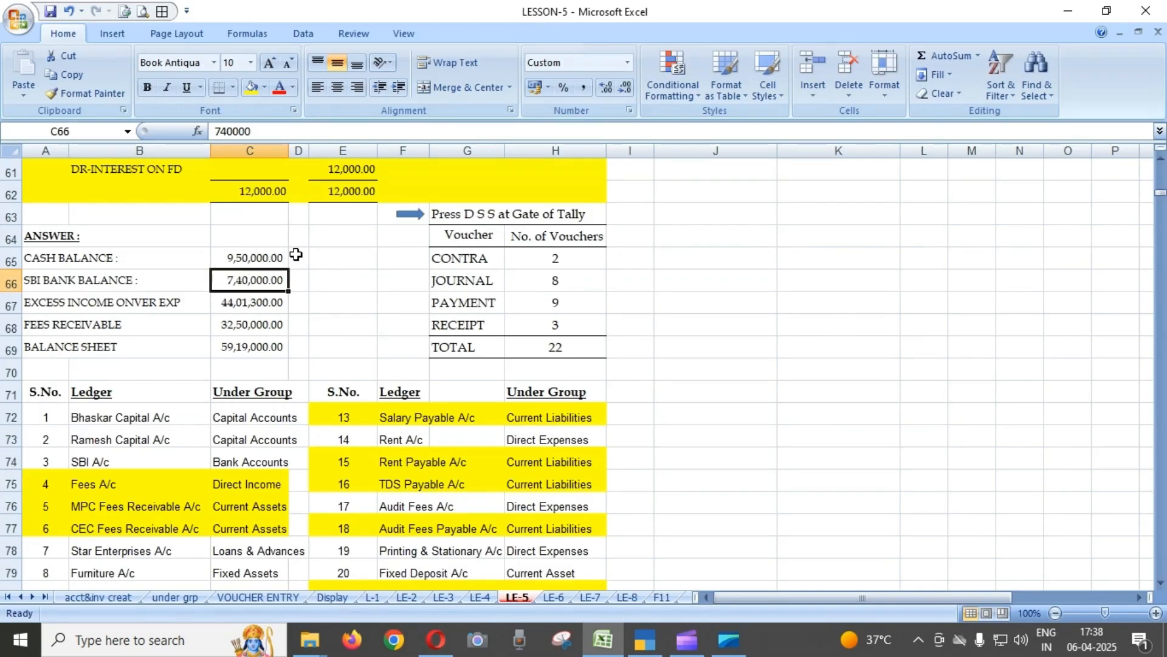
pyautogui.hotkey('alt', 'Tab')
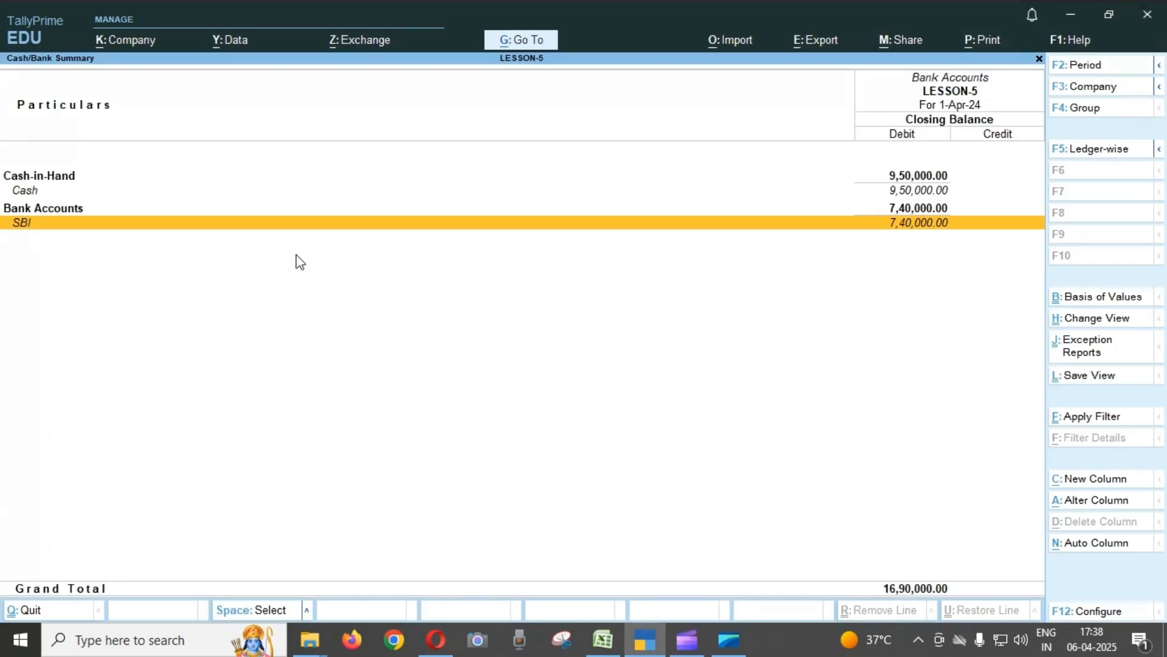
# Drill down from the SBI ledger to its April vouchers and examine the contra, receipt and payment entries.
pyautogui.press('Return')
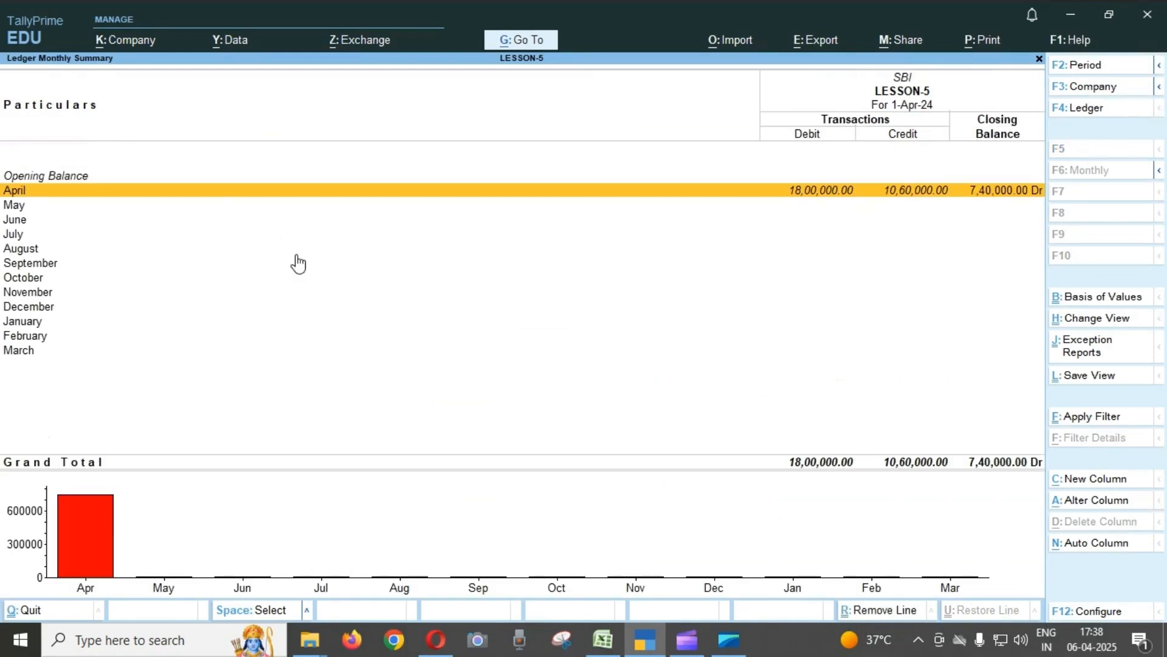
pyautogui.press('Return')
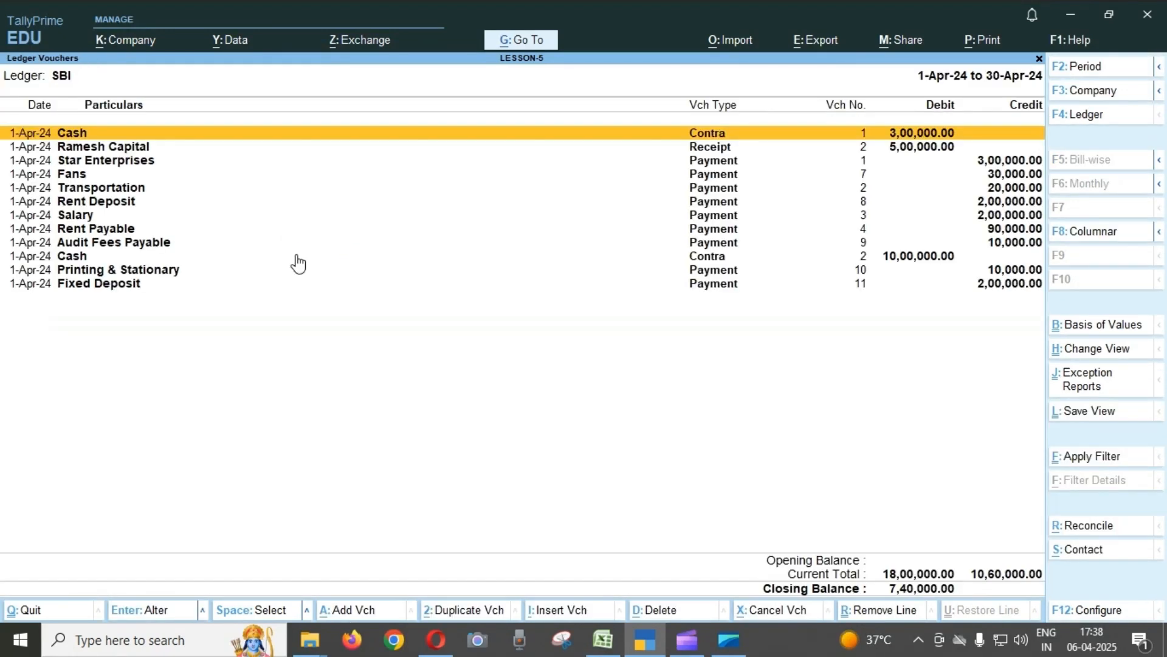
pyautogui.press('Down')
pyautogui.press('Down')
pyautogui.press('Down')
pyautogui.press('Down')
pyautogui.press('Down')
pyautogui.press('Down')
pyautogui.press('Down')
pyautogui.press('Down')
pyautogui.press('Down')
pyautogui.press('Down')
pyautogui.press('Down')
pyautogui.press('Up')
pyautogui.press('Up')
pyautogui.press('Up')
pyautogui.press('Up')
pyautogui.press('Up')
pyautogui.press('Up')
pyautogui.press('Up')
pyautogui.press('Up')
pyautogui.press('Up')
pyautogui.press('Up')
pyautogui.press('Up')
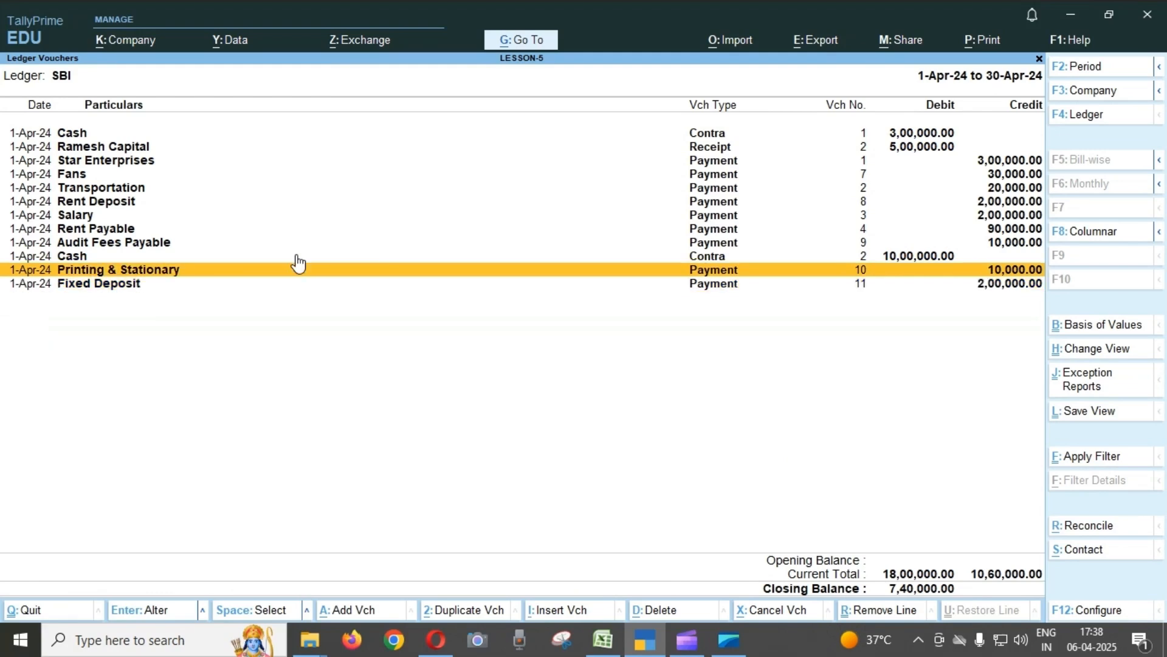
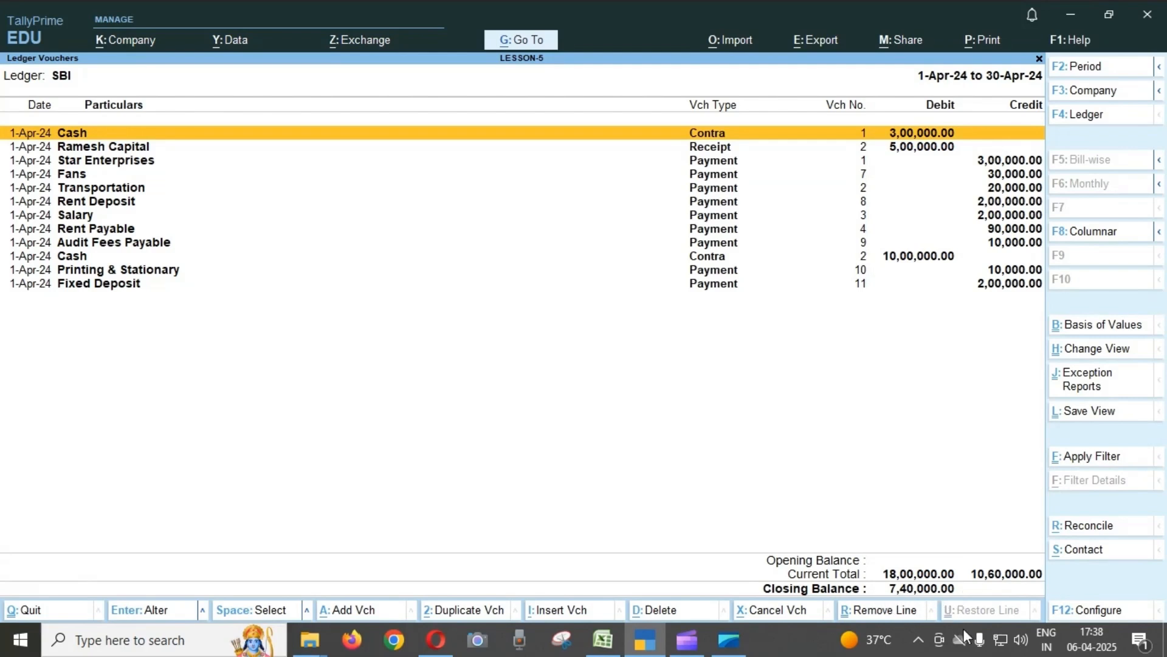
# Return to the Cash/Bank Summary, reopen SBI's April vouchers to examine the debit and credit entries, and go back to the summary.
pyautogui.press('Escape')
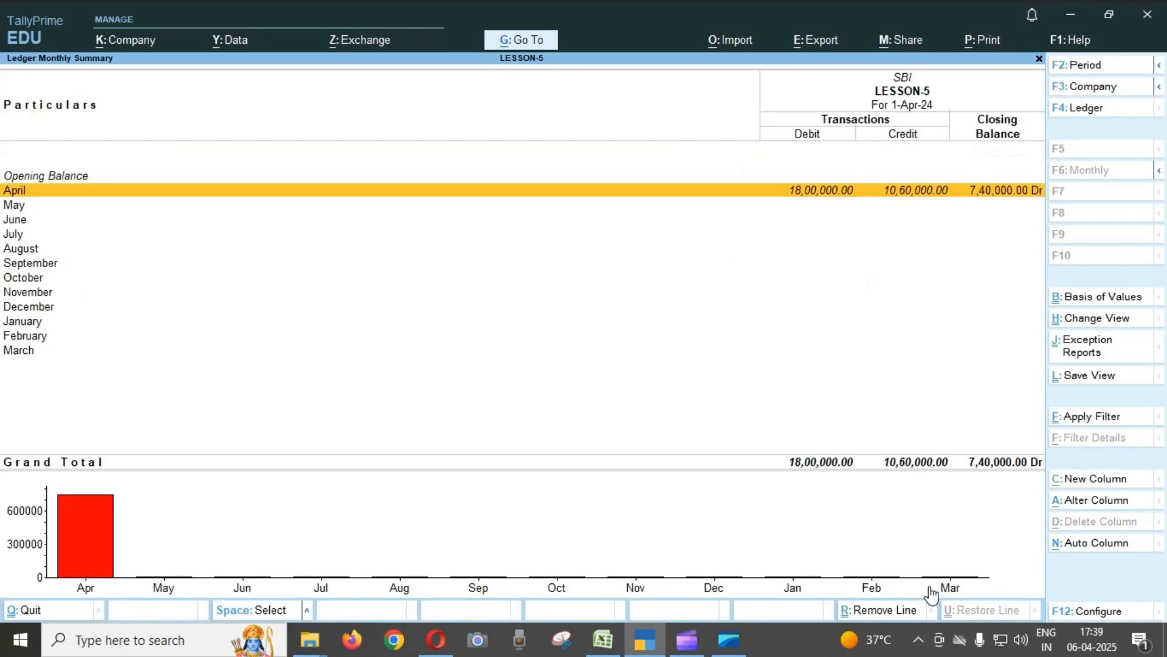
pyautogui.press('Escape')
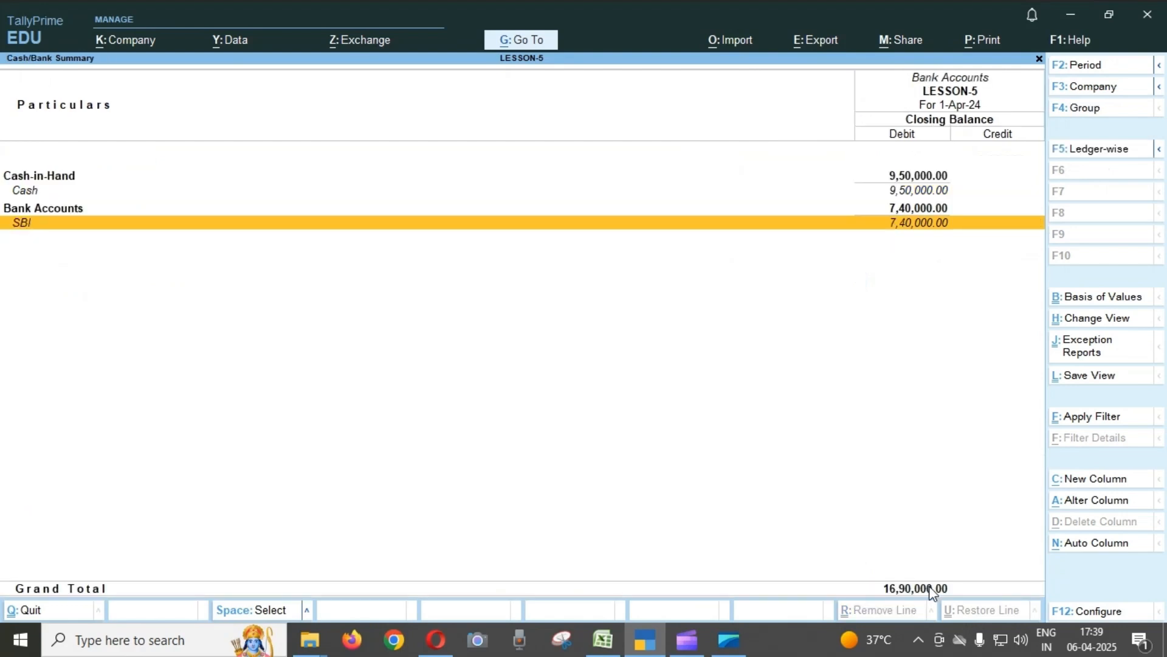
pyautogui.press('Return')
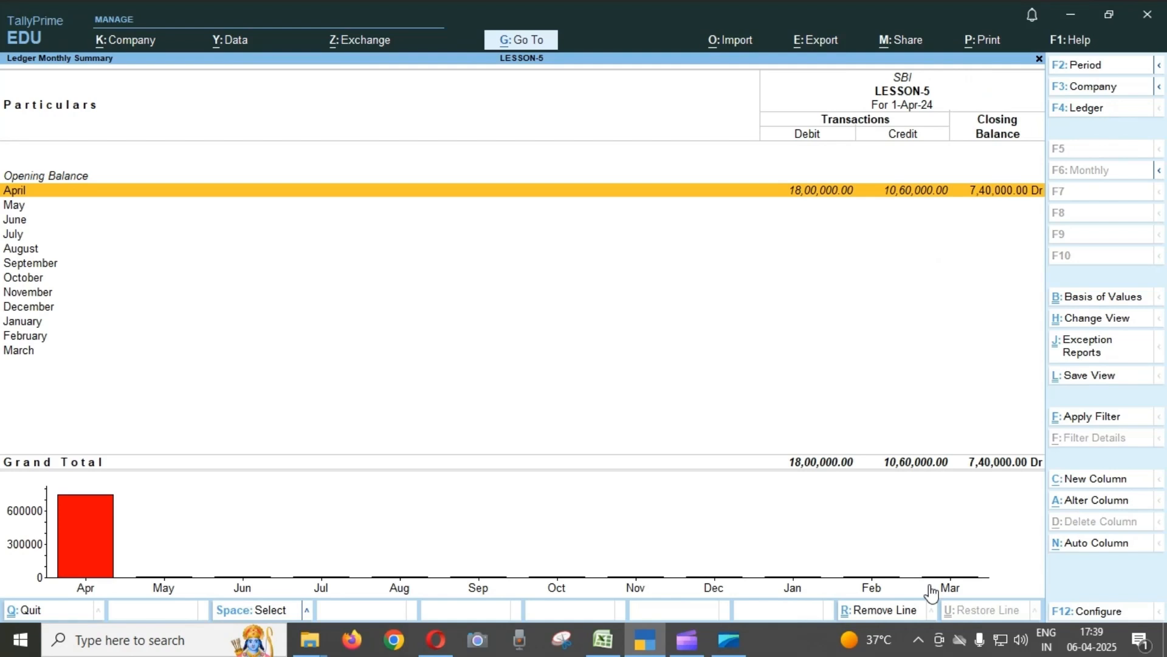
pyautogui.press('Return')
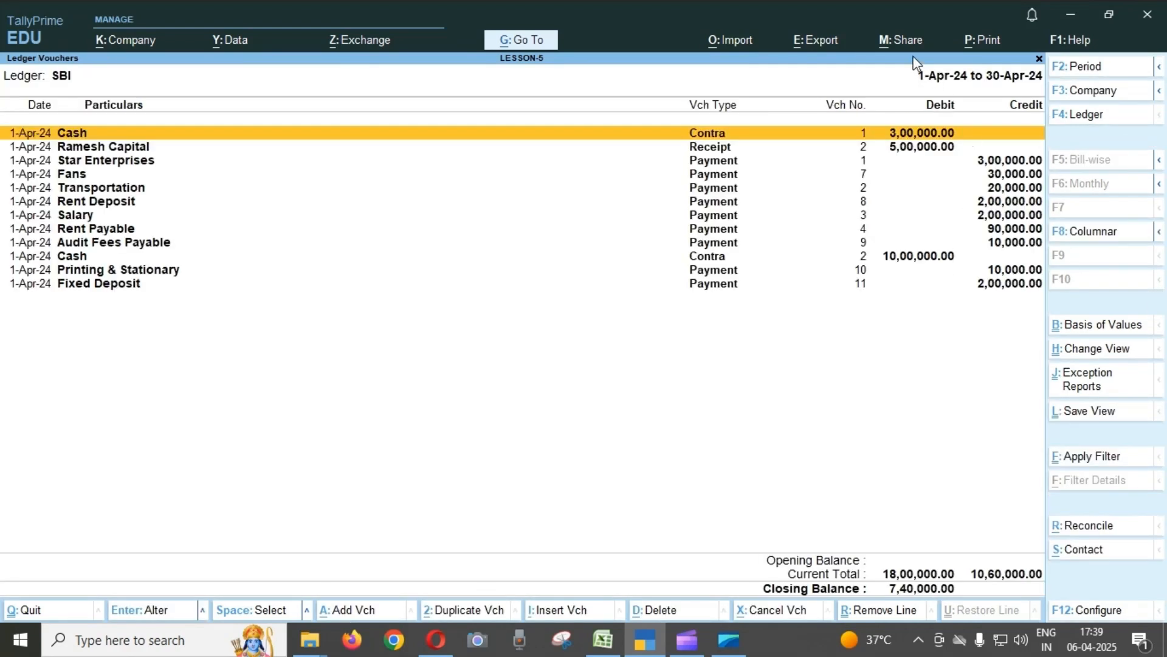
pyautogui.press('Down')
pyautogui.press('Up')
pyautogui.press('Down')
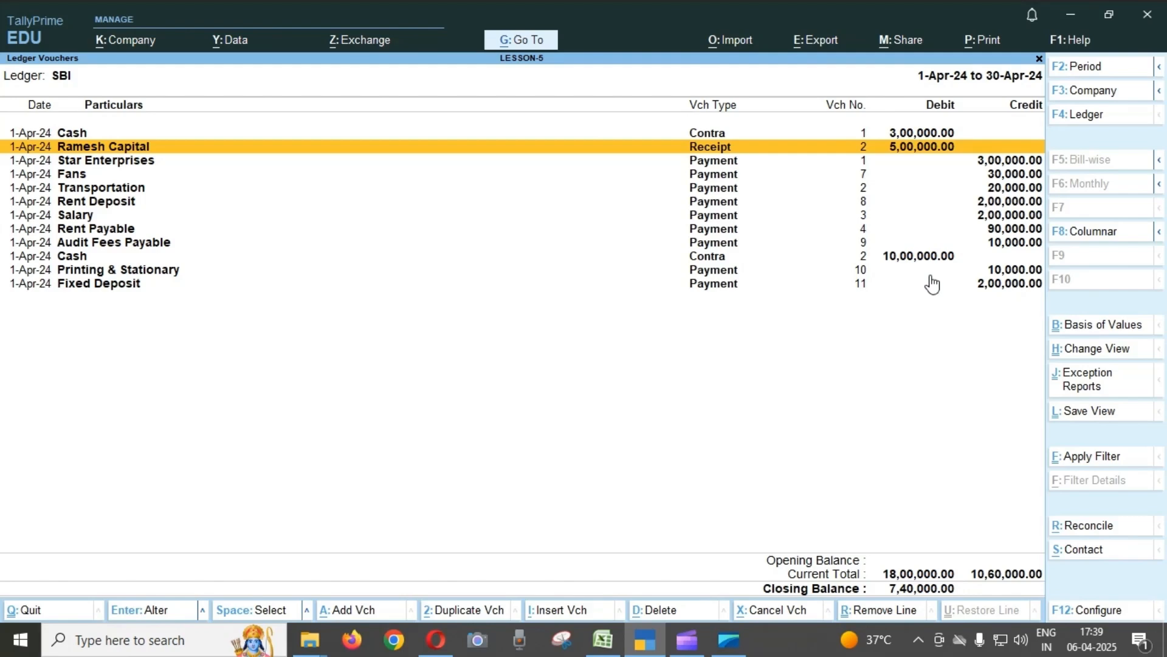
pyautogui.press('Down')
pyautogui.press('Down')
pyautogui.press('Down')
pyautogui.press('Down')
pyautogui.press('Down')
pyautogui.press('Down')
pyautogui.press('Down')
pyautogui.press('Down')
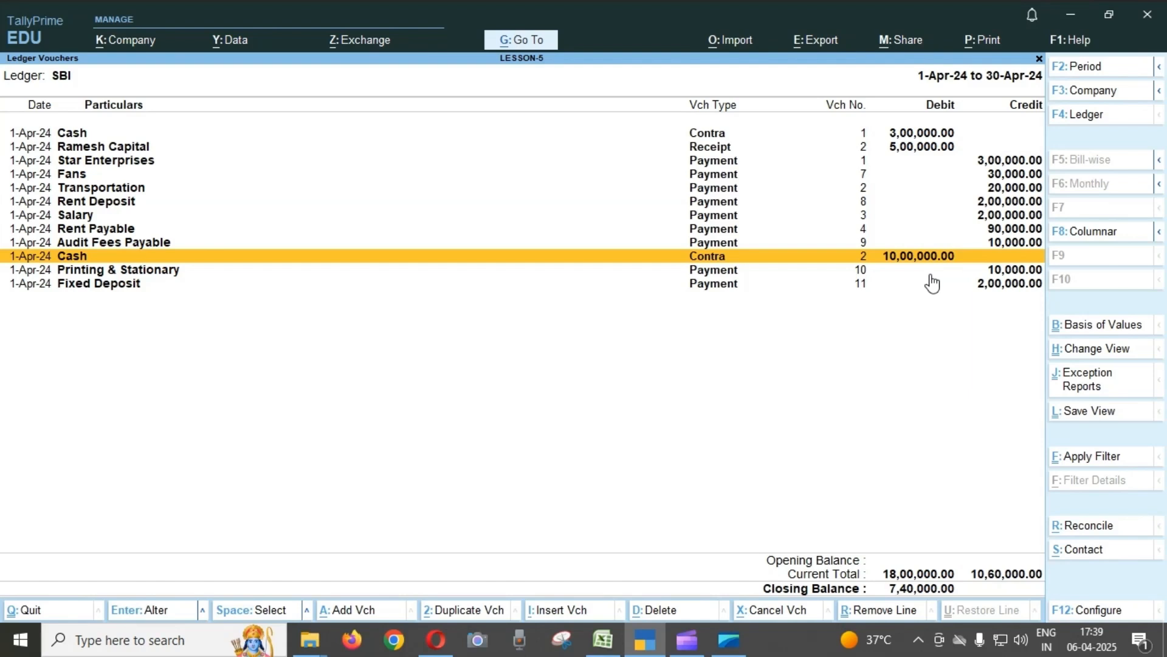
pyautogui.press('Escape')
pyautogui.press('Escape')
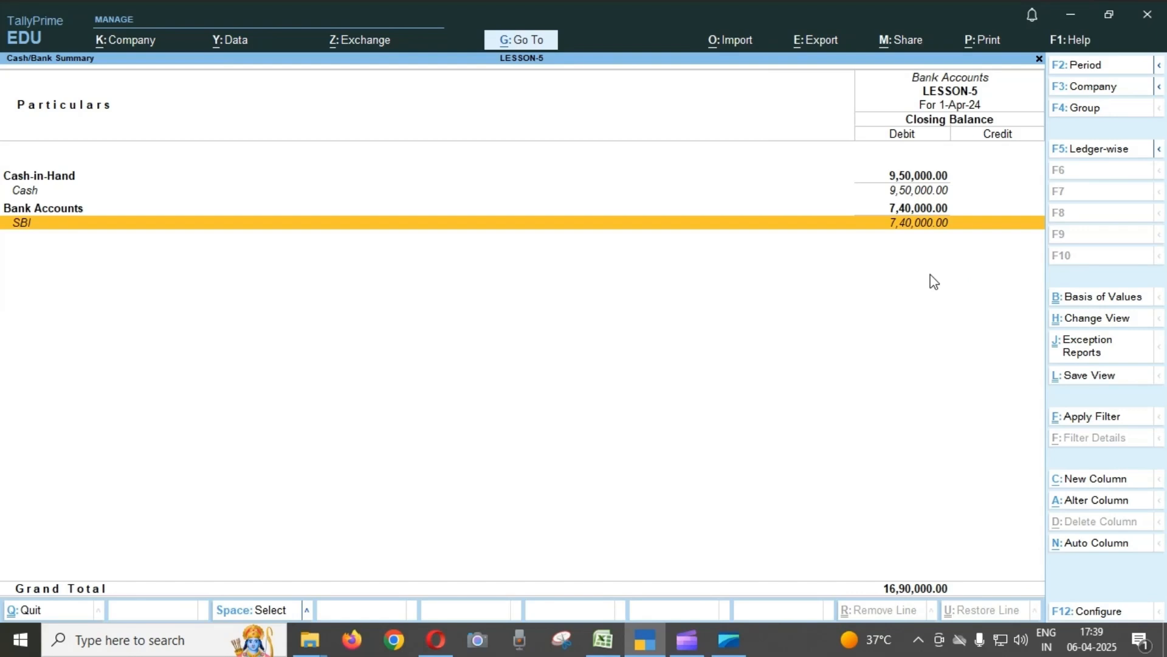
# Drill down from the Cash ledger to its April vouchers and go through the listed entries.
pyautogui.press('Up')
pyautogui.press('Up')
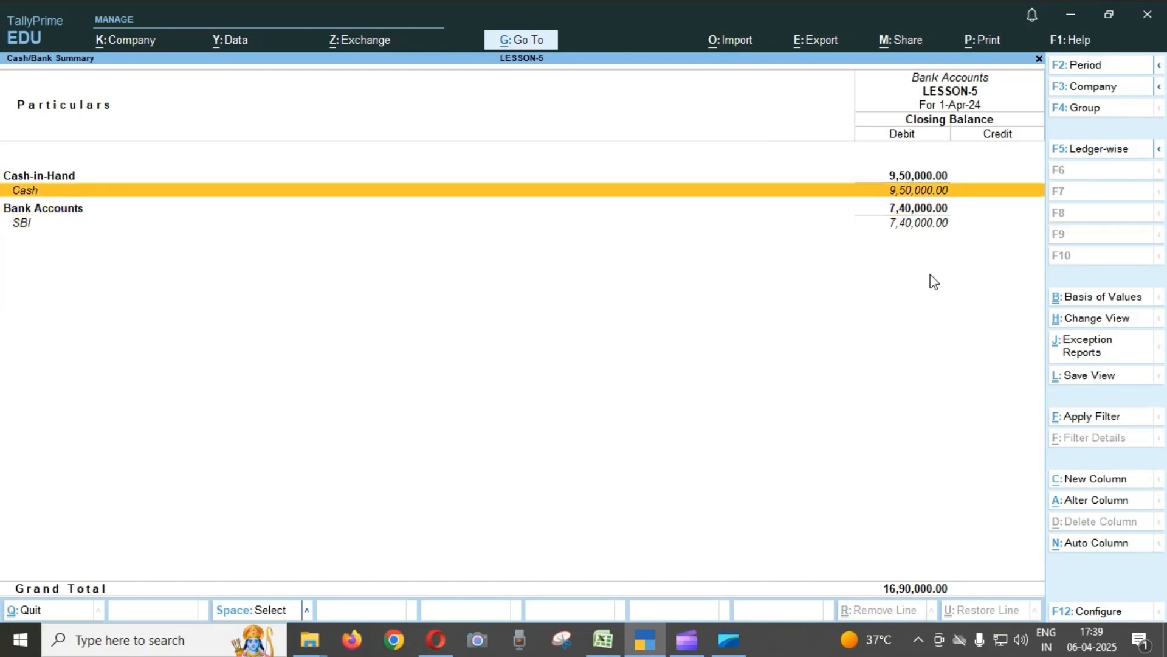
pyautogui.press('Return')
pyautogui.press('Return')
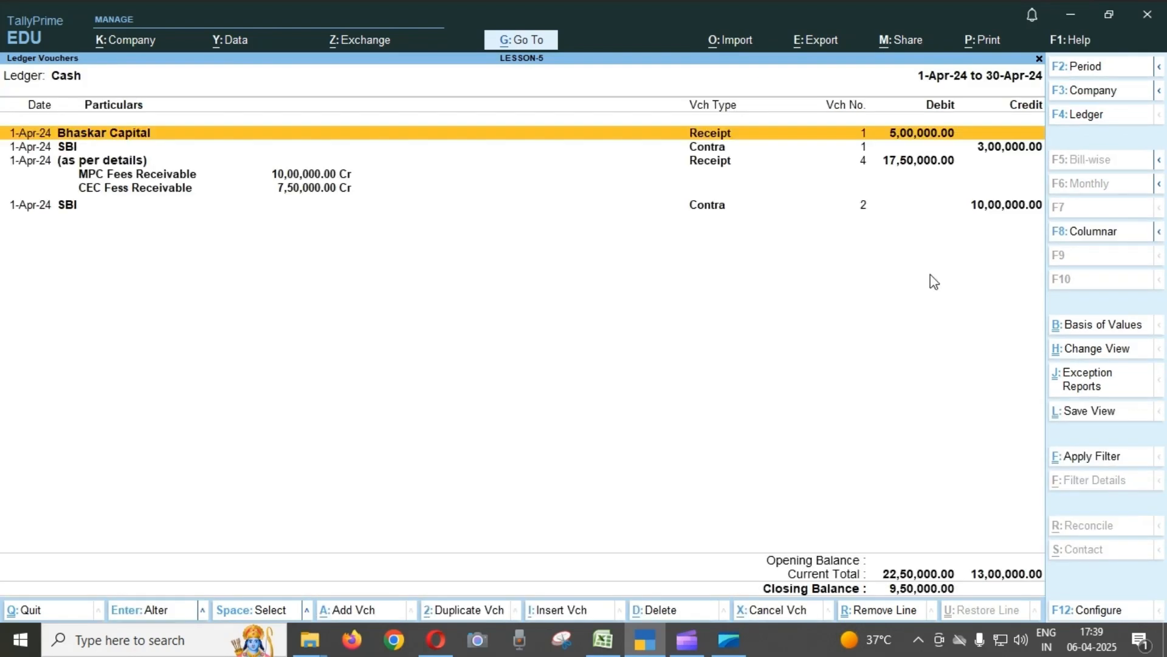
pyautogui.press('Down')
pyautogui.press('Down')
pyautogui.press('Down')
pyautogui.press('Down')
pyautogui.press('Down')
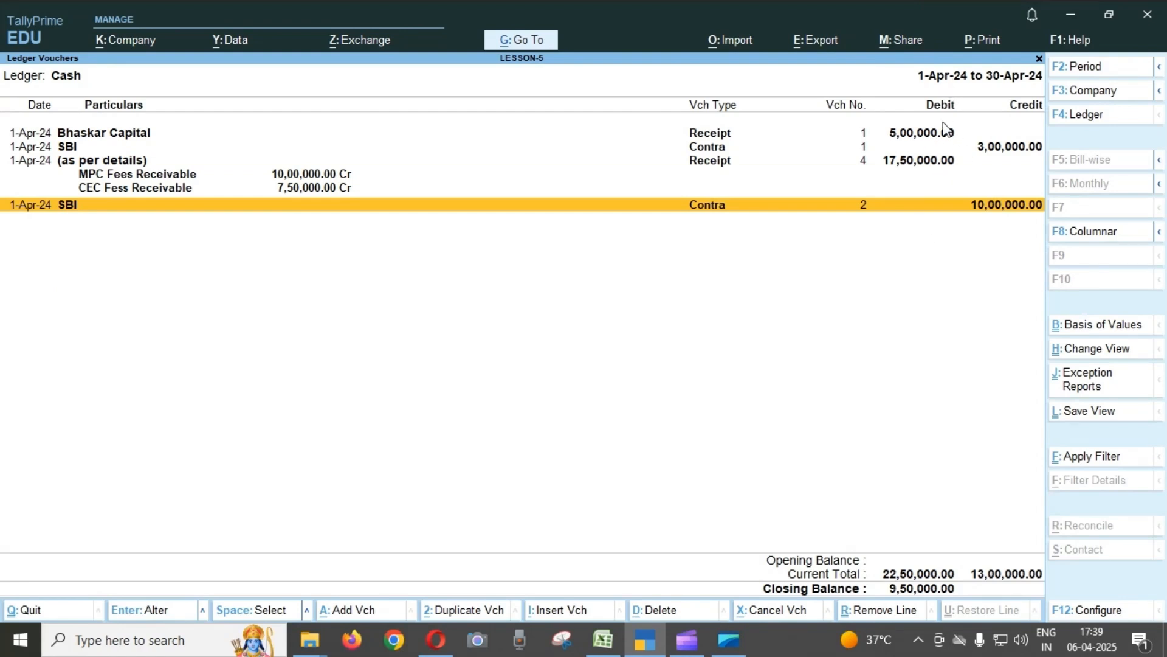
# Examine the capital and fees receipts against the two SBI contra entries in the Cash ledger vouchers.
pyautogui.click(914, 137)
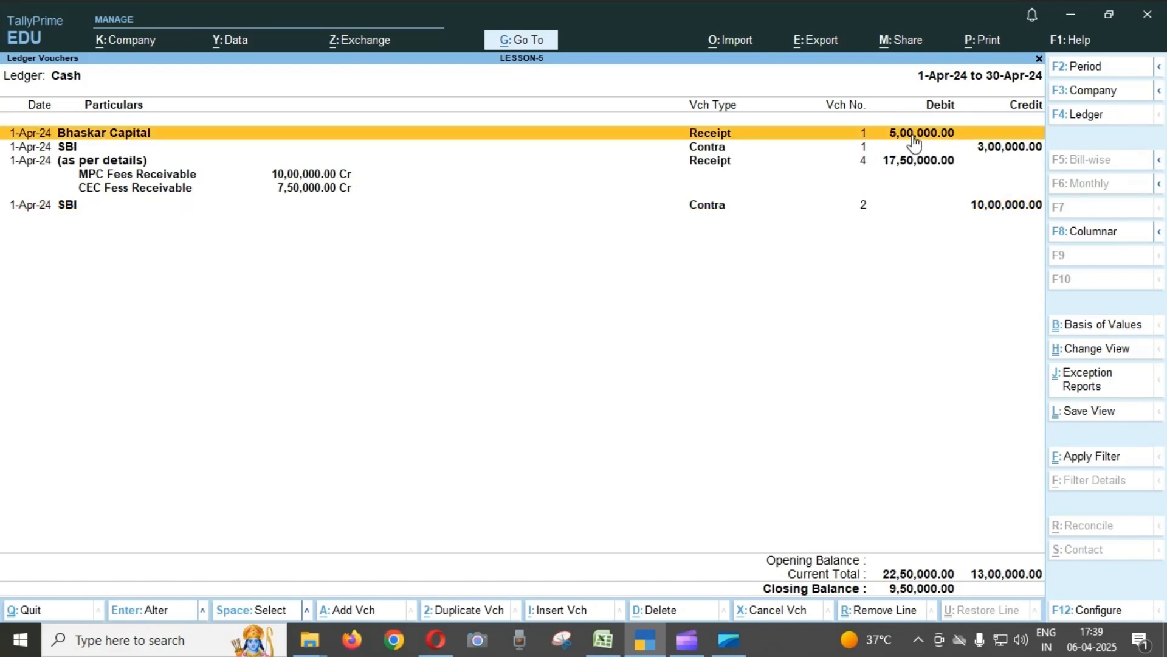
pyautogui.press('Down')
pyautogui.press('Down')
pyautogui.press('Up')
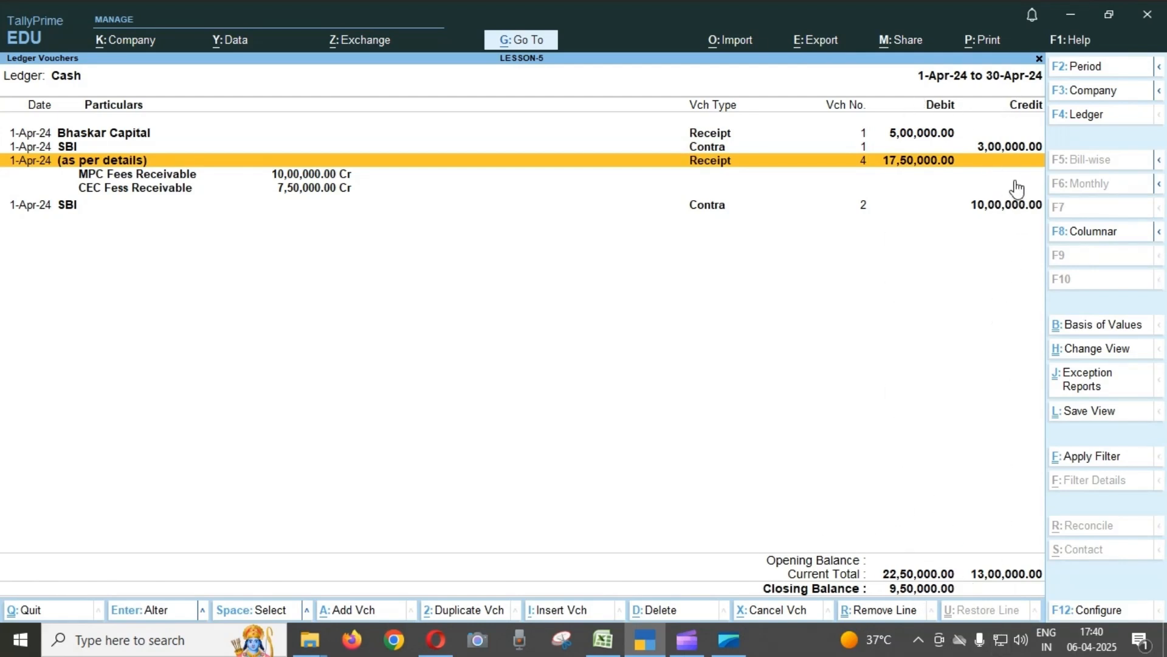
pyautogui.click(1014, 149)
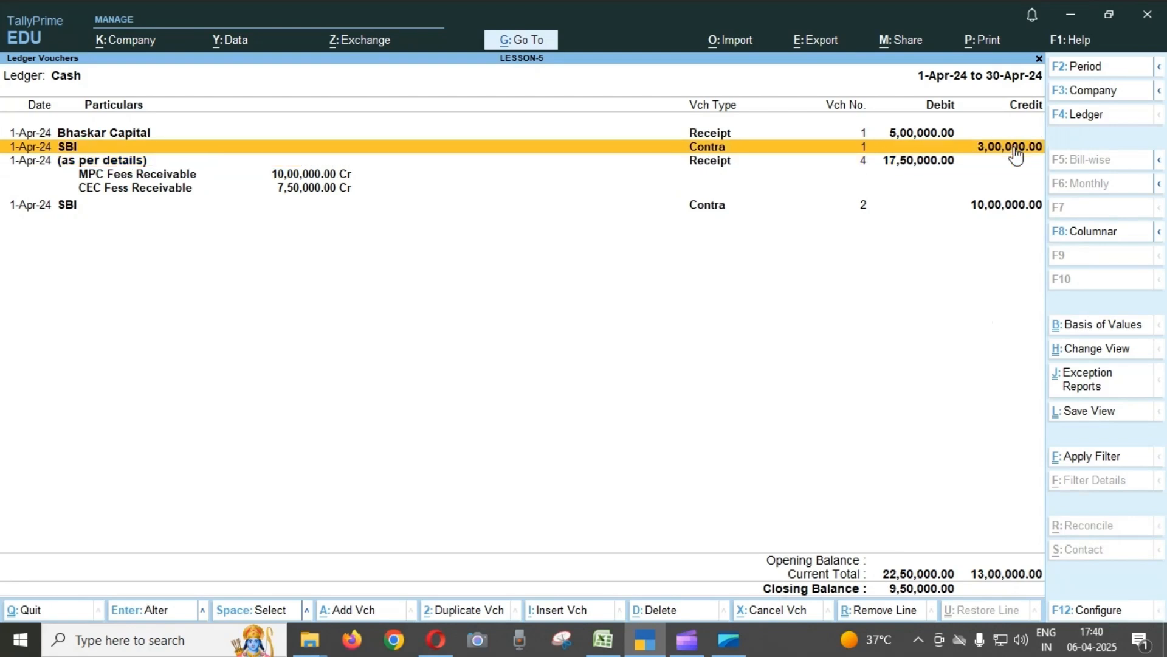
pyautogui.click(1002, 206)
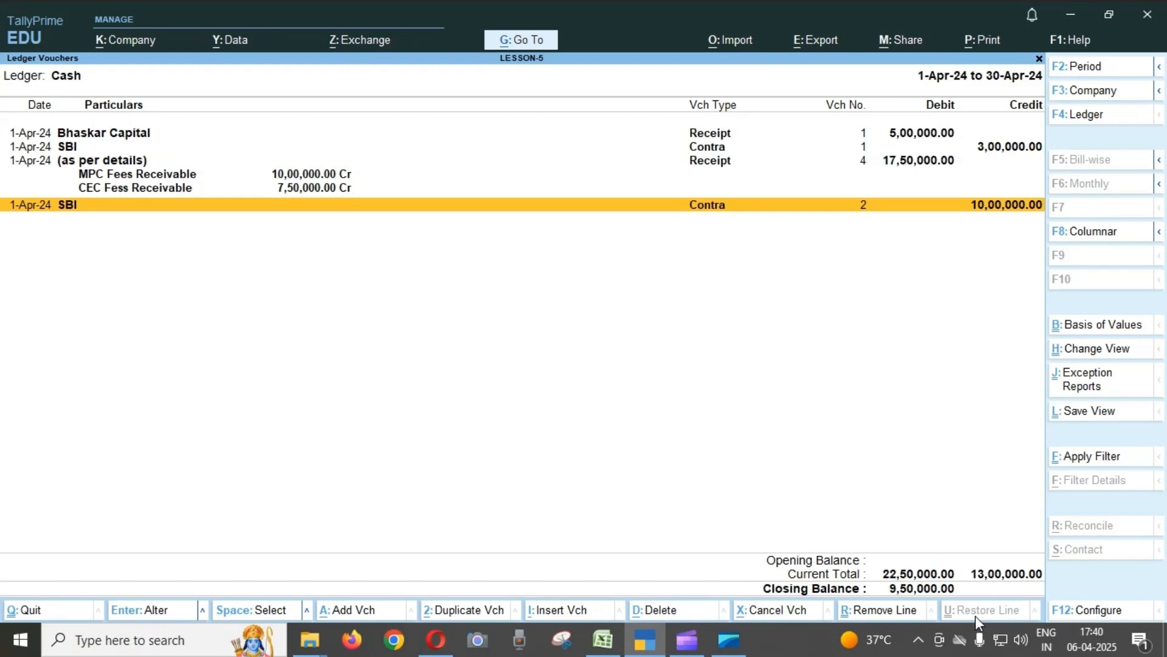
# Quit the Cash ledger vouchers and the account books reports back to the Gateway of Tally.
pyautogui.press('Escape')
pyautogui.press('Escape')
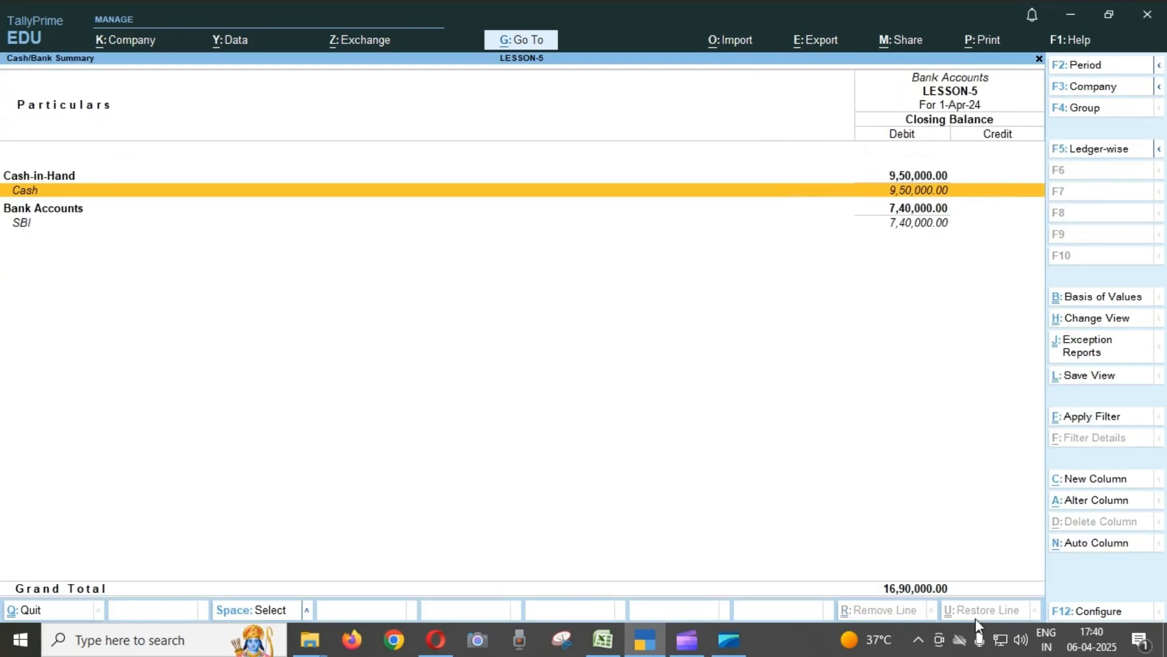
pyautogui.press('Escape')
pyautogui.press('Escape')
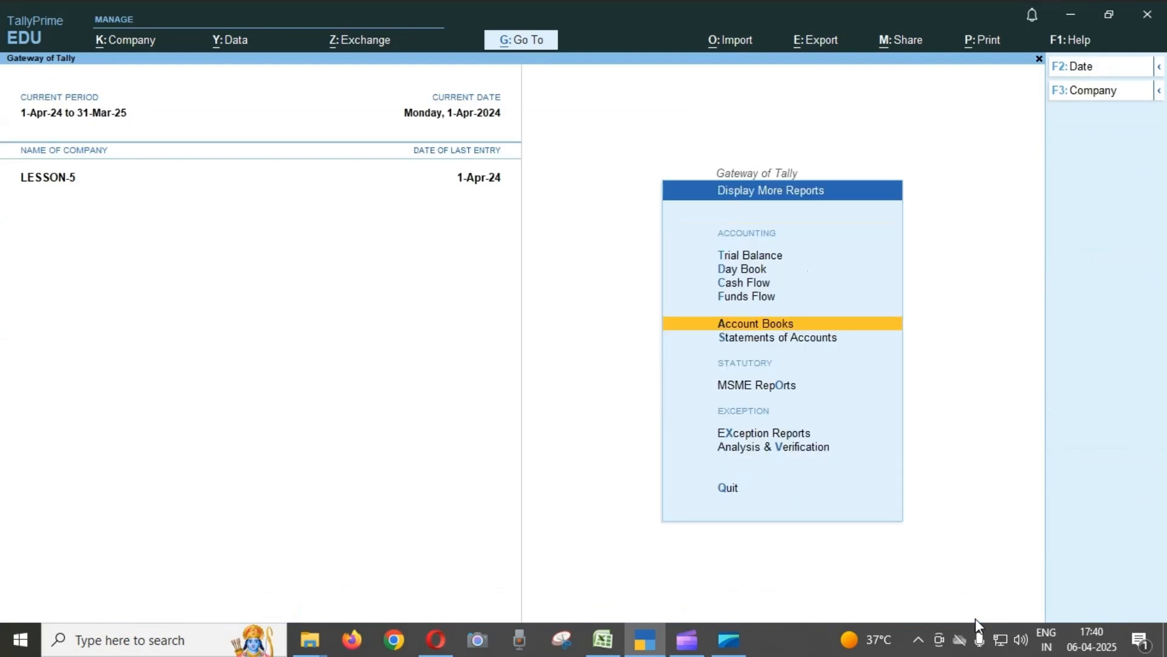
pyautogui.press('Escape')
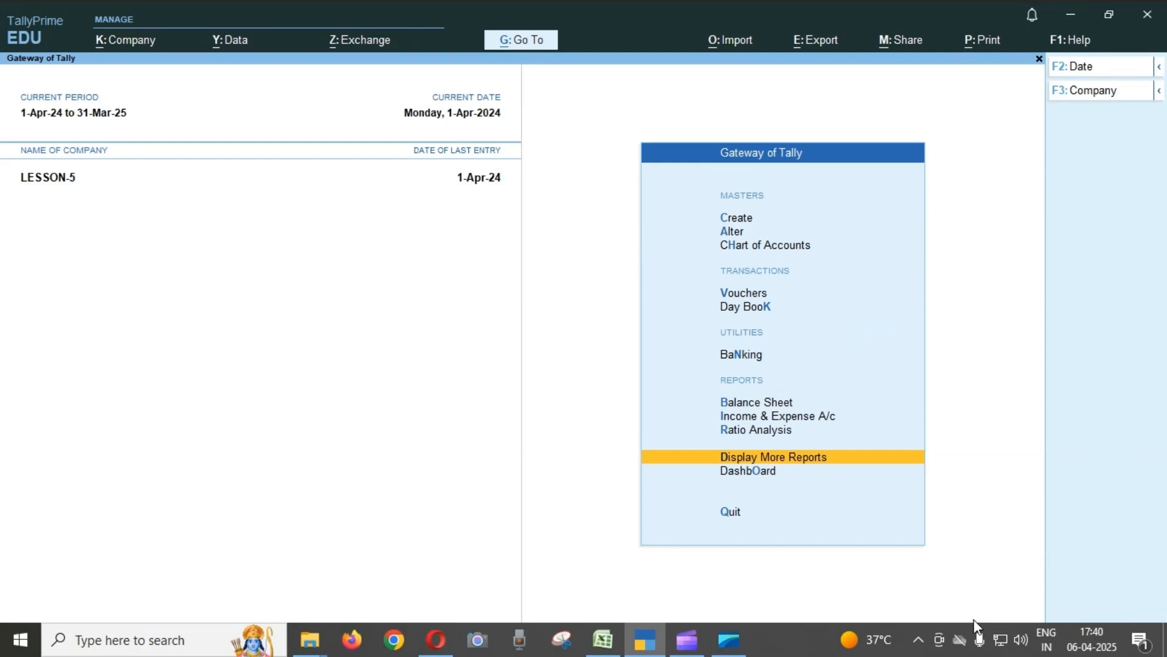
# Open the Profit & Loss A/c ledger for alteration from the list of ledgers.
pyautogui.press('Up')
pyautogui.press('Up')
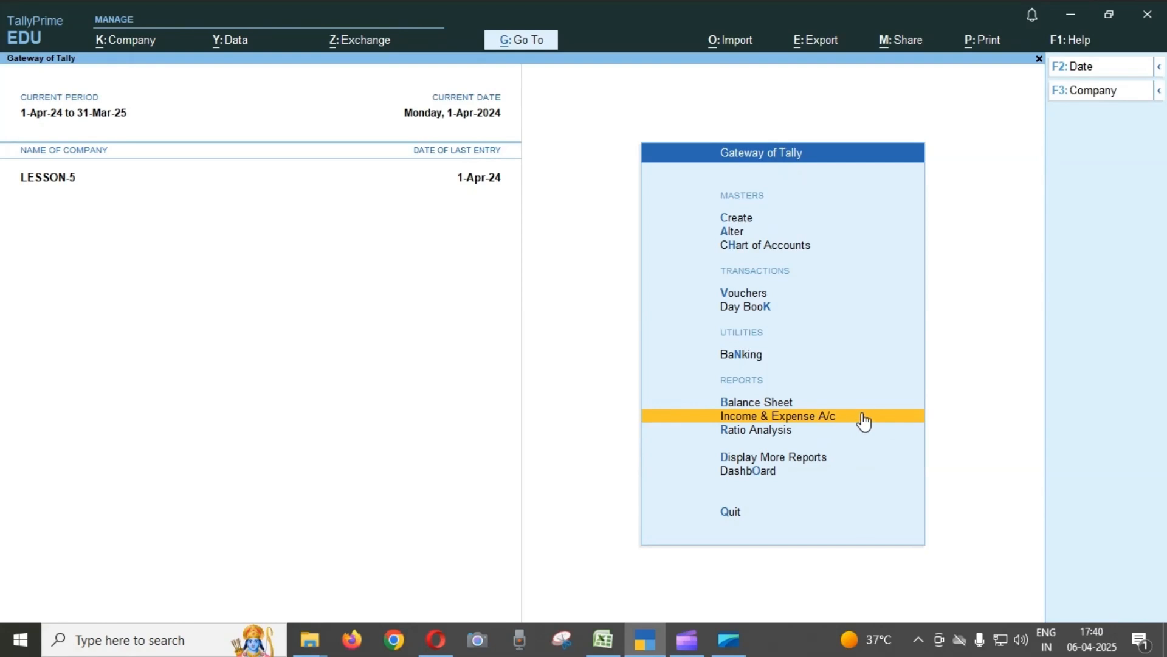
pyautogui.press('Up')
pyautogui.press('Up')
pyautogui.press('Up')
pyautogui.press('Up')
pyautogui.press('Up')
pyautogui.press('Up')
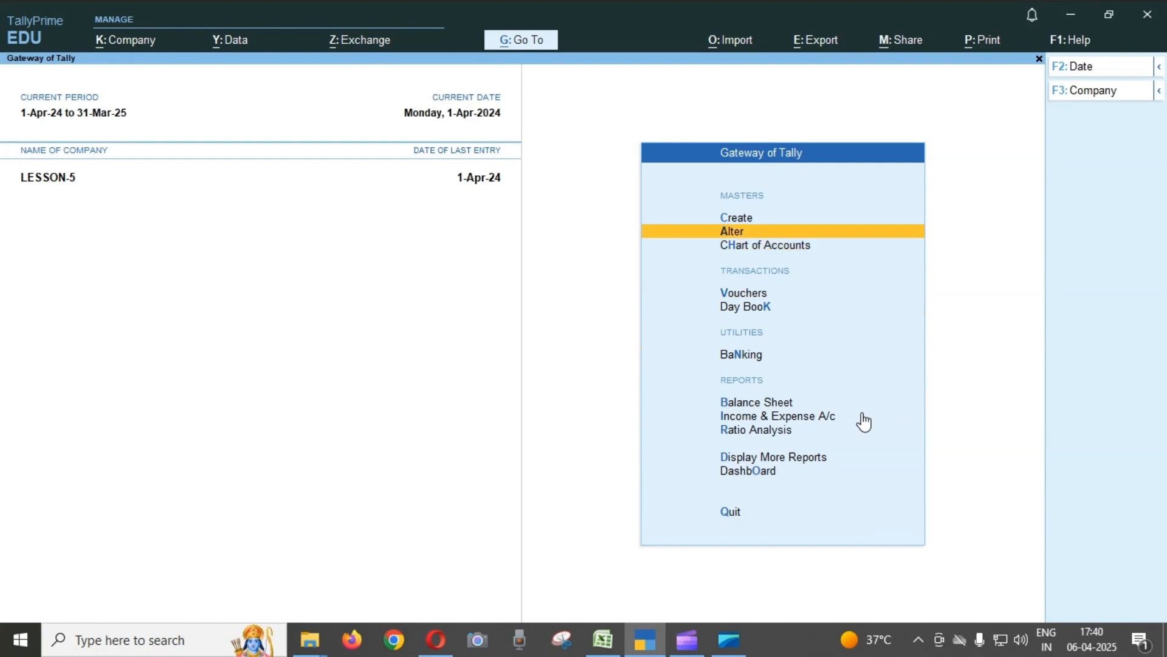
pyautogui.press('Return')
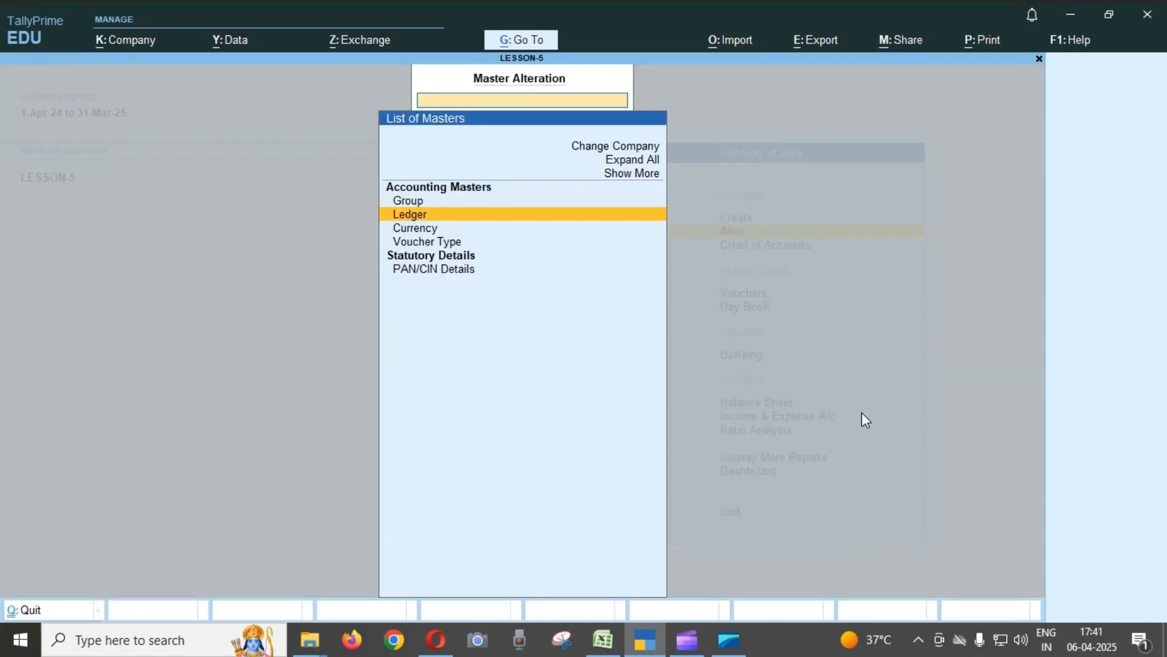
pyautogui.press('Return')
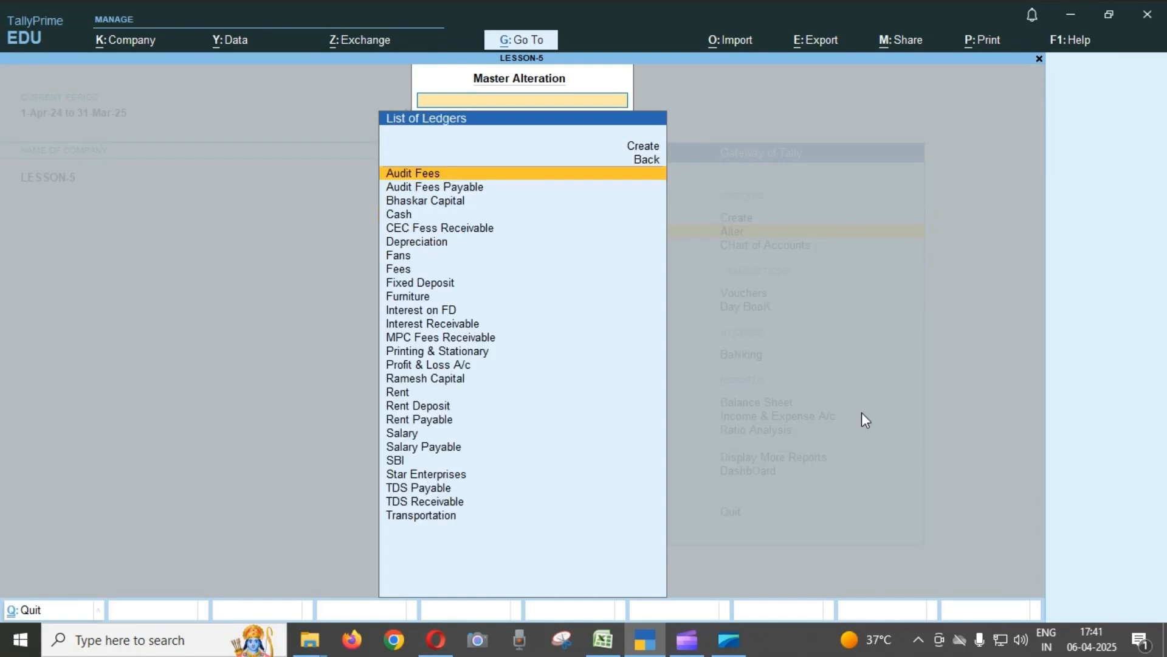
pyautogui.write('Pr')
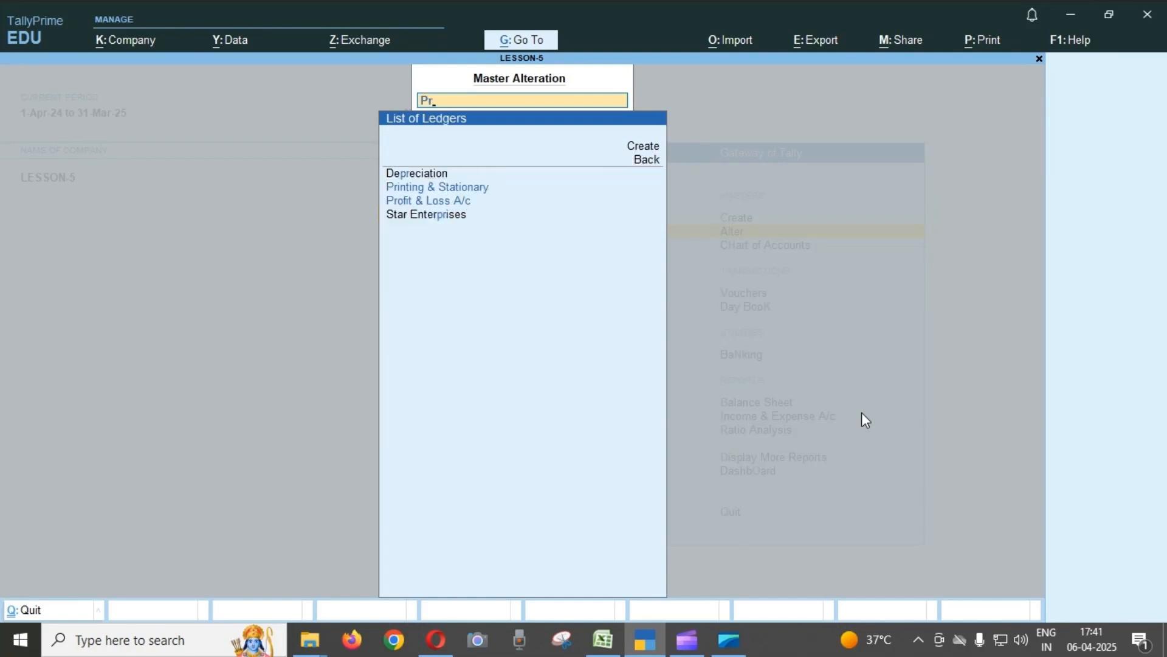
pyautogui.press('Down')
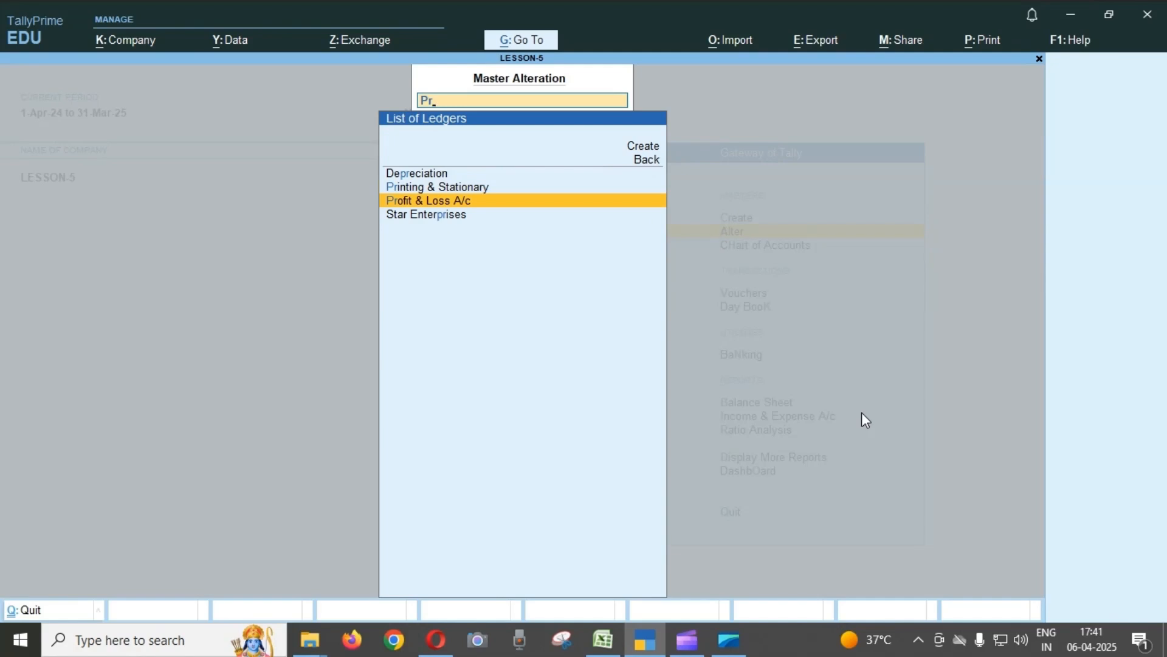
pyautogui.press('Return')
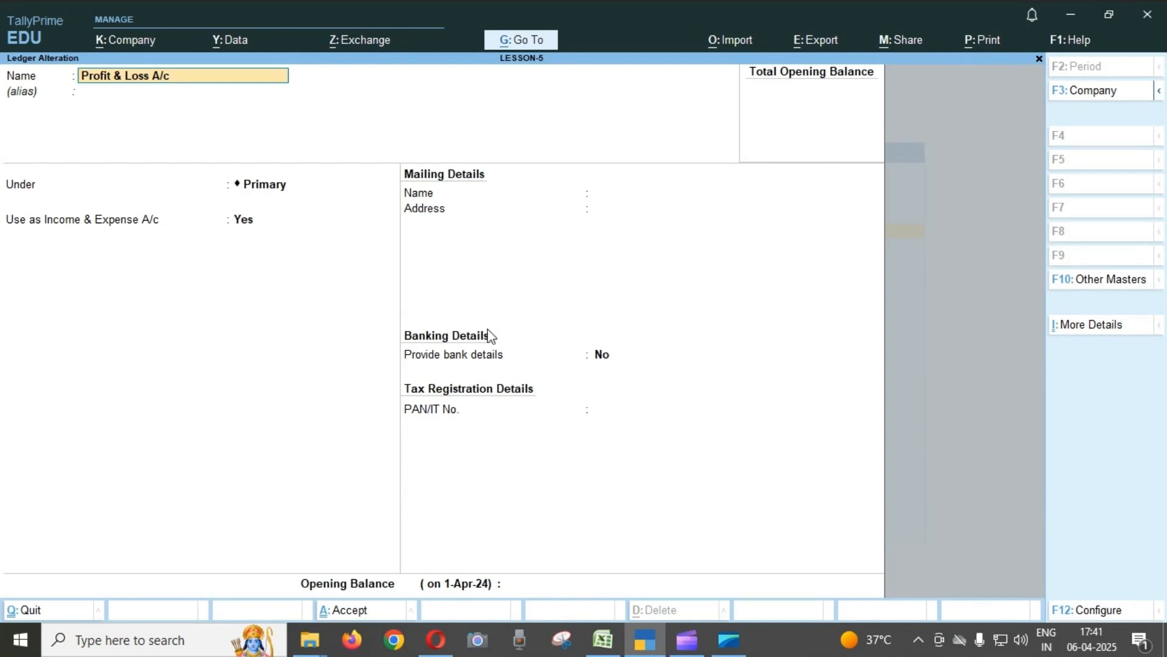
# Check the Use as Income & Expense A/c option, leave the opening balance blank and accept the Profit & Loss A/c ledger.
pyautogui.click(247, 228)
pyautogui.press('Return')
pyautogui.press('Return')
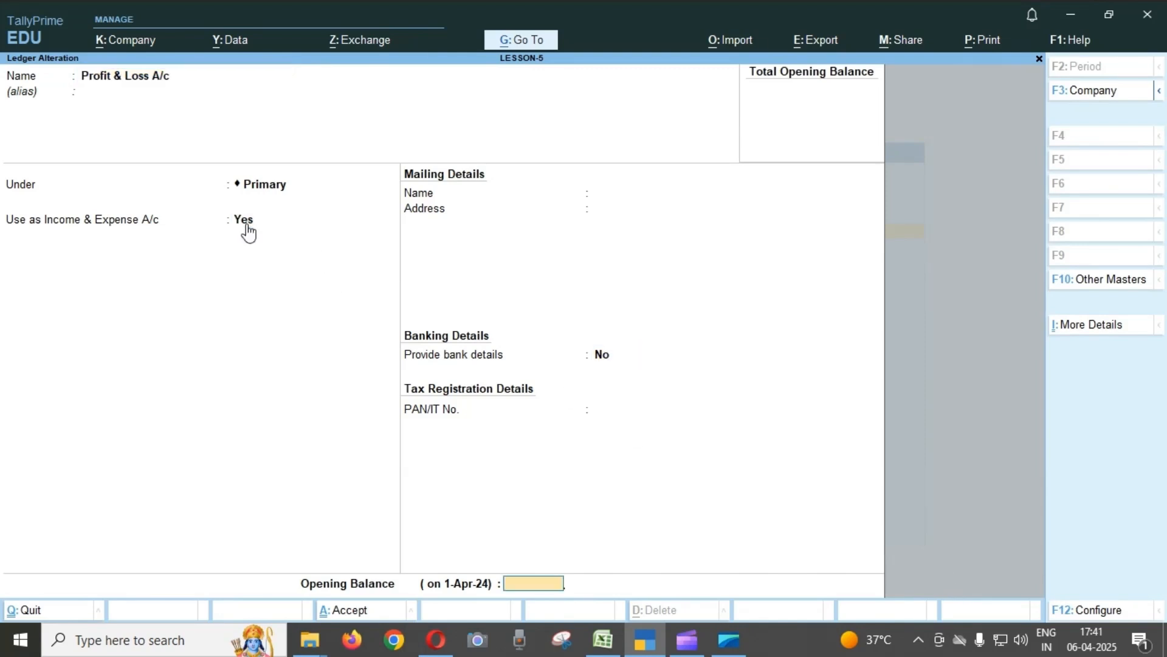
pyautogui.press('Return')
# Reopen the Profit & Loss A/c ledger to view its settings, then quit master alteration to the Gateway of Tally.
pyautogui.press('Return')
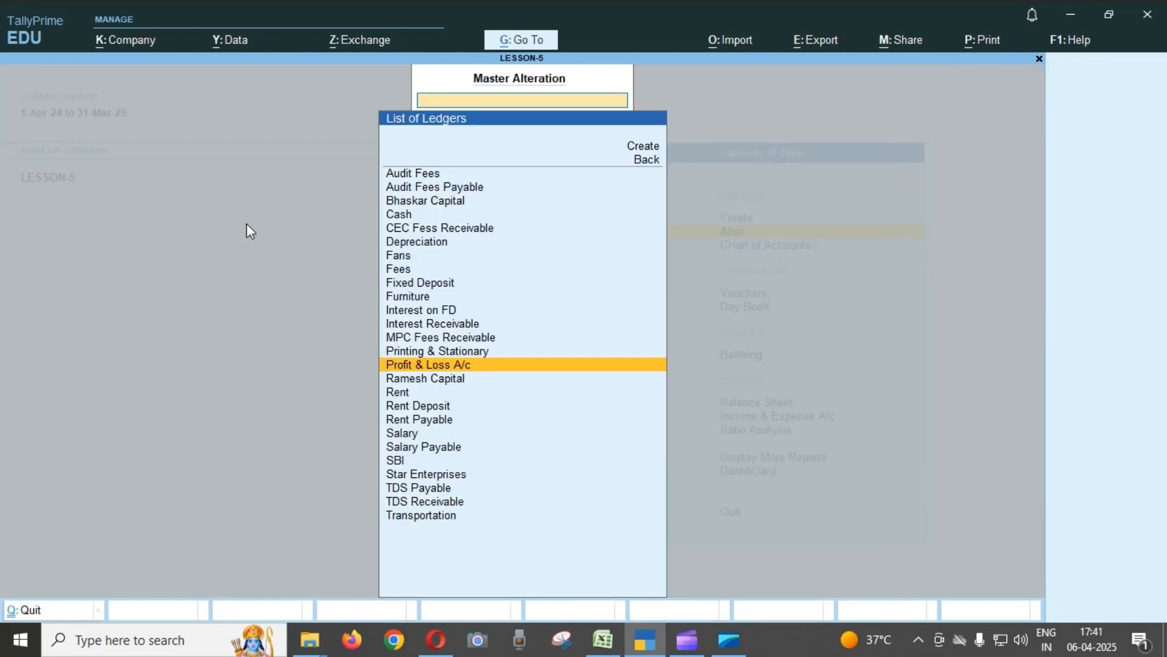
pyautogui.press('Return')
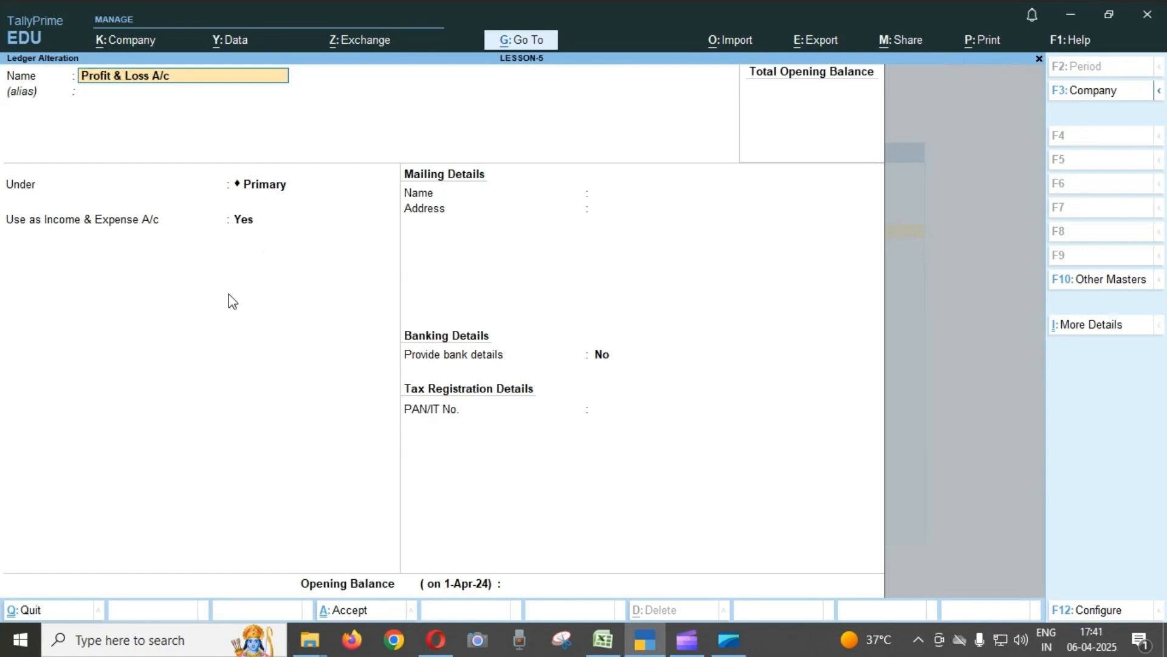
pyautogui.press('Escape')
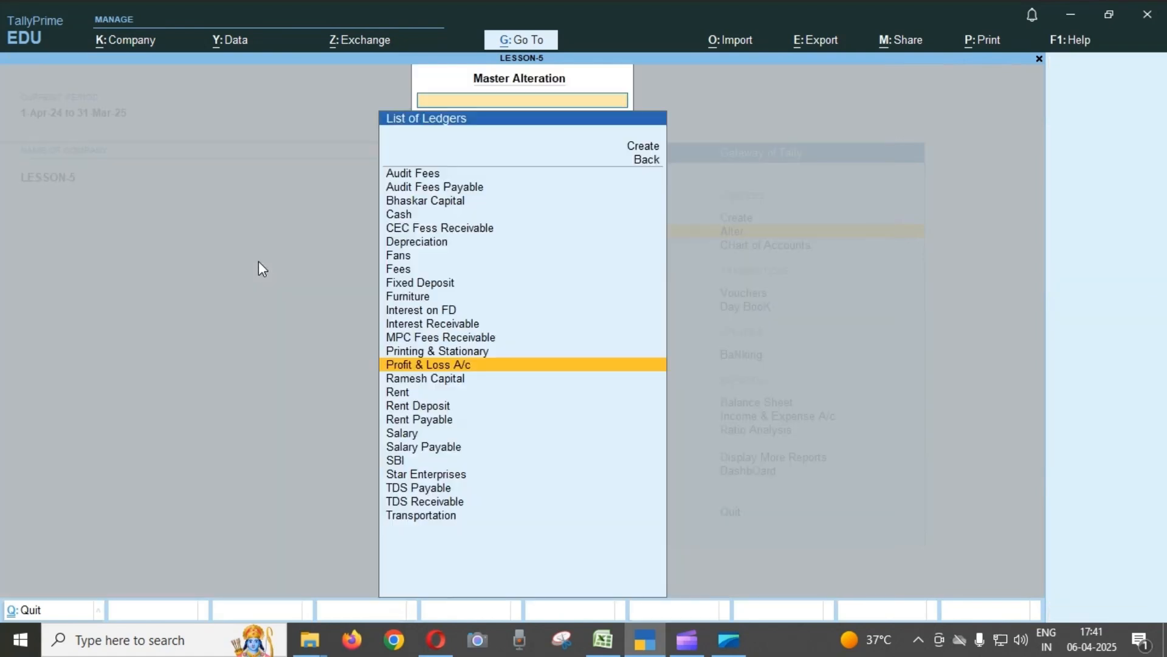
pyautogui.press('Escape')
pyautogui.press('Escape')
pyautogui.press('Escape')
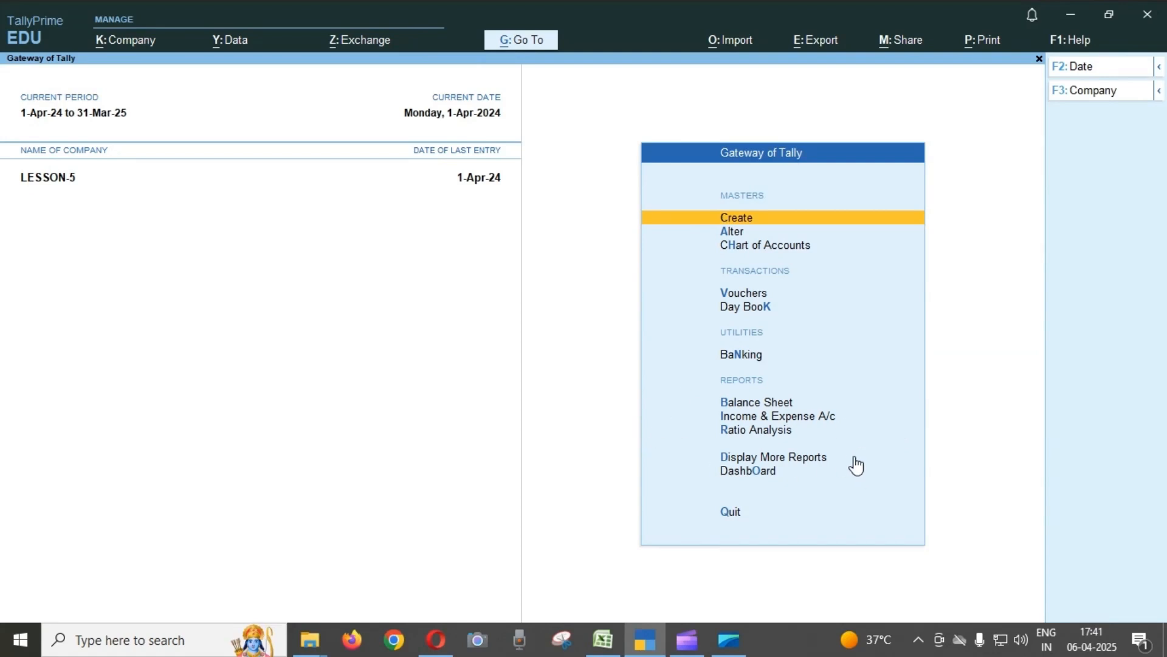
# Look up the Profit & Loss A/c ledger in master alteration again, recheck its Income & Expense option, and leave without saving.
pyautogui.press('Down')
pyautogui.press('Return')
pyautogui.press('Down')
pyautogui.press('Return')
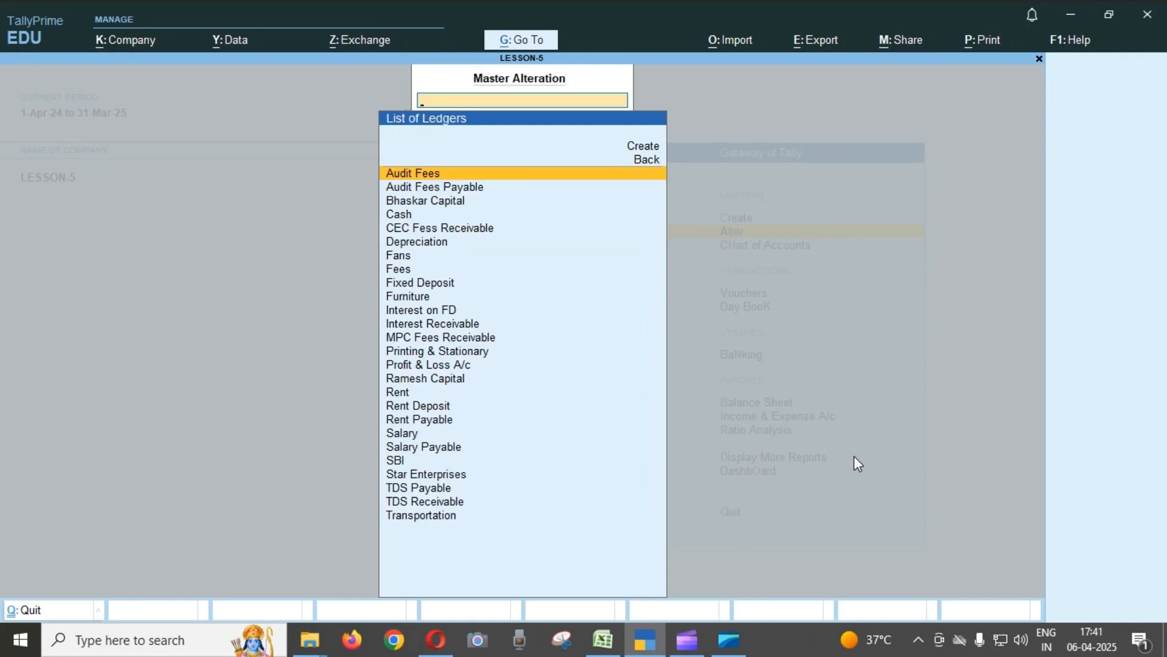
pyautogui.write('Pro')
pyautogui.press('Return')
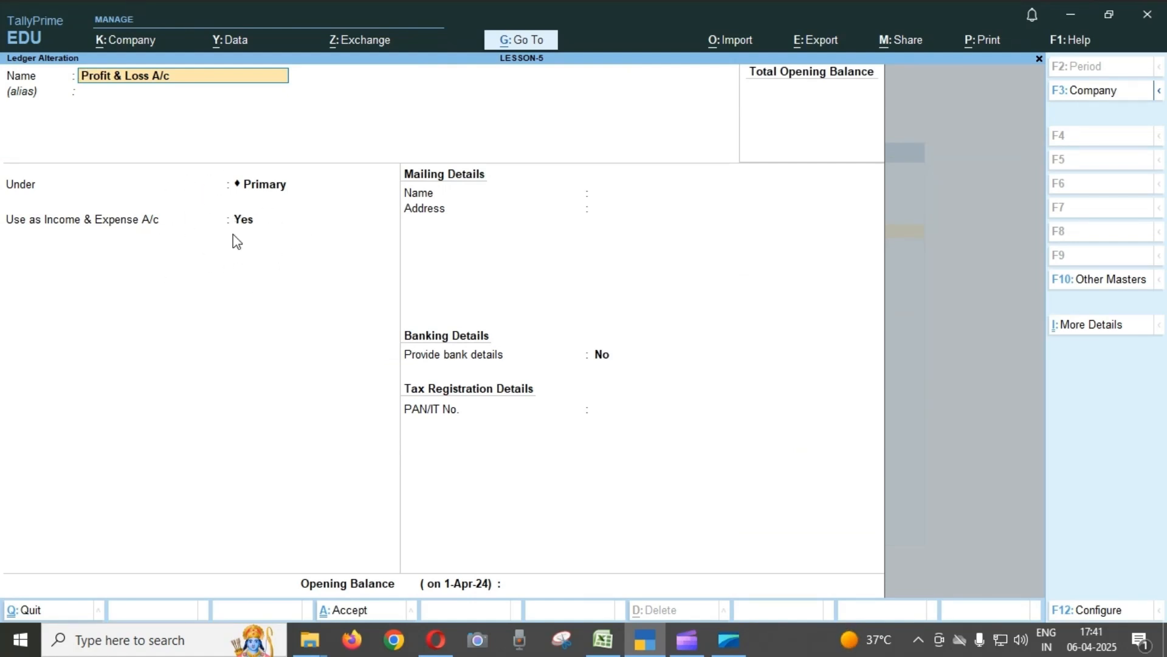
pyautogui.press('Escape')
pyautogui.press('Escape')
pyautogui.press('Escape')
pyautogui.press('Escape')
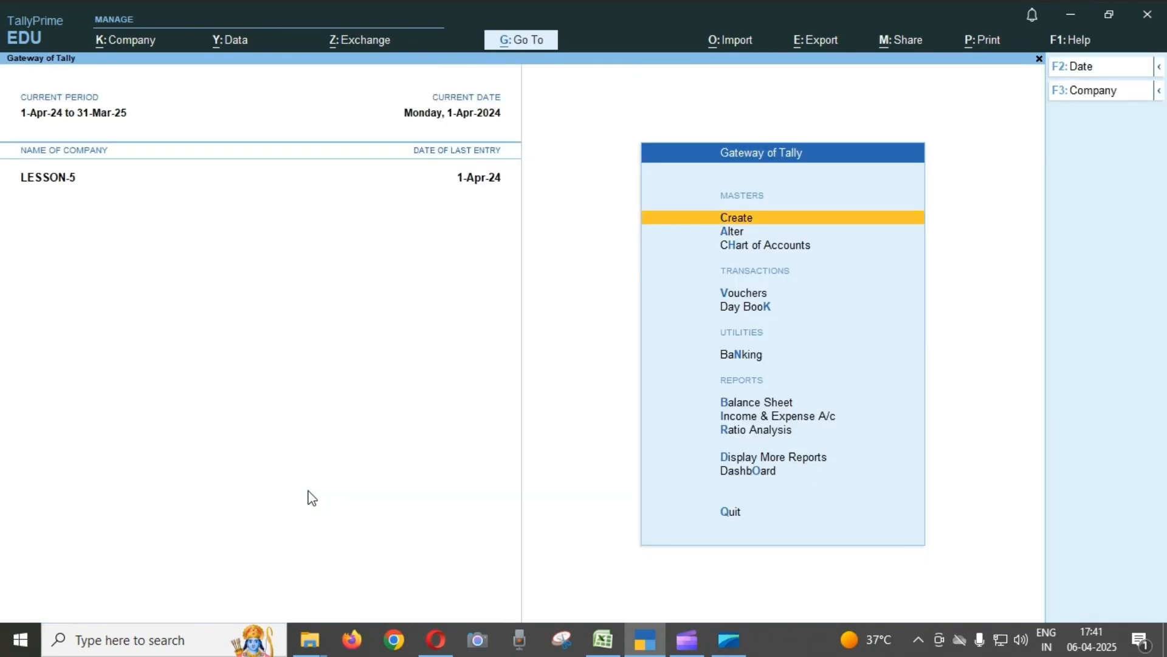
# Display the Income & Expense A/c report for LESSON-5 from the Gateway of Tally.
pyautogui.press('Down')
pyautogui.press('Down')
pyautogui.press('Down')
pyautogui.press('Down')
pyautogui.press('Down')
pyautogui.press('Down')
pyautogui.press('Down')
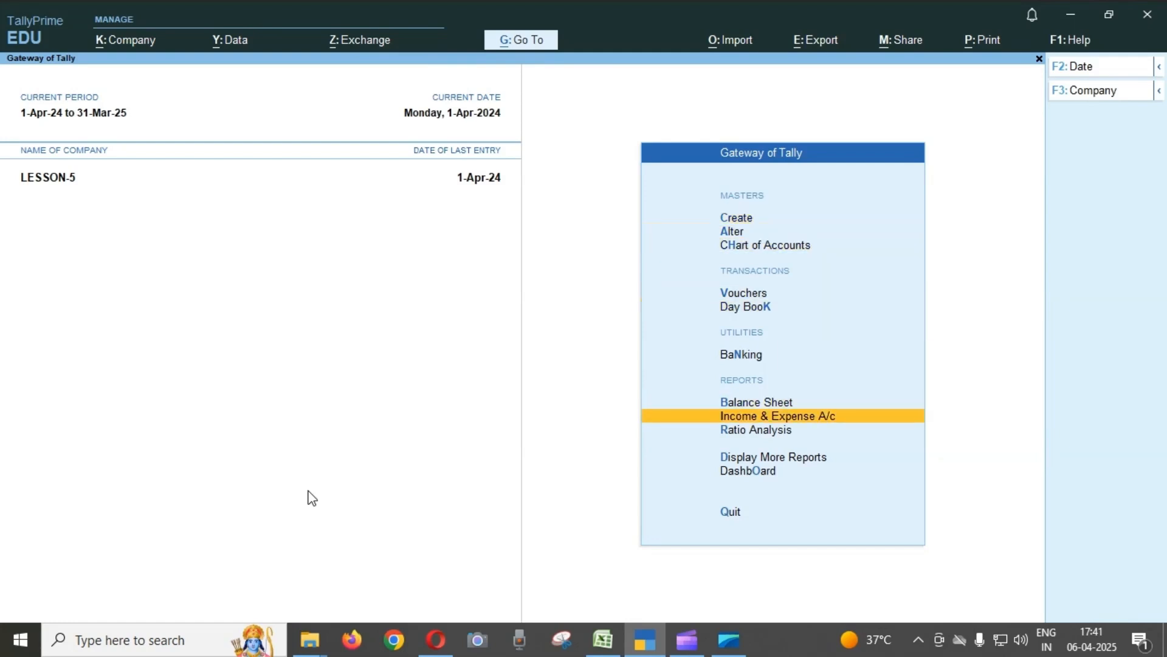
pyautogui.press('Return')
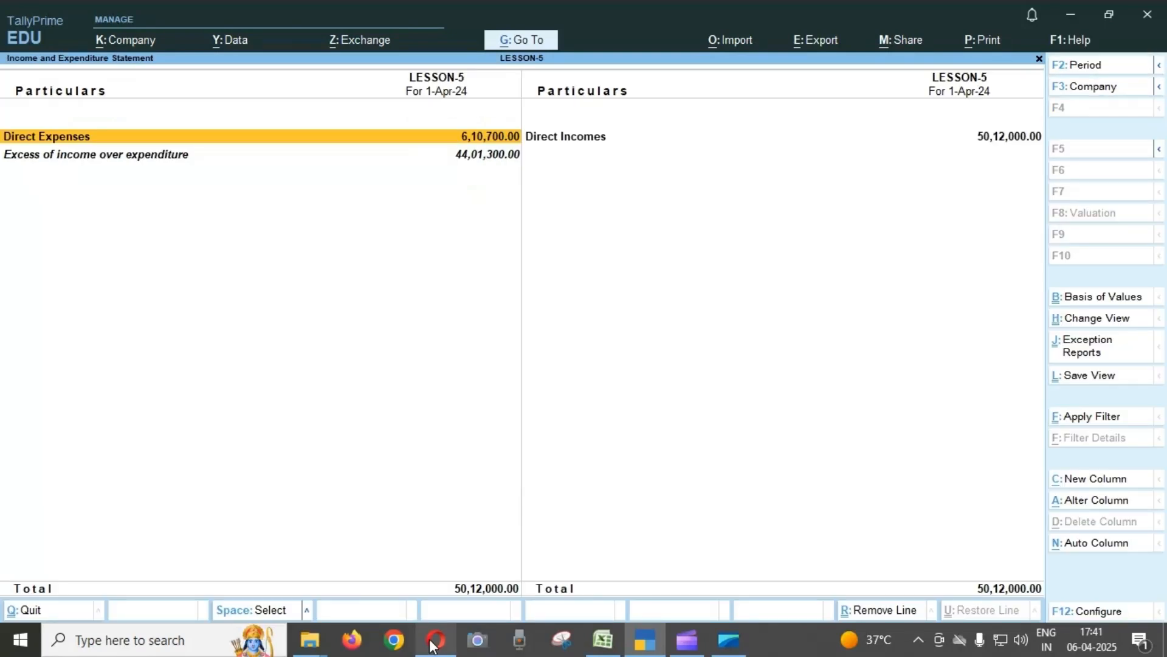
pyautogui.moveTo(432, 641)
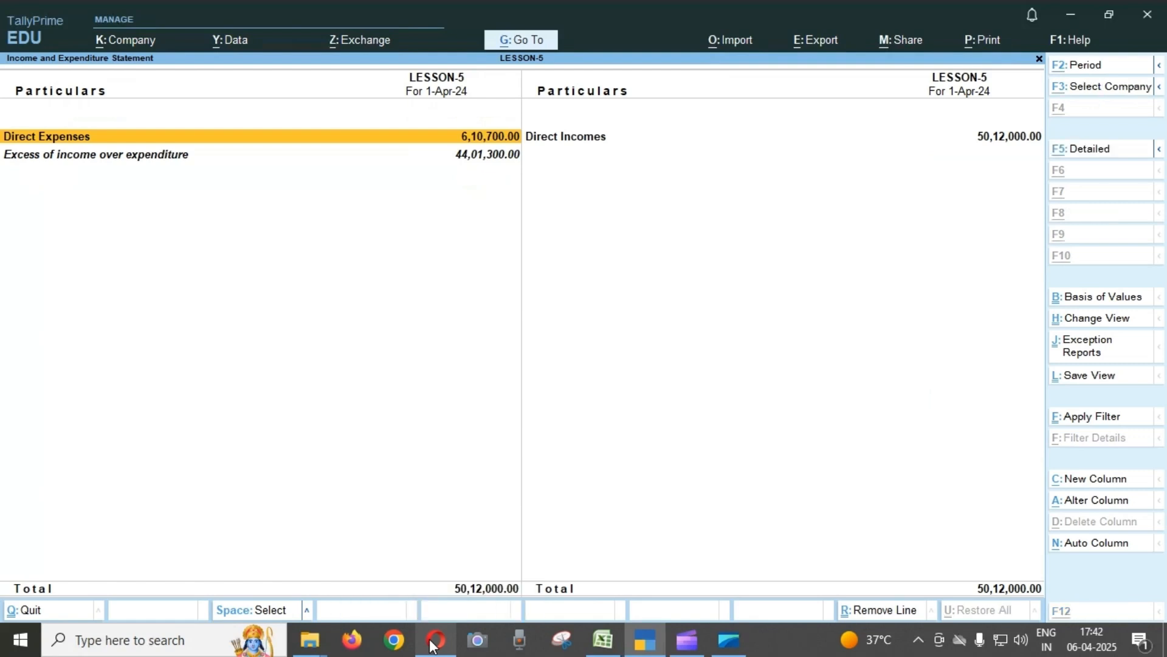
# Expand the Income and Expenditure Statement to its detailed view and examine the Fees and Interest on FD incomes.
pyautogui.hotkey('alt', 'F5')
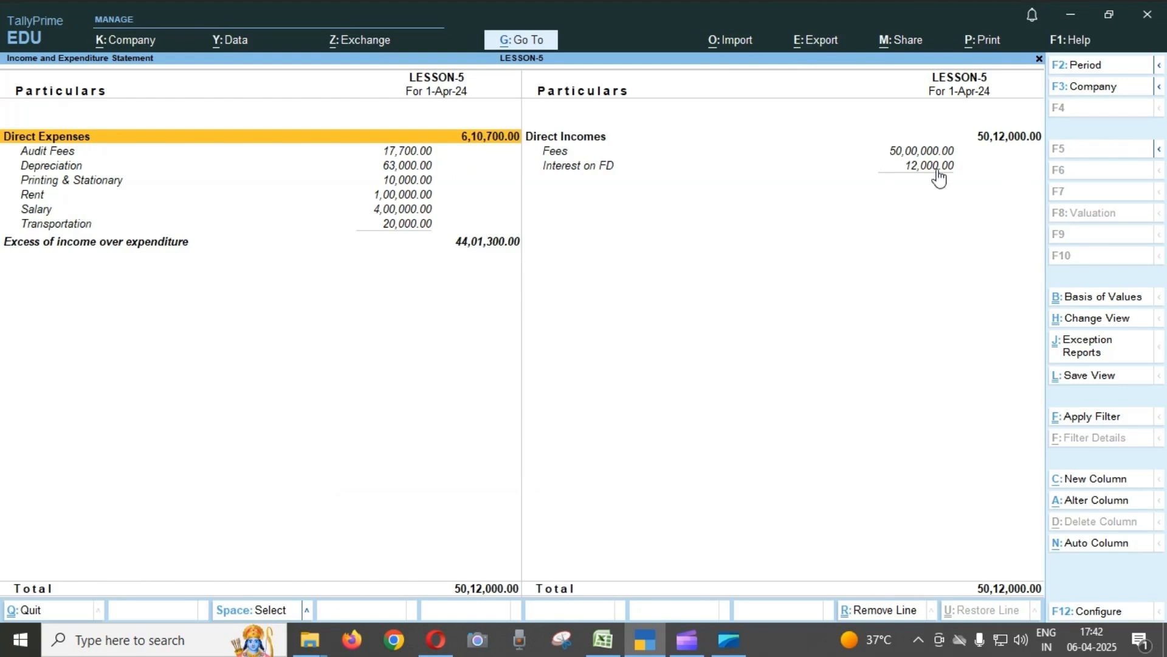
pyautogui.click(909, 153)
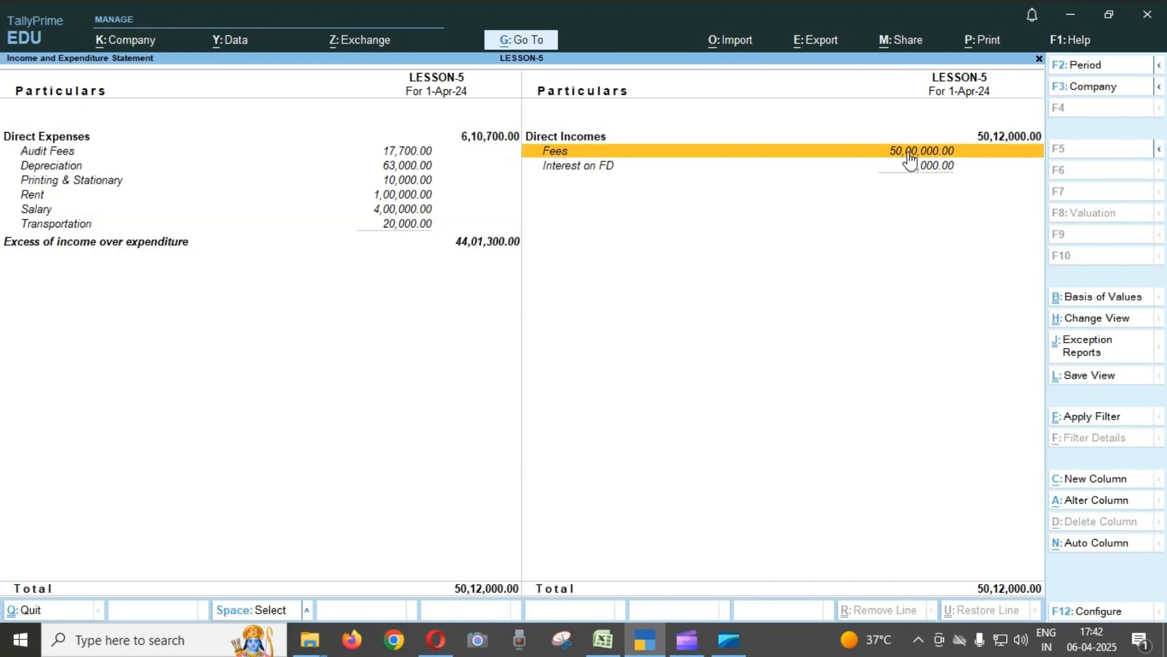
pyautogui.press('Down')
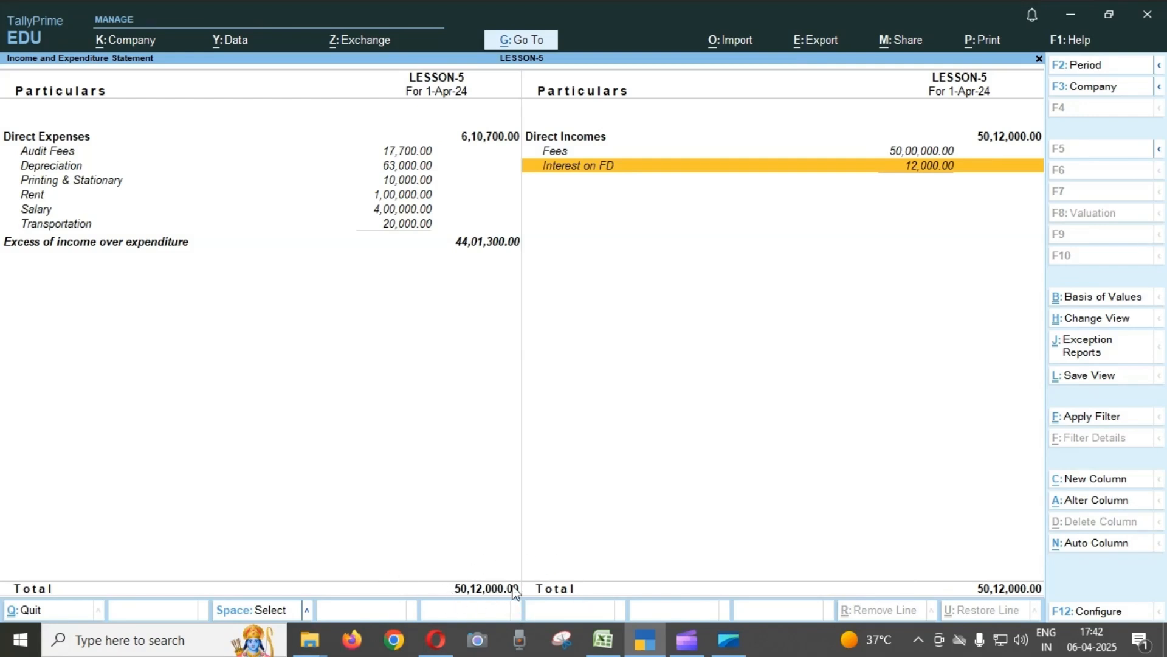
# Review each Direct Expenses ledger in the statement from Audit Fees to Transportation, then the Direct Expenses total.
pyautogui.click(70, 153)
pyautogui.press('Down')
pyautogui.press('Up')
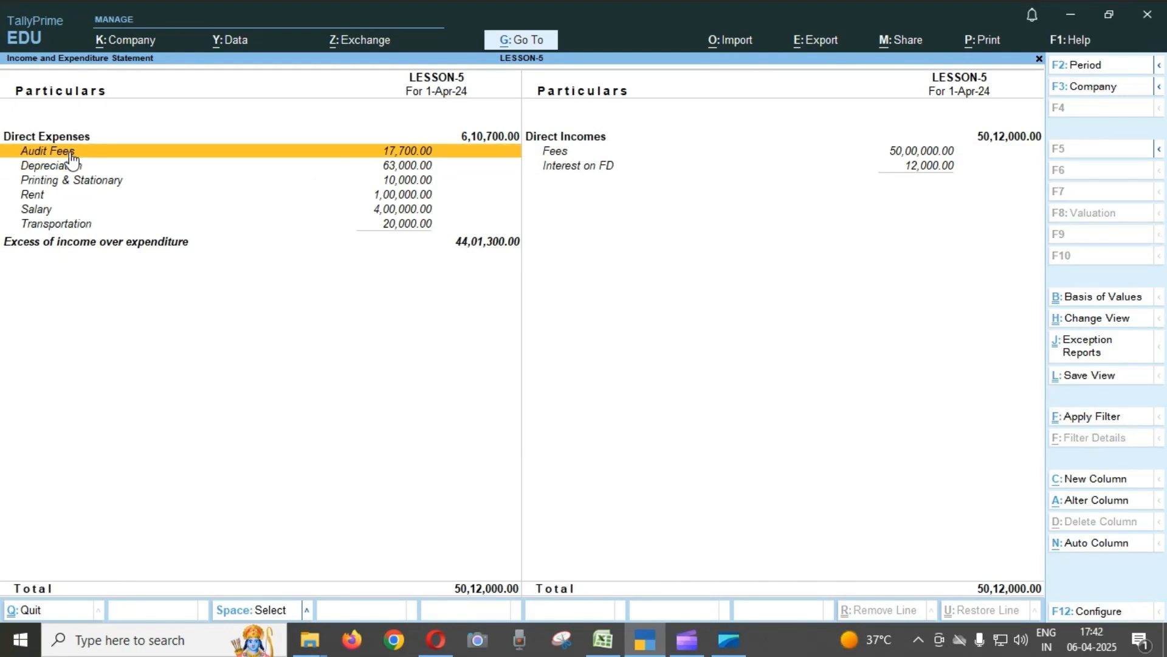
pyautogui.press('Down')
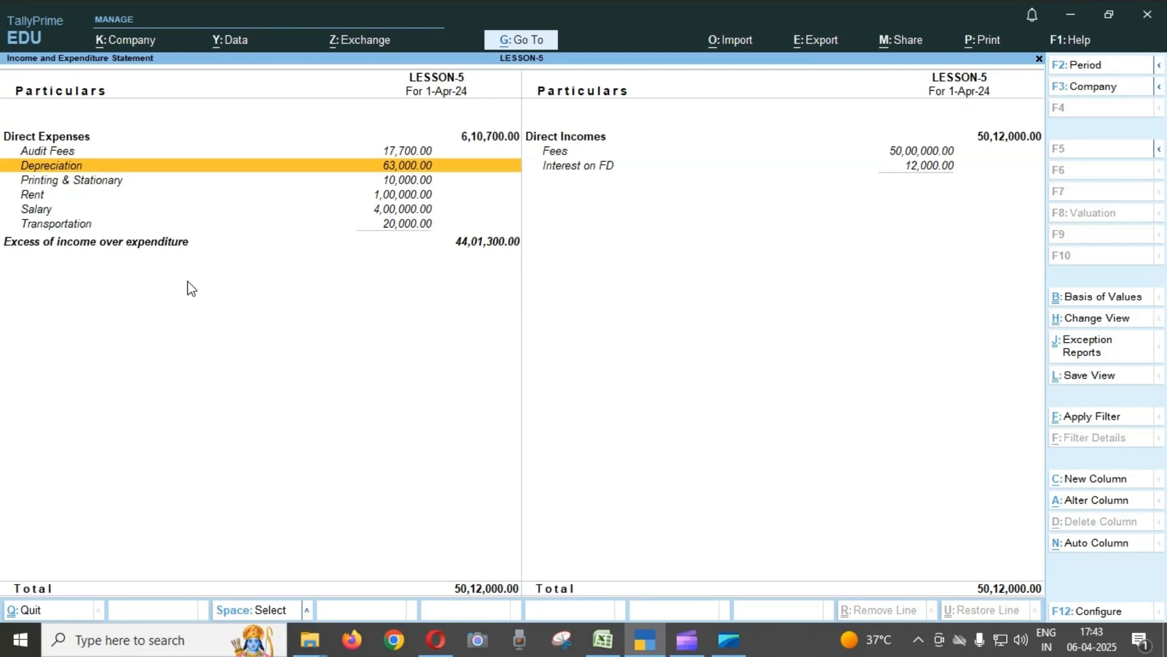
pyautogui.press('Down')
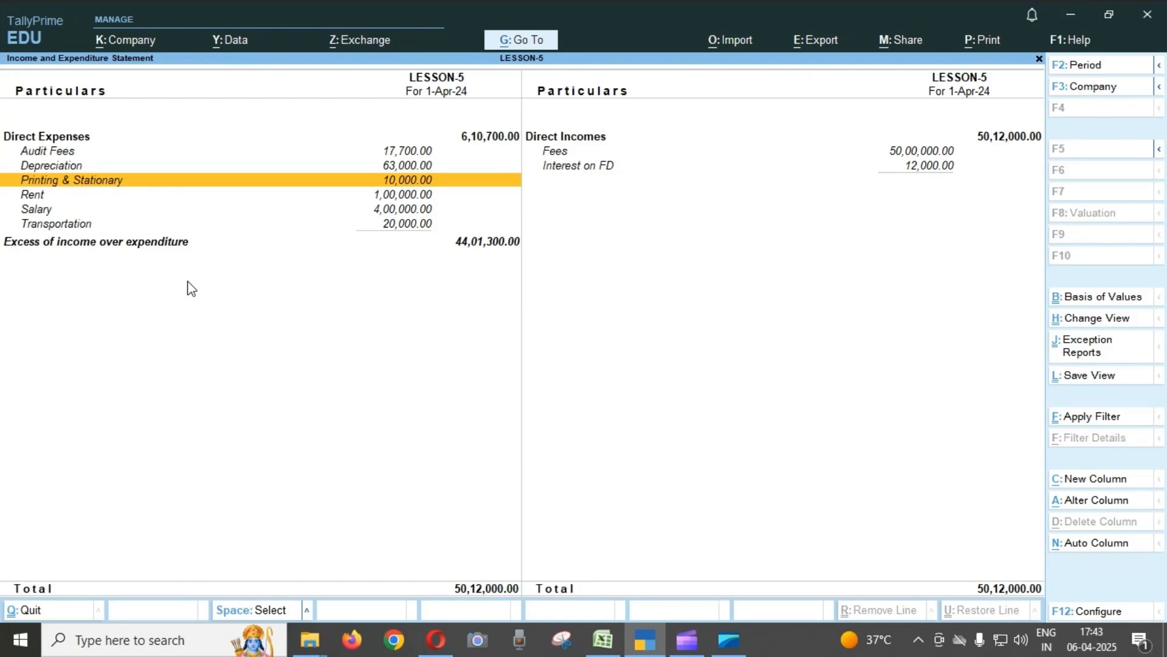
pyautogui.press('Down')
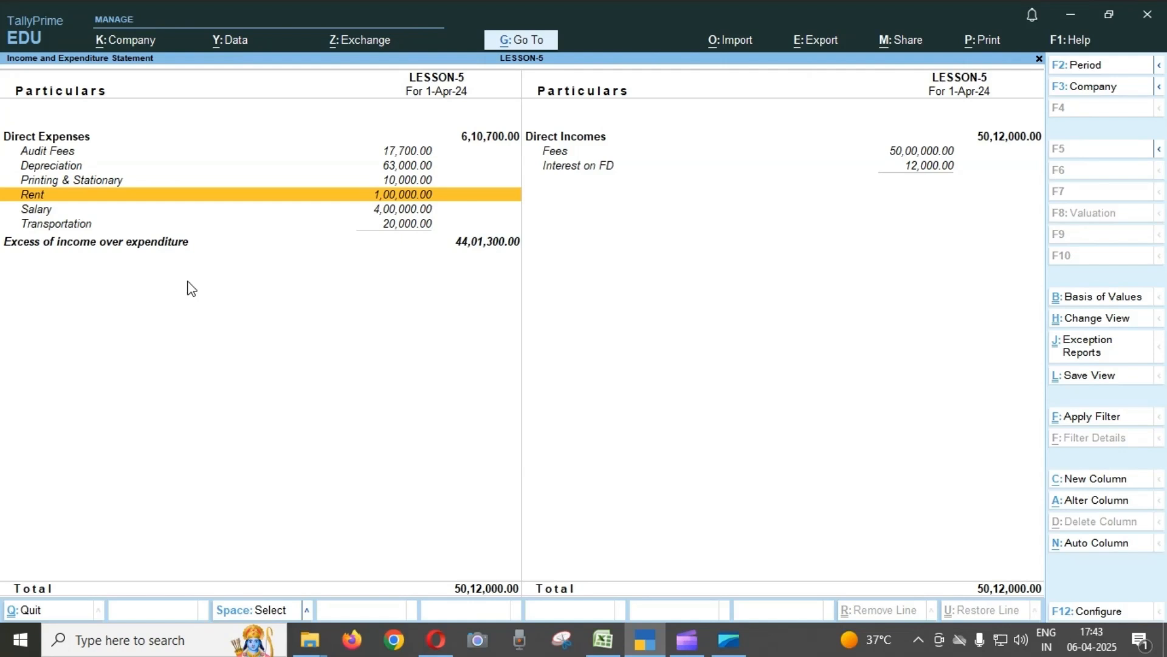
pyautogui.press('Down')
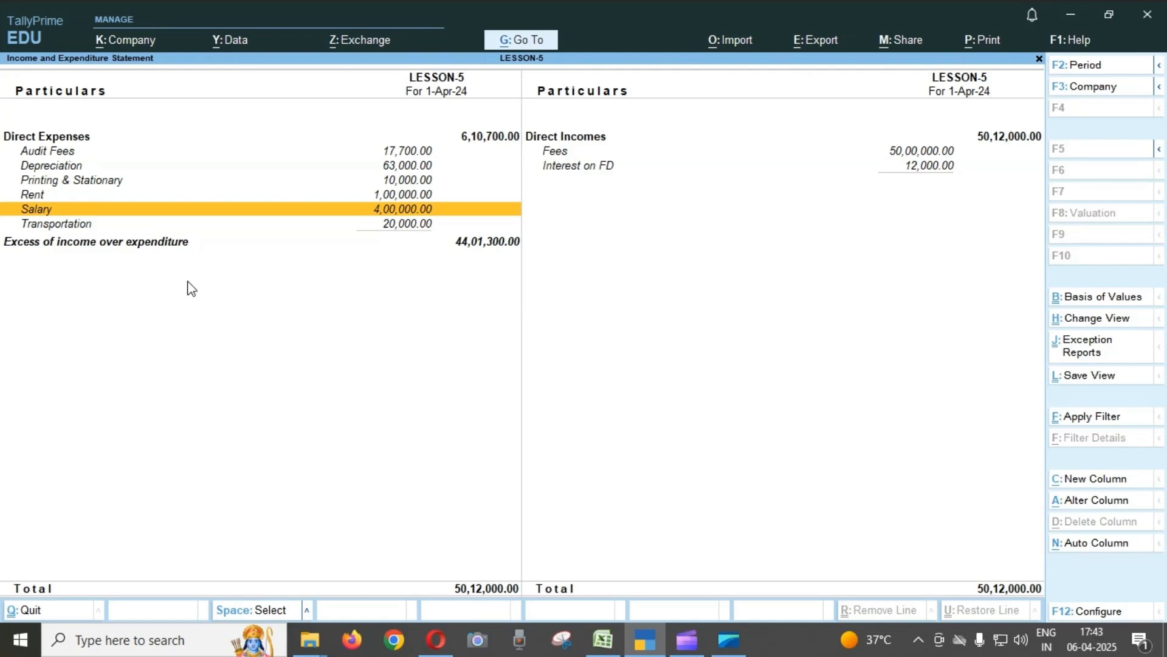
pyautogui.press('Down')
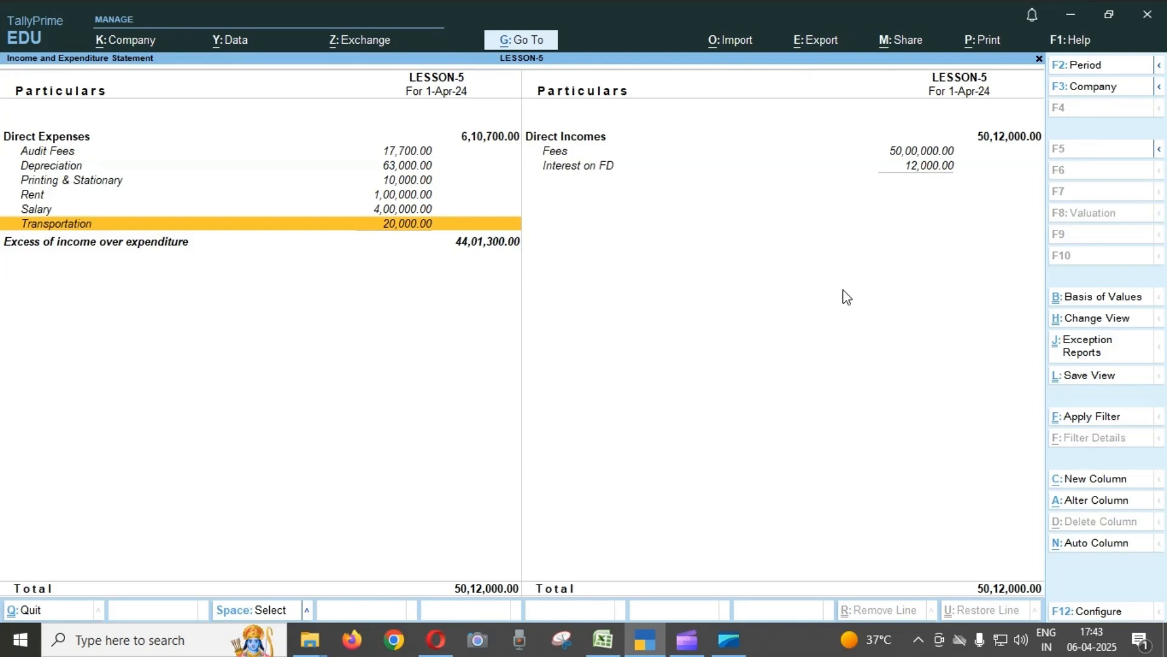
pyautogui.click(490, 146)
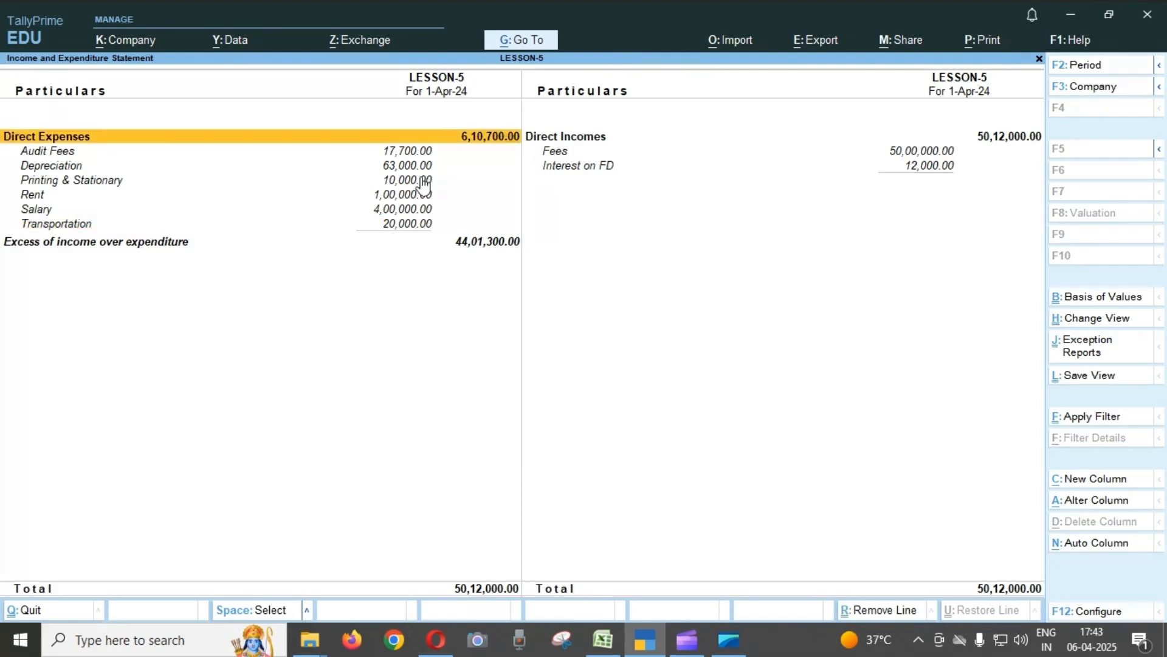
# Drill down from Rent to its April journal voucher, inspect the entry, and return to the statement without saving.
pyautogui.click(405, 200)
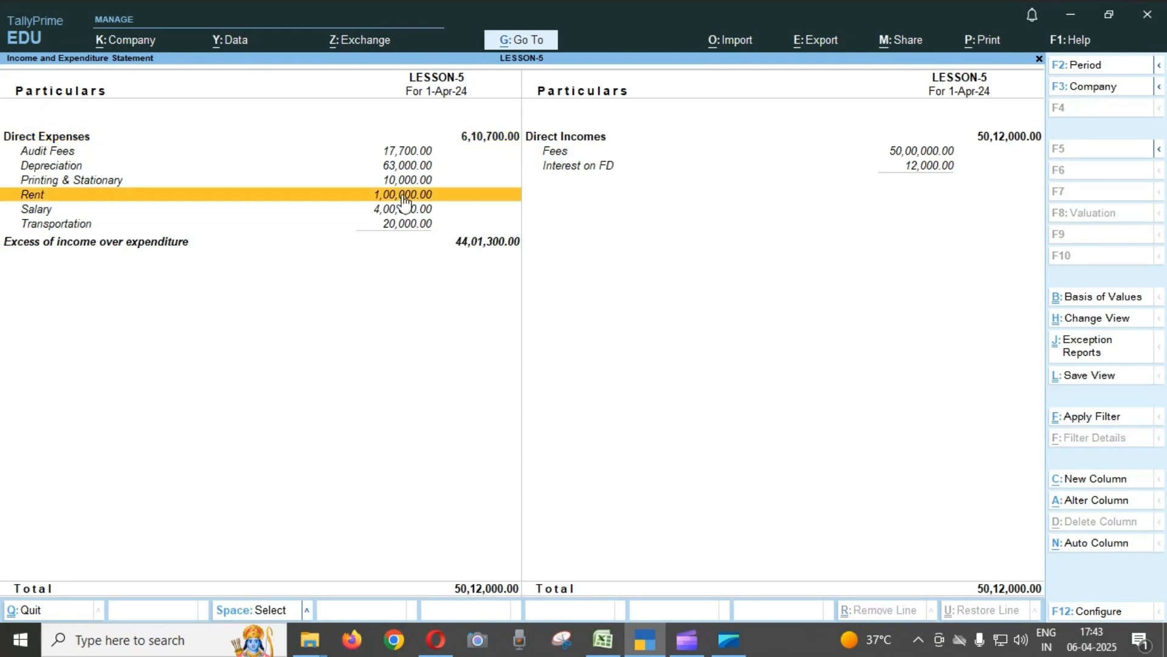
pyautogui.click(405, 200)
pyautogui.click(402, 193)
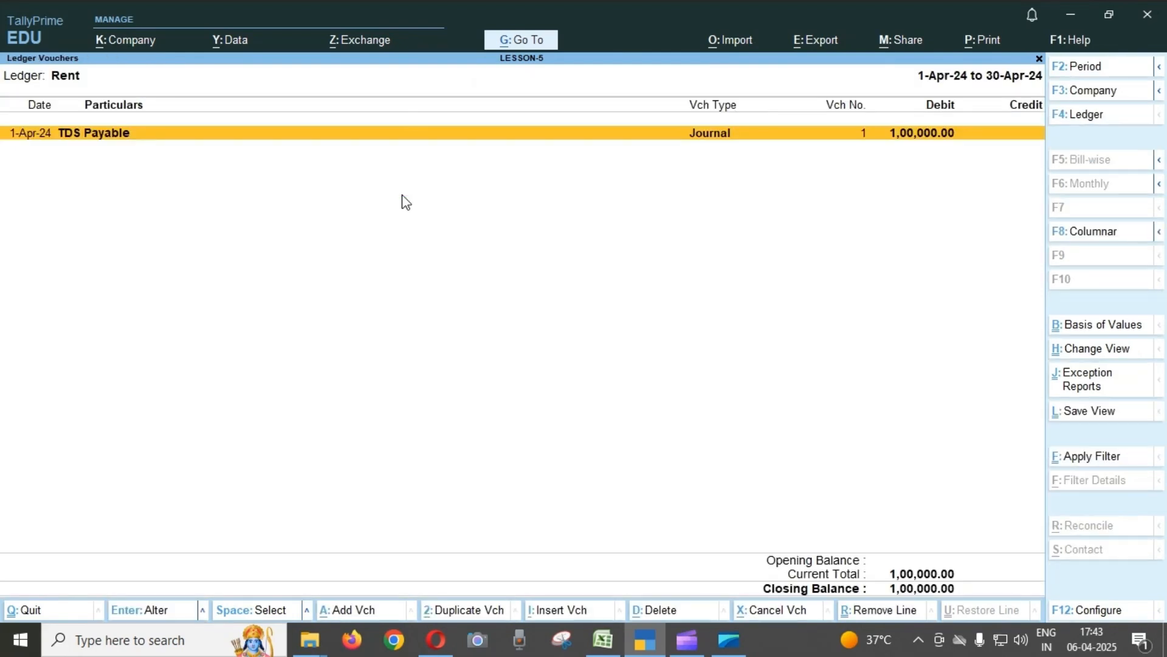
pyautogui.press('Return')
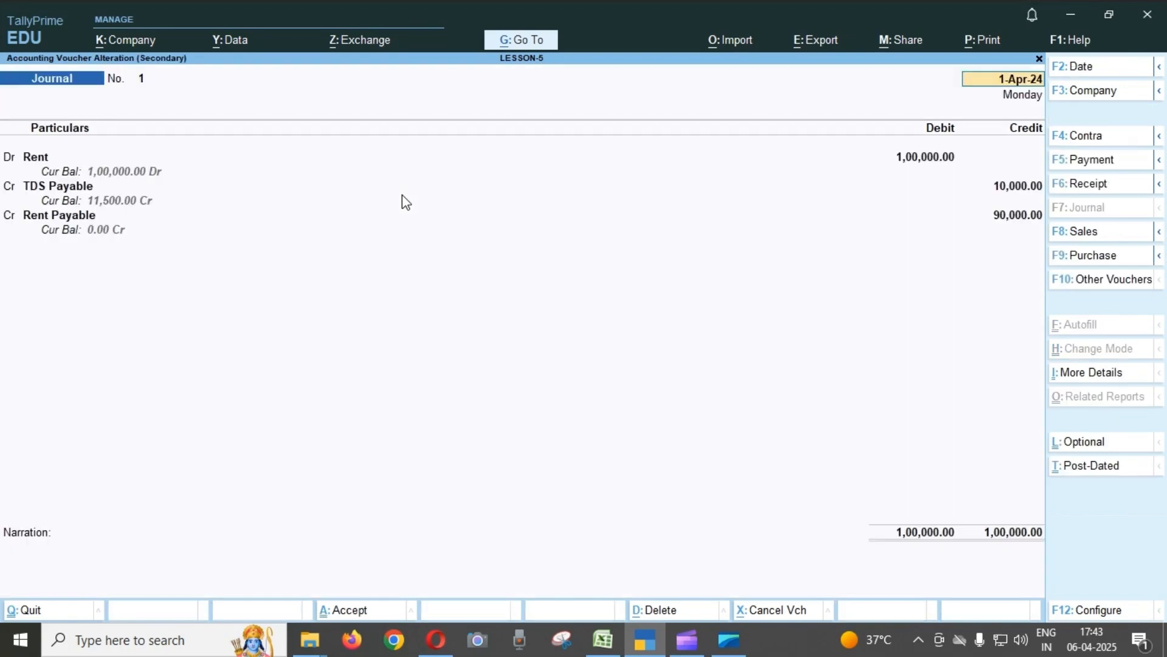
pyautogui.press('Escape')
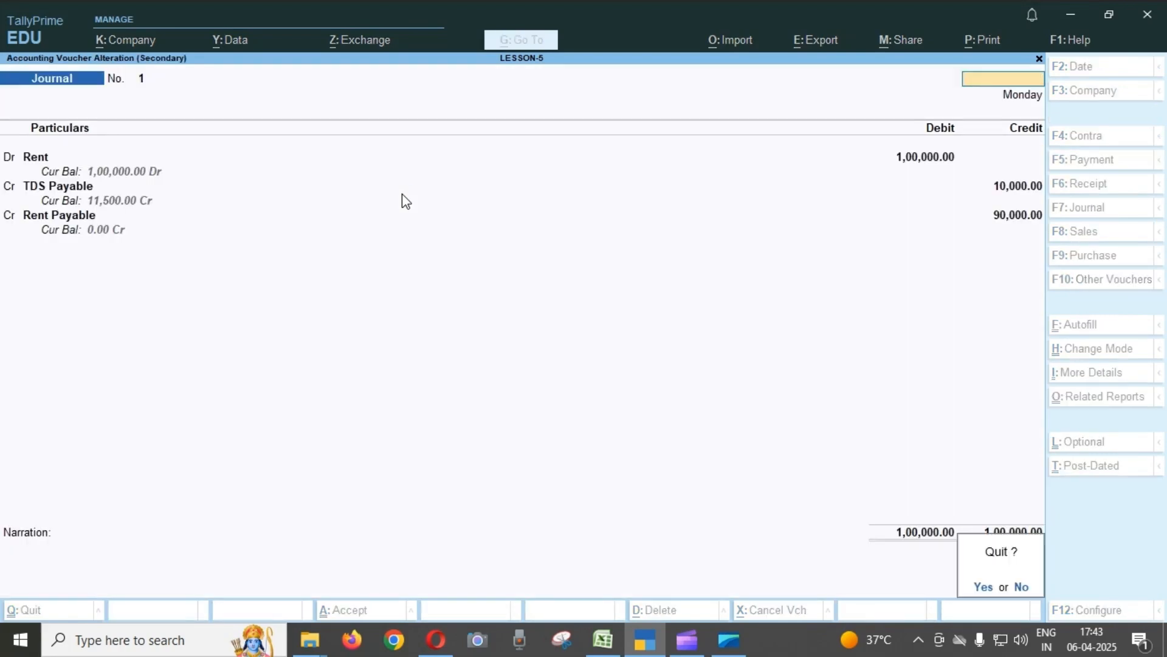
pyautogui.press('y')
pyautogui.press('Escape')
pyautogui.press('Escape')
# Drill into the Salary ledger's April vouchers, compare the SBI payment and Salary Payable journal, and return to the statement.
pyautogui.press('Down')
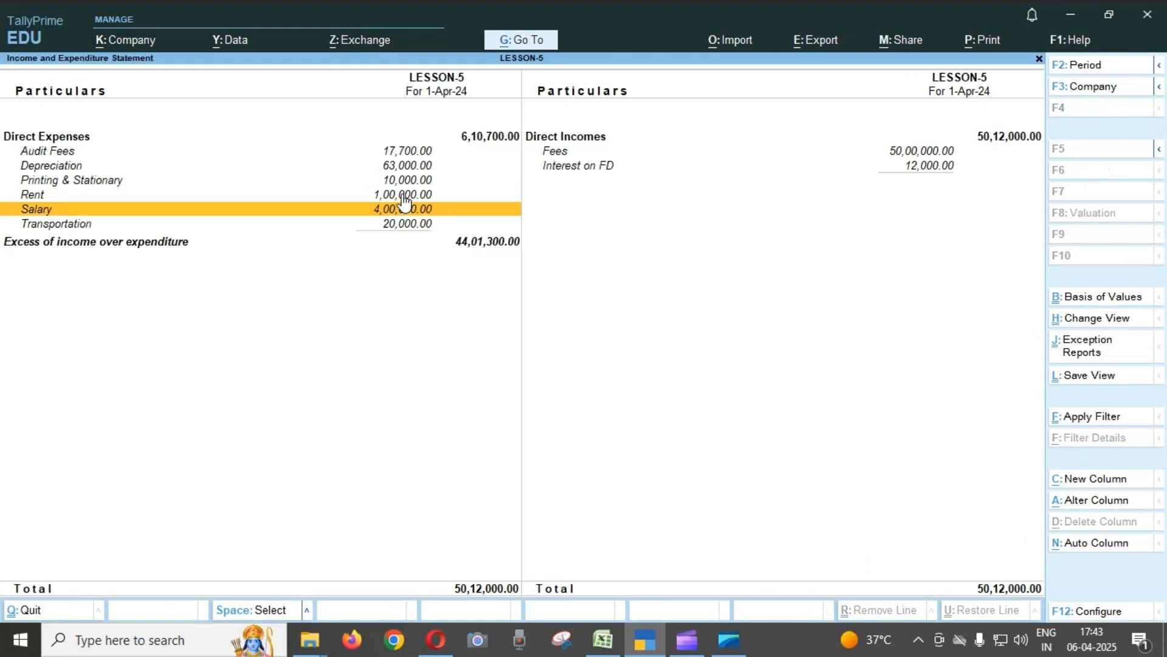
pyautogui.press('Return')
pyautogui.press('Return')
pyautogui.press('Down')
pyautogui.press('Up')
pyautogui.press('Down')
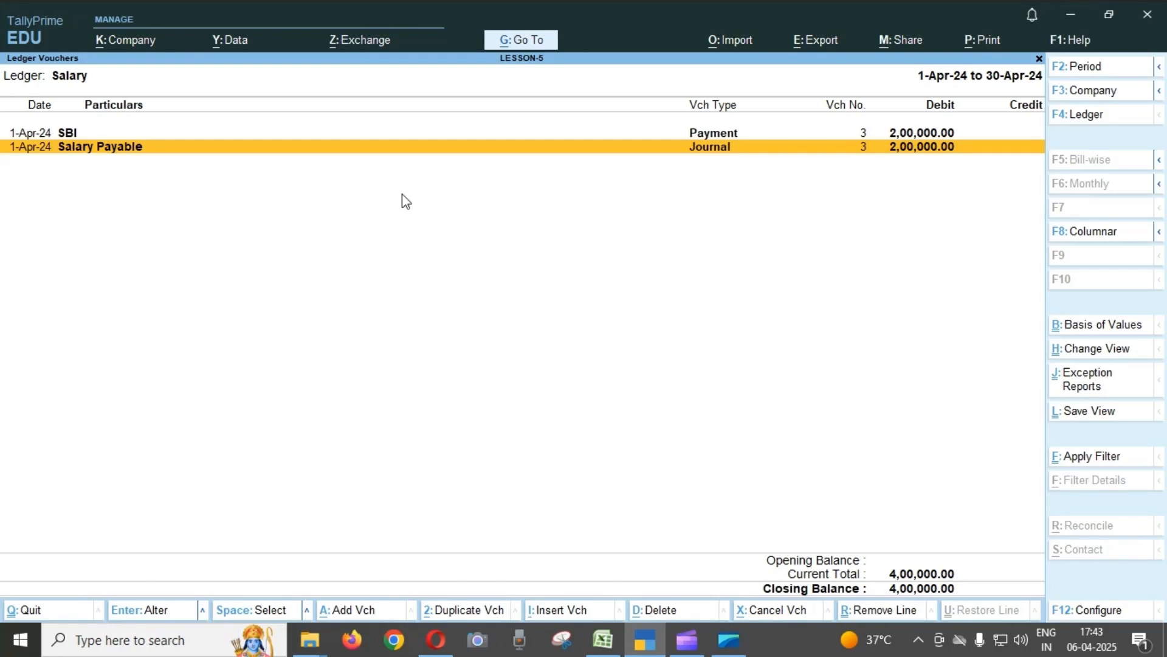
pyautogui.press('Escape')
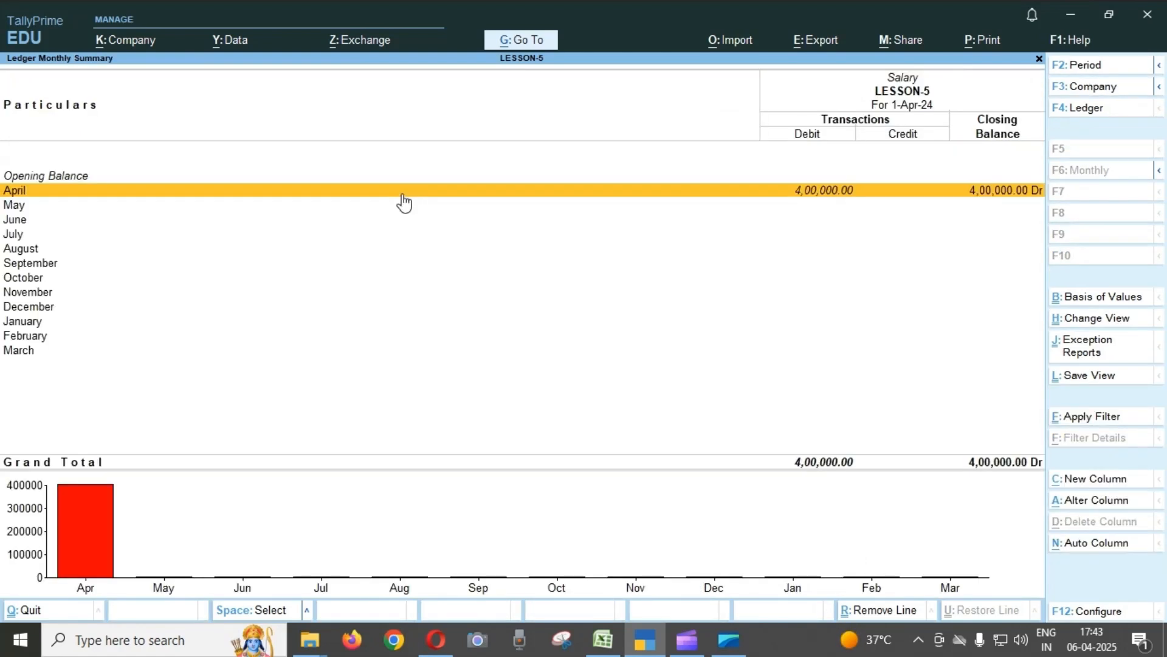
pyautogui.press('Escape')
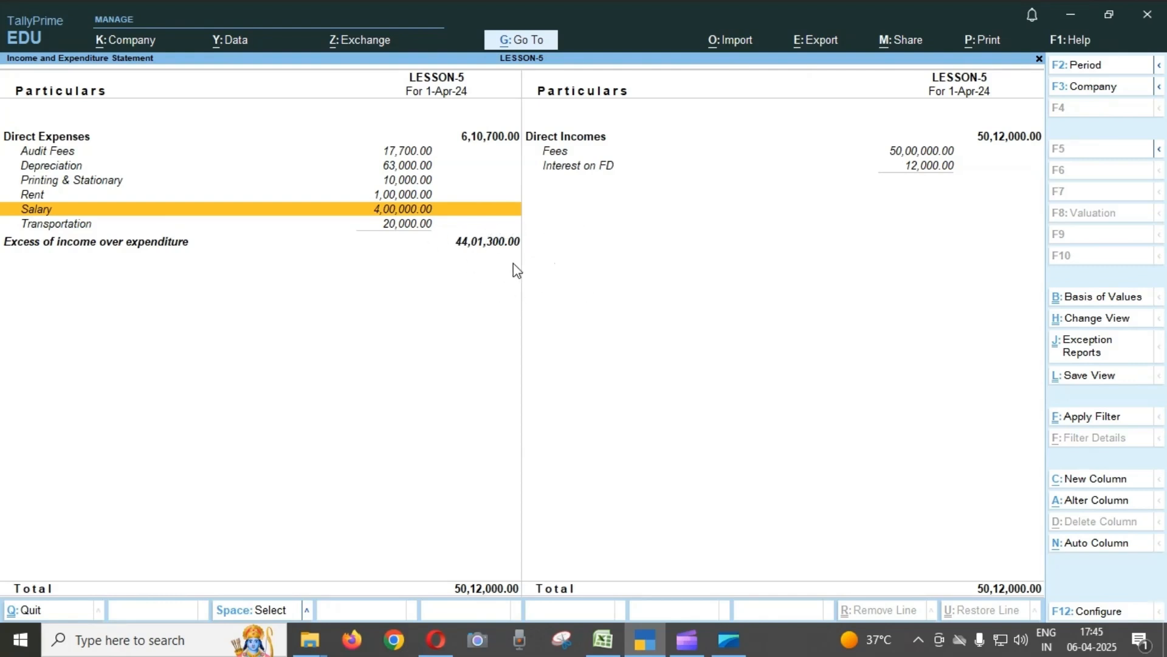
# Leave the Income and Expenditure Statement and display the LESSON-5 Balance Sheet in detailed view.
pyautogui.press('Escape')
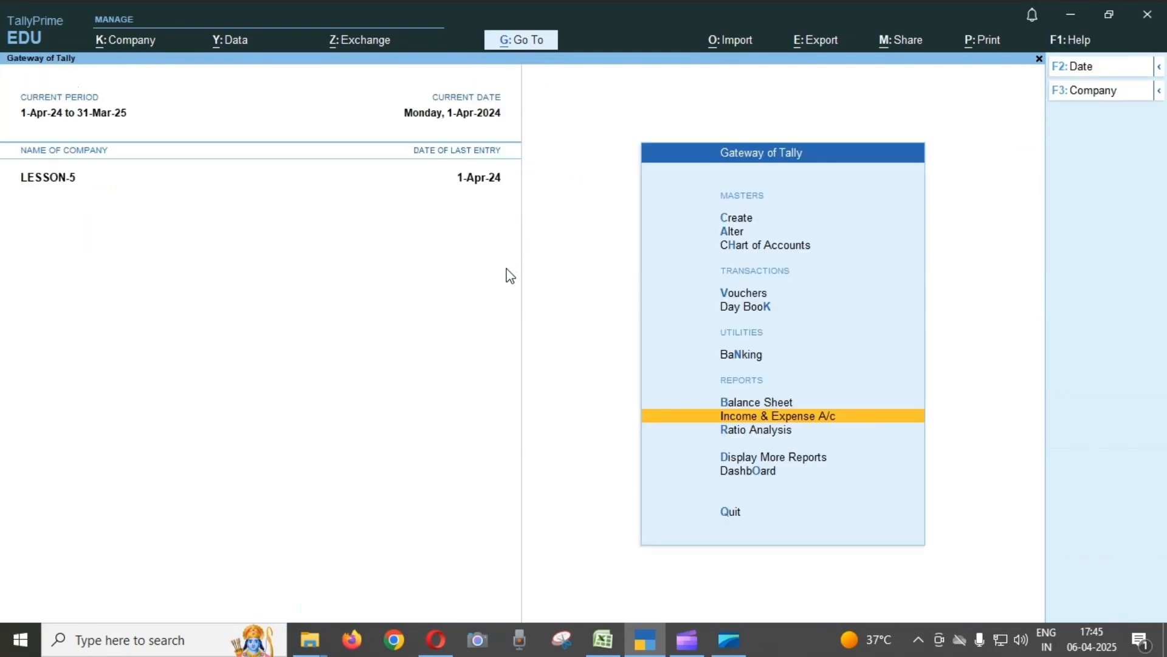
pyautogui.press('Up')
pyautogui.press('Return')
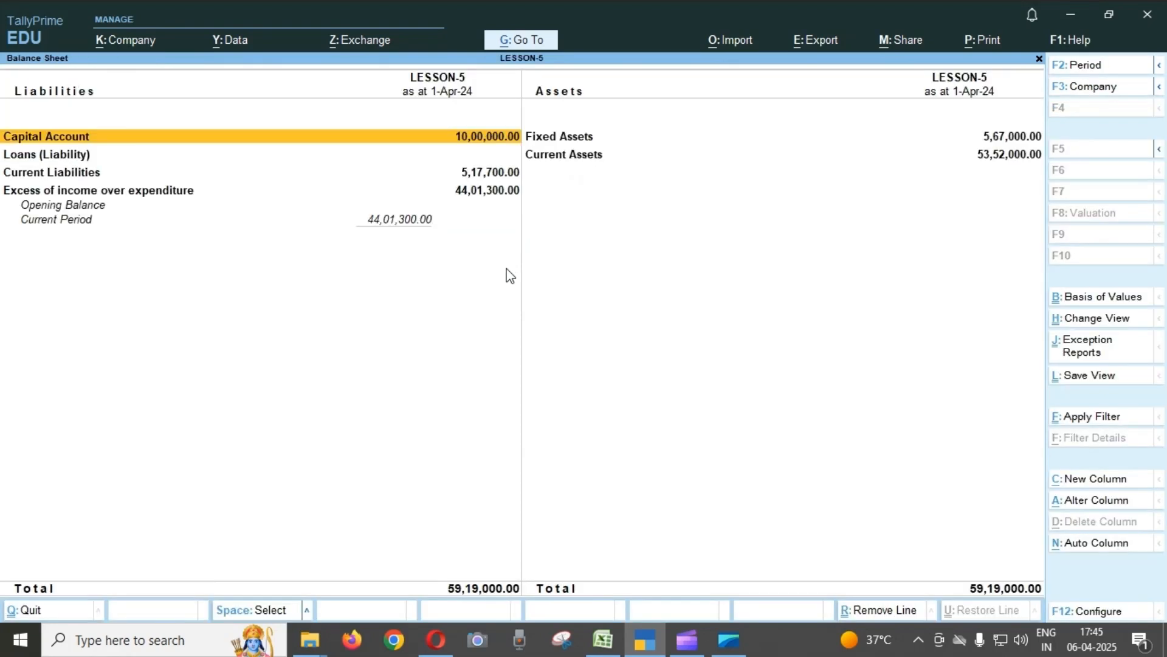
pyautogui.moveTo(730, 651)
pyautogui.hotkey('alt', 'F5')
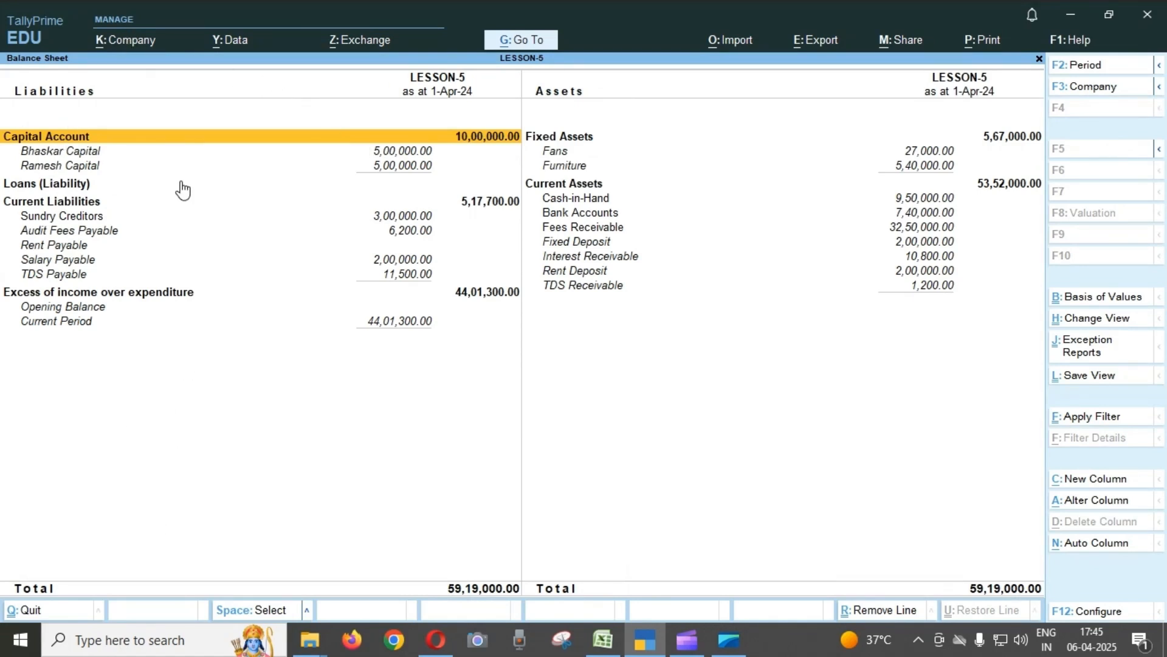
# Examine the partners' capital ledgers and the Current Liabilities group on the Balance Sheet.
pyautogui.click(54, 163)
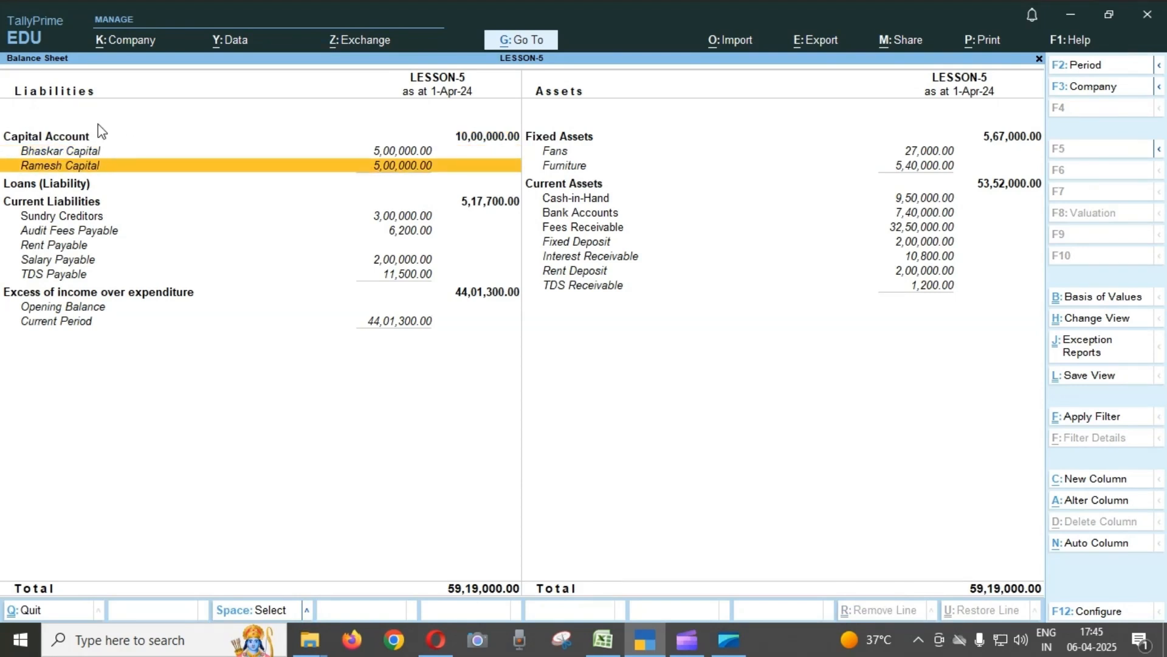
pyautogui.press('Down')
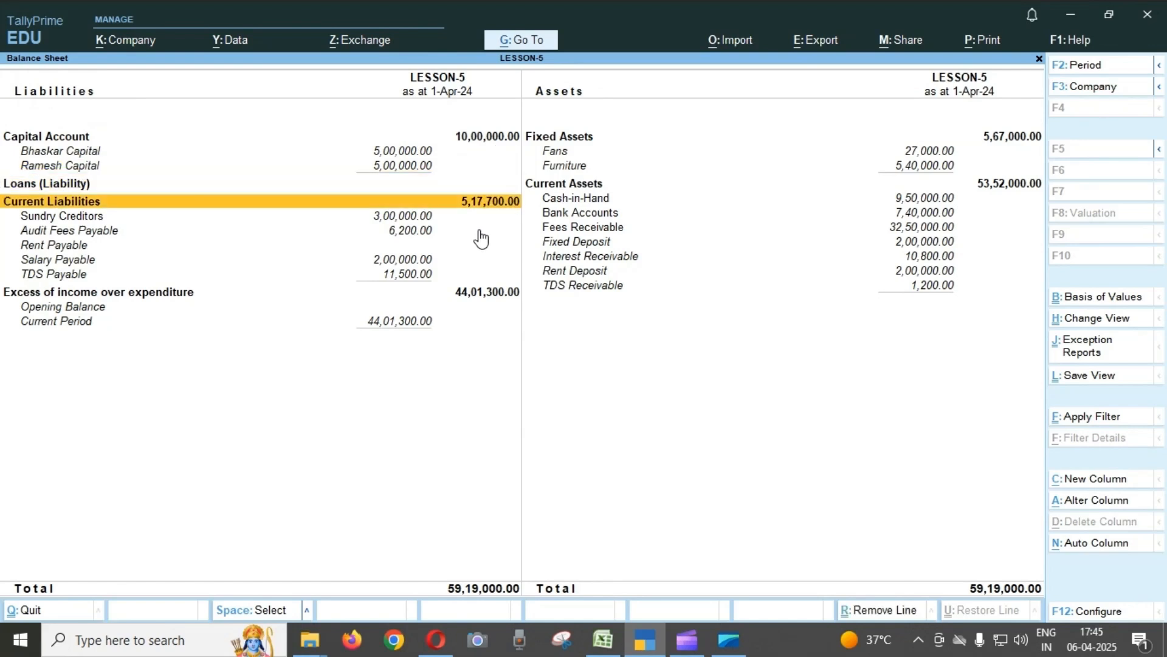
pyautogui.press('Down')
pyautogui.press('Down')
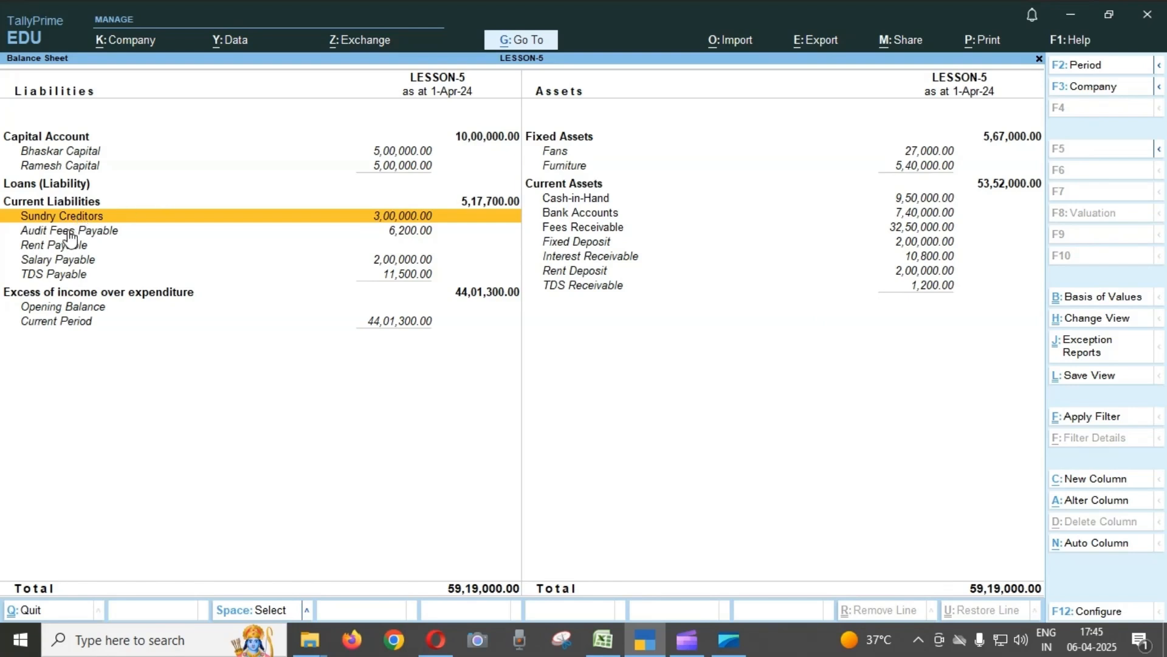
# Drill from Sundry Creditors into the Star Enterprises April vouchers, review the SBI payment and Furniture journal, and return to the Balance Sheet.
pyautogui.press('Return')
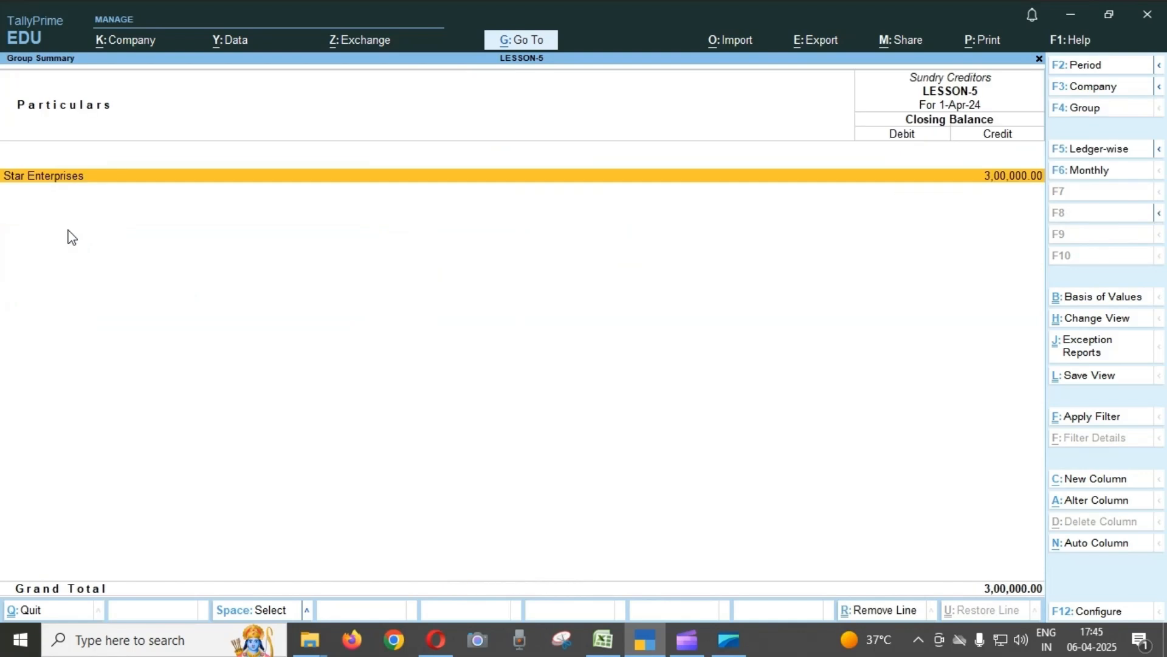
pyautogui.press('Return')
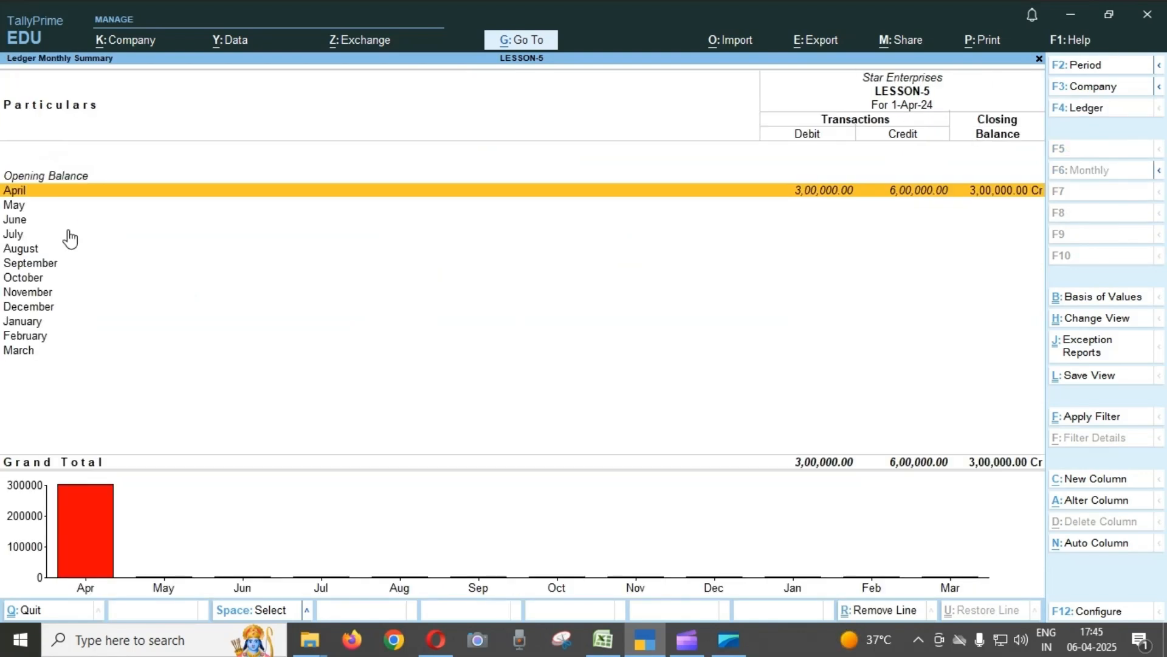
pyautogui.press('Return')
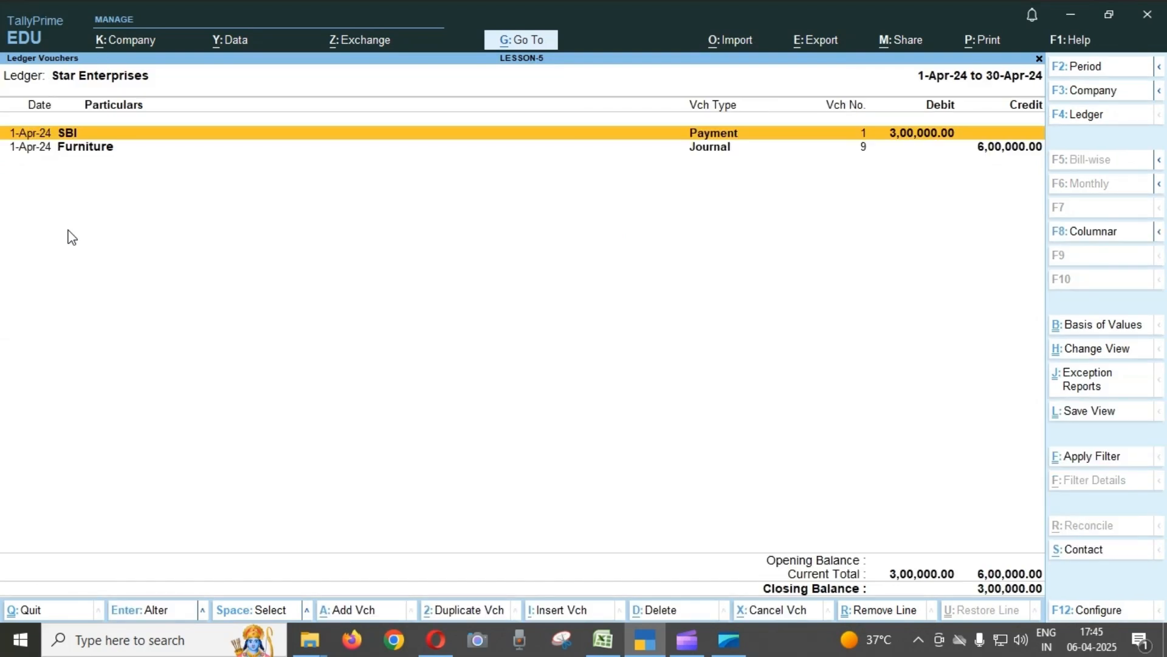
pyautogui.press('Down')
pyautogui.press('Up')
pyautogui.press('Down')
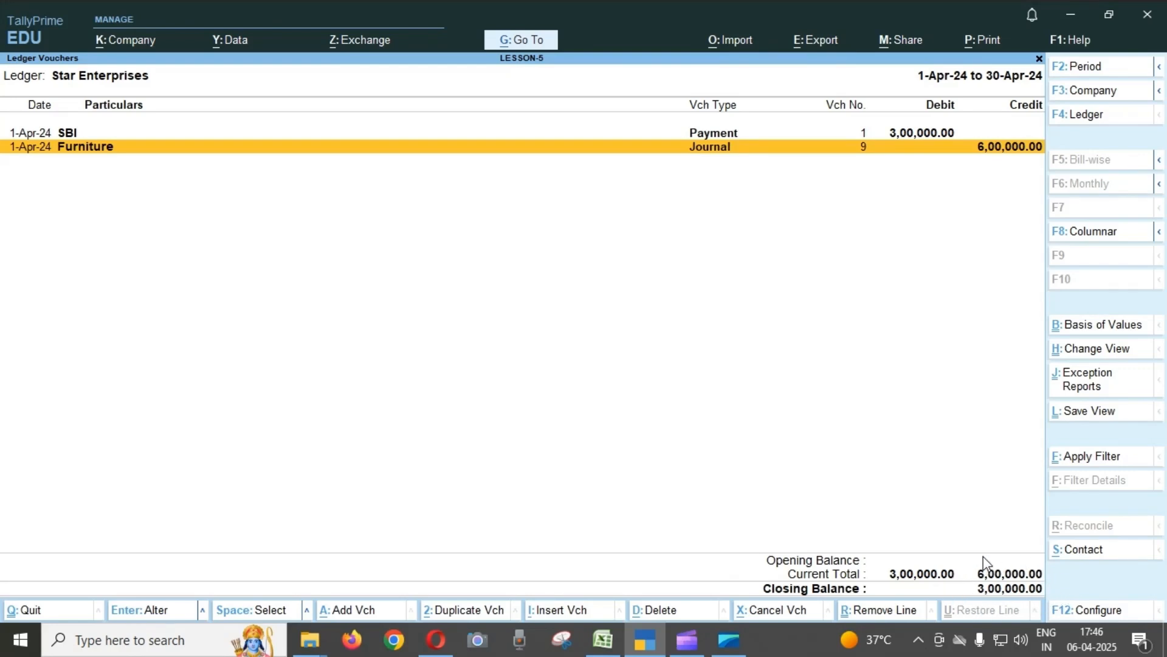
pyautogui.press('Escape')
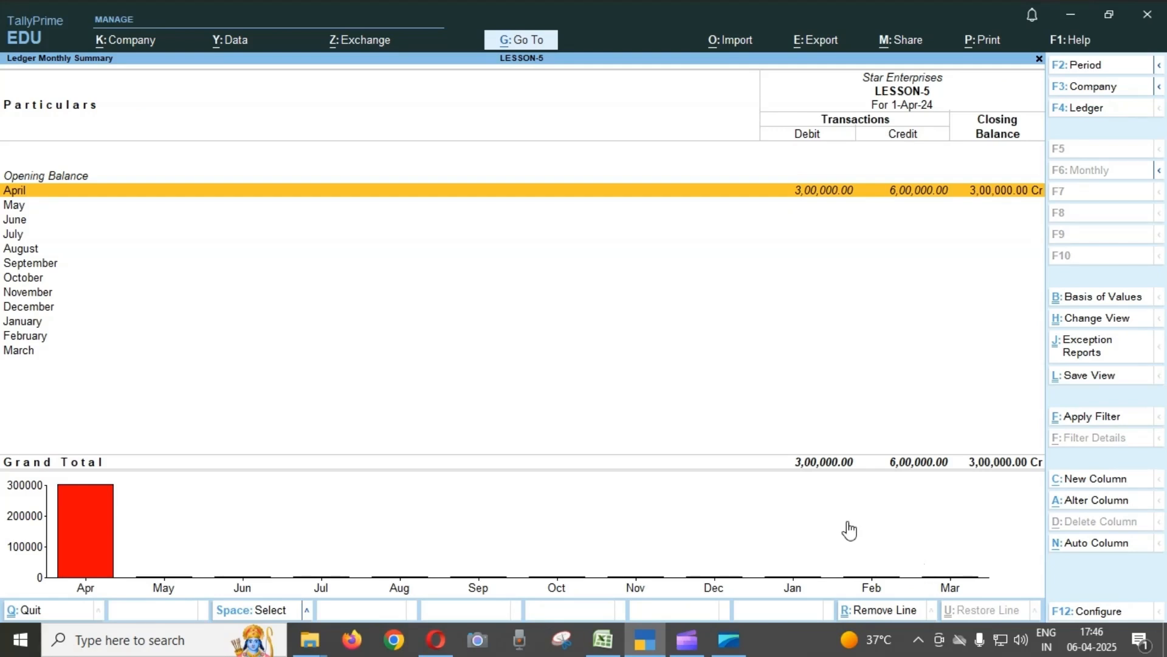
pyautogui.press('Escape')
pyautogui.press('Escape')
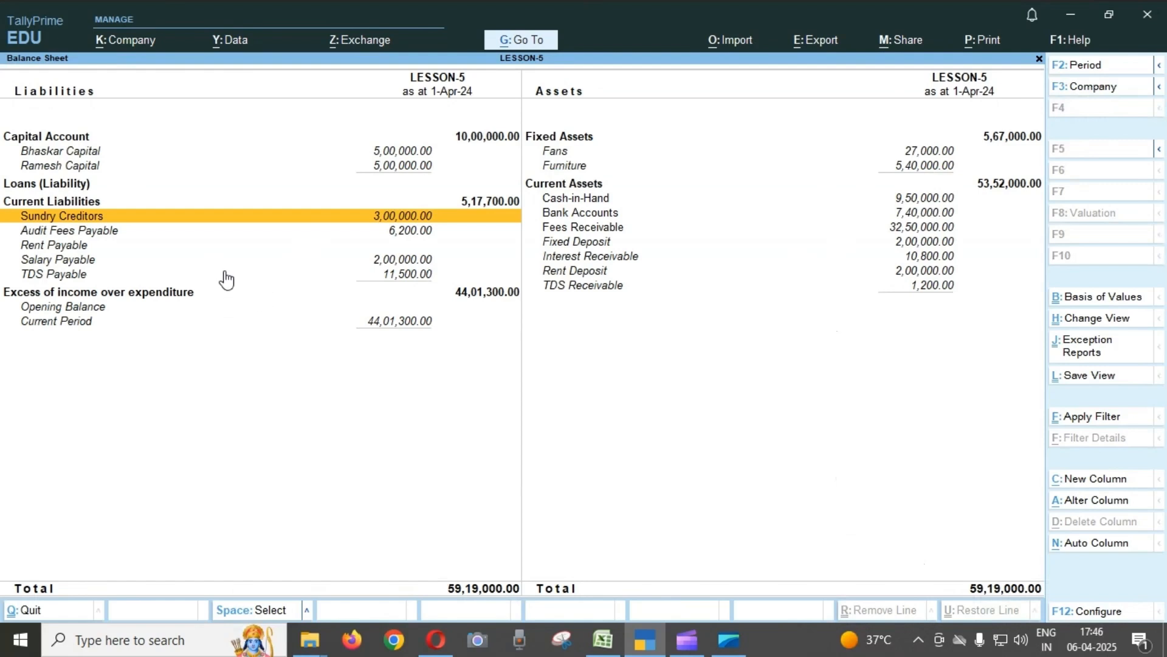
# Drill into the Audit Fees Payable ledger's April vouchers, review the payment and journal entries, and return to the Balance Sheet.
pyautogui.press('Down')
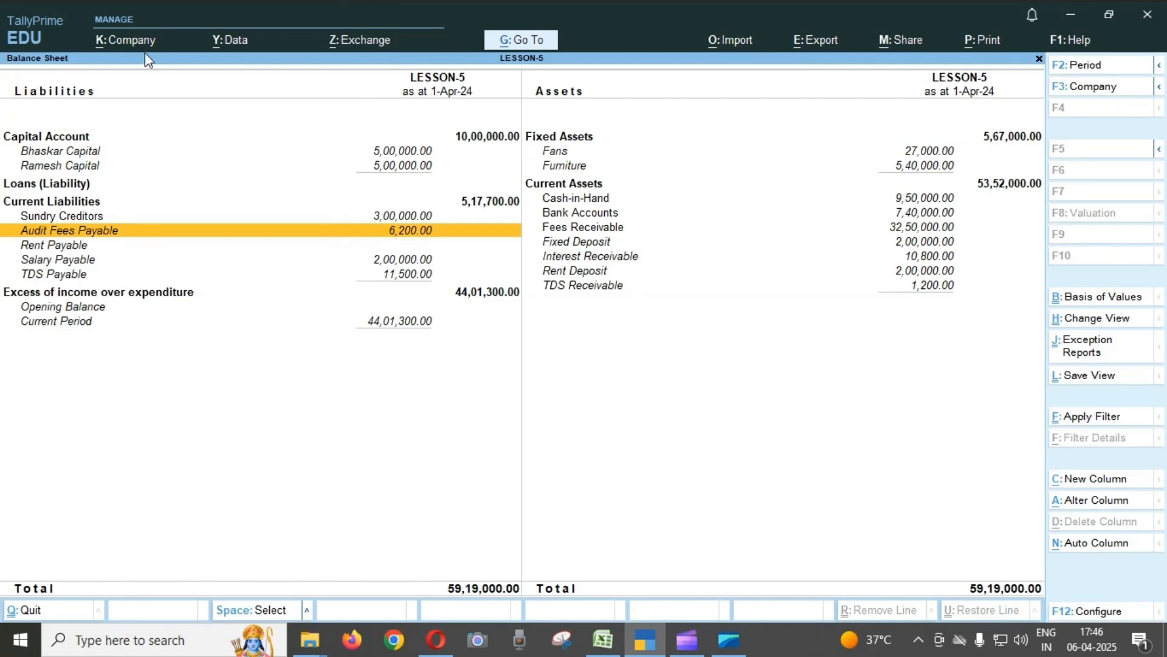
pyautogui.press('Return')
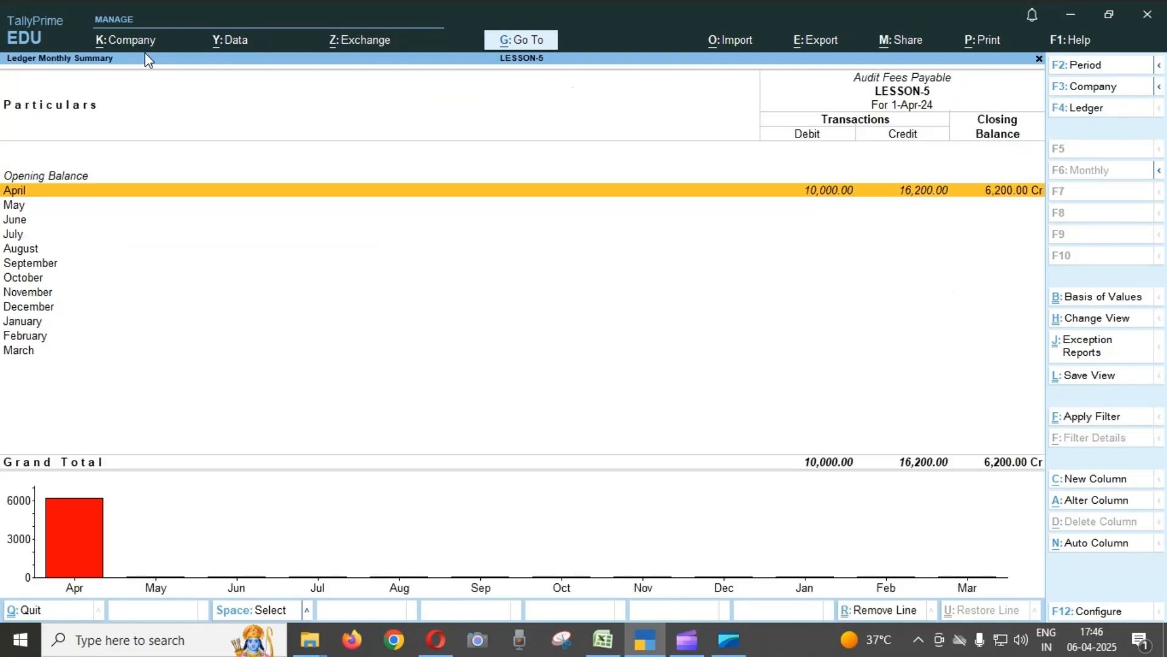
pyautogui.press('Return')
pyautogui.press('Down')
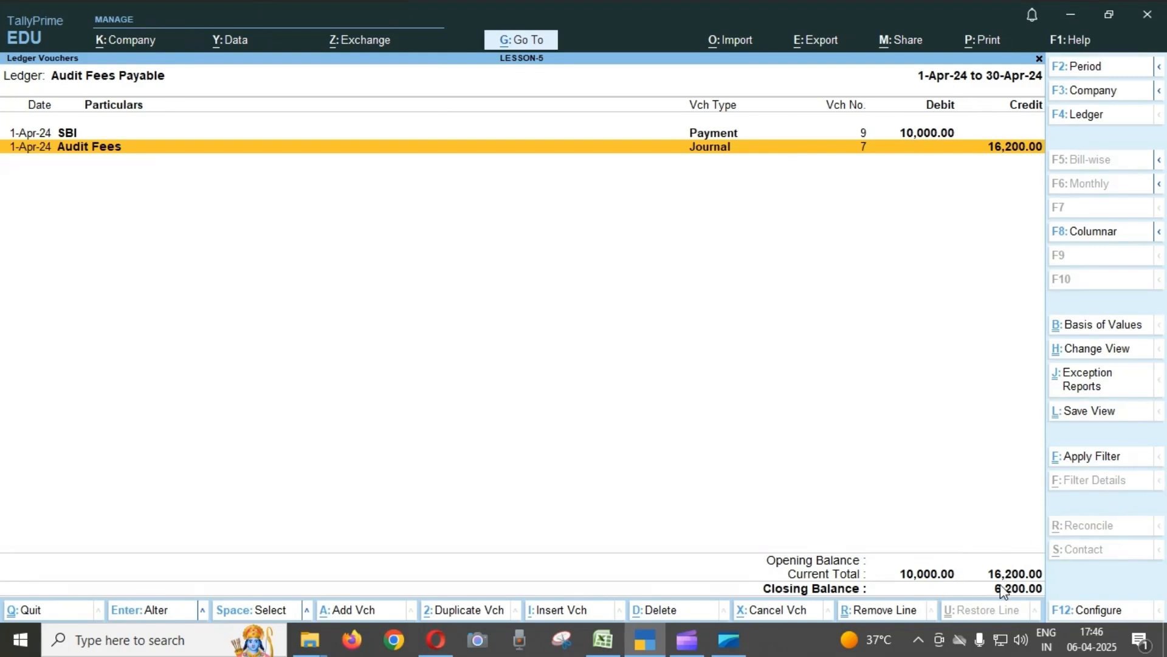
pyautogui.press('Escape')
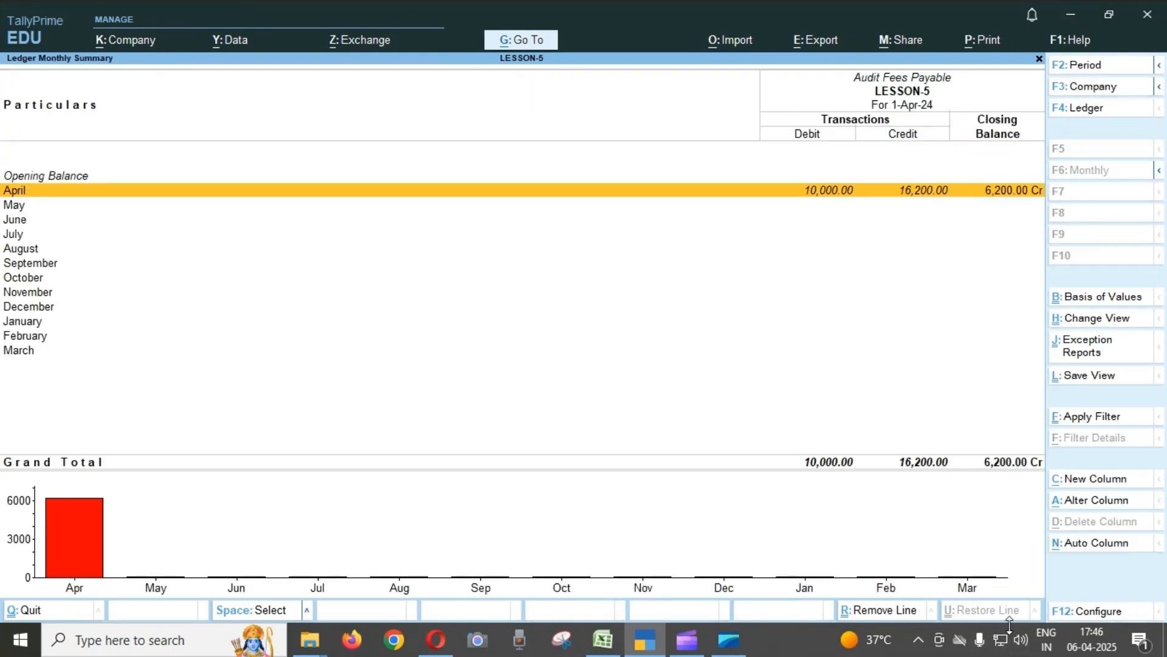
pyautogui.press('Escape')
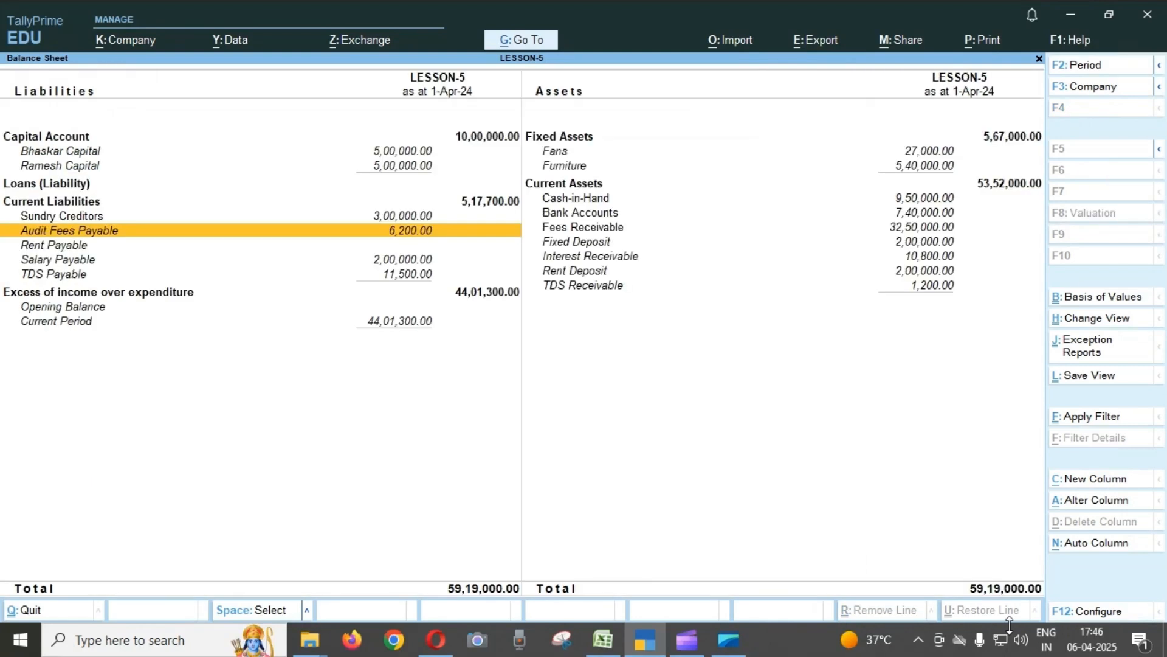
# Drill into the Salary Payable ledger's April vouchers, review the Salary journal entry, and return to the Balance Sheet.
pyautogui.press('Down')
pyautogui.press('Down')
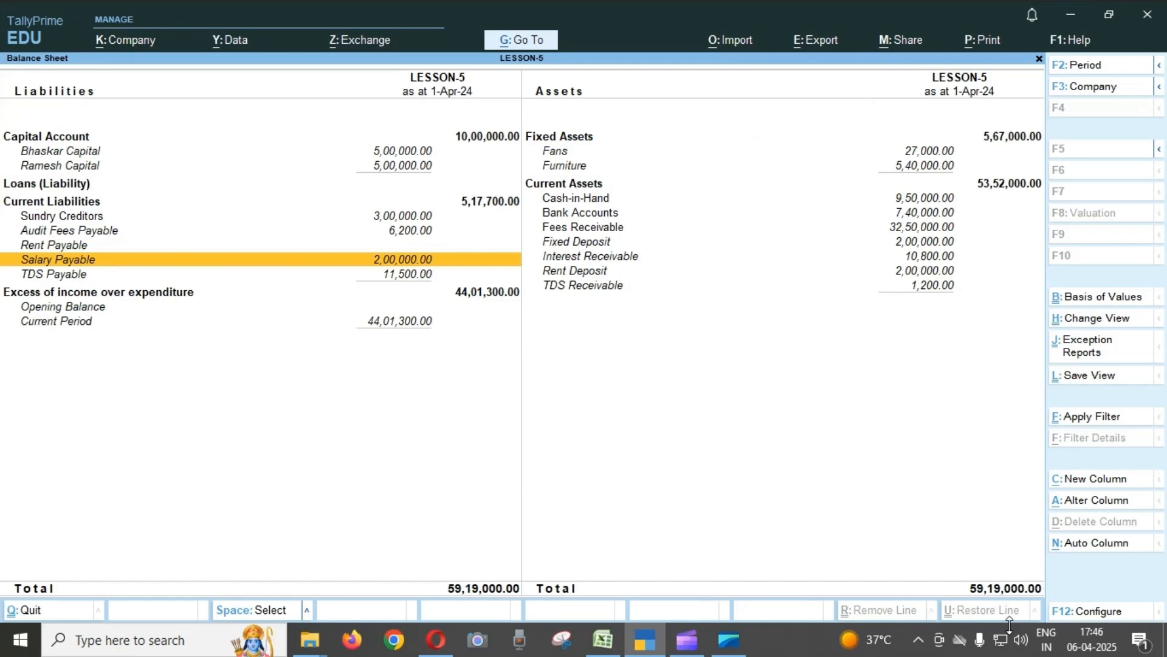
pyautogui.press('Return')
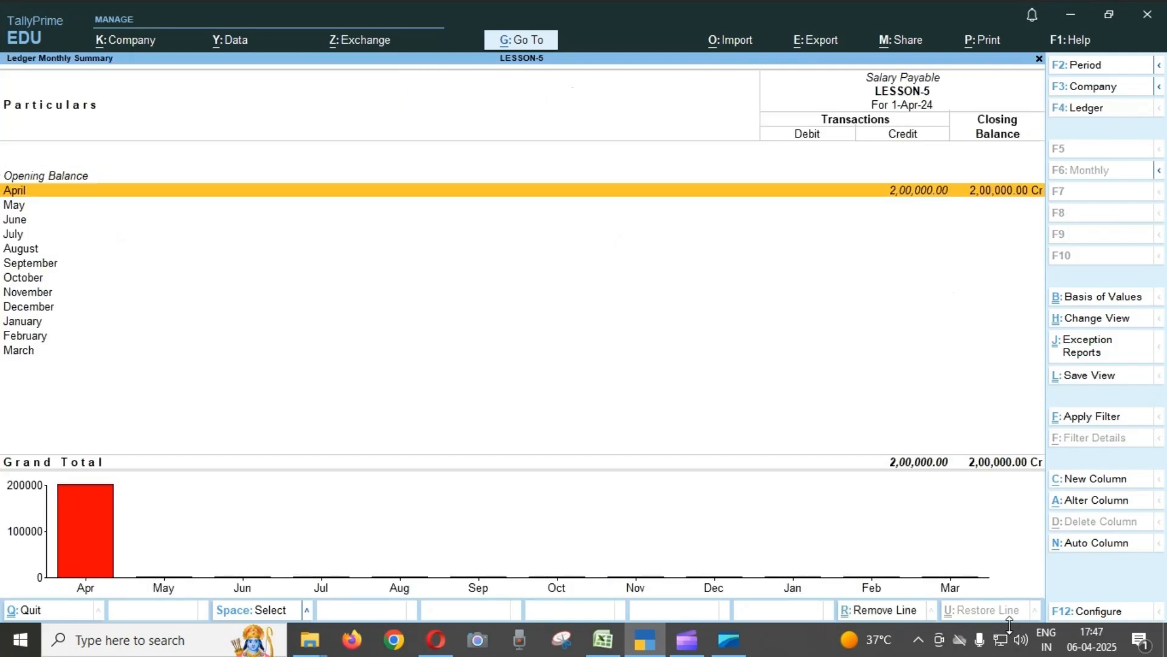
pyautogui.press('Return')
pyautogui.press('Return')
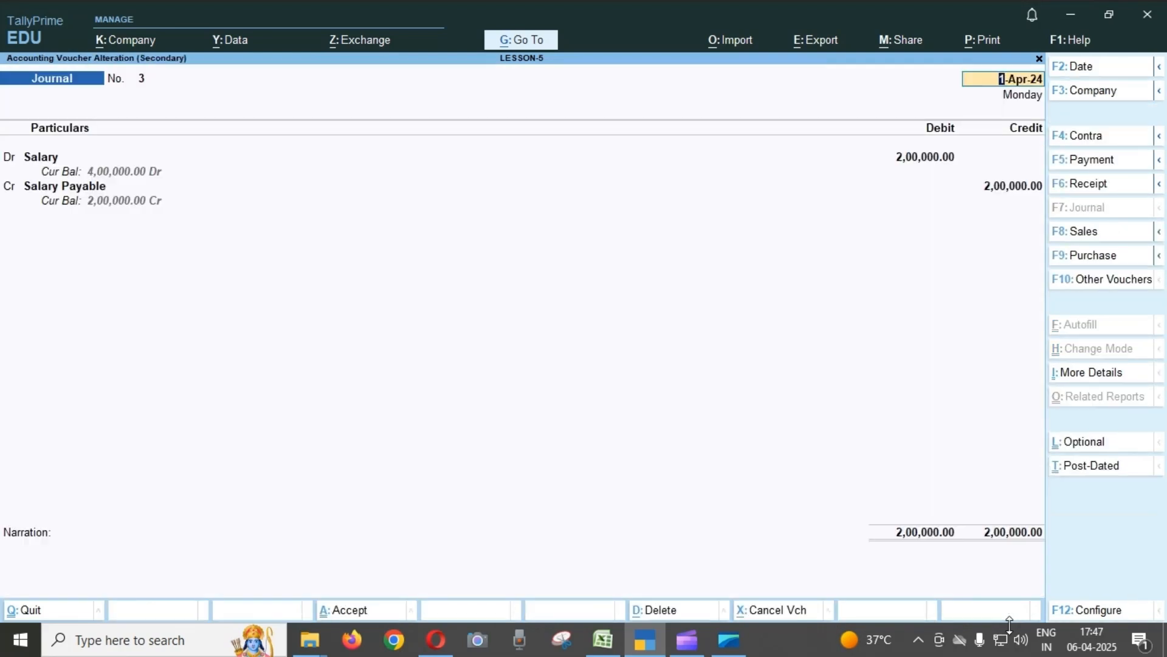
pyautogui.press('Escape')
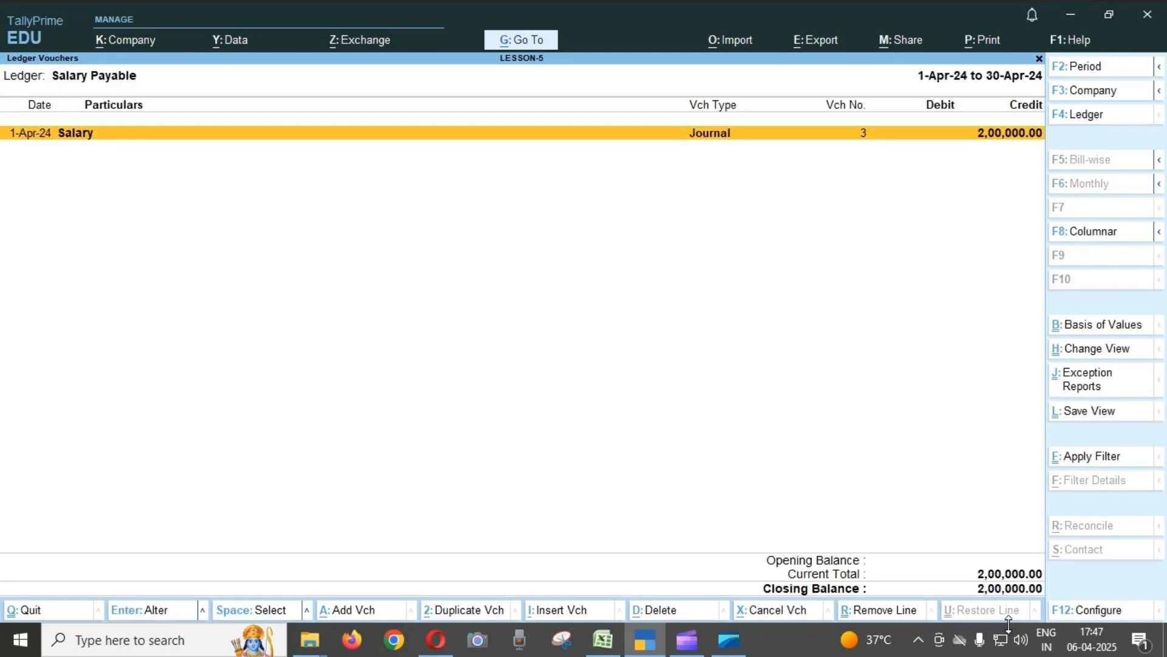
pyautogui.press('Escape')
pyautogui.press('Escape')
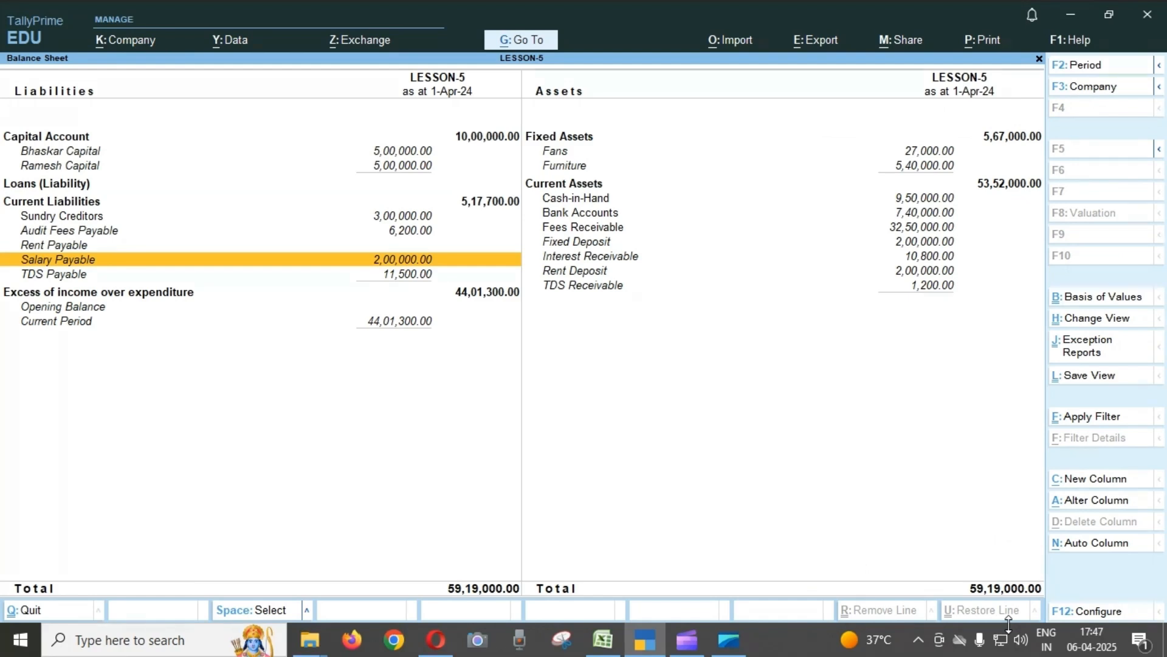
# Open the TDS Payable ledger's April vouchers, compare the Rent and Audit Fees journals, and return to the Balance Sheet.
pyautogui.press('Down')
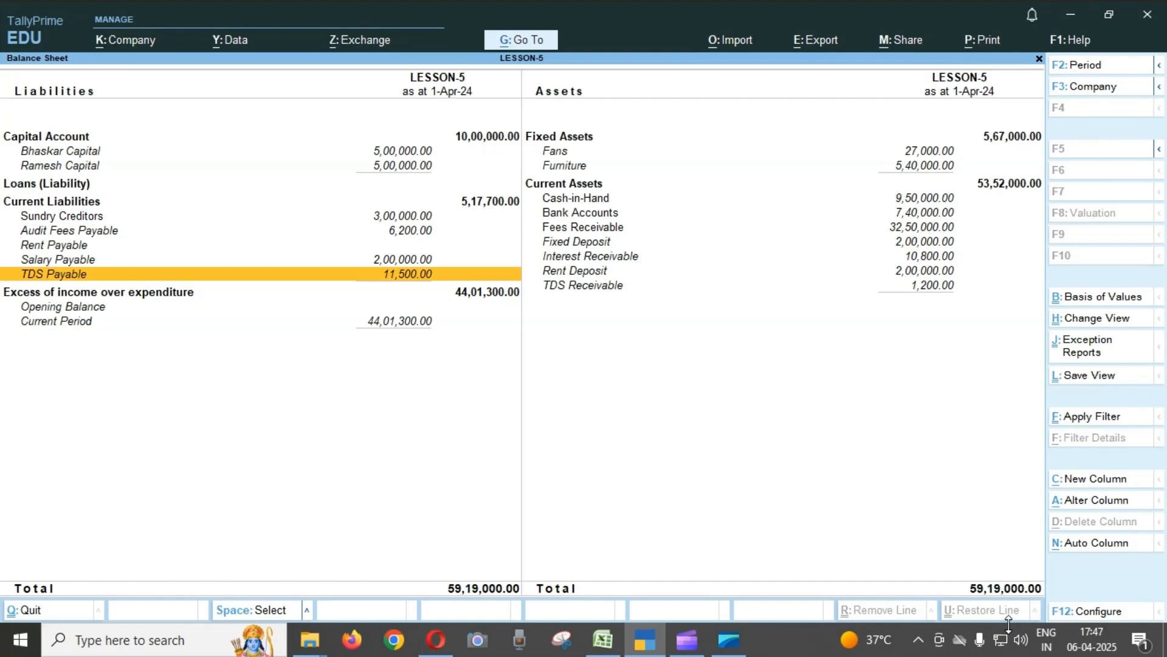
pyautogui.press('Return')
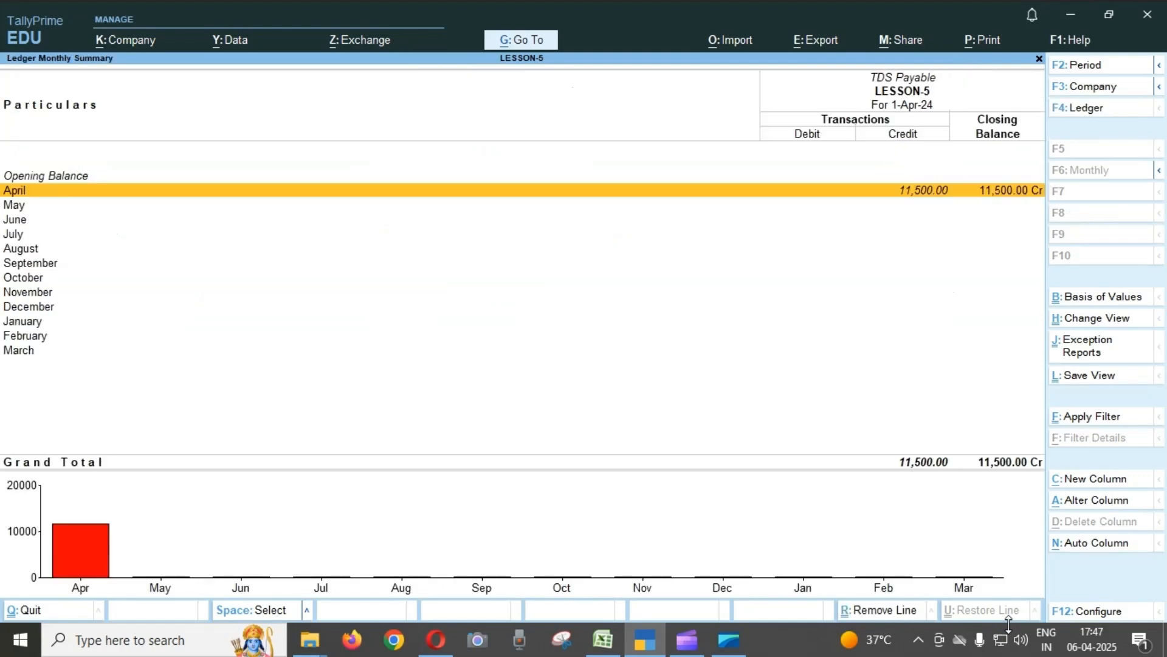
pyautogui.press('Return')
pyautogui.press('Down')
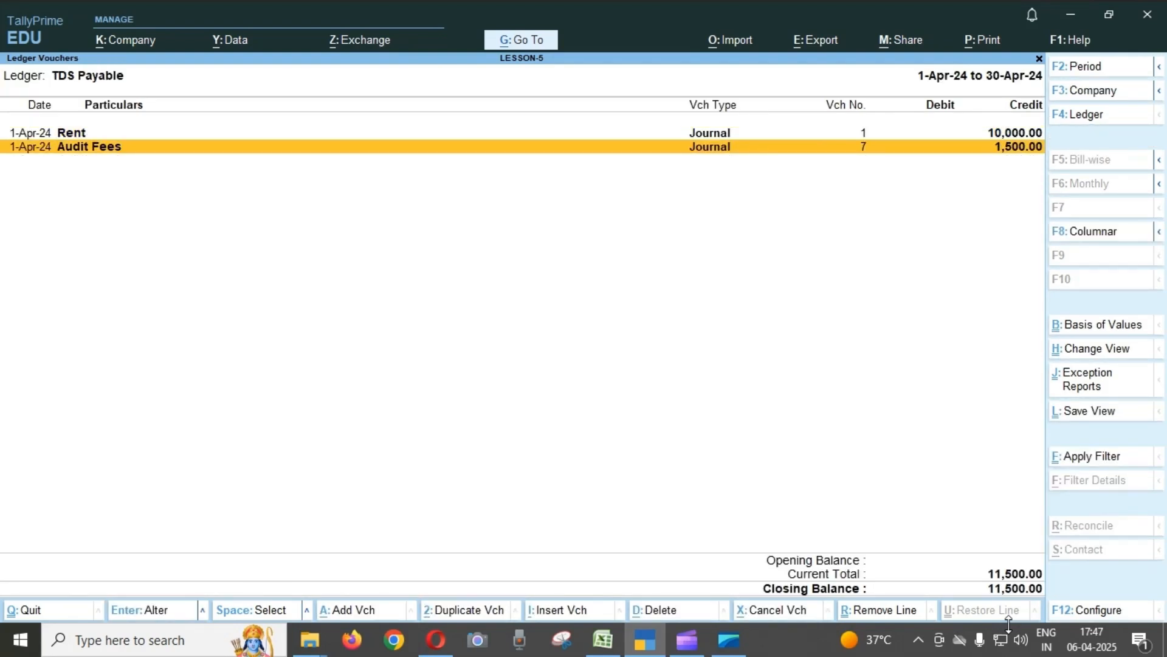
pyautogui.press('Up')
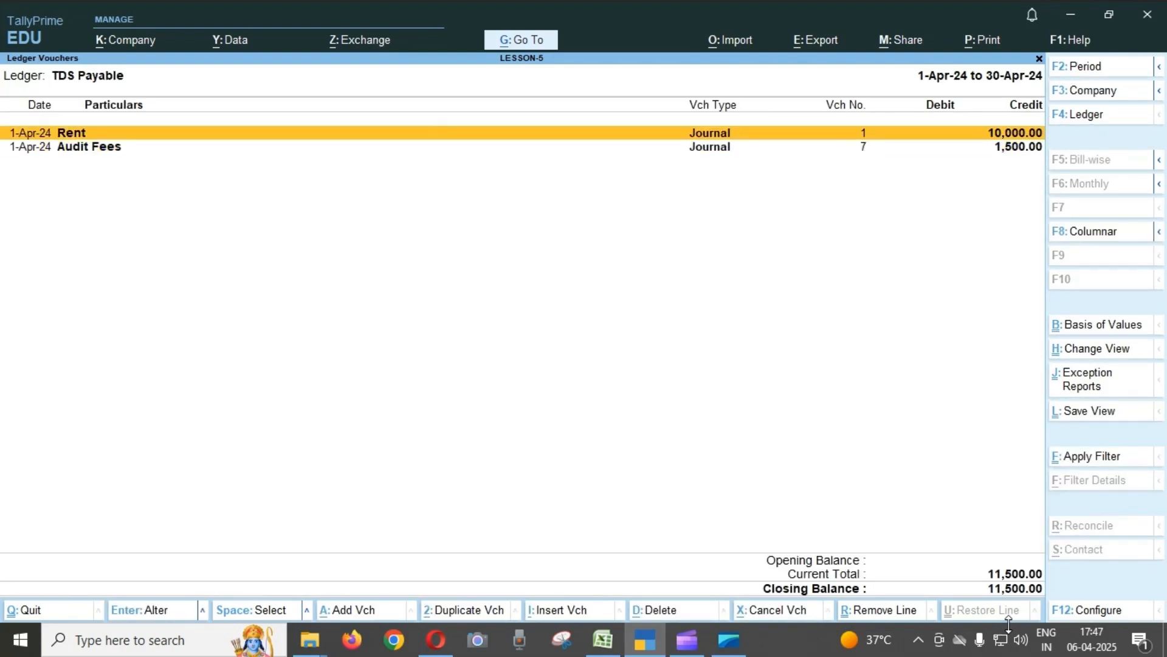
pyautogui.press('Down')
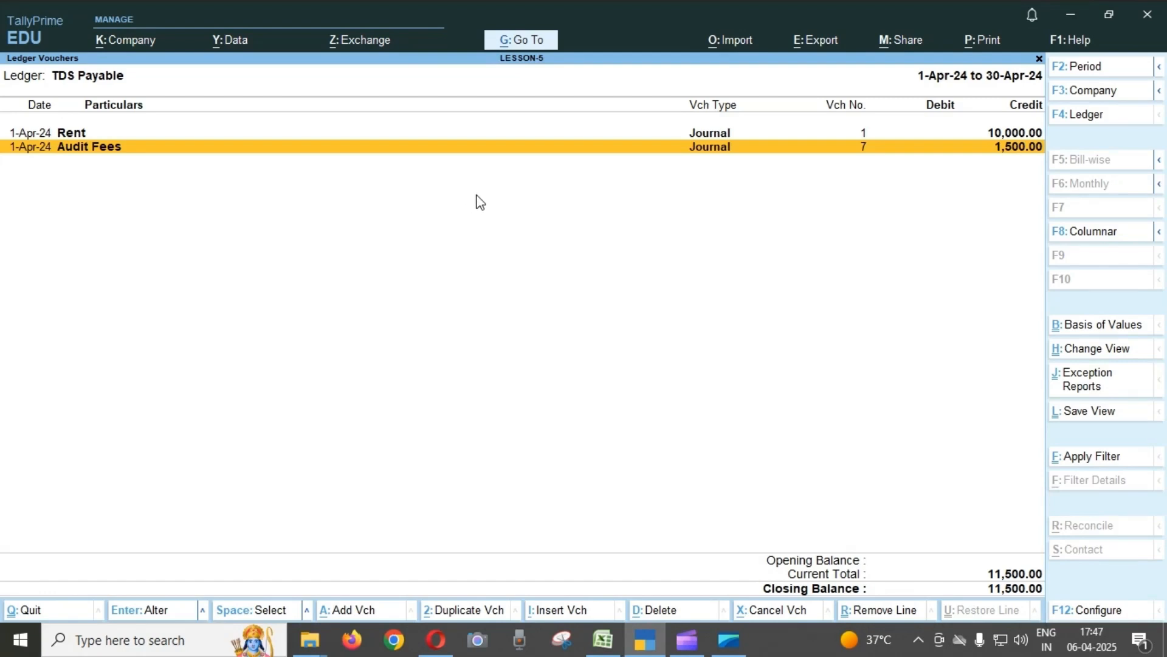
pyautogui.press('Up')
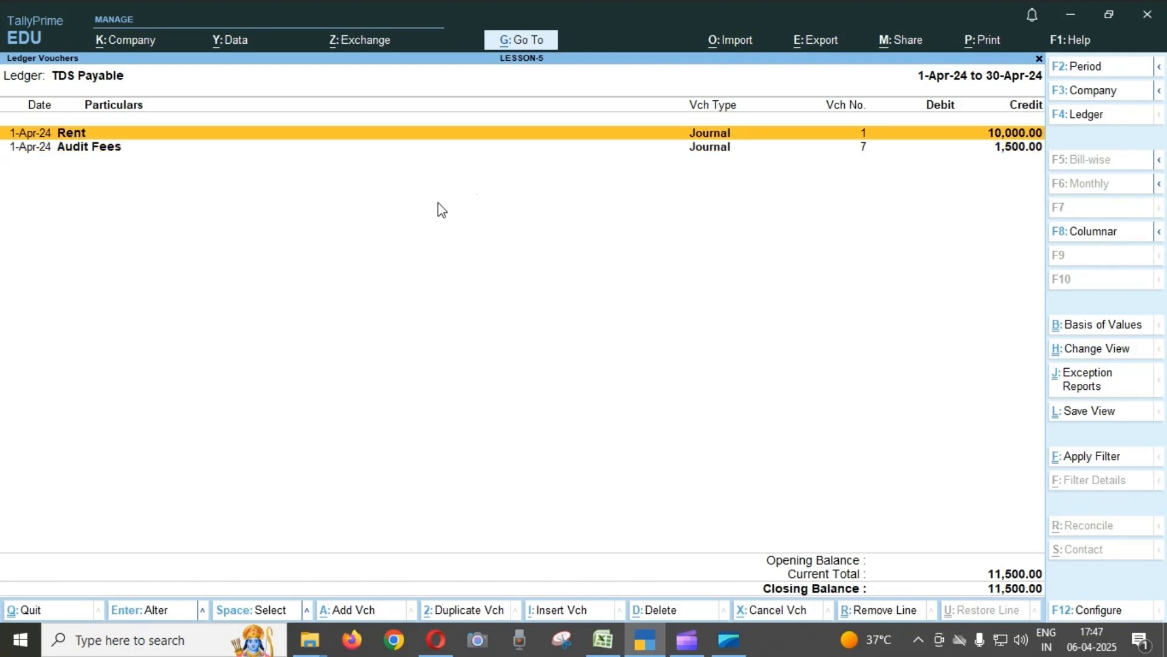
pyautogui.press('Down')
pyautogui.press('Up')
pyautogui.press('Down')
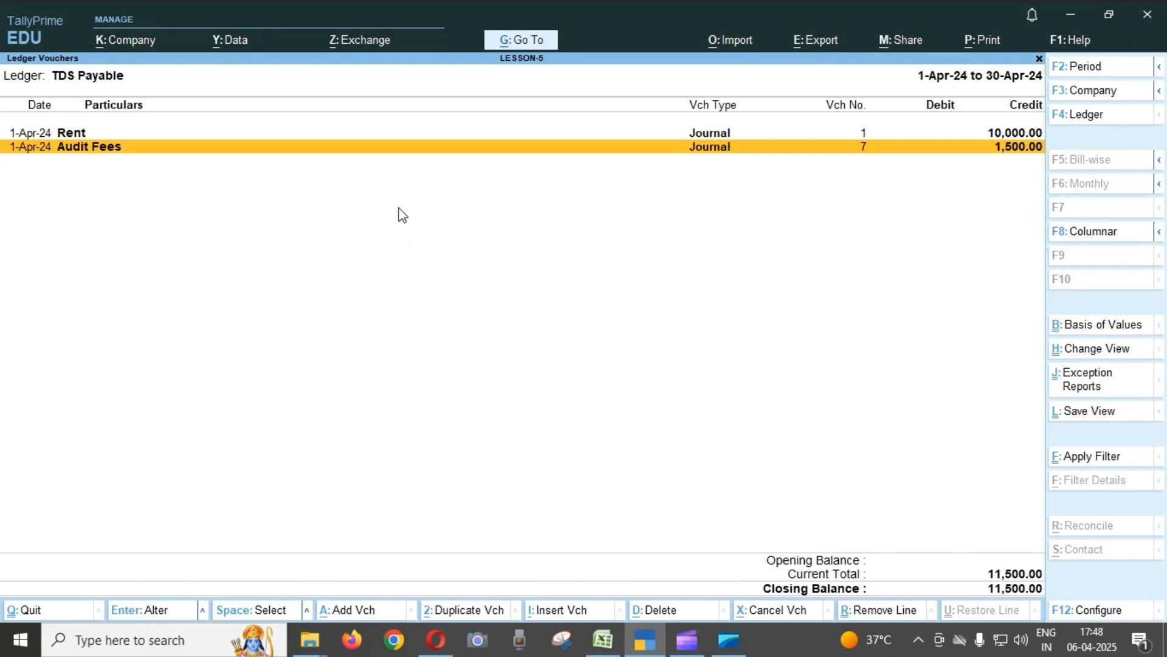
pyautogui.press('Escape')
pyautogui.press('Escape')
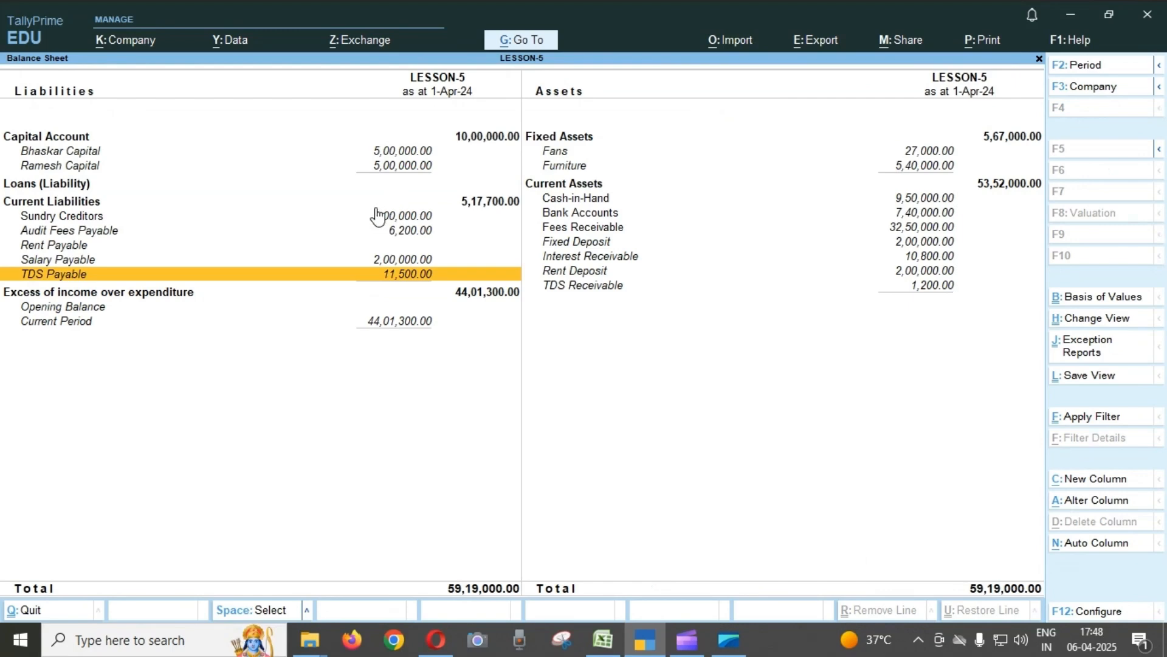
# Check the excess of income over expenditure, then review the Fans ledger's April SBI payment and Depreciation journal and return to the Balance Sheet.
pyautogui.click(491, 298)
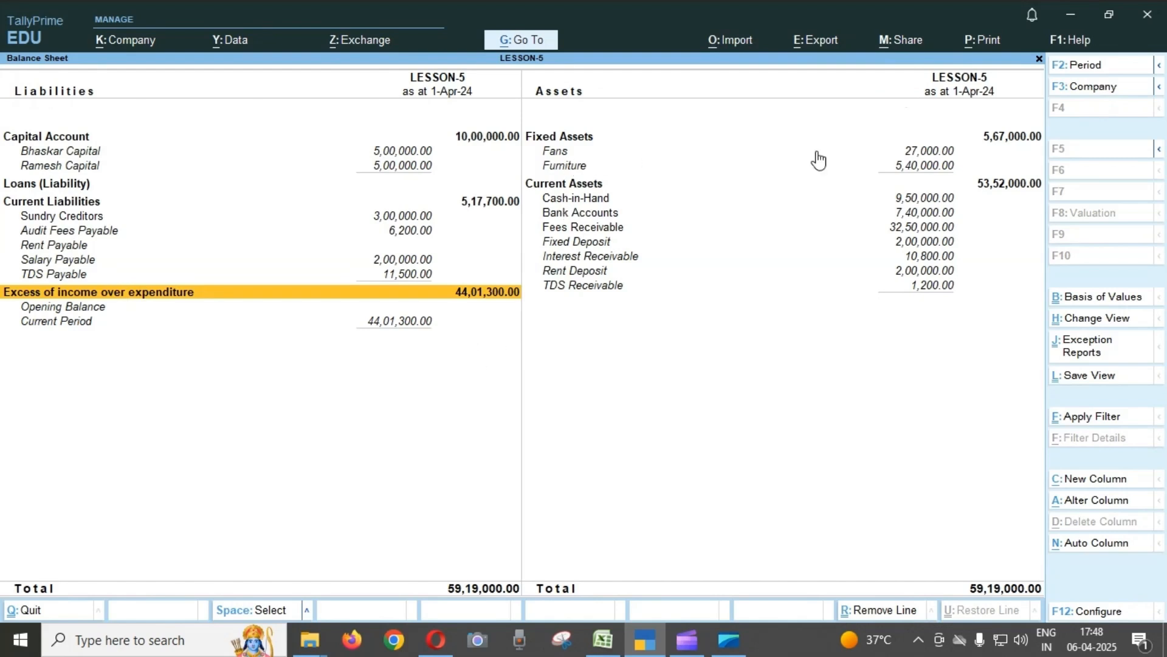
pyautogui.click(916, 154)
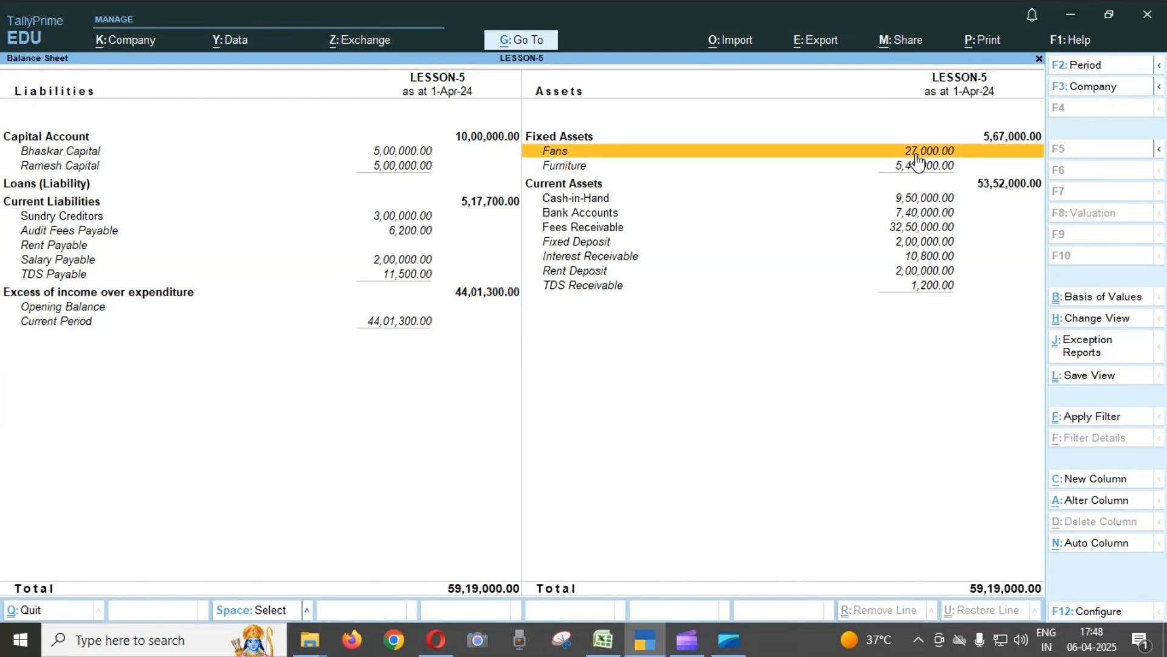
pyautogui.press('Down')
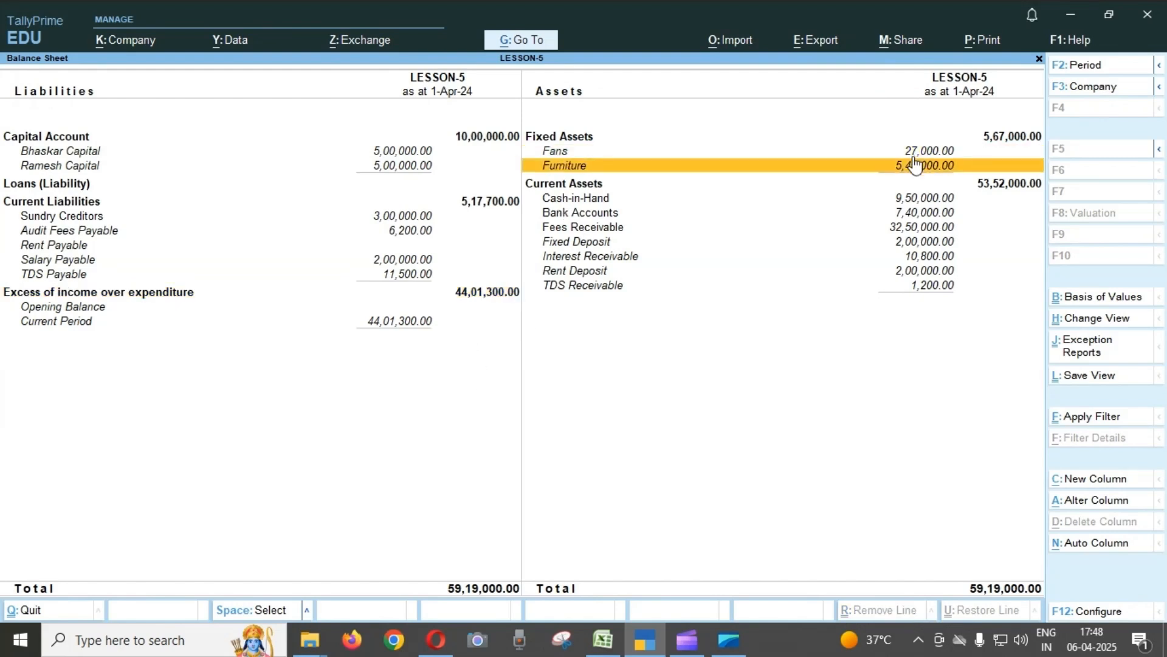
pyautogui.click(916, 154)
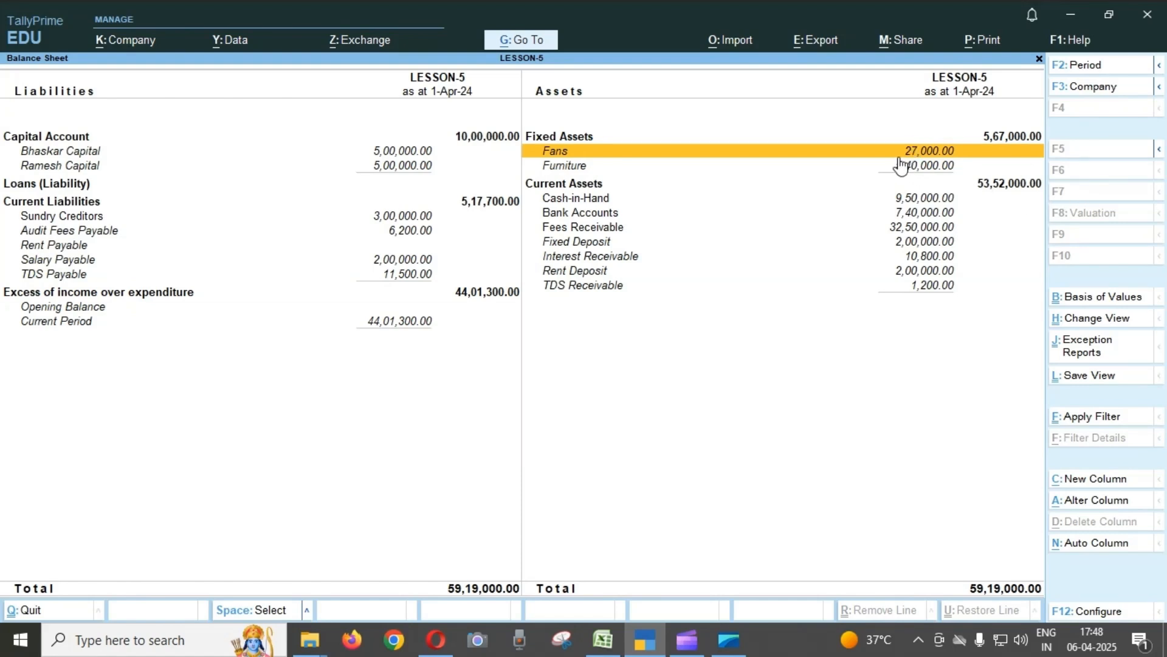
pyautogui.click(952, 156)
pyautogui.press('Return')
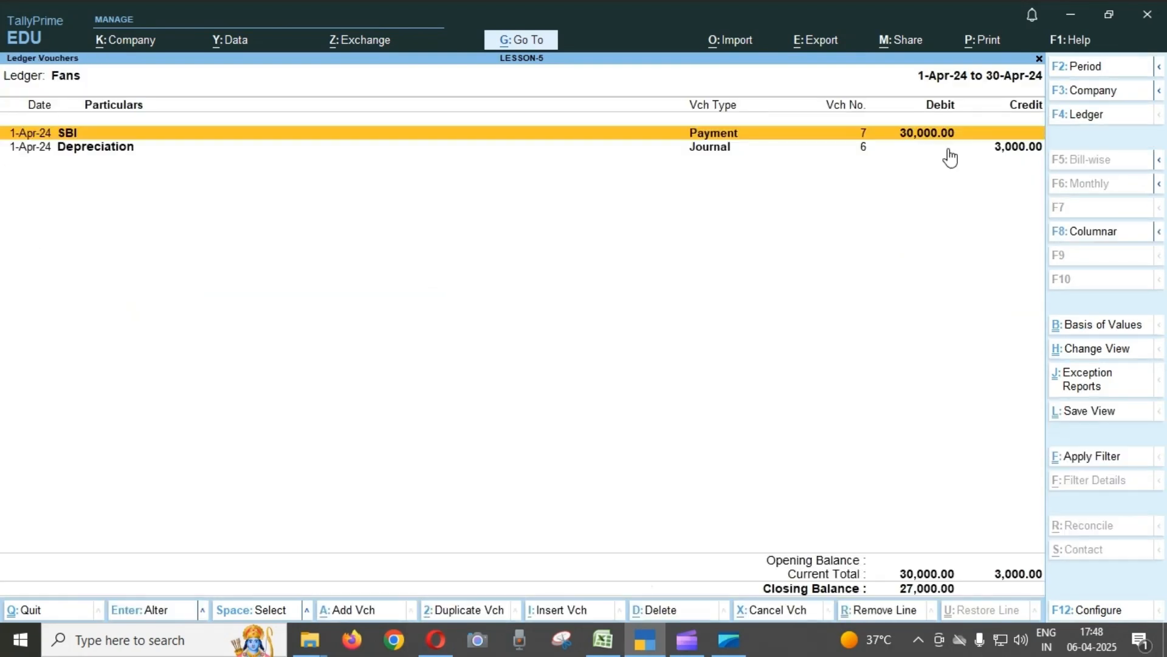
pyautogui.press('Down')
pyautogui.press('Up')
pyautogui.press('Down')
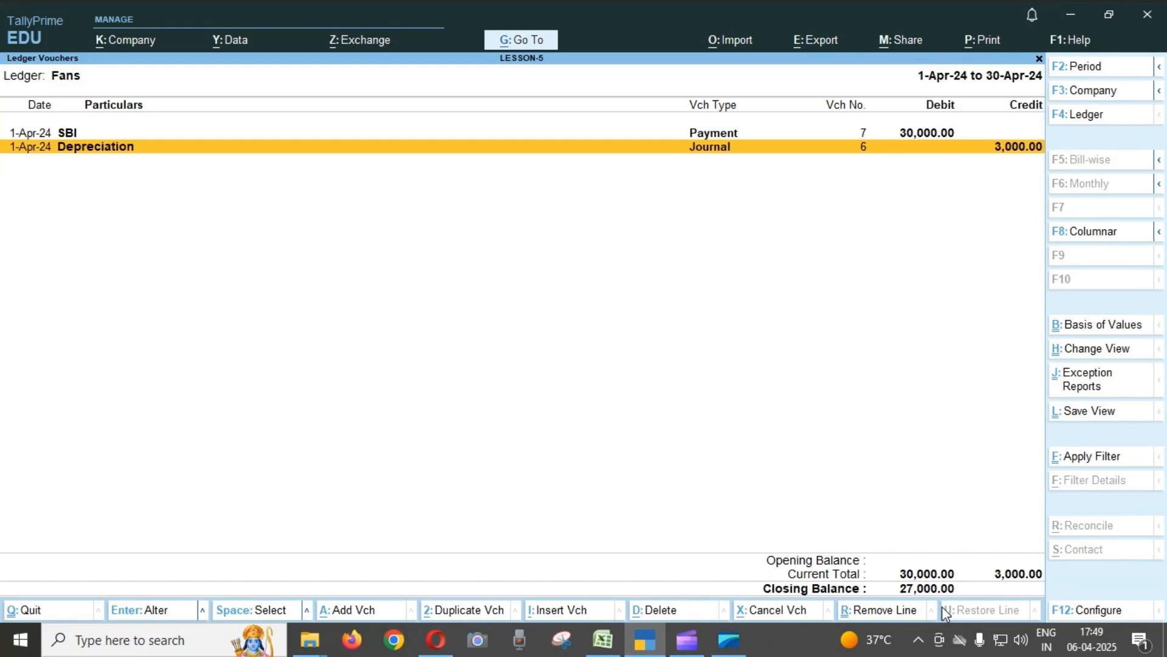
pyautogui.press('Escape')
pyautogui.press('Escape')
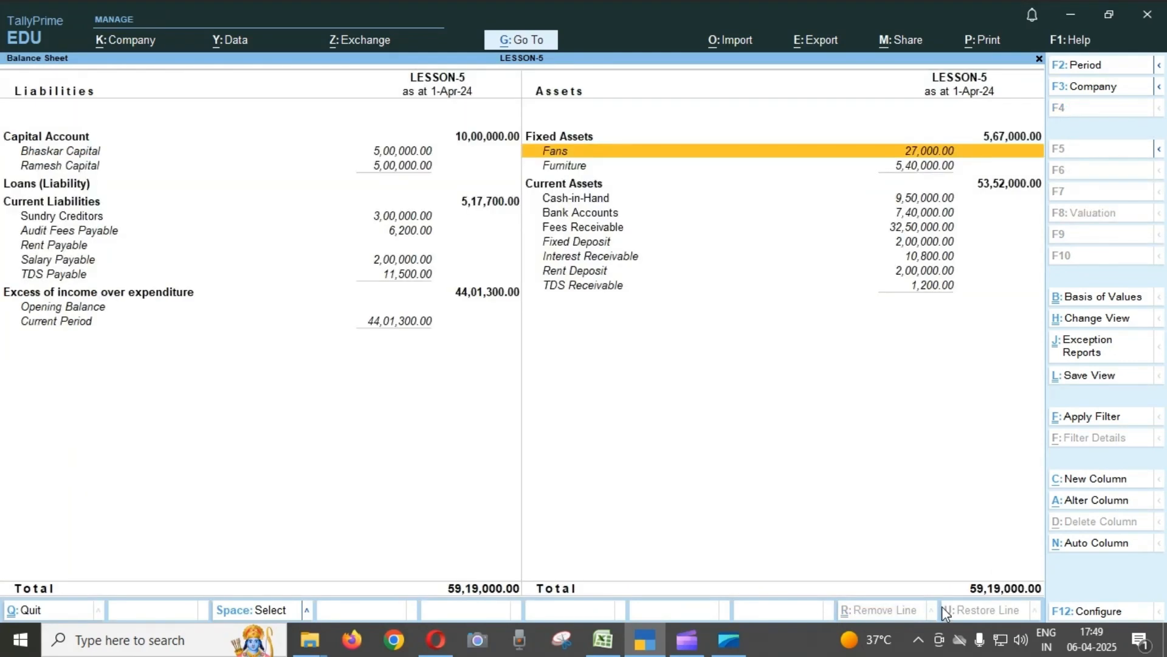
# Review the Star Enterprises and Depreciation journals in the Furniture ledger's April vouchers, then return to the Balance Sheet.
pyautogui.press('Down')
pyautogui.press('Return')
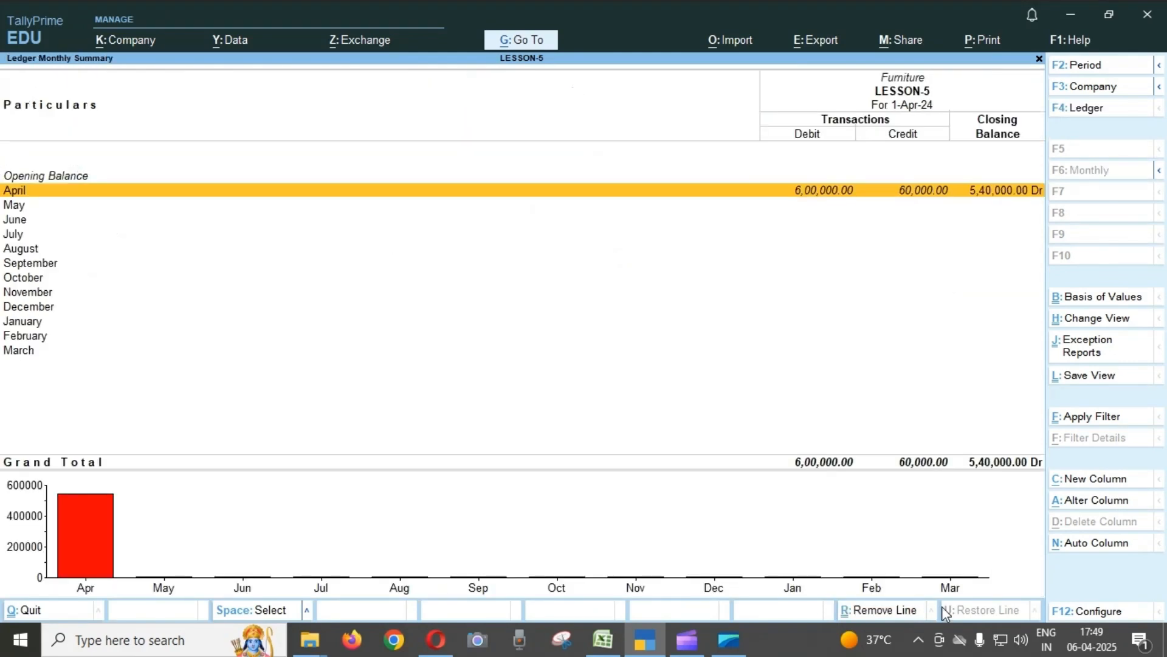
pyautogui.press('Return')
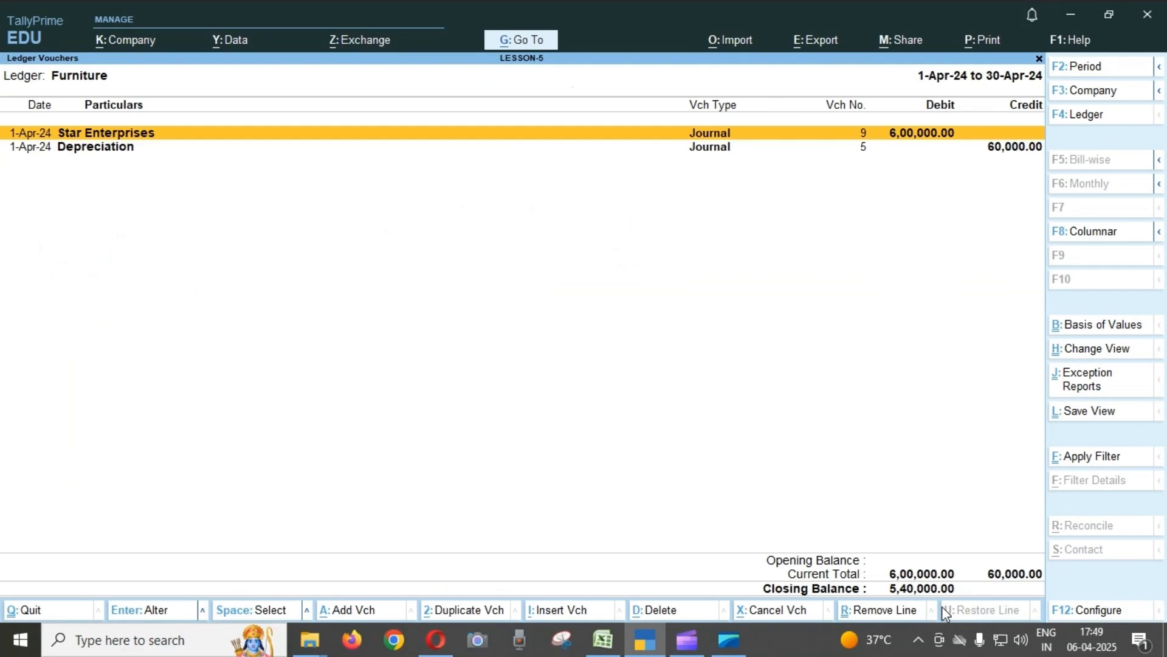
pyautogui.press('Down')
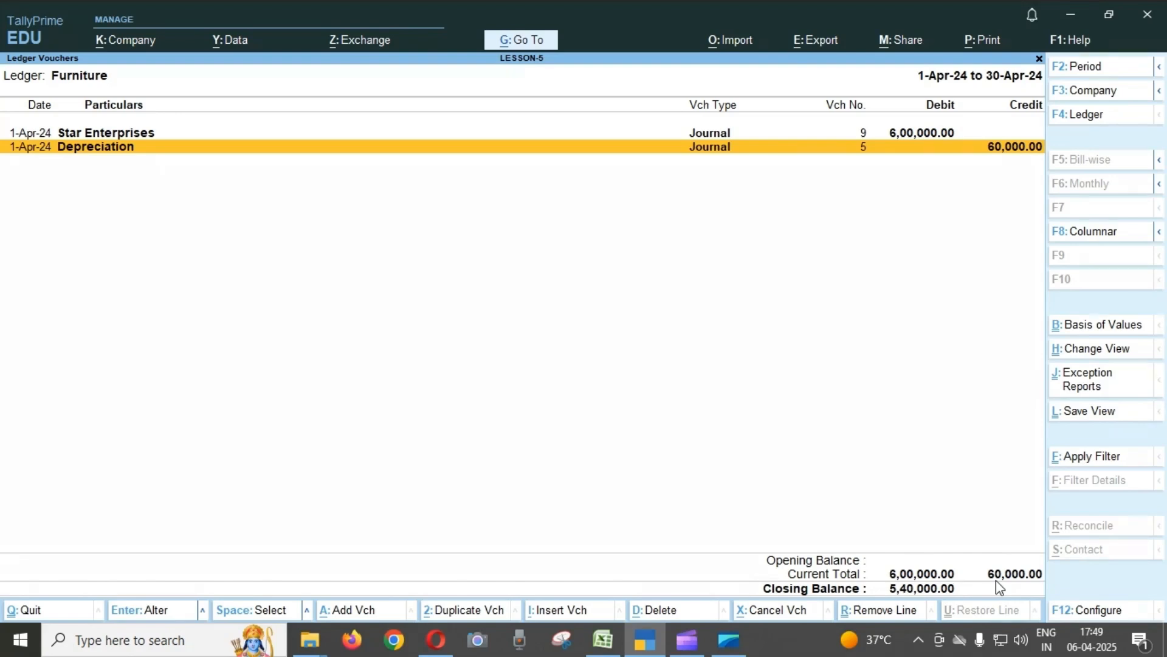
pyautogui.press('Escape')
pyautogui.press('Escape')
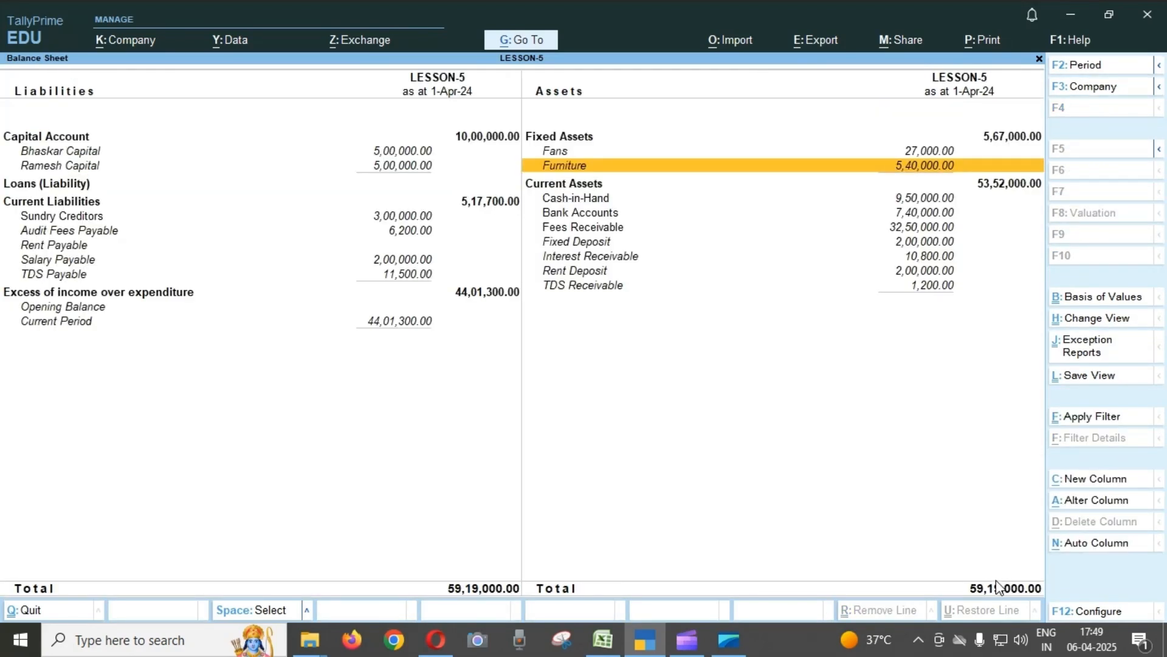
# Check Cash-in-Hand and Bank Accounts under Current Assets, then open the Fees Receivable group and compare its CEC and MPC ledgers.
pyautogui.press('Down')
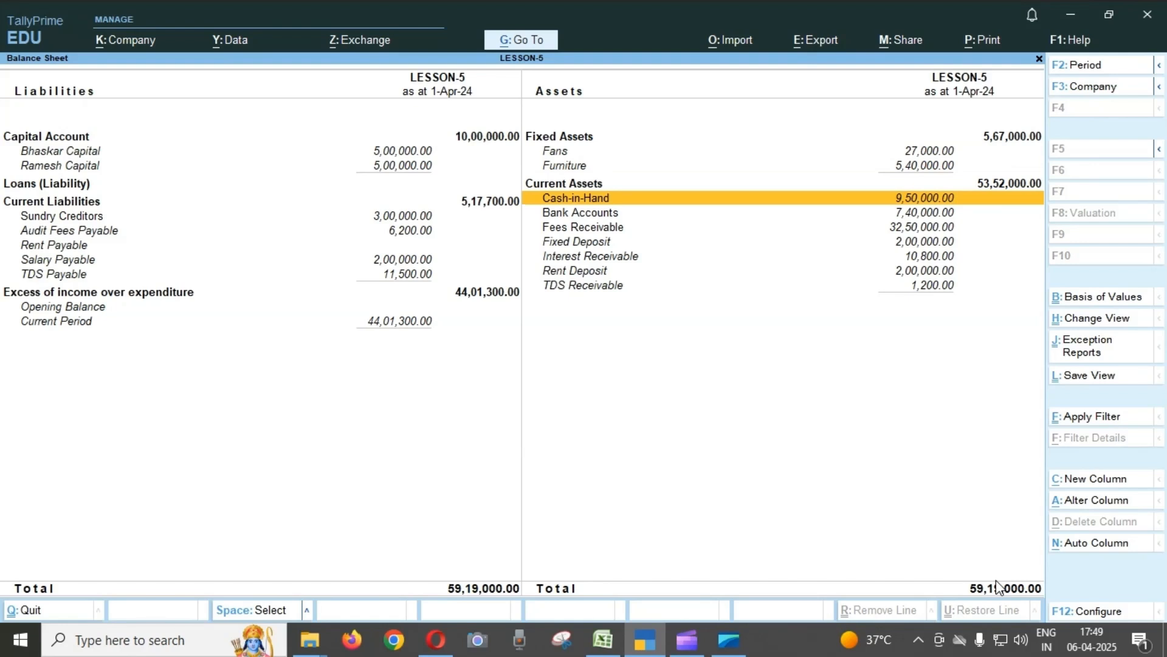
pyautogui.press('Down')
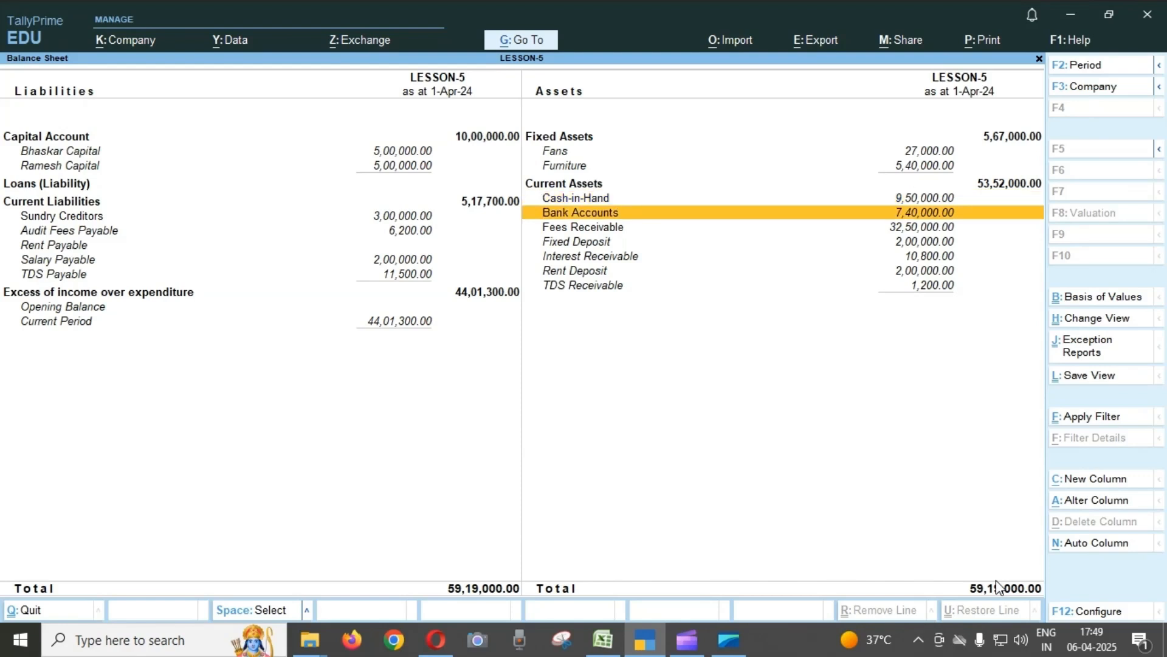
pyautogui.press('Down')
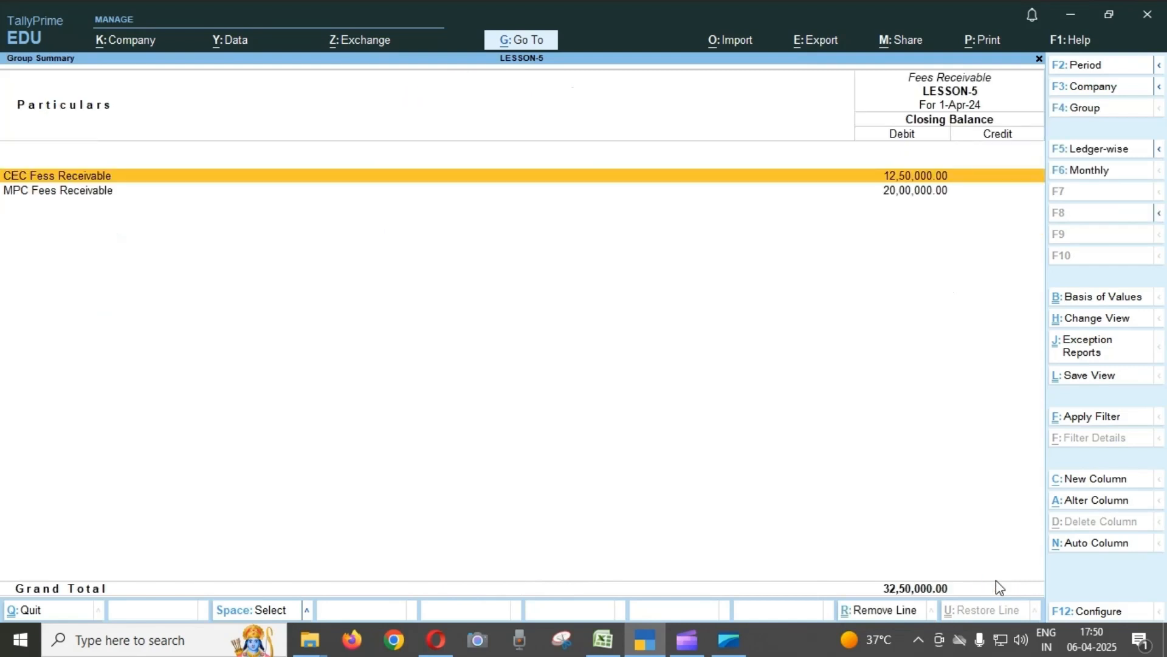
pyautogui.press('Down')
pyautogui.press('Up')
pyautogui.press('Down')
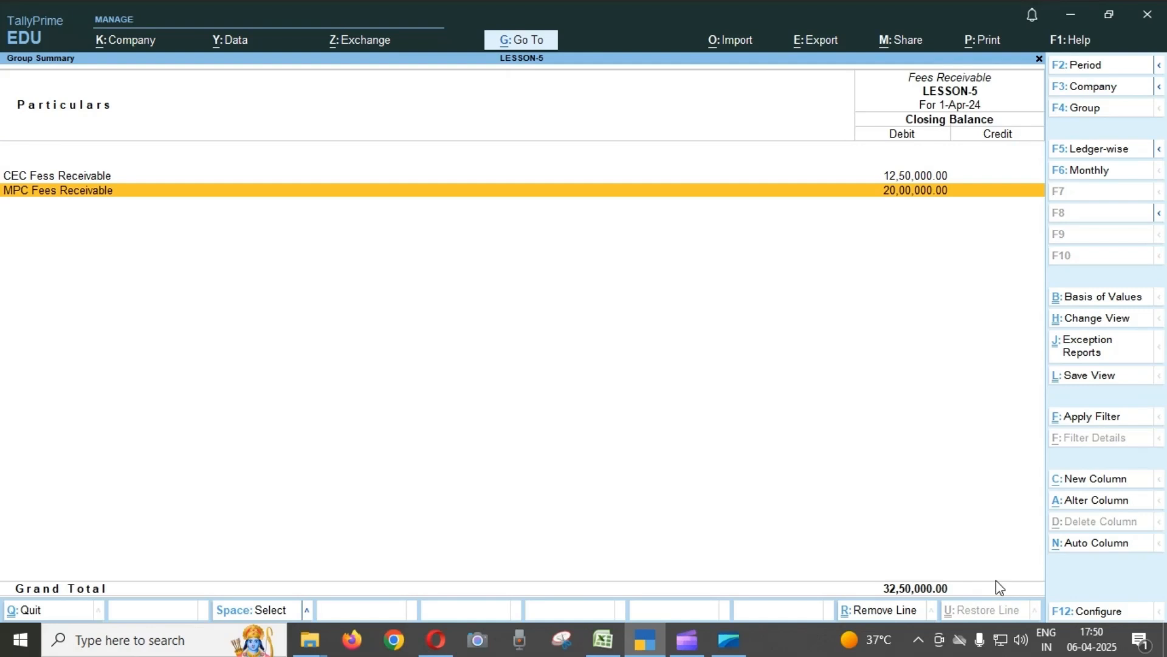
# Drill into the MPC Fees Receivable April vouchers, compare the Fees journal with the Cash receipt, and return to the group summary.
pyautogui.press('Return')
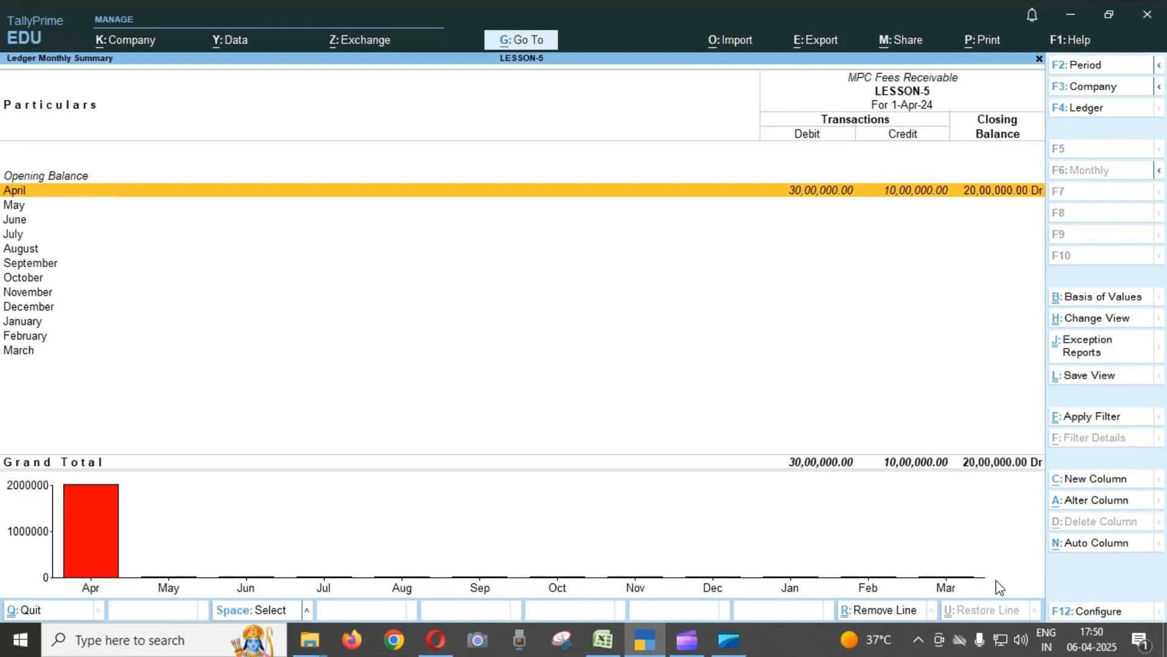
pyautogui.press('Return')
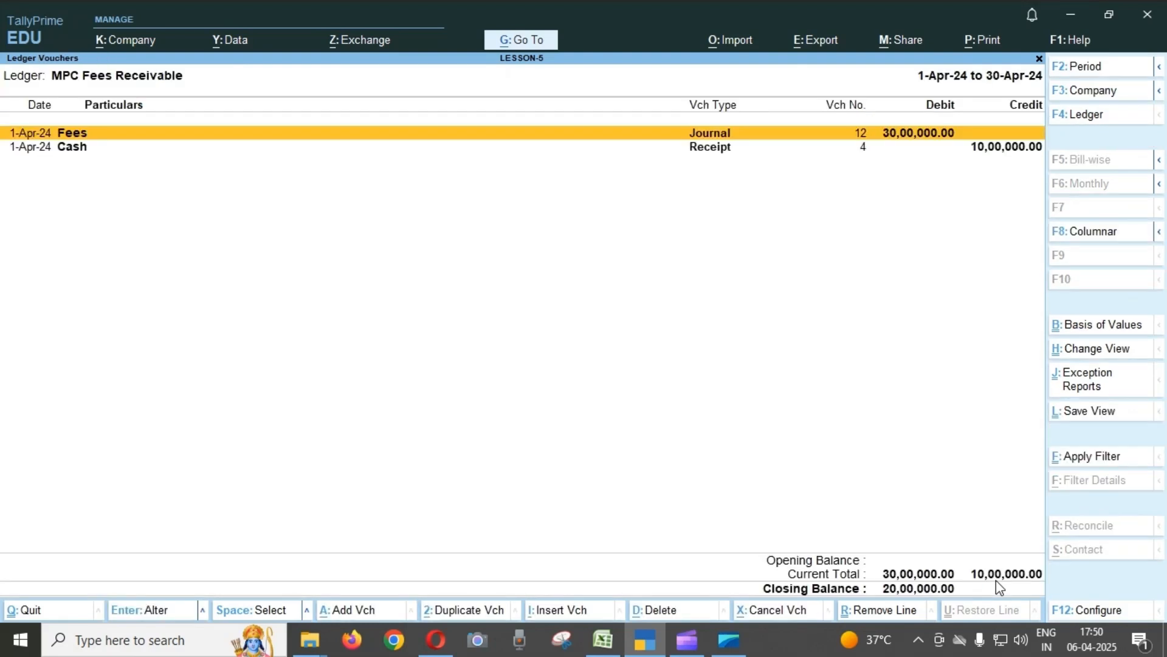
pyautogui.press('Down')
pyautogui.press('Up')
pyautogui.press('Down')
pyautogui.press('Up')
pyautogui.press('Down')
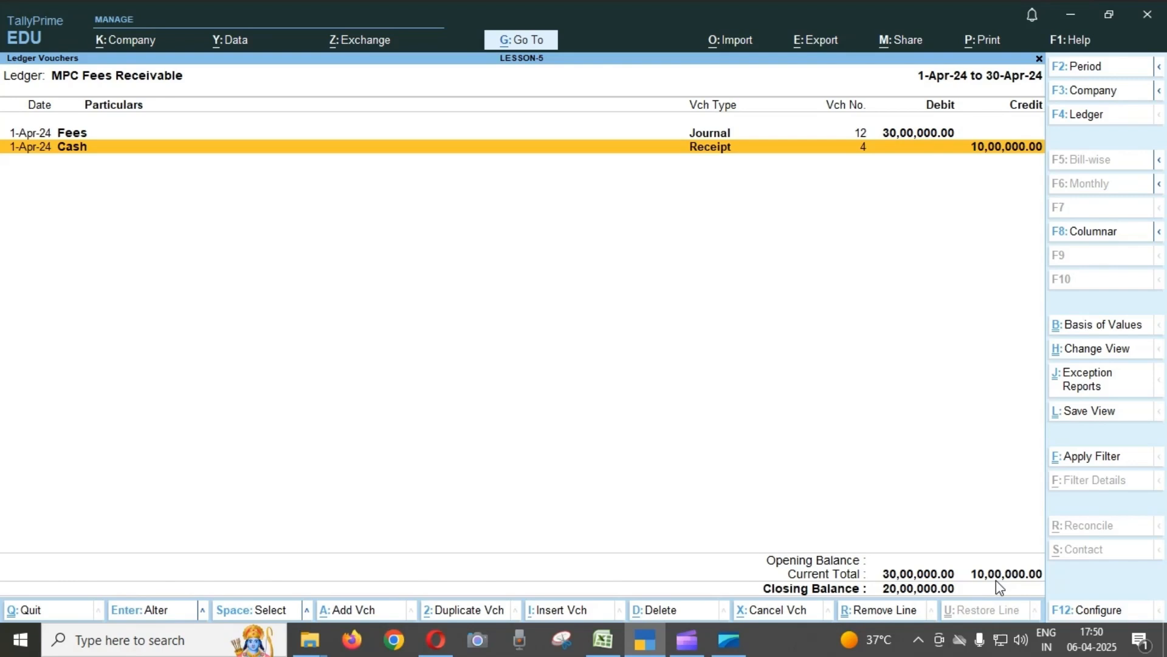
pyautogui.press('Escape')
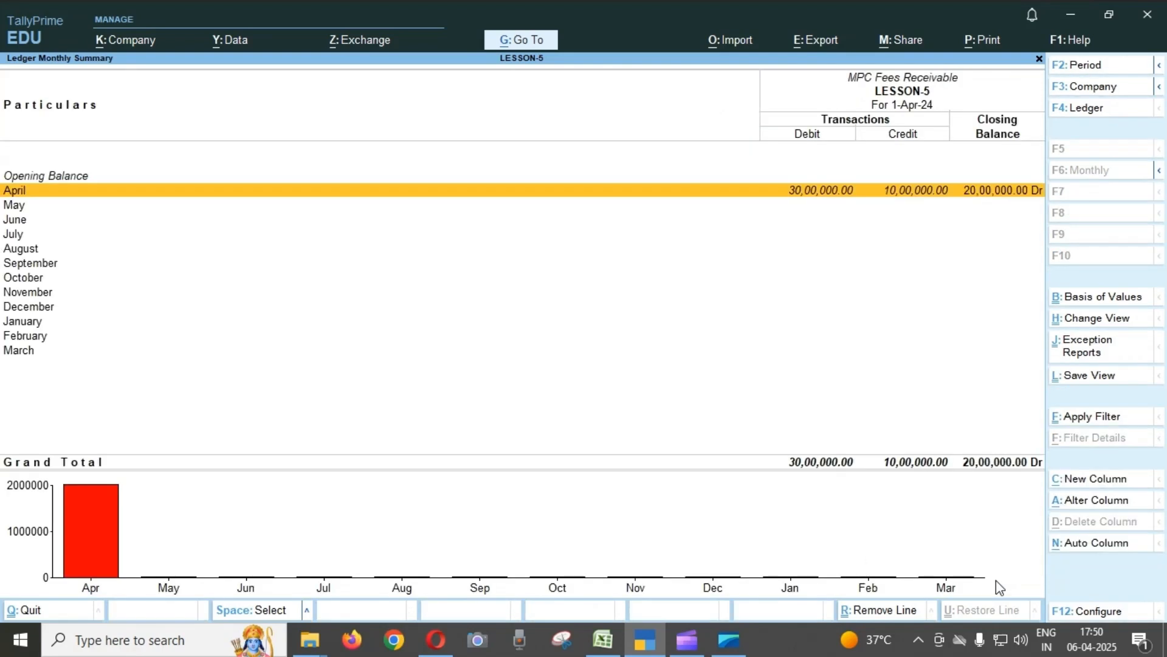
pyautogui.press('Escape')
# Open the CEC Fess Receivable ledger's April vouchers and compare the Fees journal with the Cash receipt.
pyautogui.press('Up')
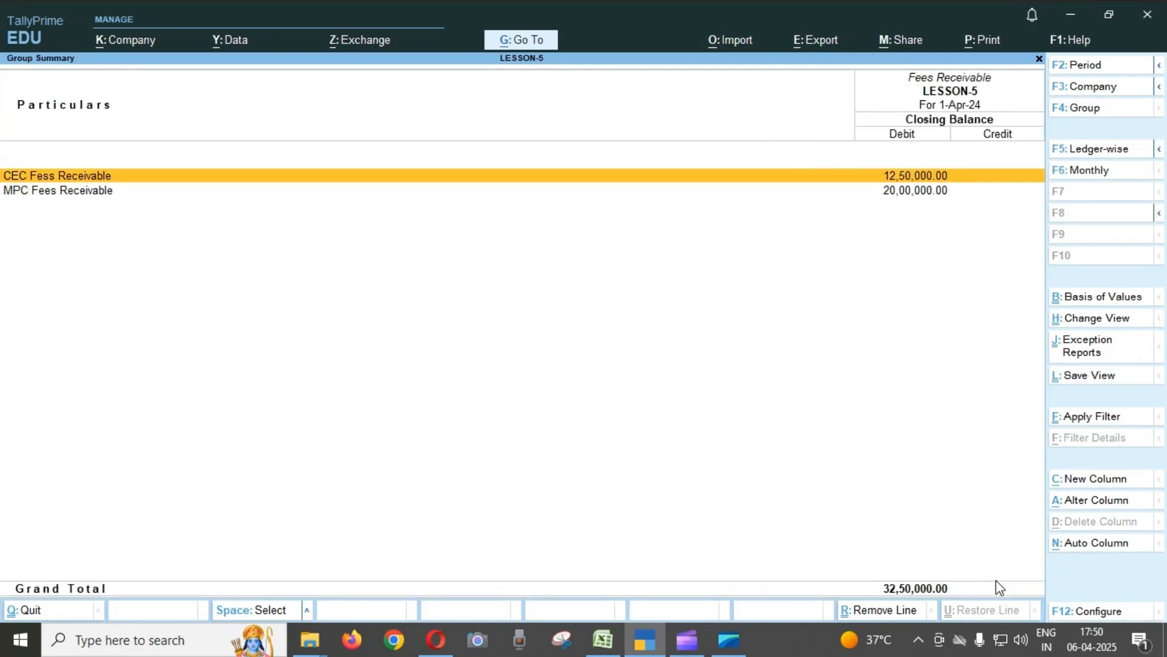
pyautogui.press('Return')
pyautogui.press('Return')
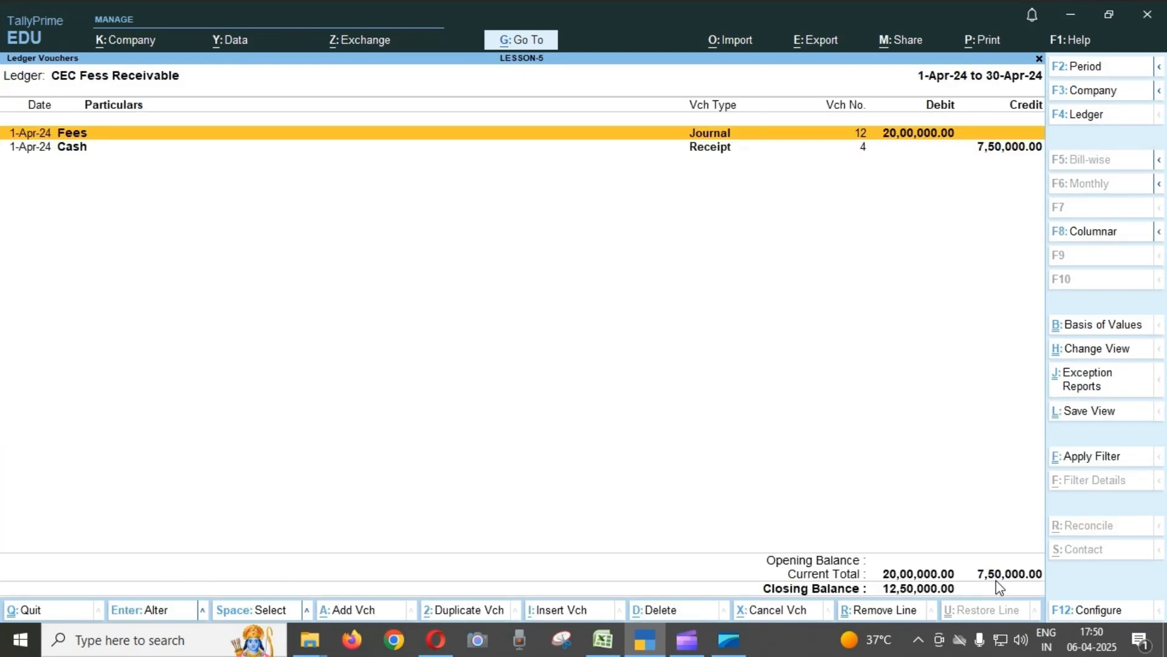
pyautogui.press('Down')
pyautogui.press('Up')
pyautogui.press('Down')
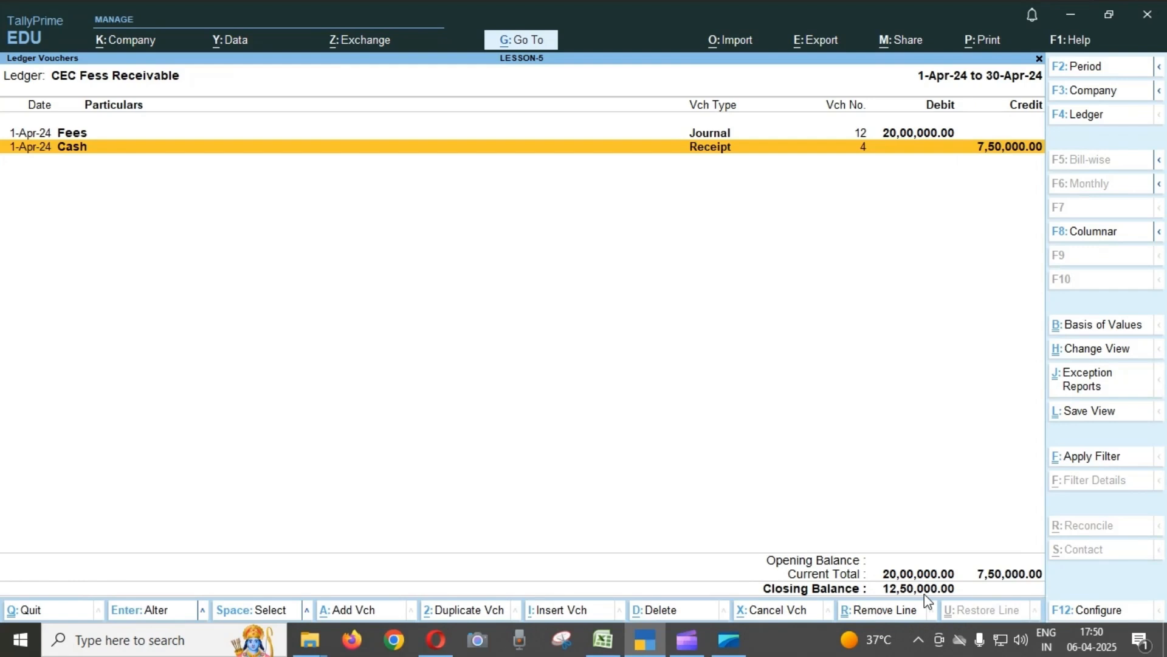
# Return to the Fees Receivable group summary and configure it to show opening balances and transactions.
pyautogui.press('Escape')
pyautogui.press('Escape')
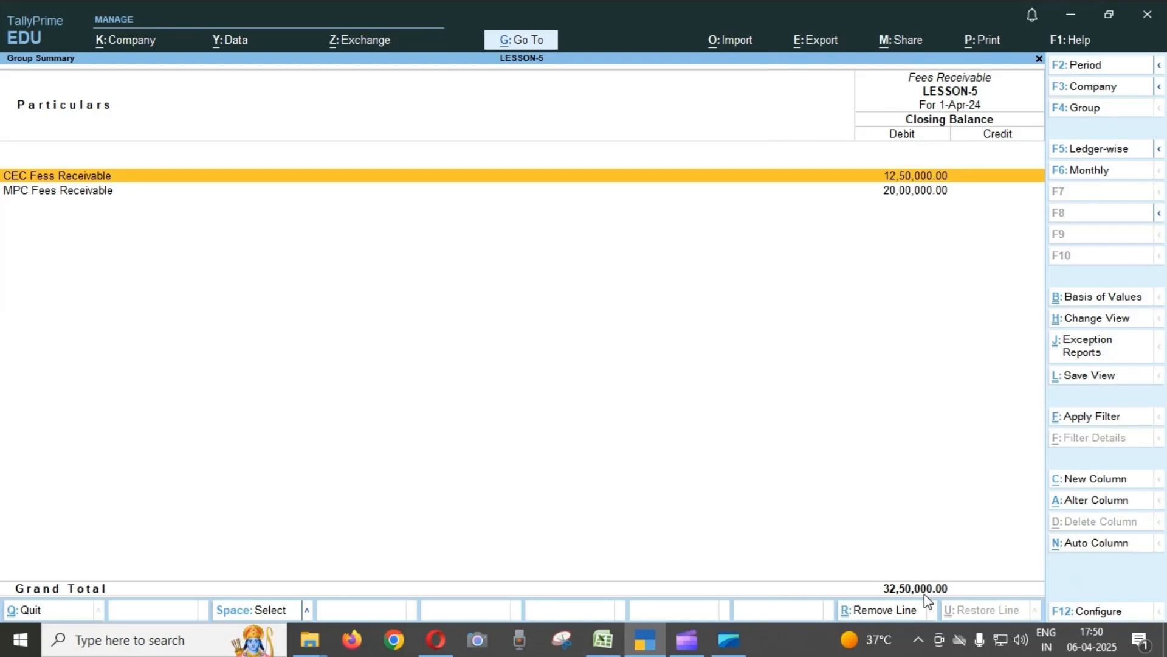
pyautogui.press('F12')
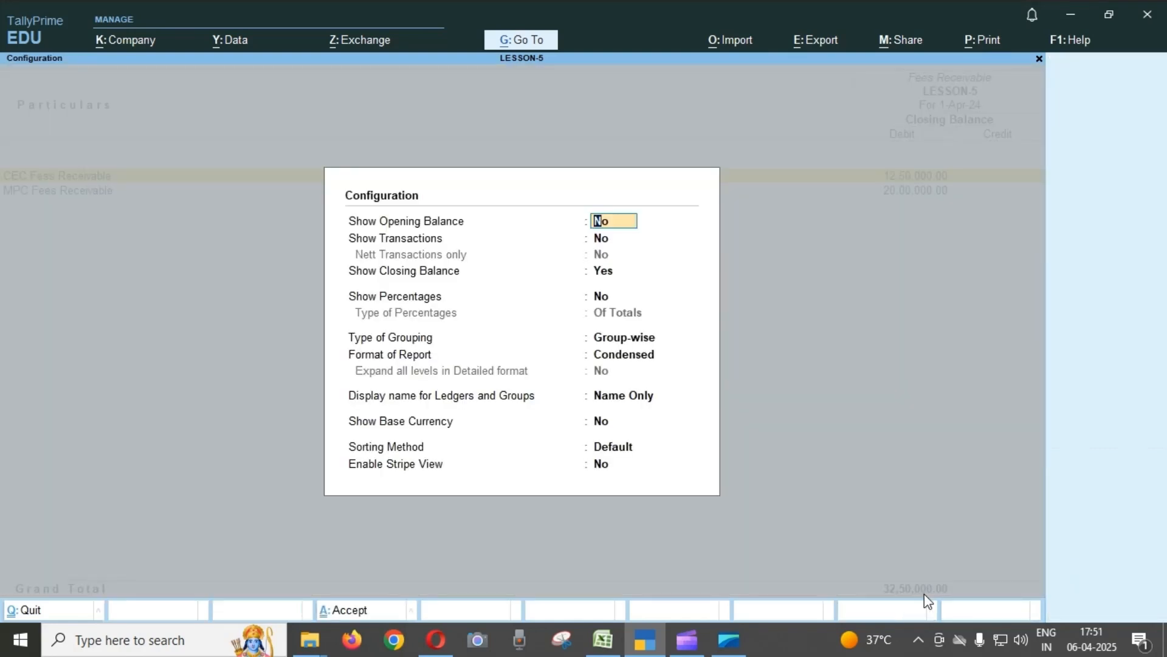
pyautogui.write('y')
pyautogui.press('Return')
pyautogui.write('y')
pyautogui.press('Return')
pyautogui.press('Return')
pyautogui.press('Return')
pyautogui.press('Return')
pyautogui.press('Return')
pyautogui.press('Return')
pyautogui.press('Return')
pyautogui.press('Return')
pyautogui.press('Return')
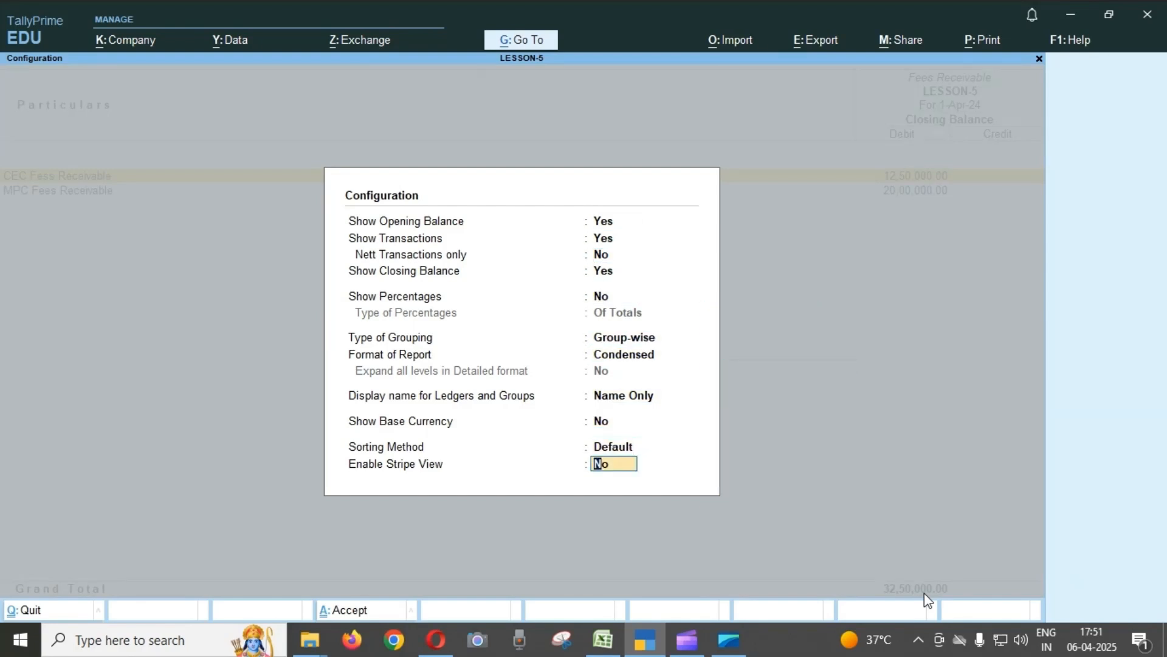
pyautogui.press('Return')
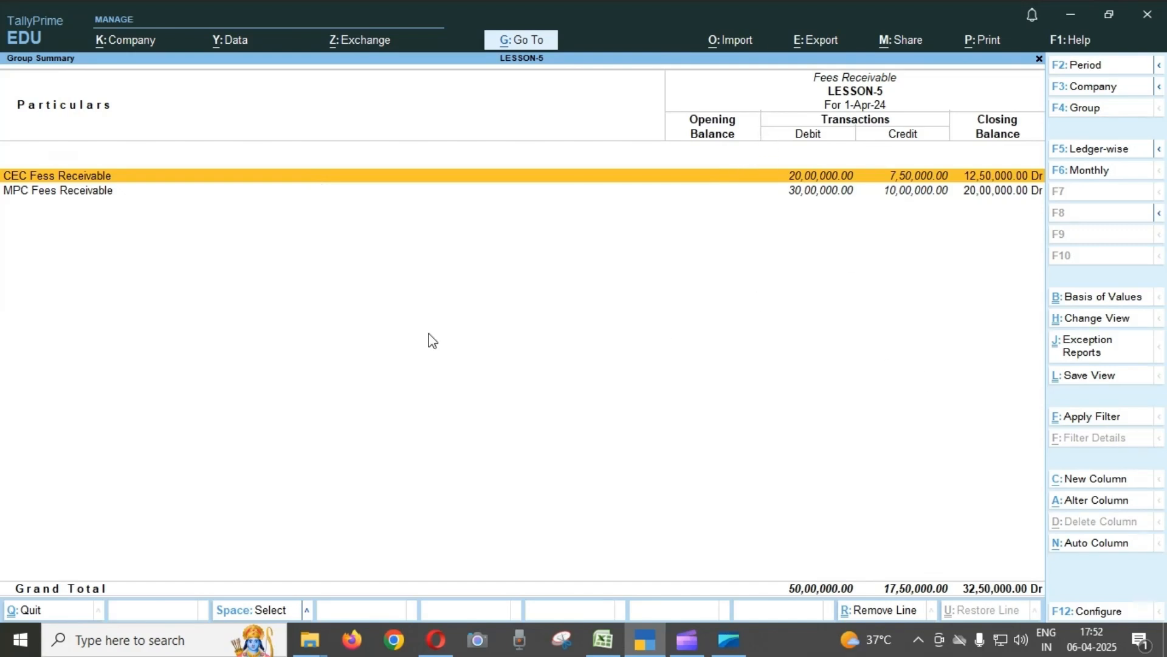
# Return to the Balance Sheet and check Fixed Deposit and Interest Receivable under Current Assets.
pyautogui.press('Escape')
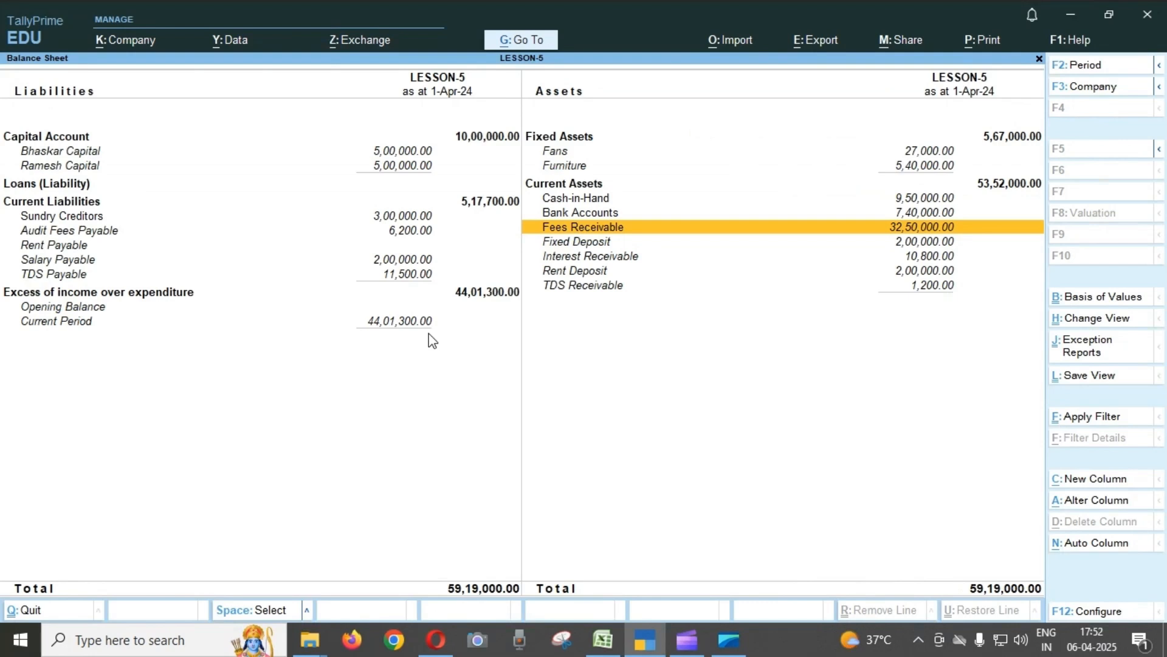
pyautogui.press('Down')
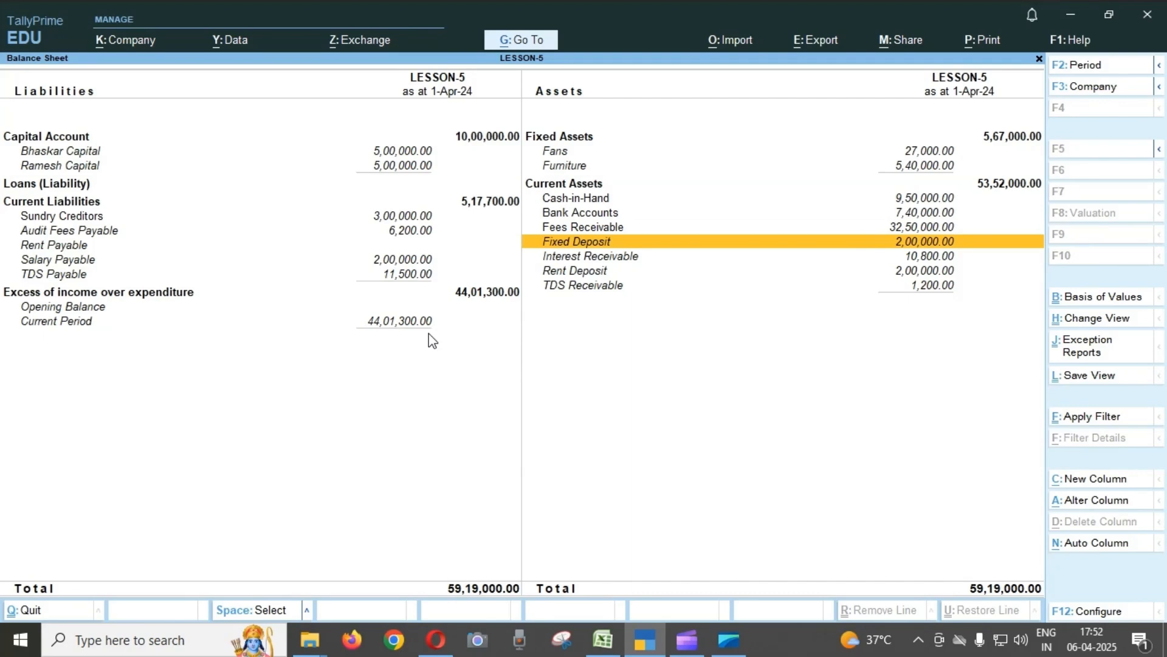
pyautogui.press('Down')
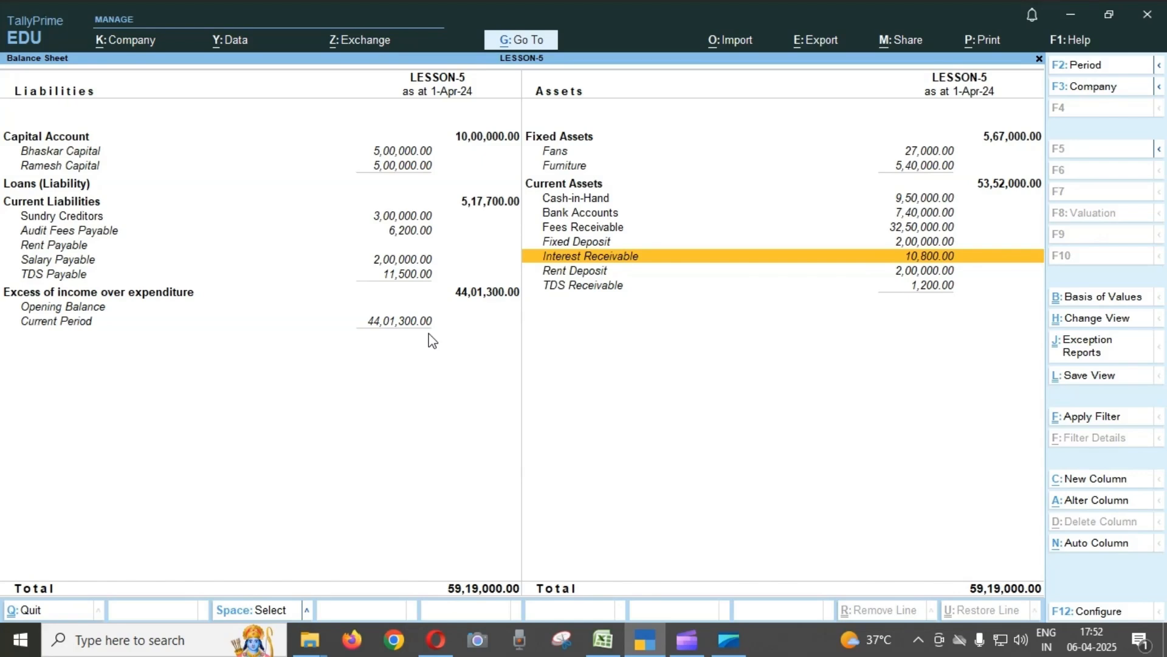
# Open the Income & Expense A/c in detailed form and check Interest on FD under Direct Incomes.
pyautogui.press('Escape')
pyautogui.press('Down')
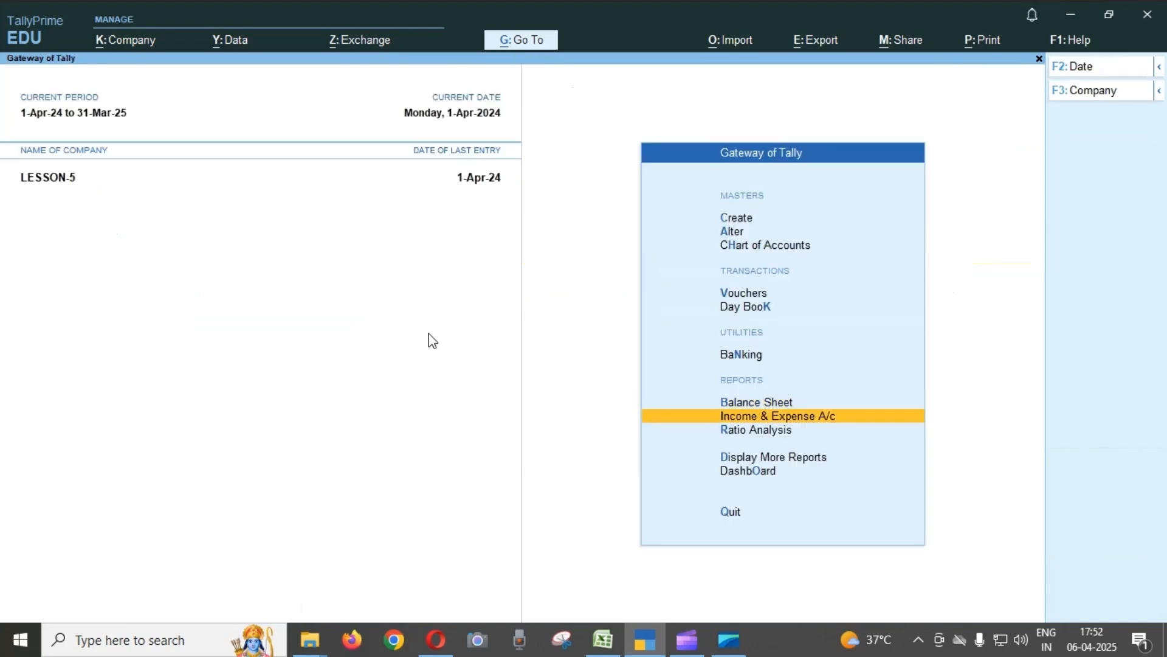
pyautogui.press('Return')
pyautogui.hotkey('alt', 'F5')
pyautogui.press('Down')
pyautogui.press('Down')
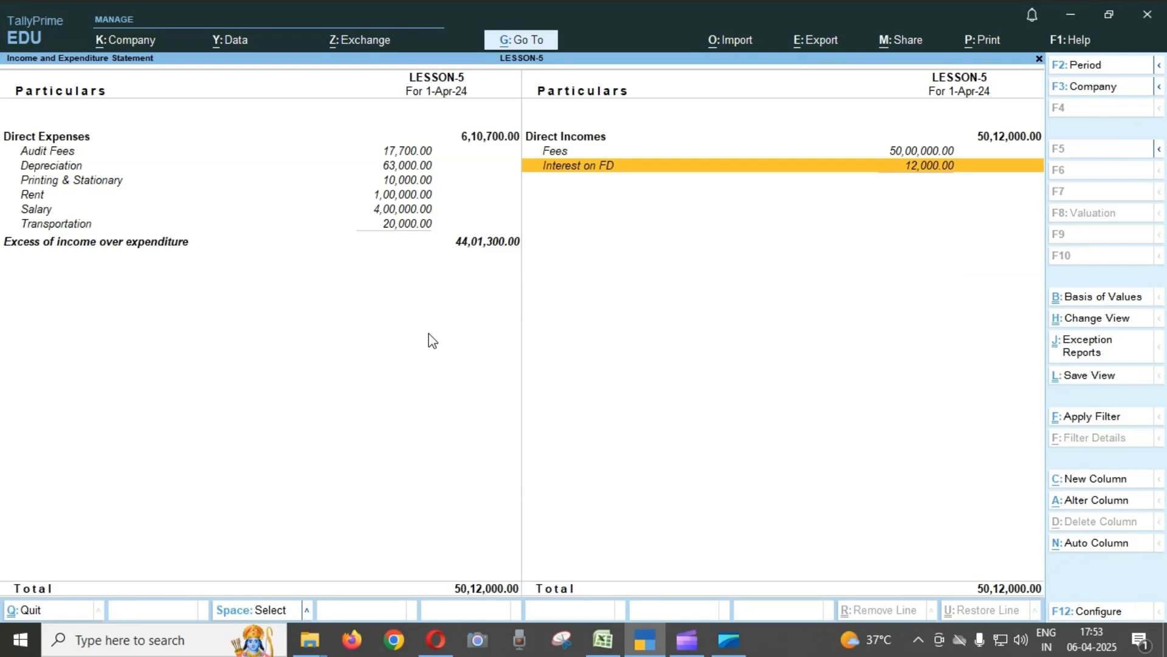
# Reopen the Balance Sheet in detailed form and locate Interest Receivable under Current Assets.
pyautogui.press('Escape')
pyautogui.press('Up')
pyautogui.press('Return')
pyautogui.hotkey('alt', 'f5')
pyautogui.press('Right')
pyautogui.press('Down')
pyautogui.press('Down')
pyautogui.press('Down')
pyautogui.press('Down')
pyautogui.press('Down')
pyautogui.press('Down')
pyautogui.press('Down')
pyautogui.press('Down')
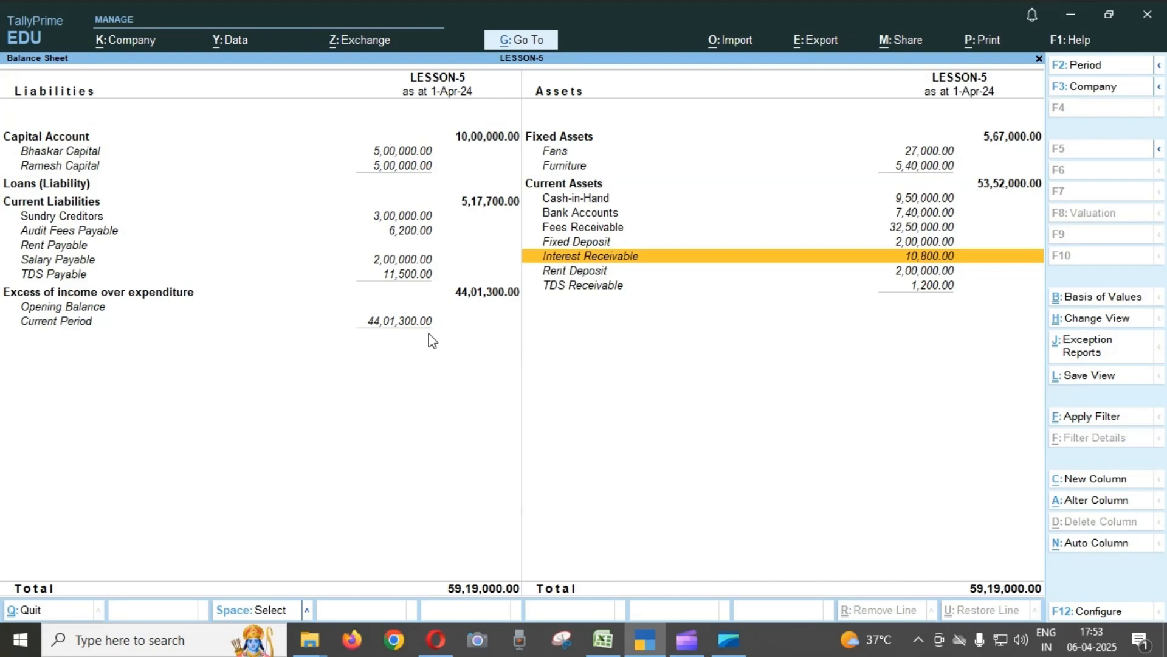
# Drill into Interest Receivable's April vouchers, review the Interest on FD journal, and return to the Balance Sheet without altering it.
pyautogui.press('Return')
pyautogui.press('Return')
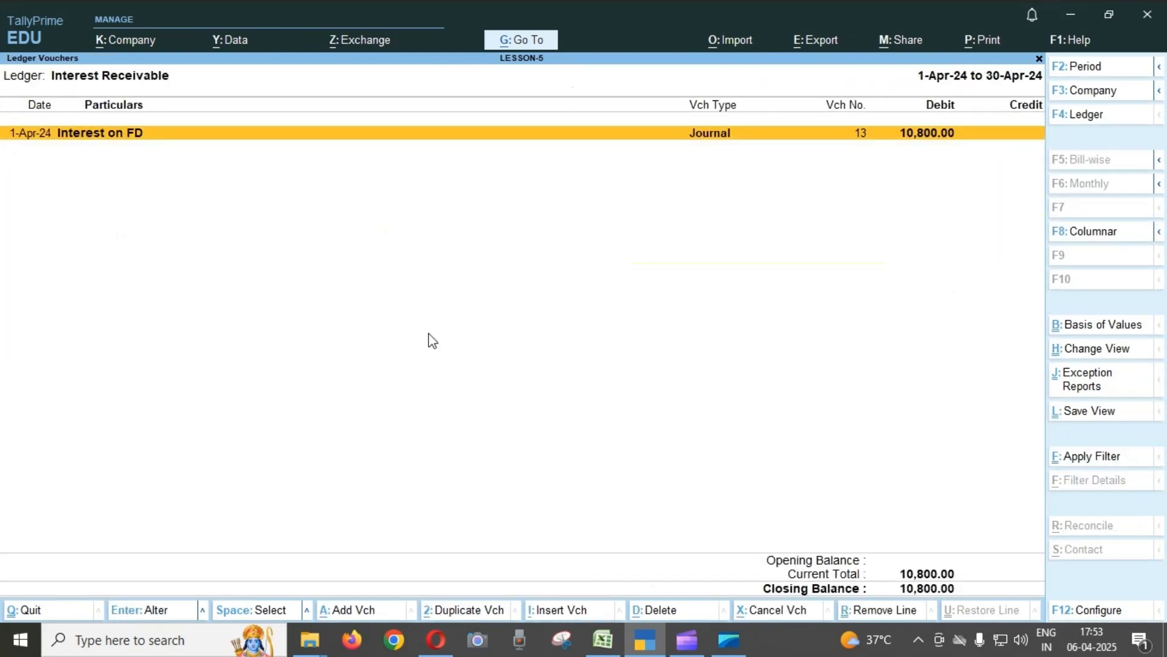
pyautogui.press('Return')
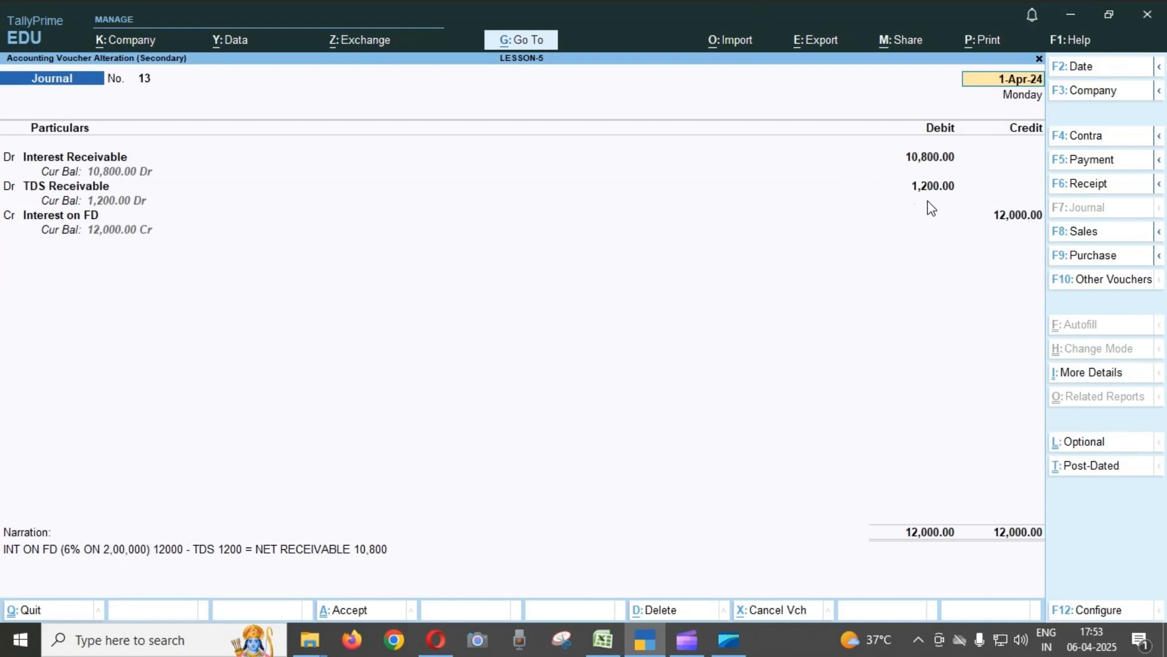
pyautogui.press('Escape')
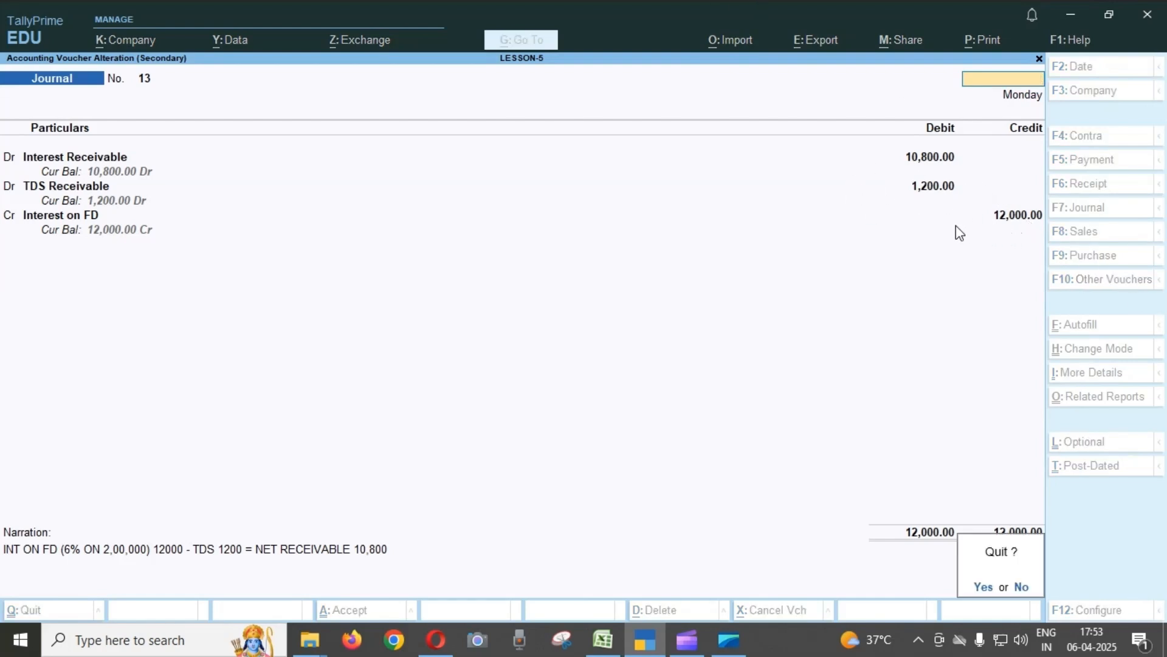
pyautogui.press('Return')
pyautogui.press('Escape')
pyautogui.press('Escape')
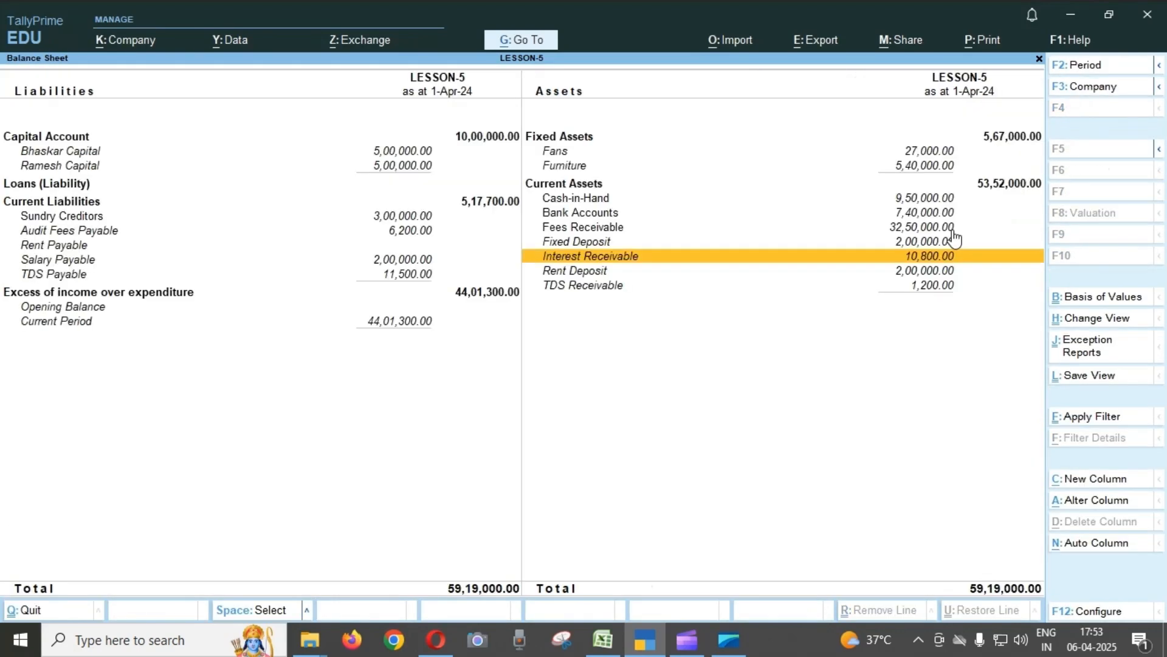
# Check Rent Deposit and TDS Receivable under Current Assets, and close the Balance Sheet.
pyautogui.press('Down')
pyautogui.press('Down')
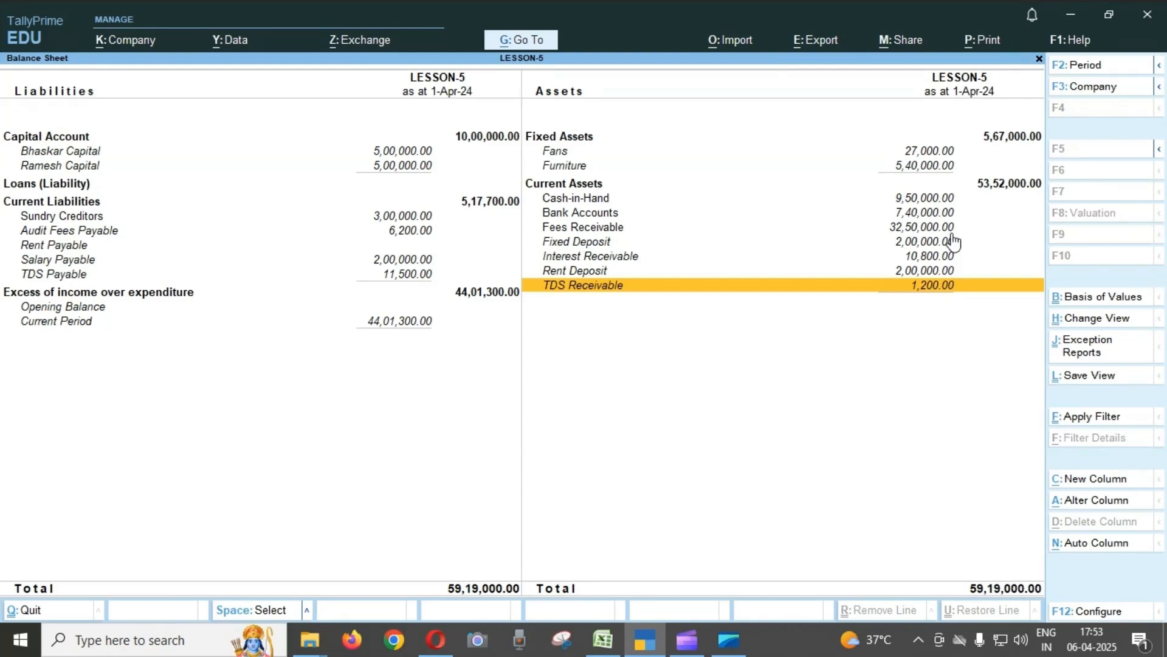
pyautogui.press('Up')
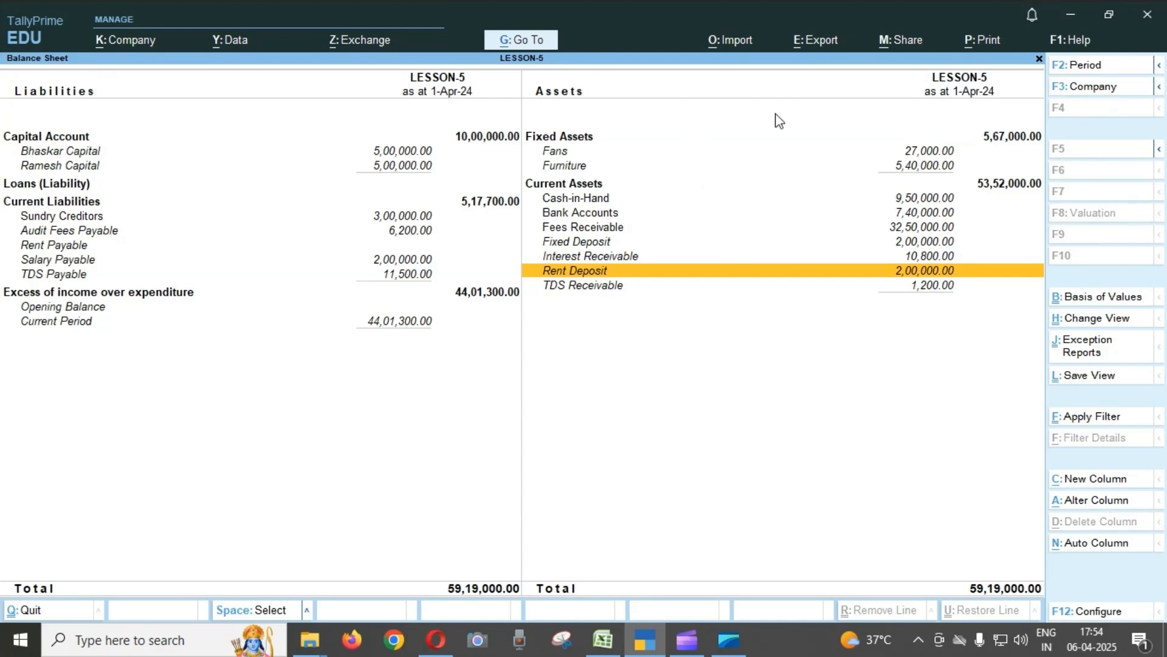
pyautogui.press('Escape')
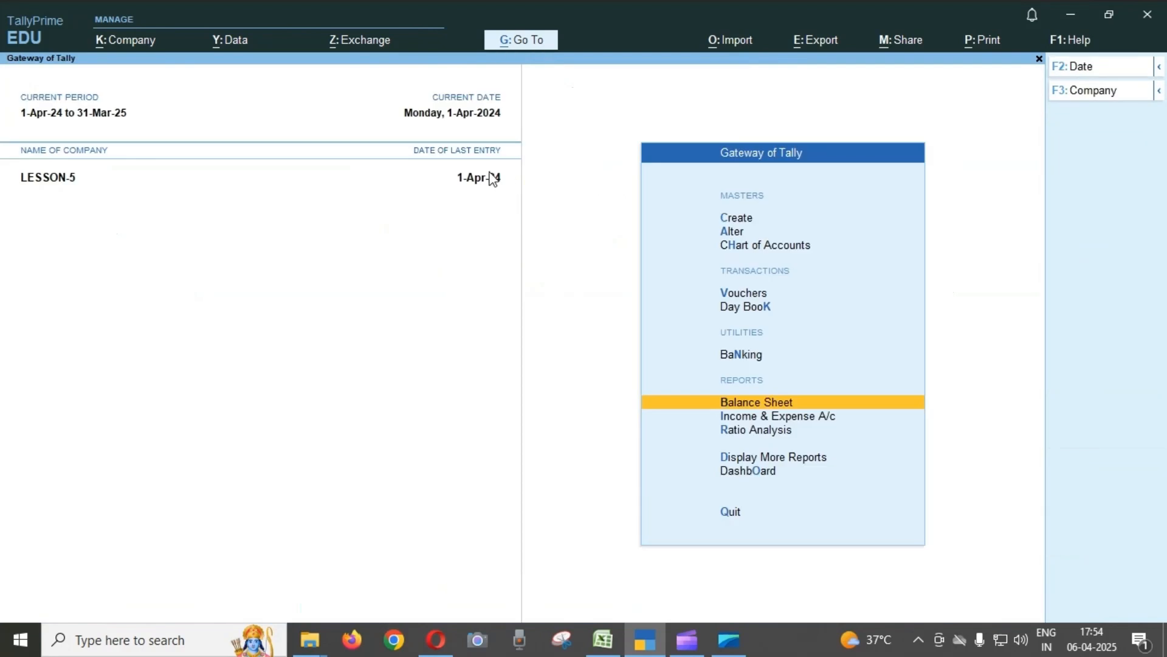
# Review the detailed Income & Expense A/c for direct expenses, direct incomes and excess of income, and return to the Gateway of Tally.
pyautogui.press('Down')
pyautogui.press('Return')
pyautogui.hotkey('alt', 'F5')
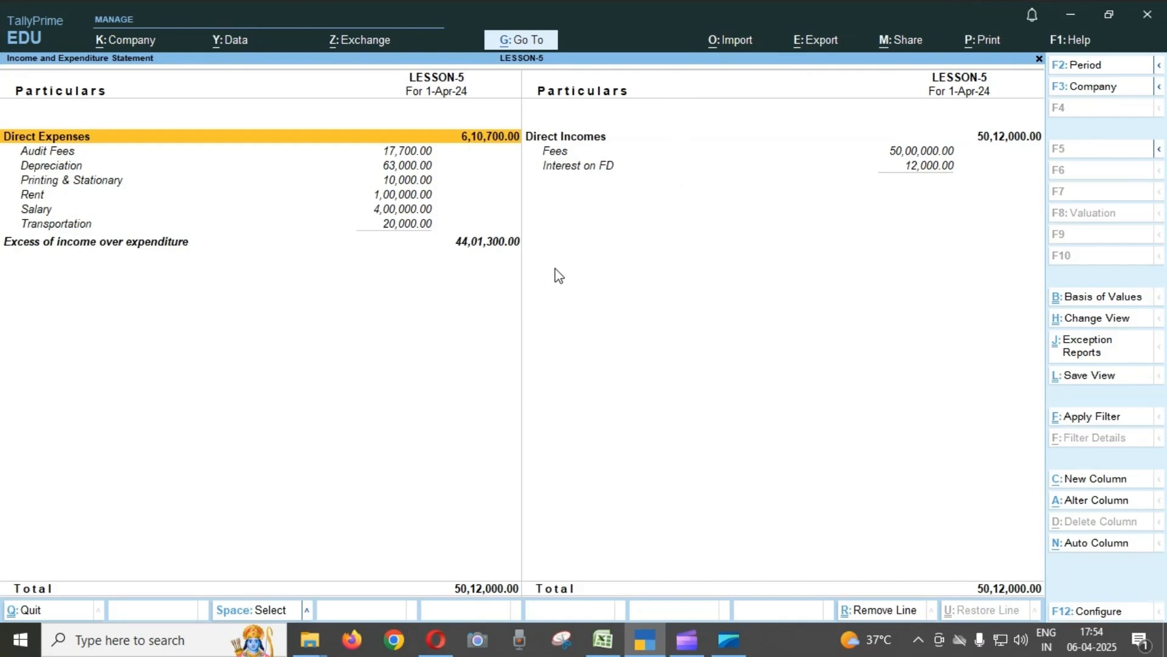
pyautogui.press('Escape')
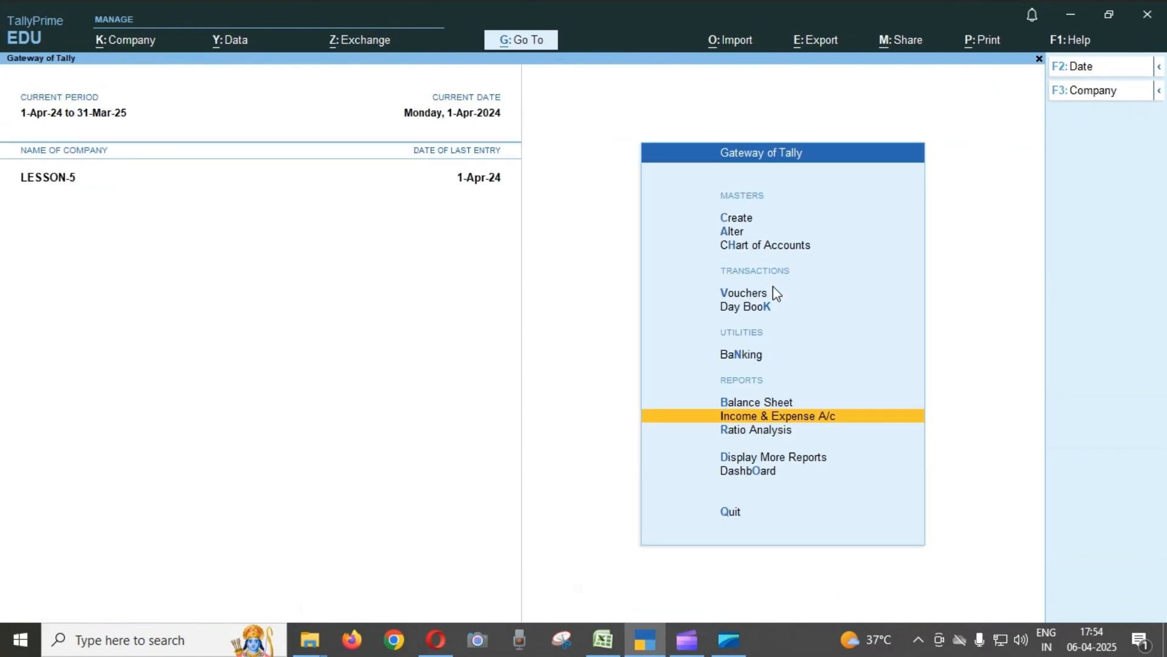
pyautogui.press('Down')
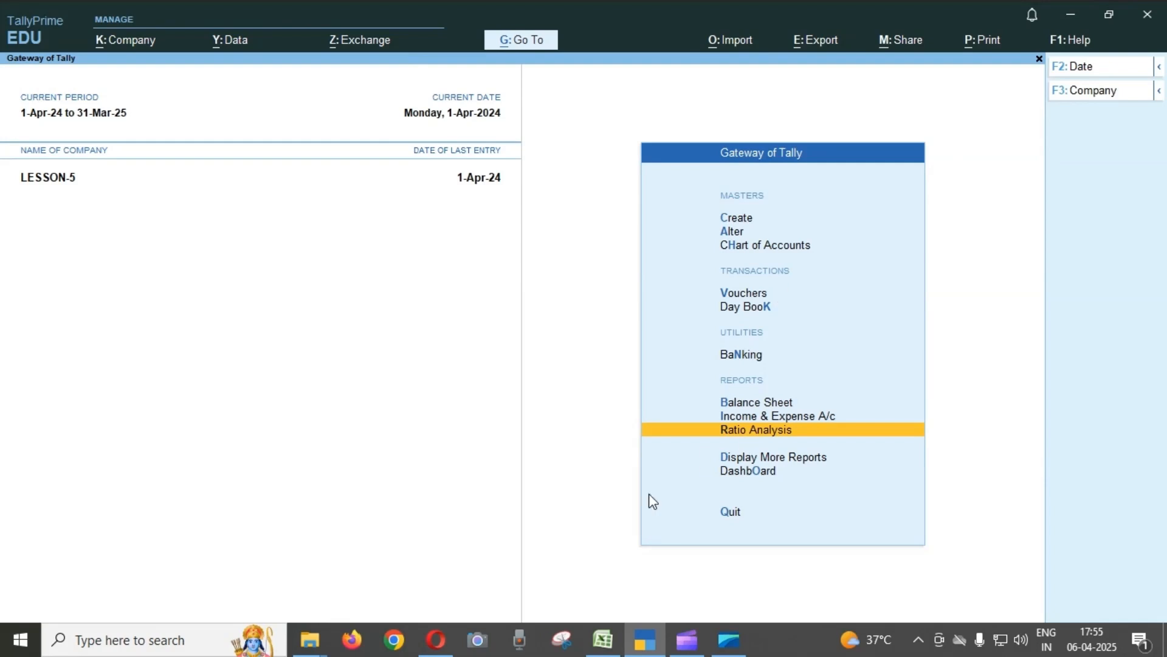
# Switch to the LESSON-5 workbook in Excel and examine the LE-5 sheet's transactions, asset depreciation rates and TDS rates.
pyautogui.click(602, 640)
pyautogui.scroll(19, 377, 547)
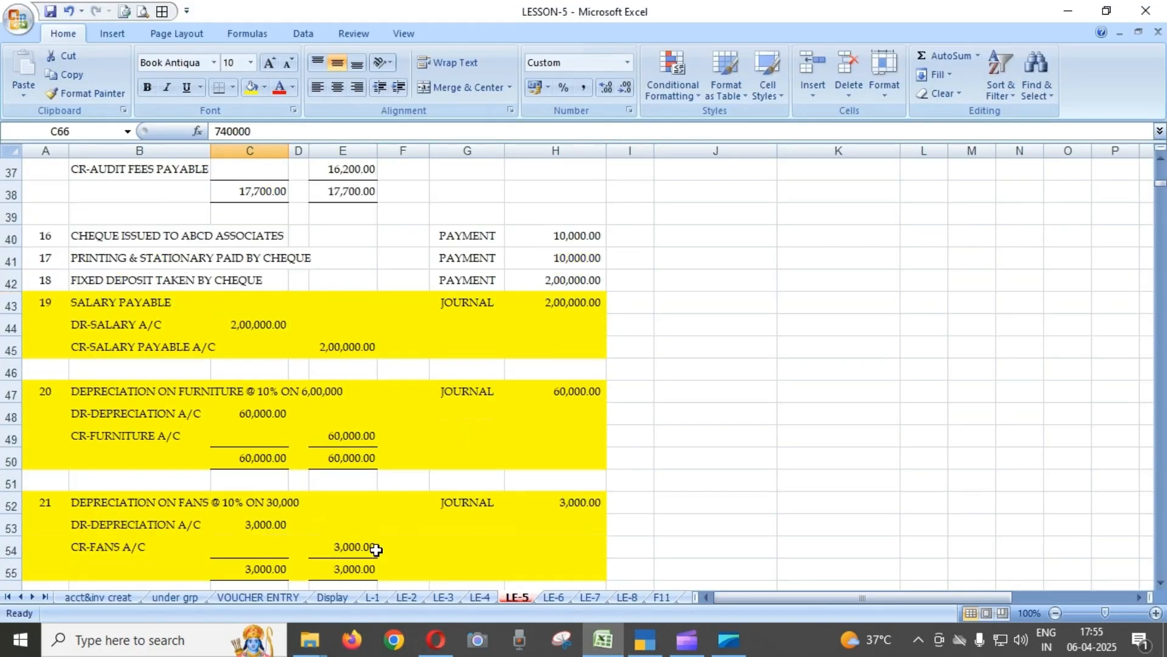
pyautogui.scroll(1, 377, 543)
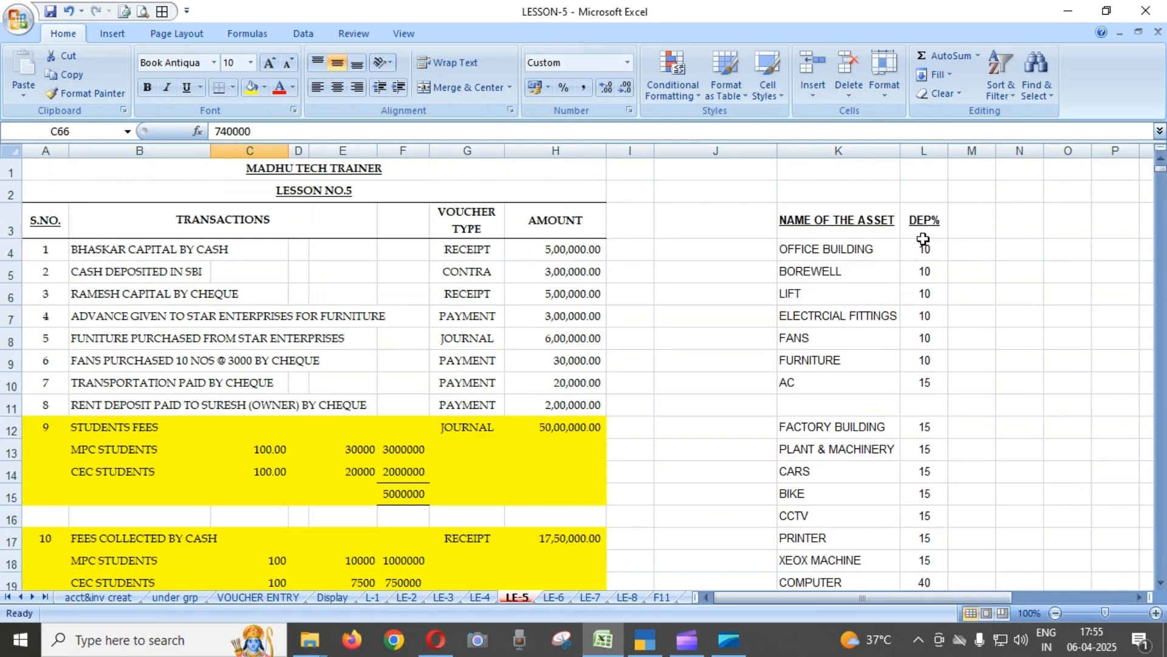
pyautogui.scroll(-3, 900, 243)
pyautogui.scroll(-3, 892, 264)
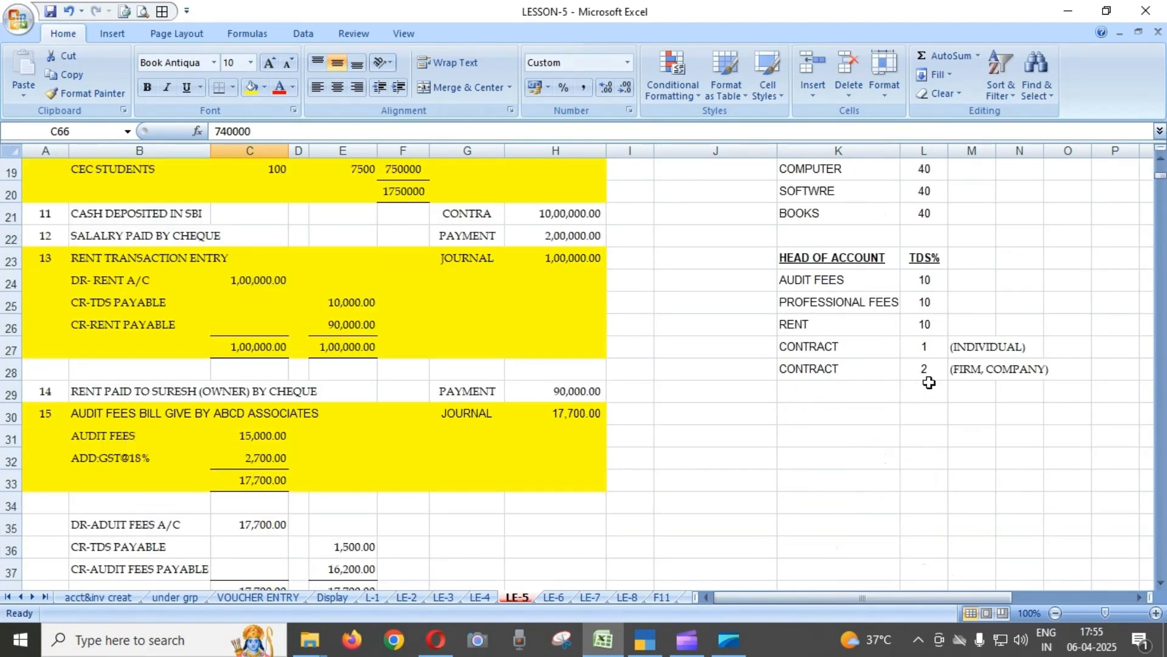
pyautogui.scroll(3, 937, 377)
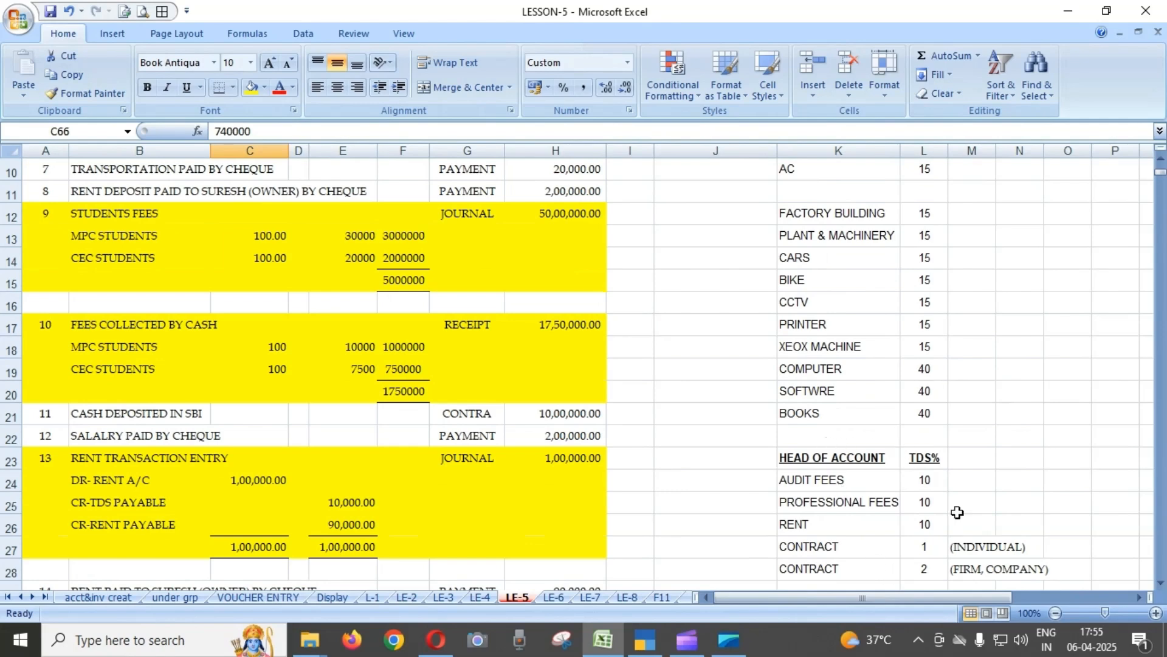
pyautogui.scroll(3, 959, 486)
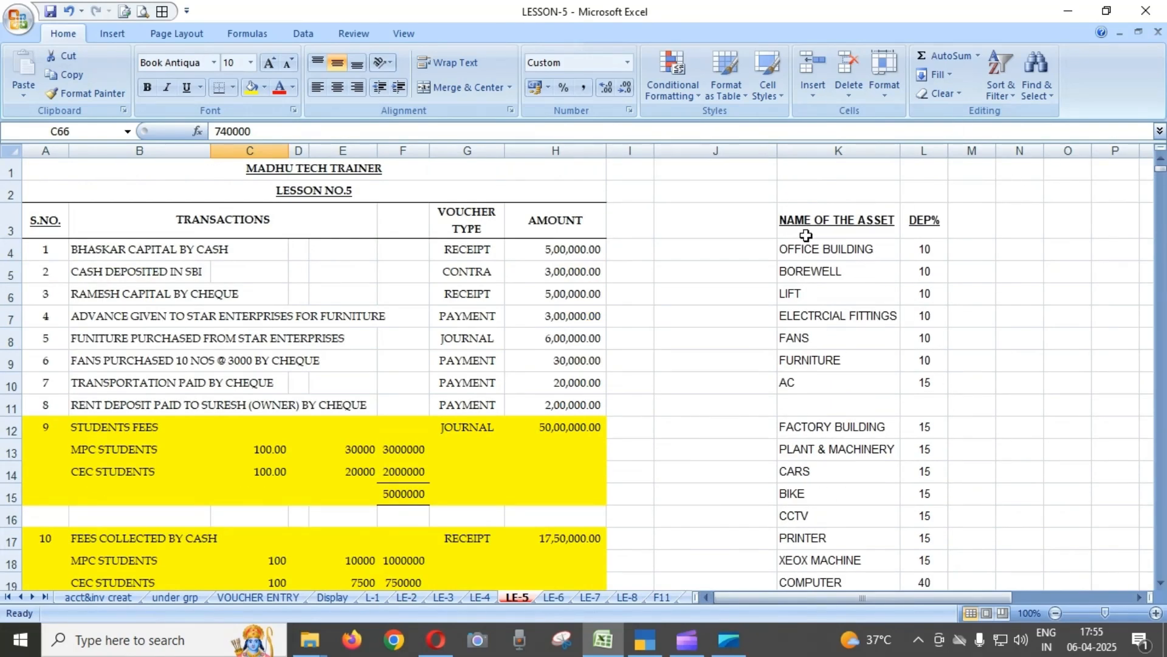
pyautogui.scroll(-2, 928, 176)
pyautogui.scroll(2, 939, 407)
pyautogui.scroll(-4, 905, 276)
pyautogui.scroll(-2, 905, 280)
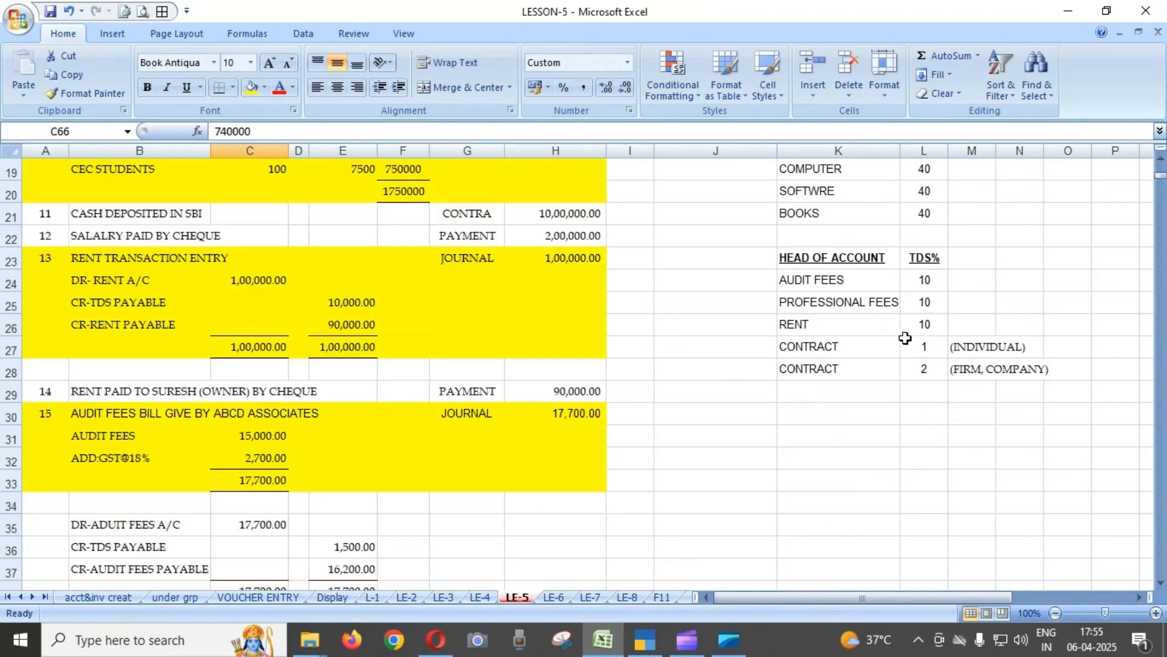
pyautogui.scroll(3, 598, 387)
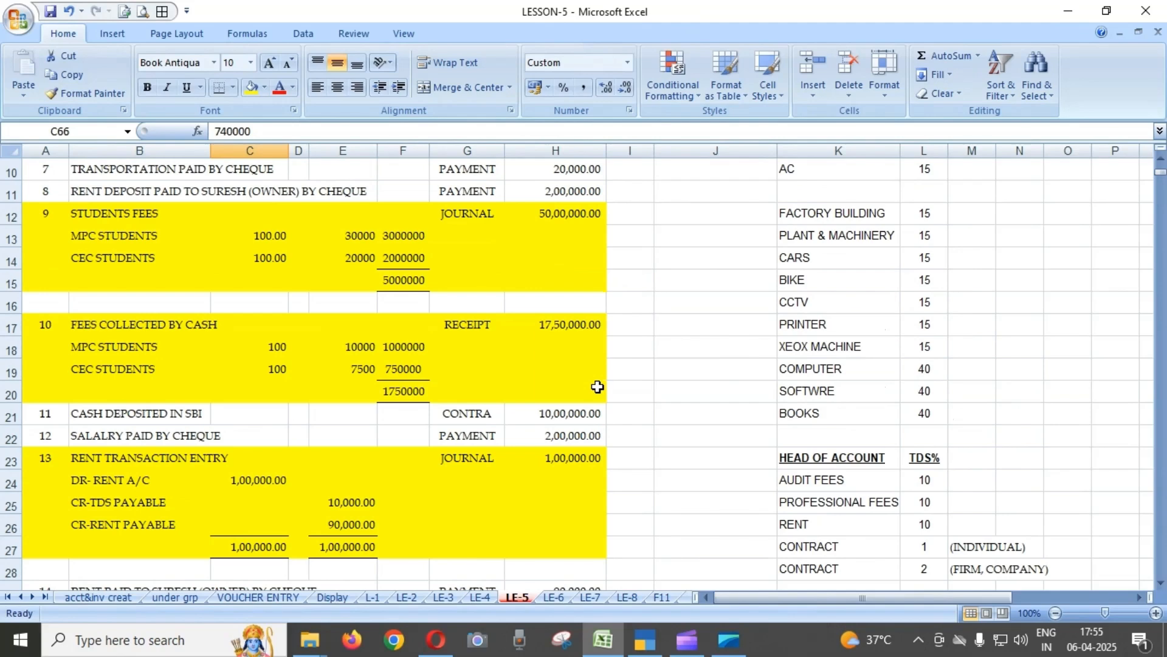
pyautogui.scroll(3, 598, 386)
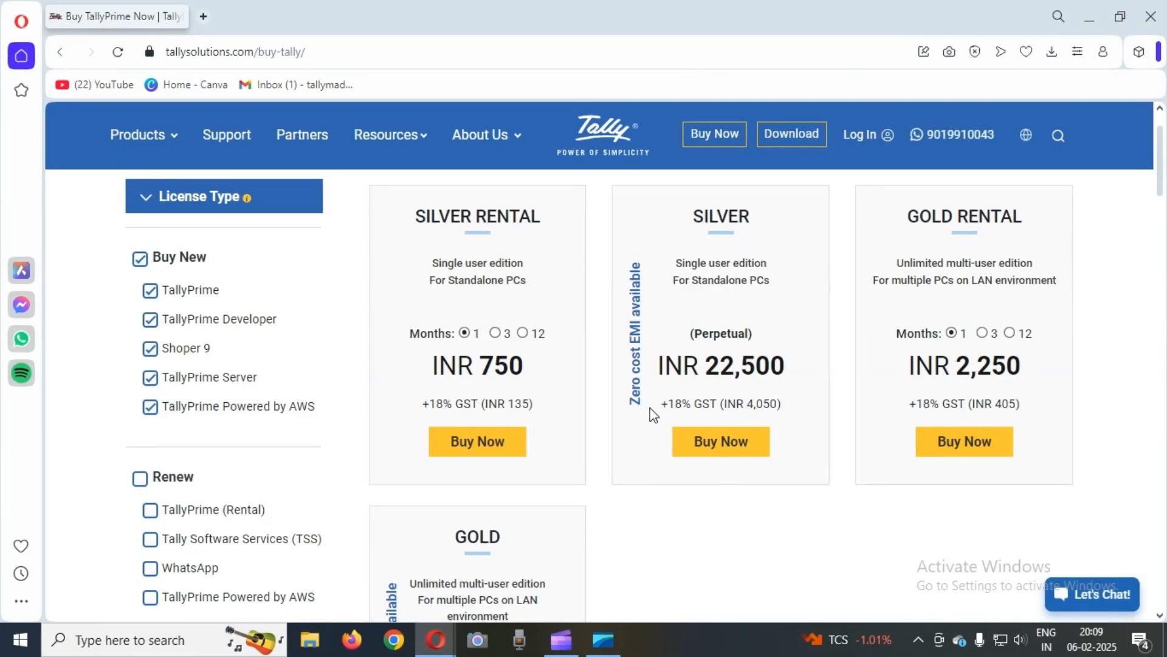
# Compare the perpetual Silver and Gold editions on the Tally Solutions purchase page in the browser.
pyautogui.moveTo(693, 213); pyautogui.dragTo(756, 222)
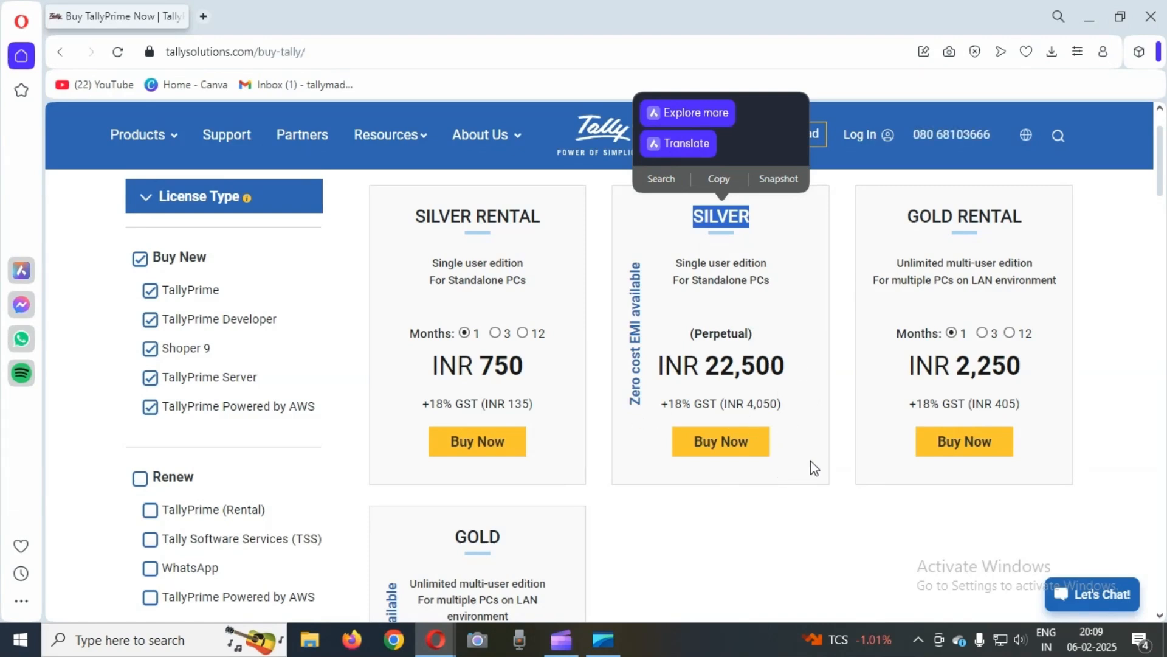
pyautogui.scroll(-4, 800, 506)
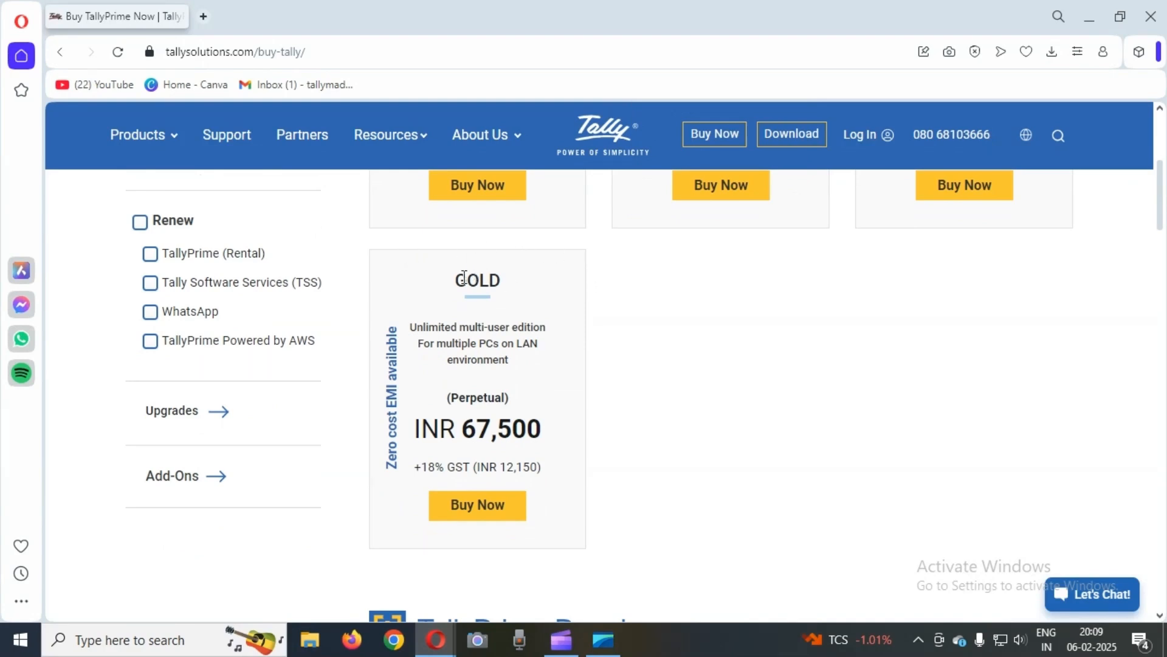
pyautogui.doubleClick(463, 280)
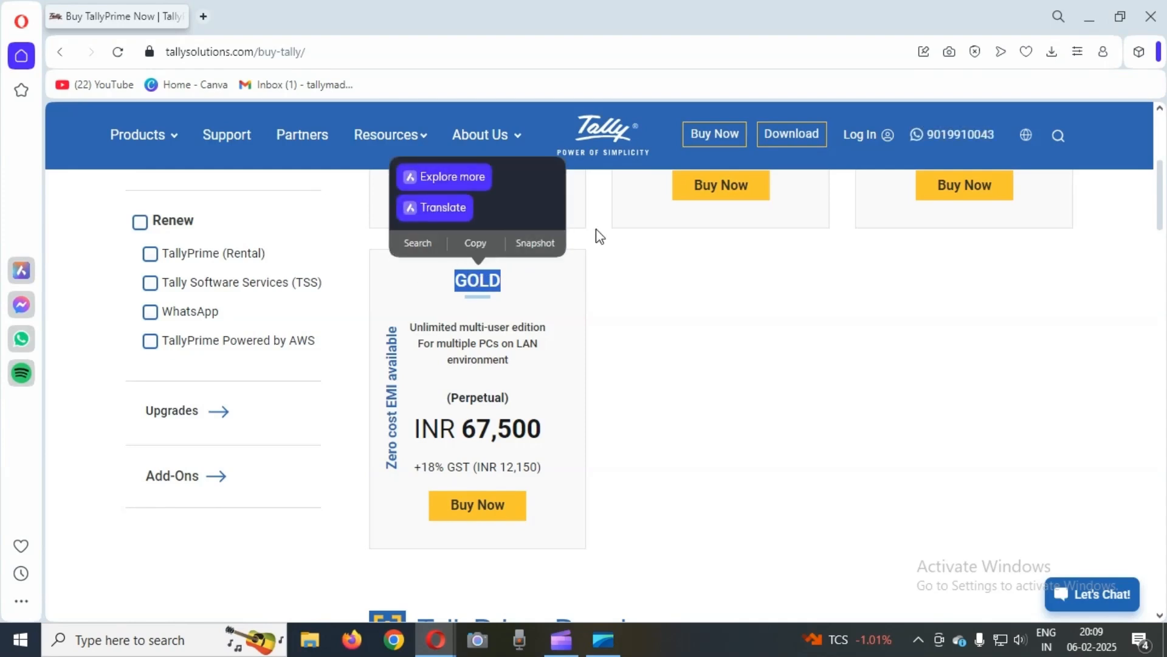